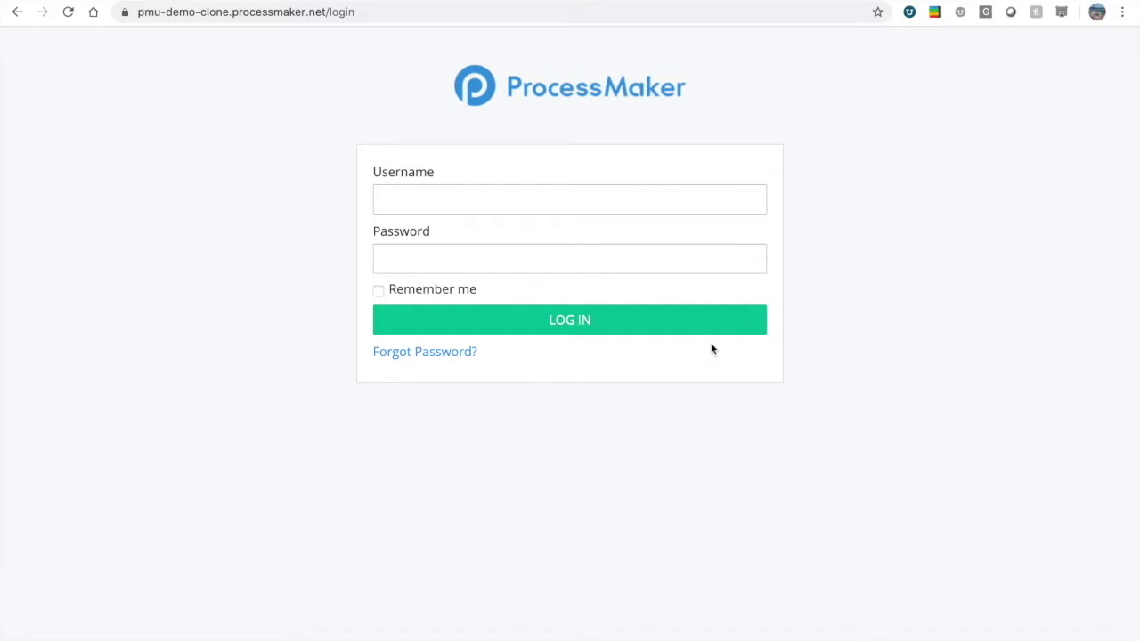
Enter the admin username and the account password on the ProcessMaker login form.
left_click(440, 204)
type("admin")
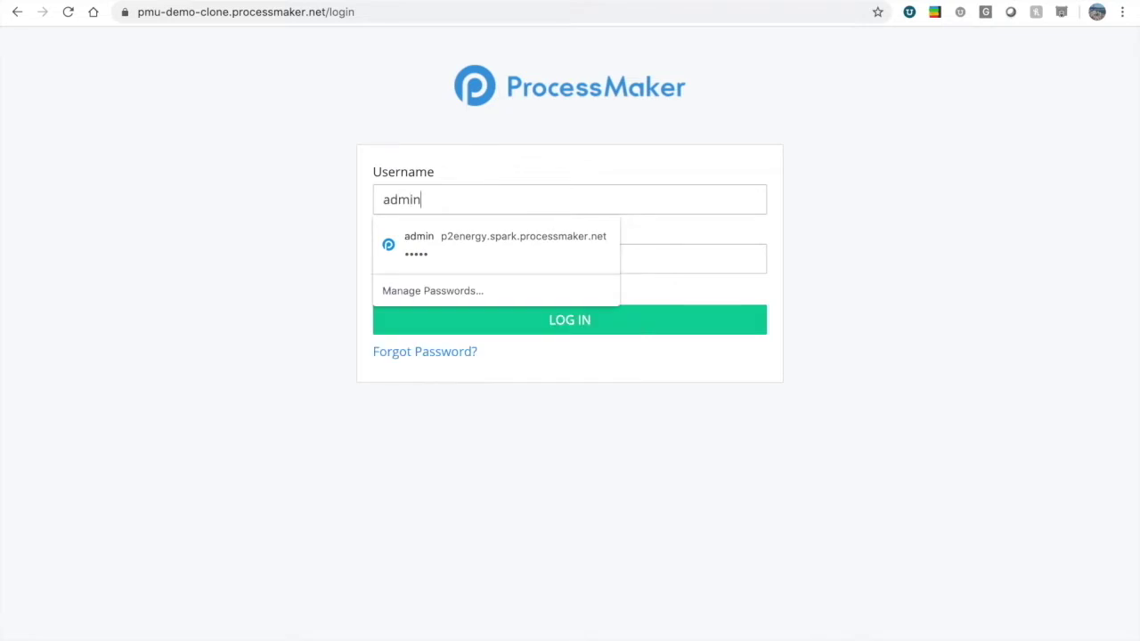
key("Tab")
type("•••••••")
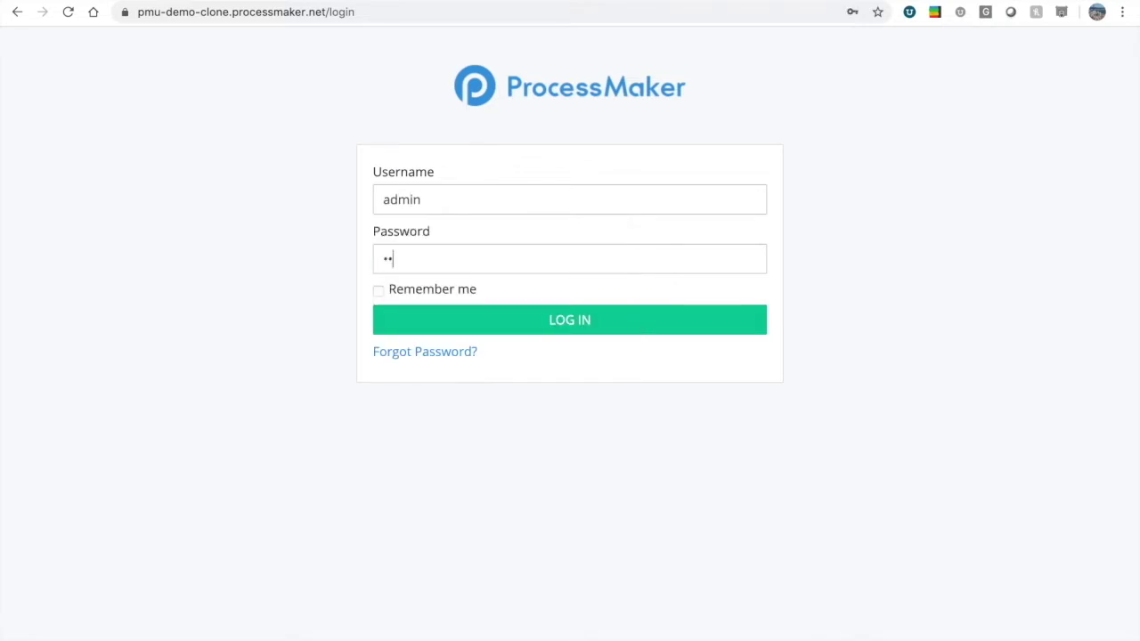
type("•")
Sign in to reach the My Requests dashboard of in-progress requests.
left_click(593, 322)
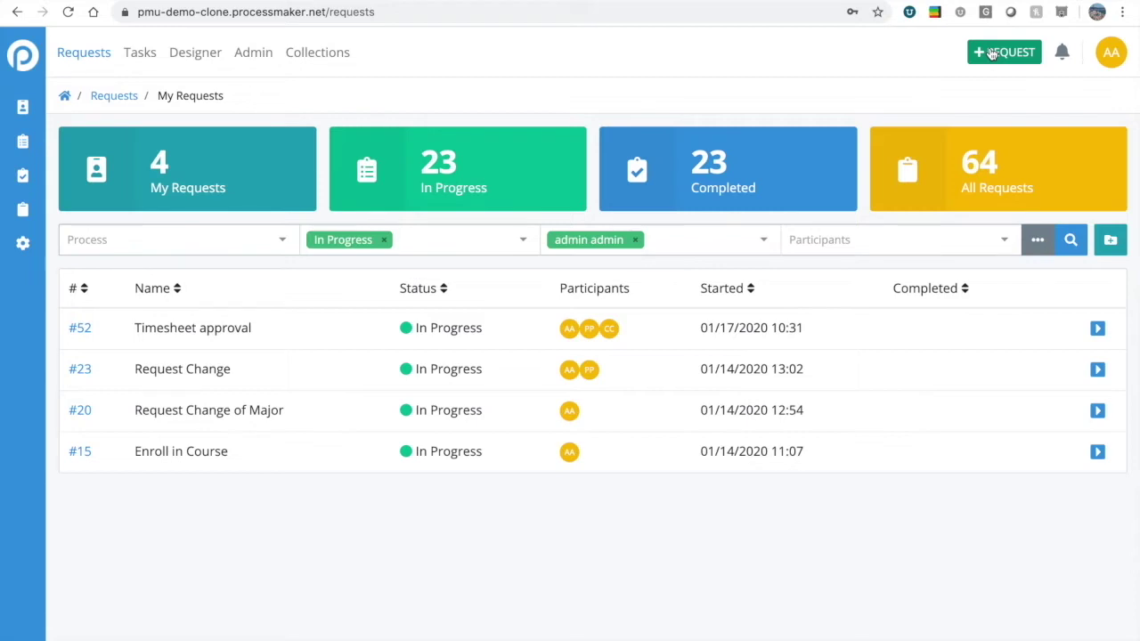
Check the notifications and account menus, then expand the Requests side menu labels.
left_click(1063, 57)
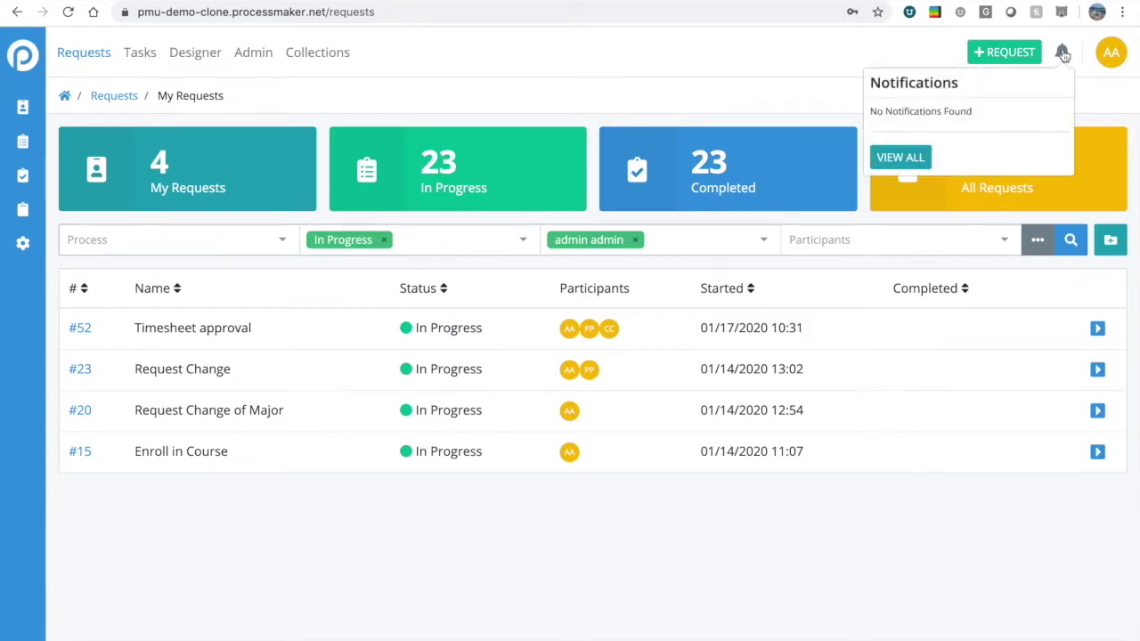
left_click(1062, 53)
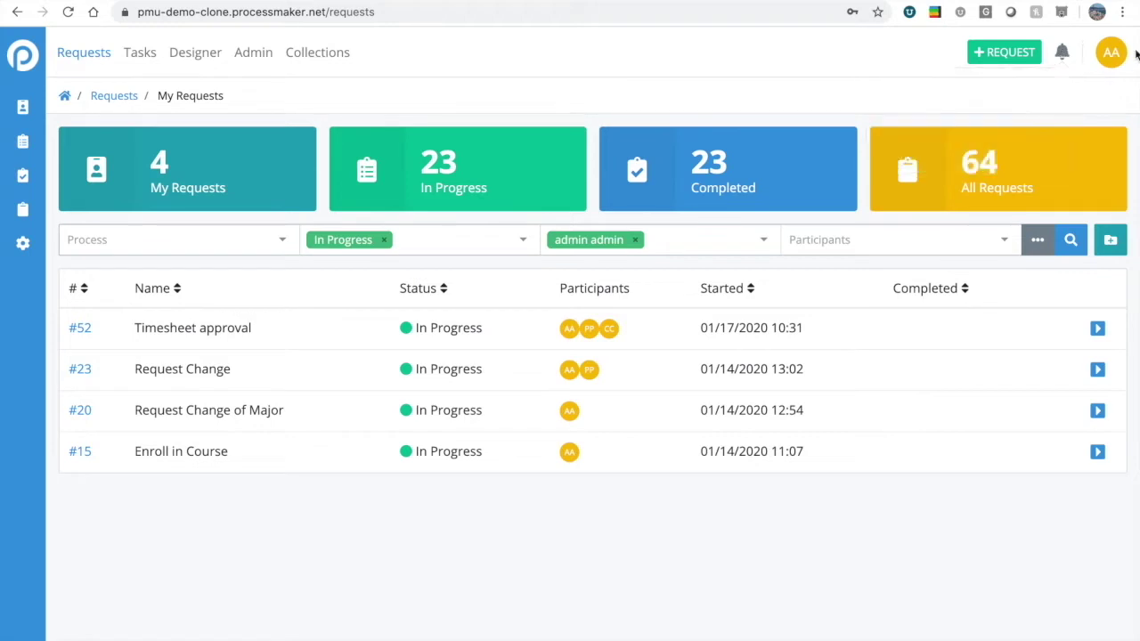
left_click(1109, 56)
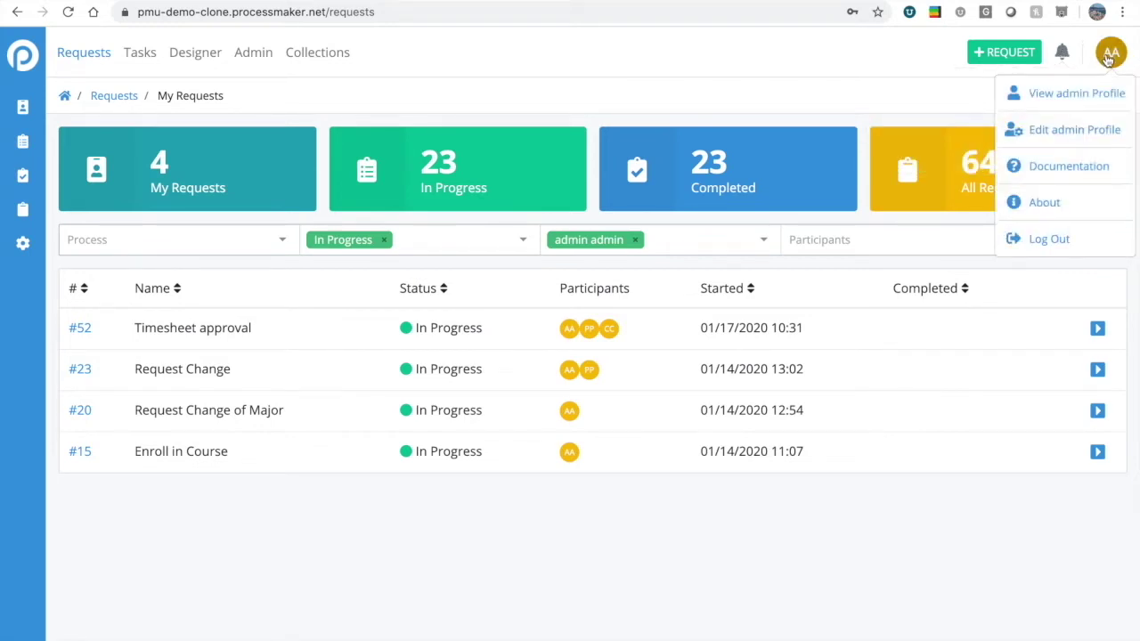
left_click(1108, 55)
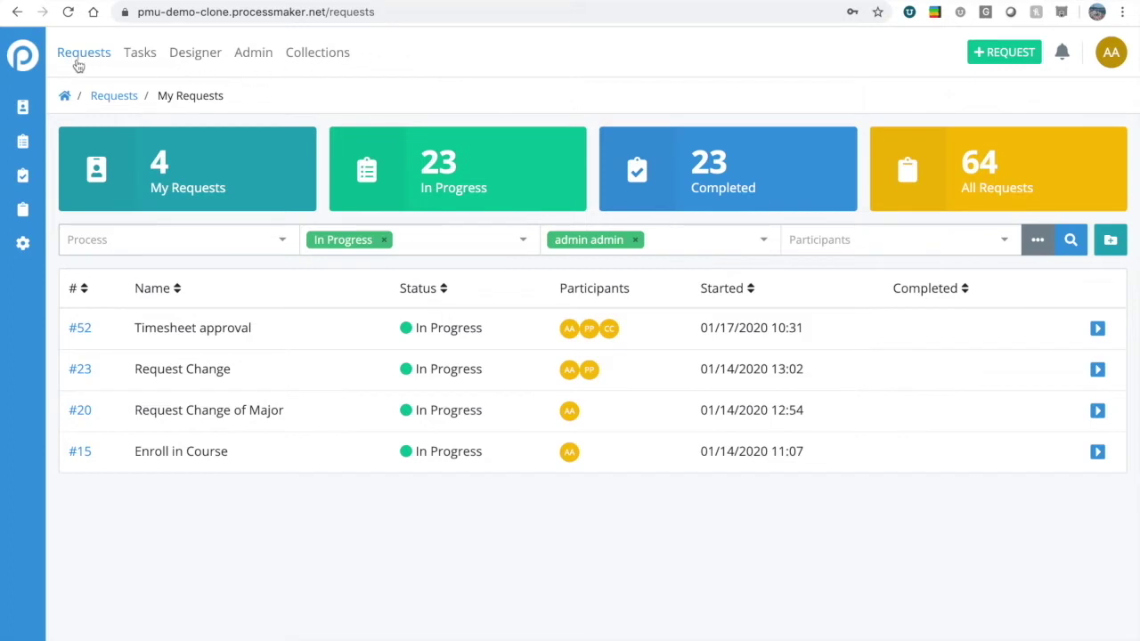
left_click(24, 60)
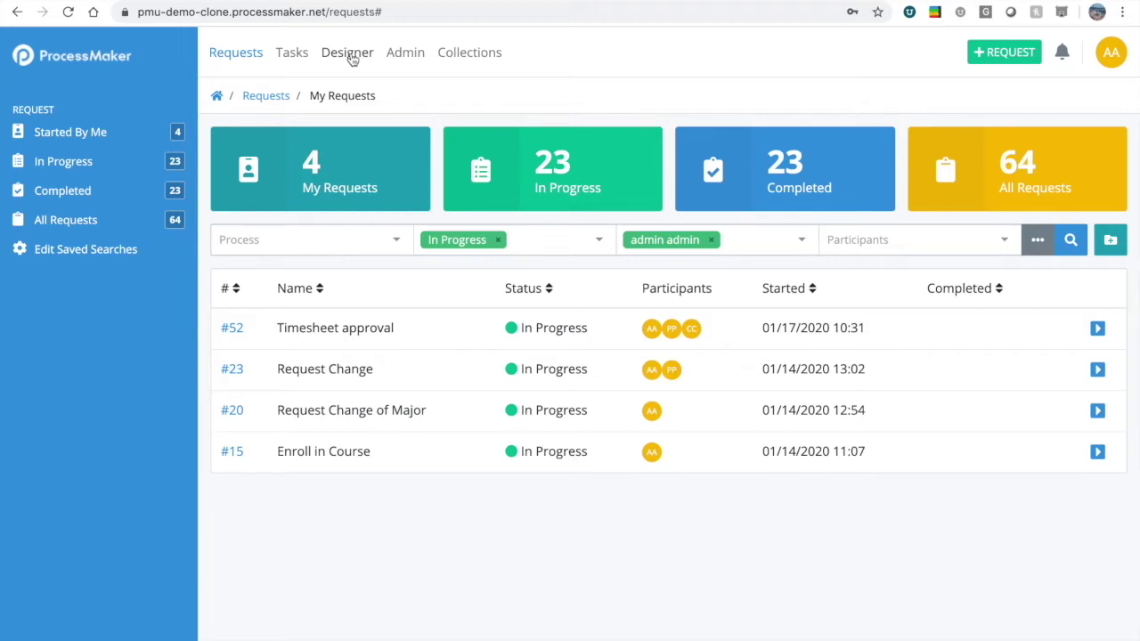
Open Request Change of Major from Designer in the modeler, full-screen and panned to fit.
left_click(352, 56)
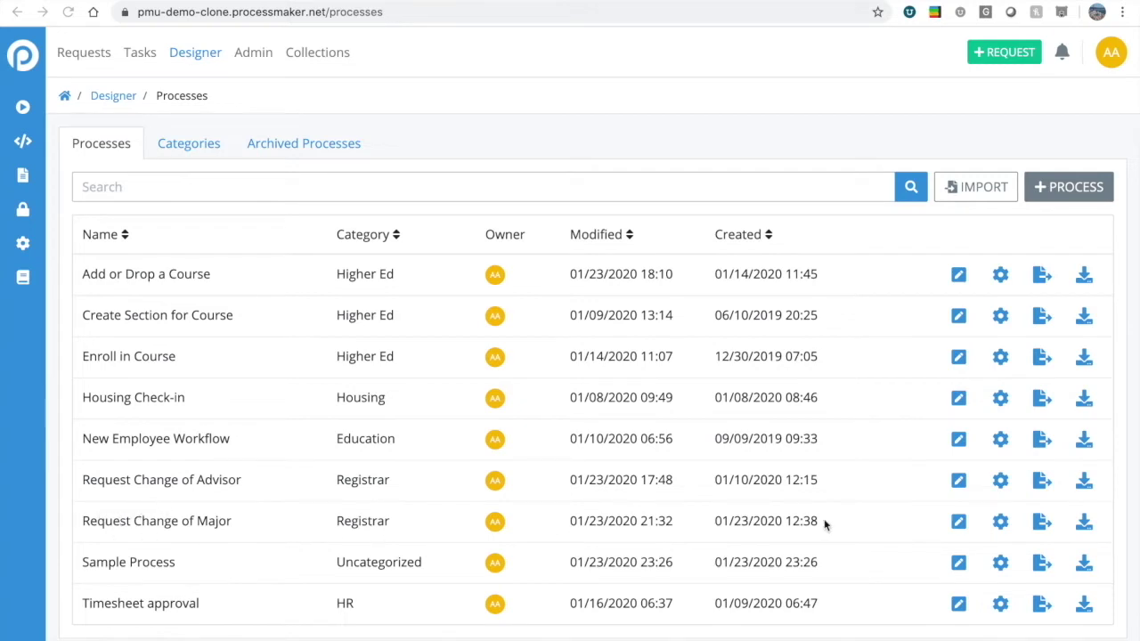
left_click(958, 521)
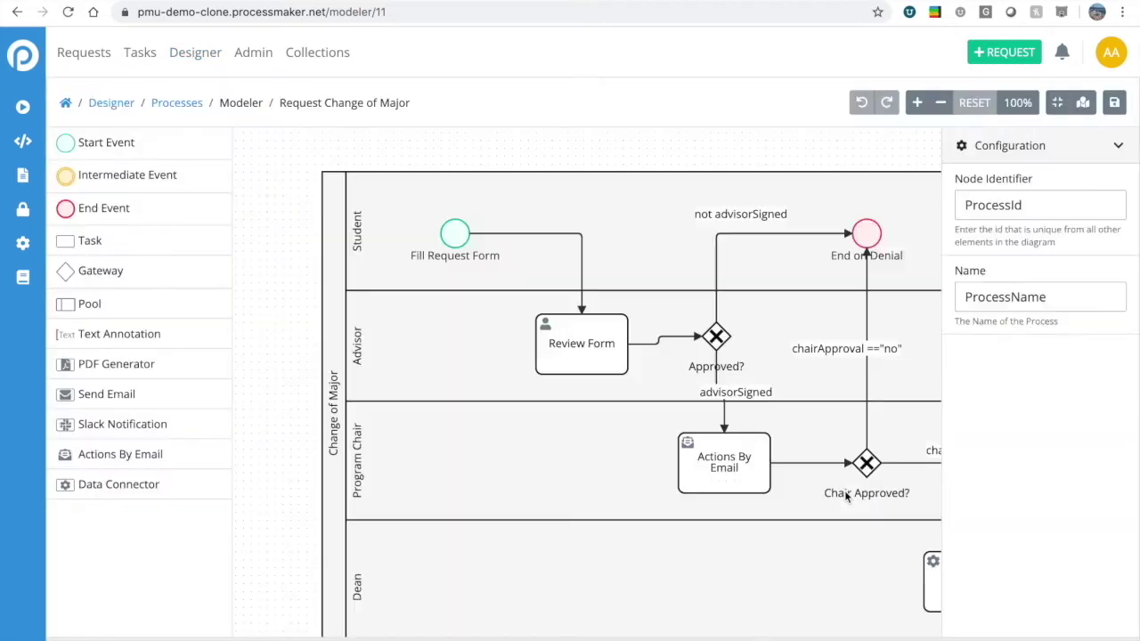
left_click(1057, 102)
left_click_drag(975, 154, 846, 130)
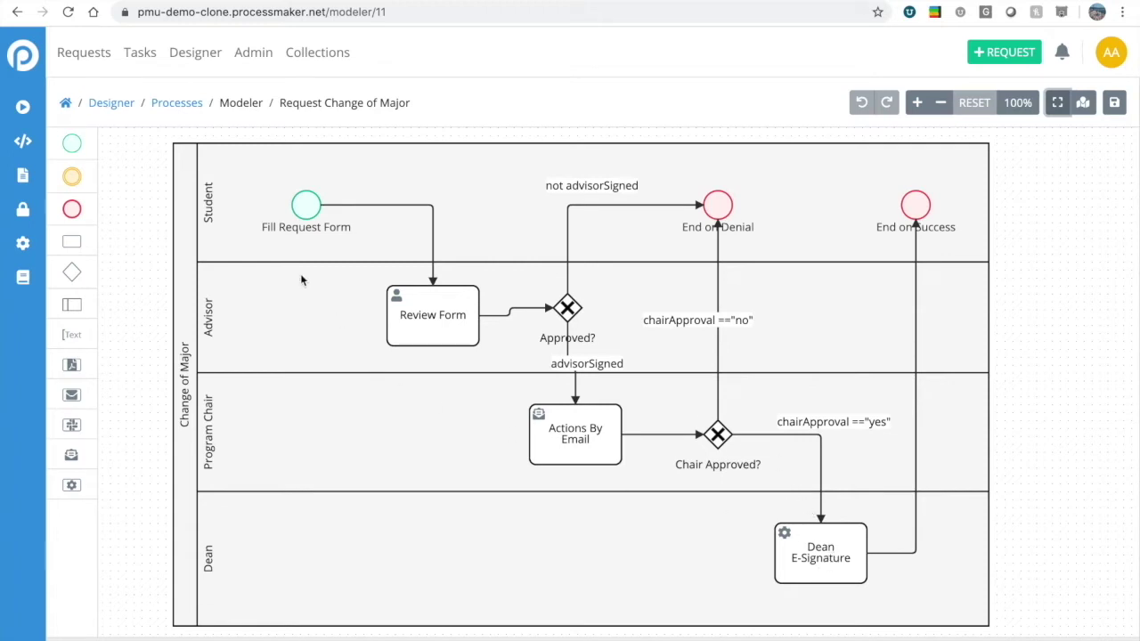
Restore the modeler panels and select the Dean E-Signature task to view its Docusign settings.
left_click(1056, 103)
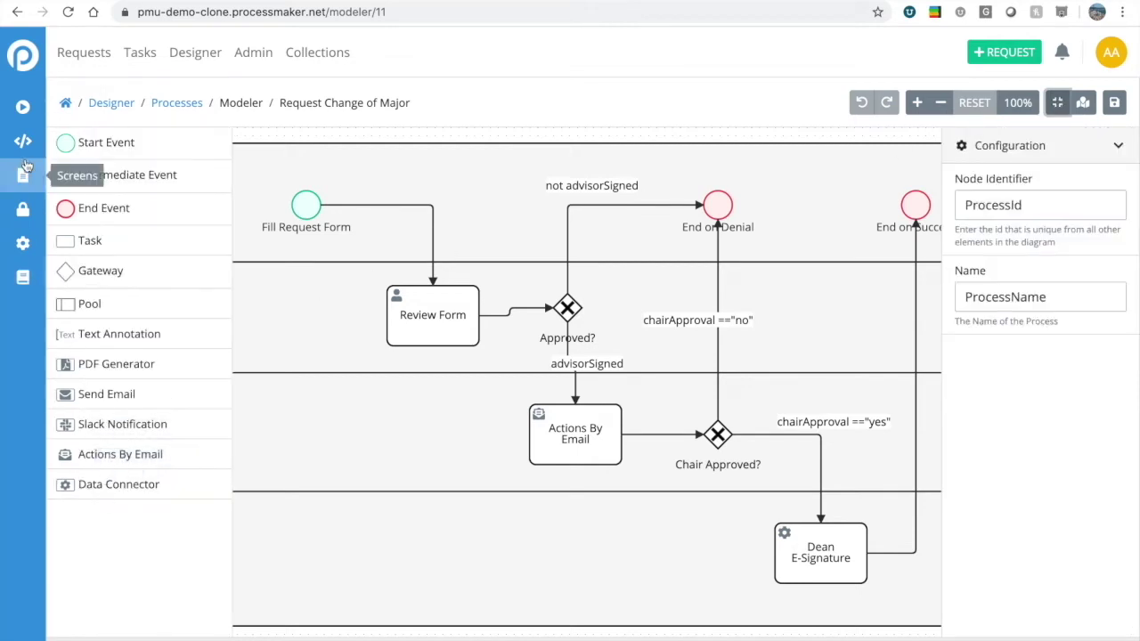
mouse_move(22, 89)
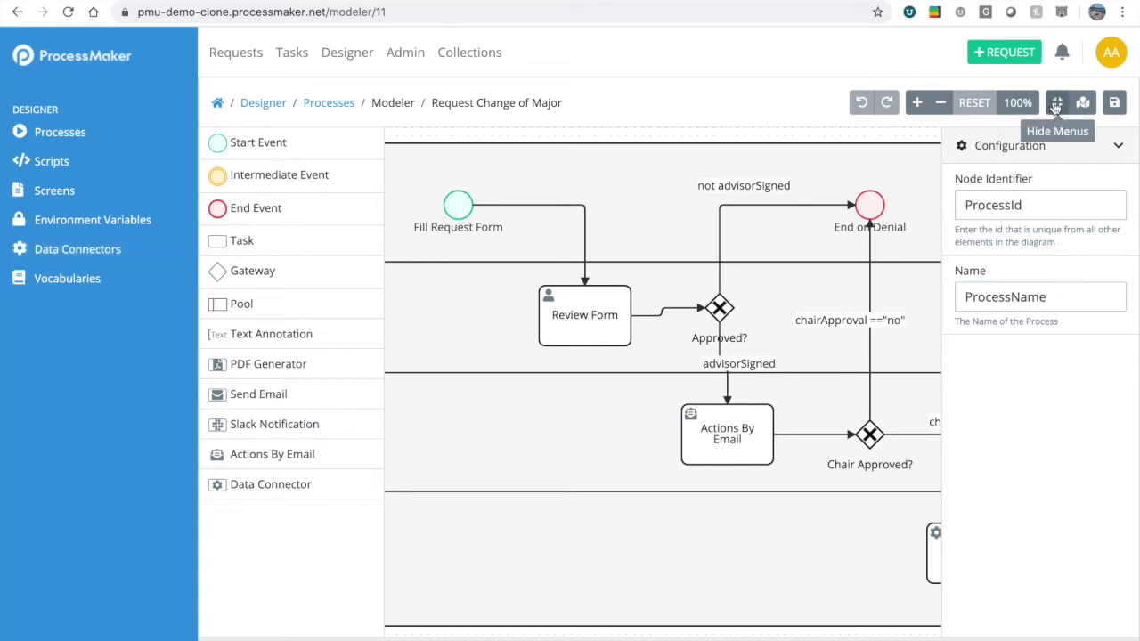
left_click(81, 69)
left_click_drag(739, 139, 629, 136)
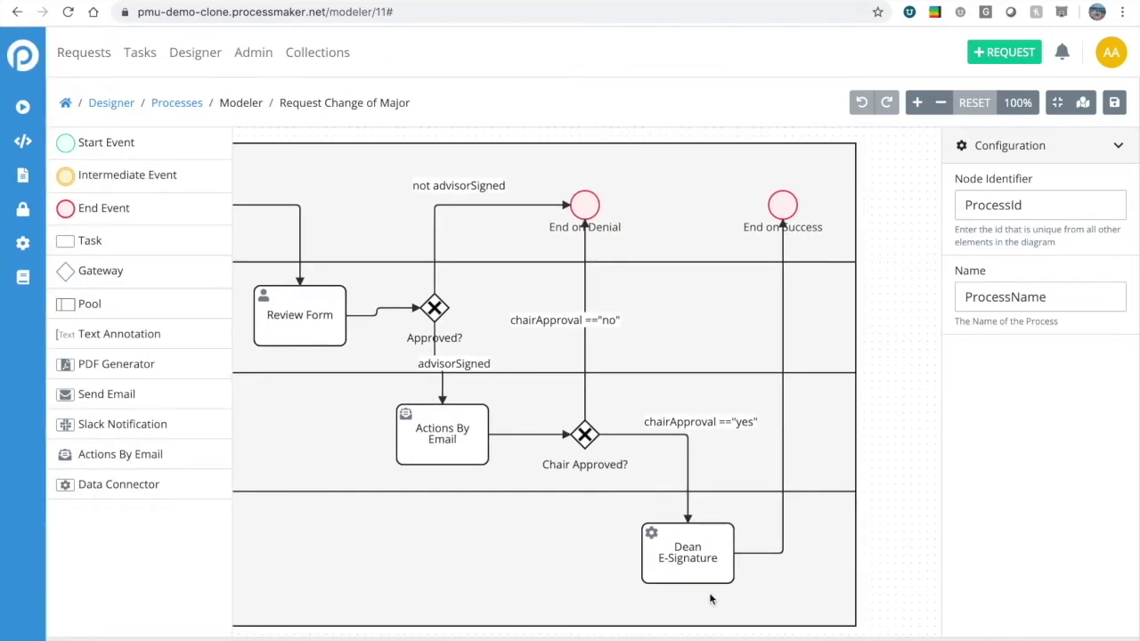
left_click(685, 547)
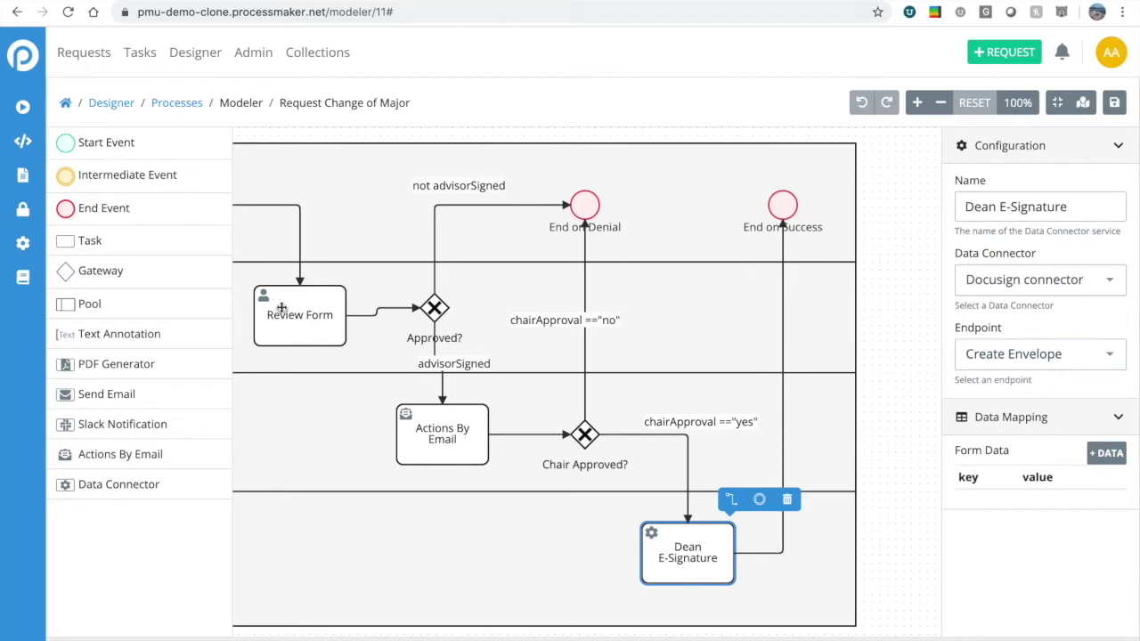
Open Data Connectors from the side navigation in a new browser tab.
left_click(23, 57)
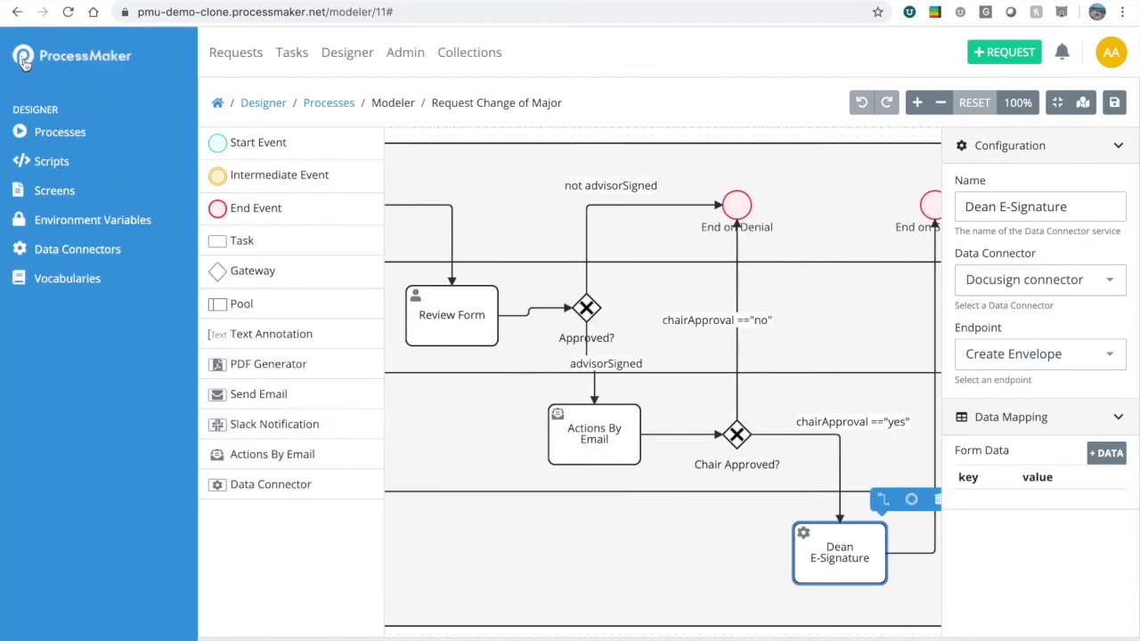
right_click(77, 250)
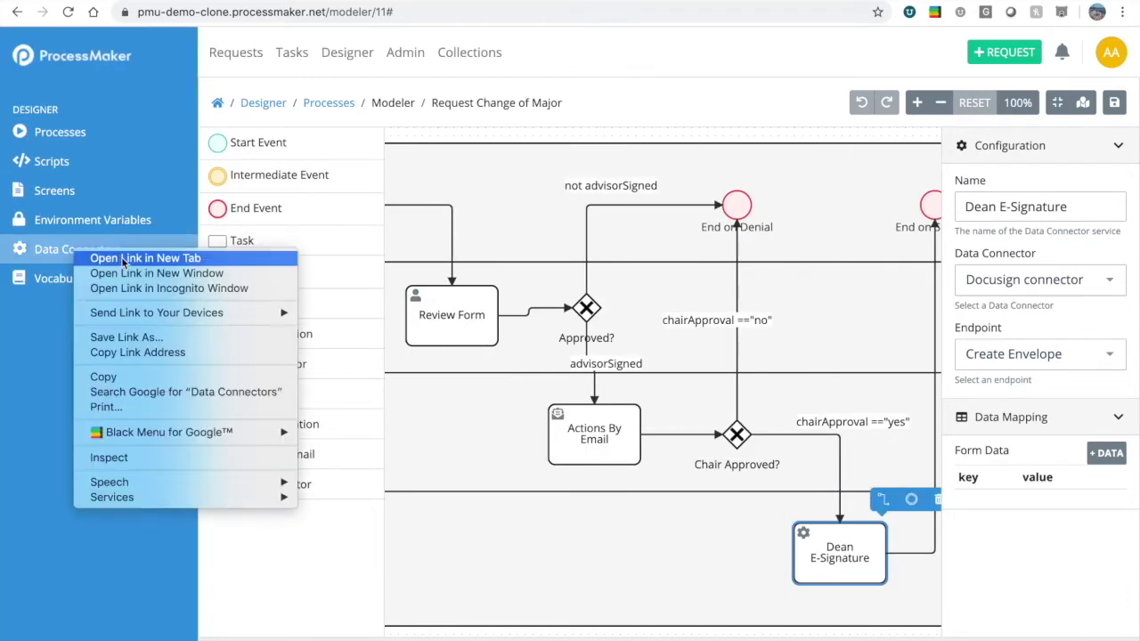
left_click(122, 258)
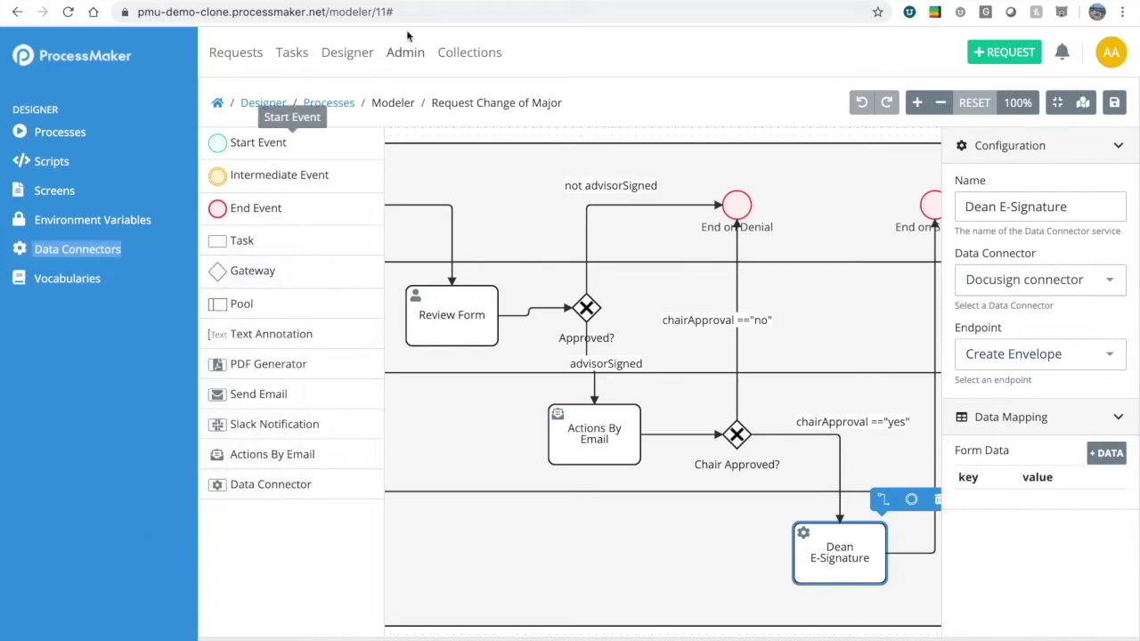
Review the Docusign connector's Authorization and Endpoints tabs, then return to the Data Connectors list.
left_click(422, 4)
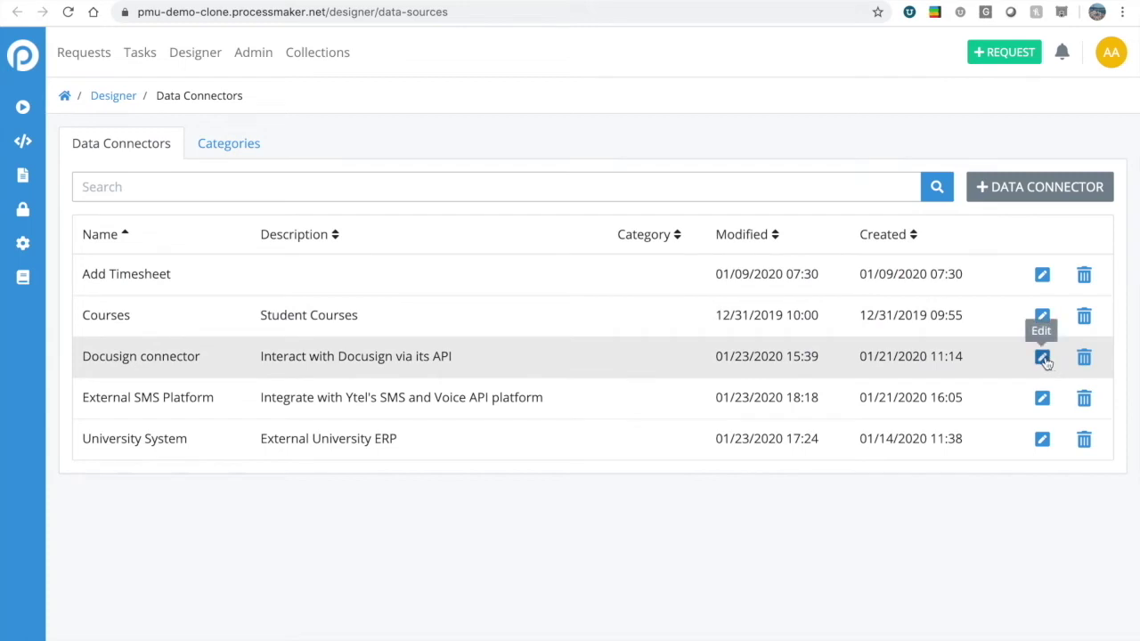
left_click(1038, 358)
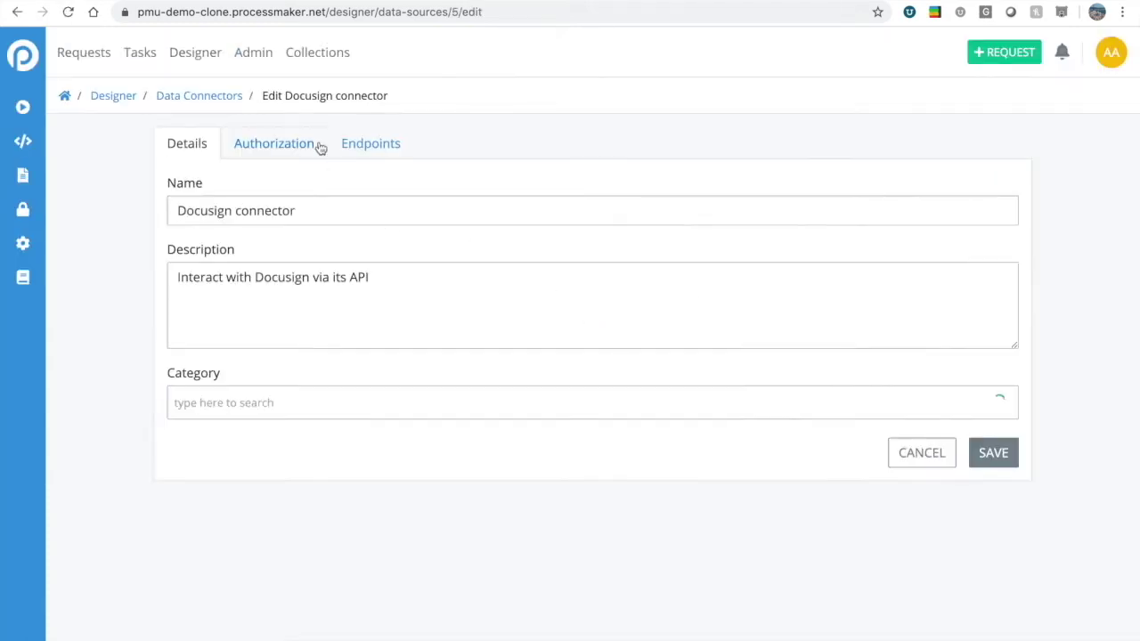
left_click(291, 150)
left_click(359, 149)
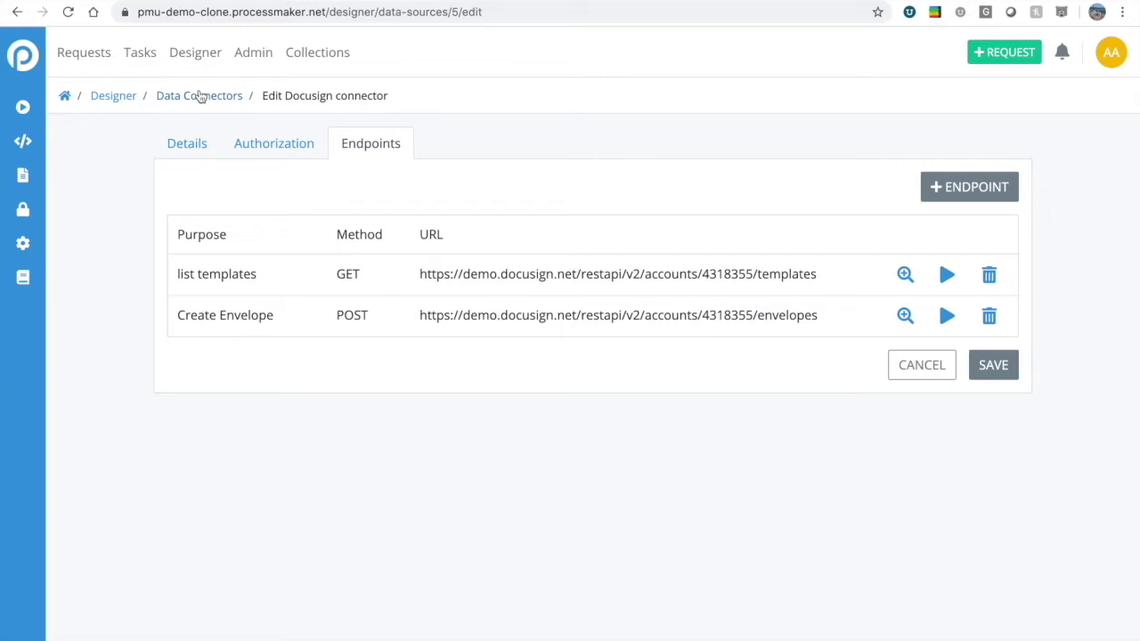
left_click(176, 102)
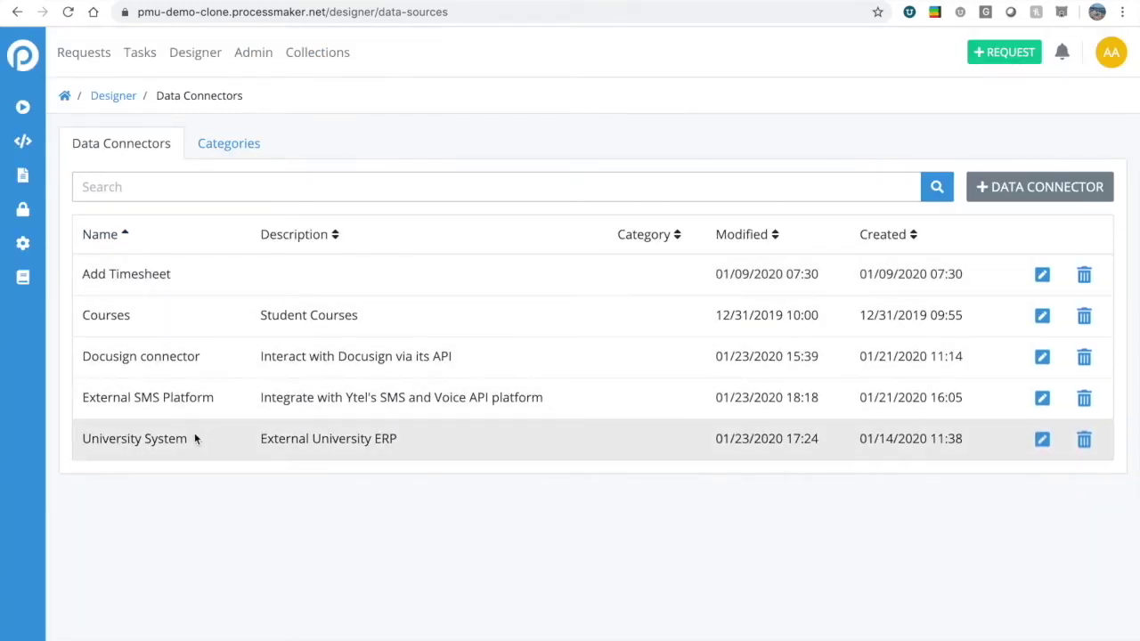
Open the University System connector and show its list and get Student Info endpoints.
left_click(1041, 440)
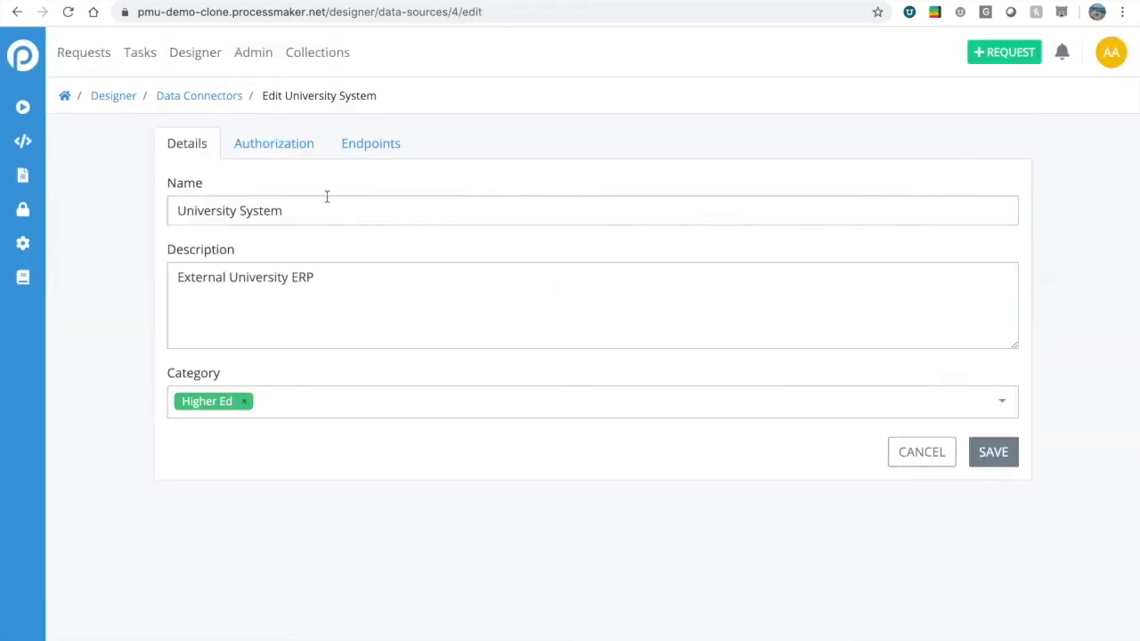
left_click(382, 147)
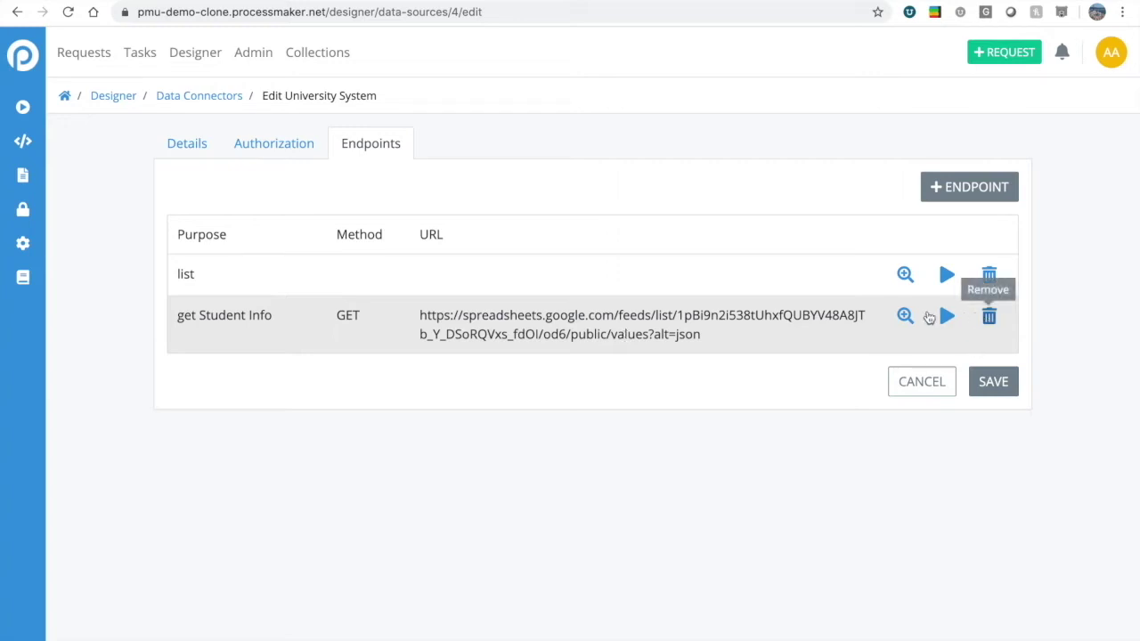
Test the get Student Info endpoint, inspect the student JSON and degree value, then close it.
left_click(944, 317)
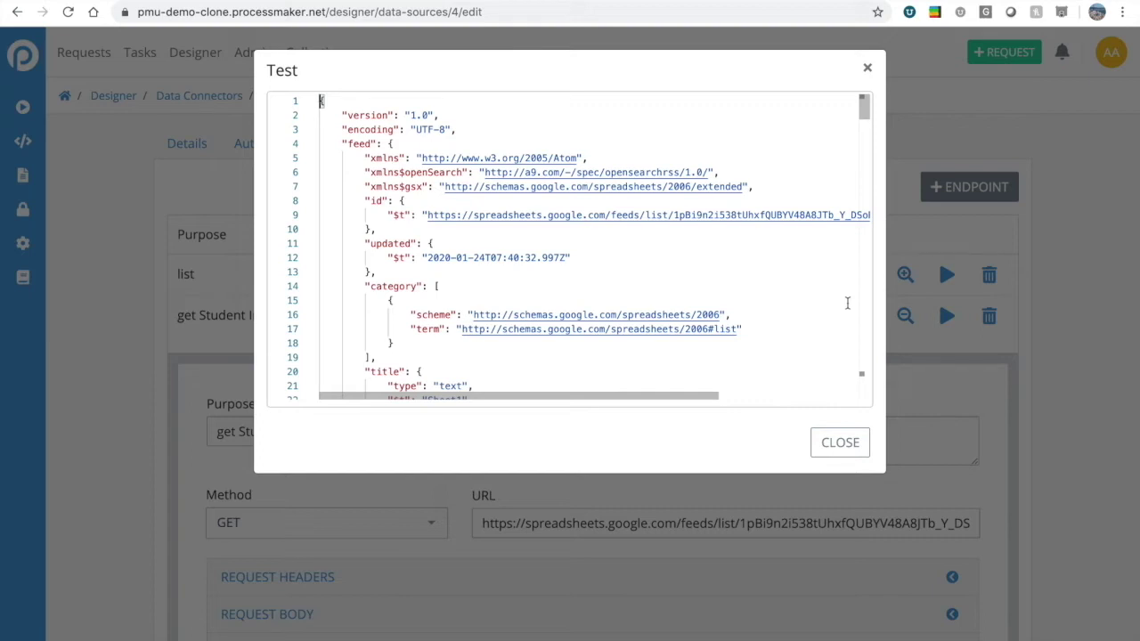
scroll(579, 242, "down", 10)
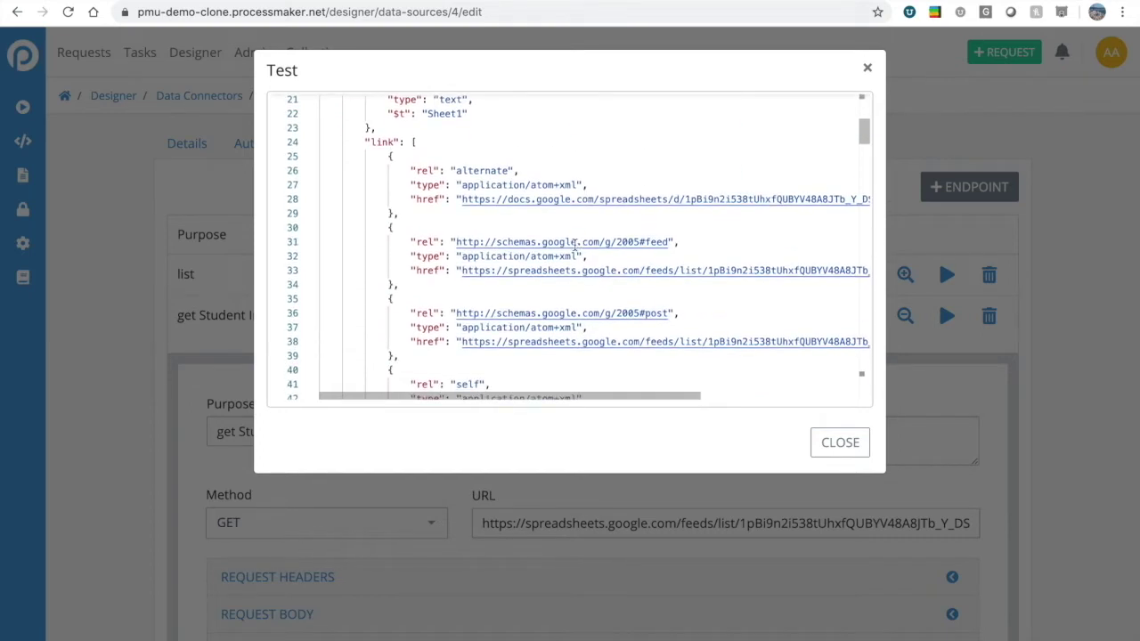
scroll(561, 248, "down", 4)
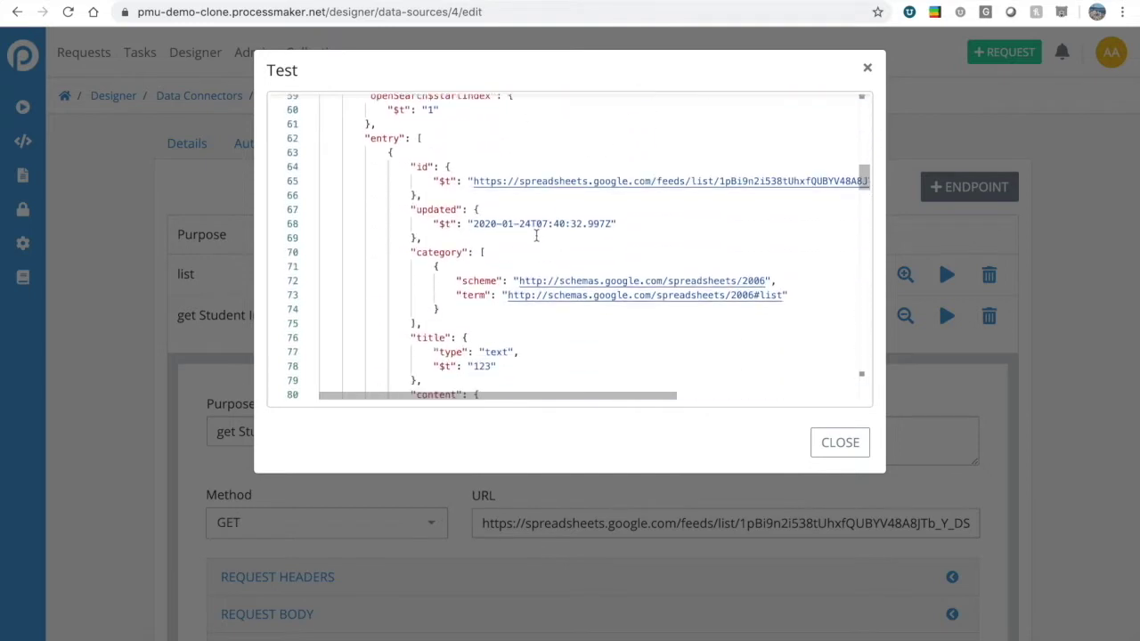
scroll(561, 259, "down", 3)
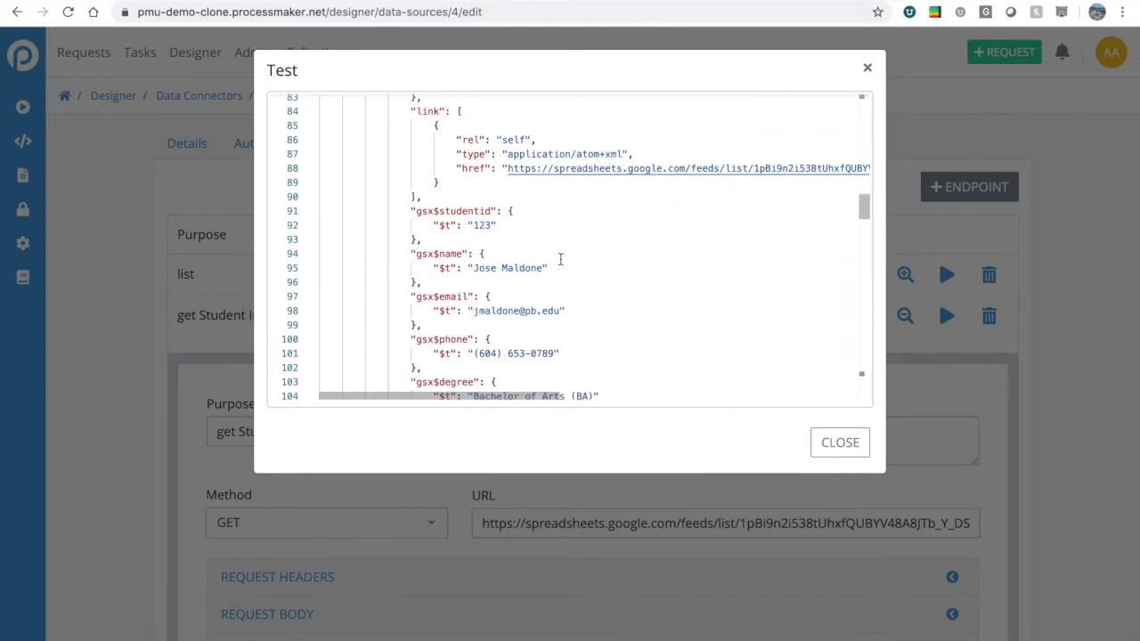
scroll(520, 229, "down", 1)
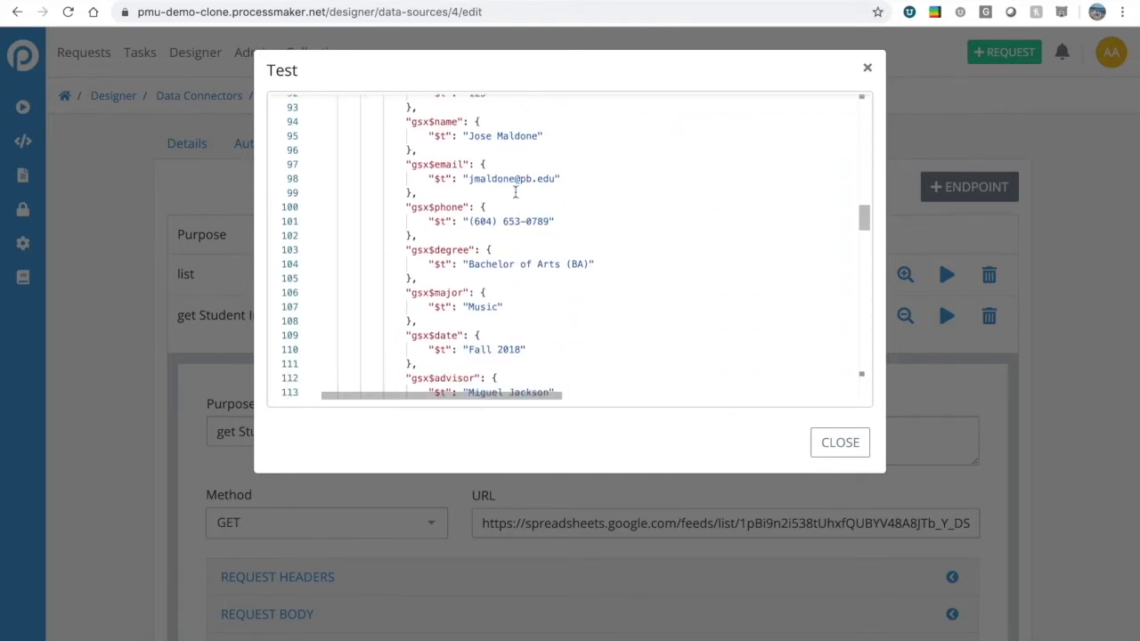
left_click_drag(496, 214, 579, 216)
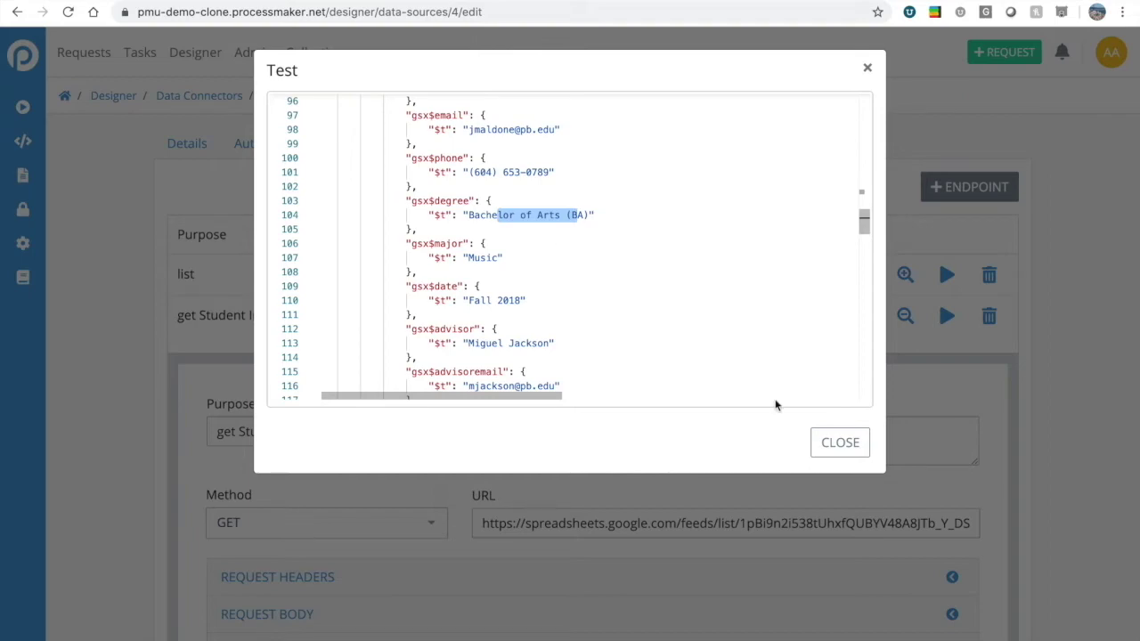
left_click(826, 443)
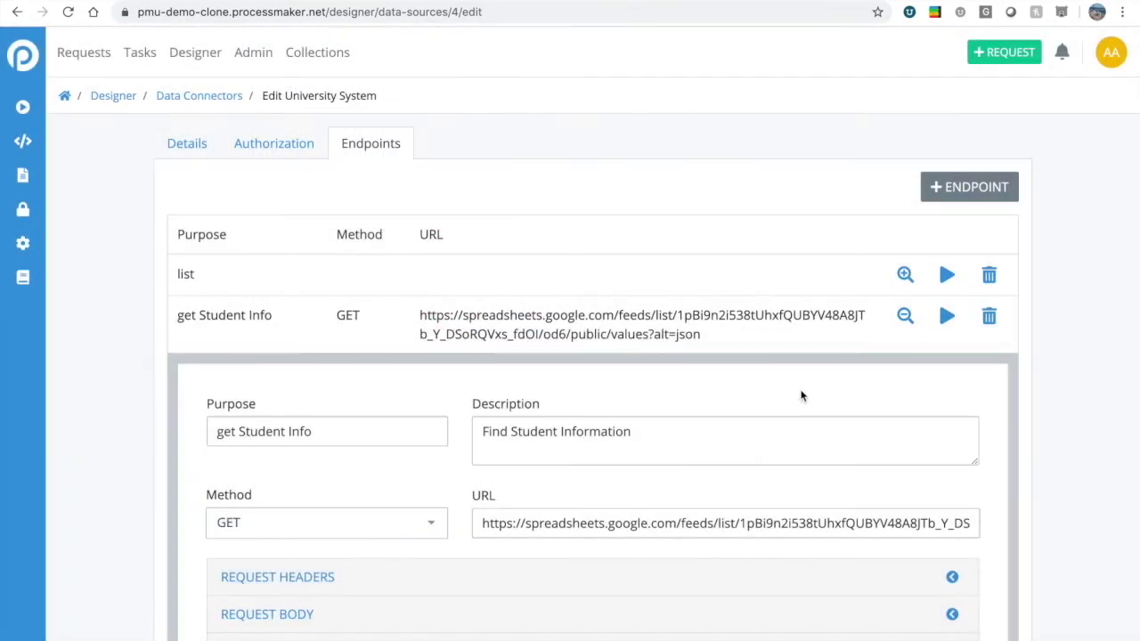
Pan the Request Change of Major diagram to bring the Student lane into view.
scroll(650, 298, "down", 1)
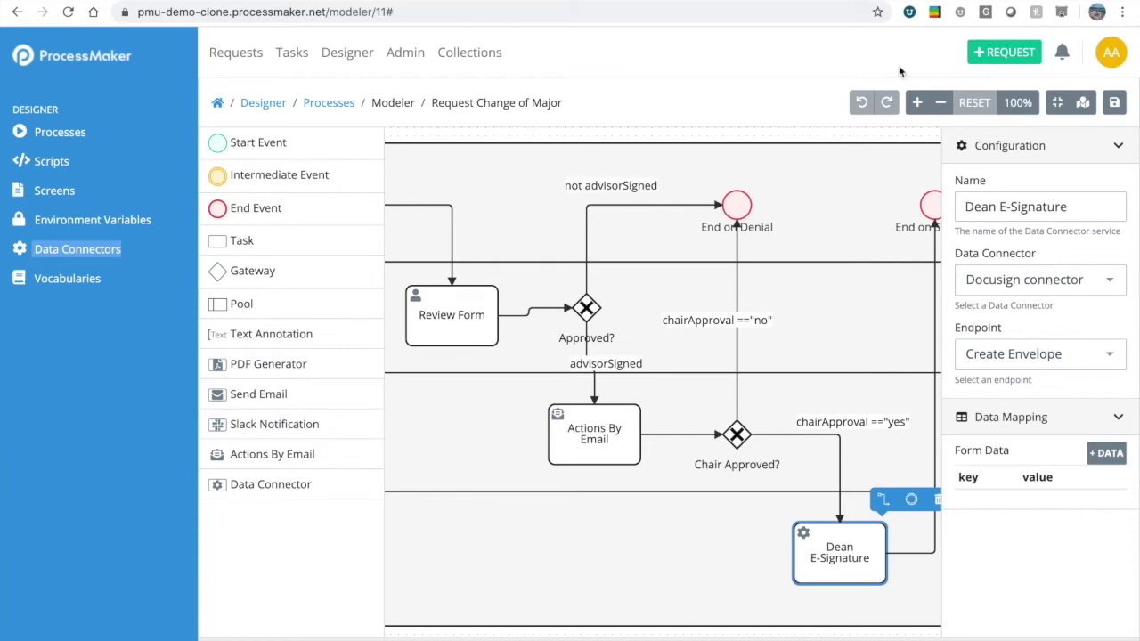
left_click_drag(668, 140, 778, 143)
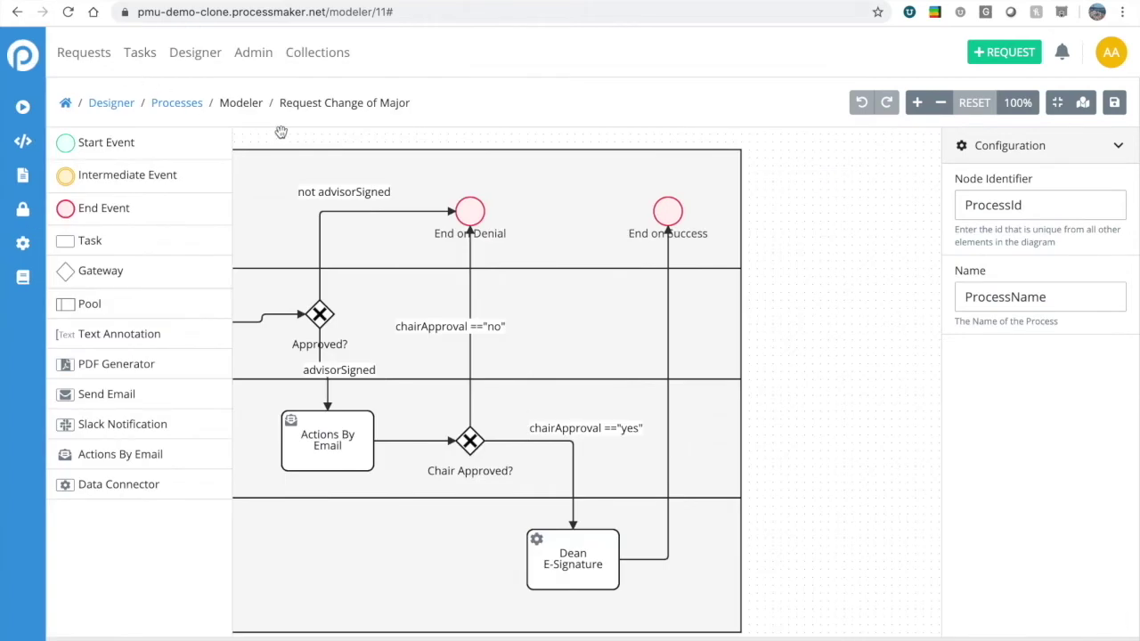
left_click_drag(278, 136, 585, 138)
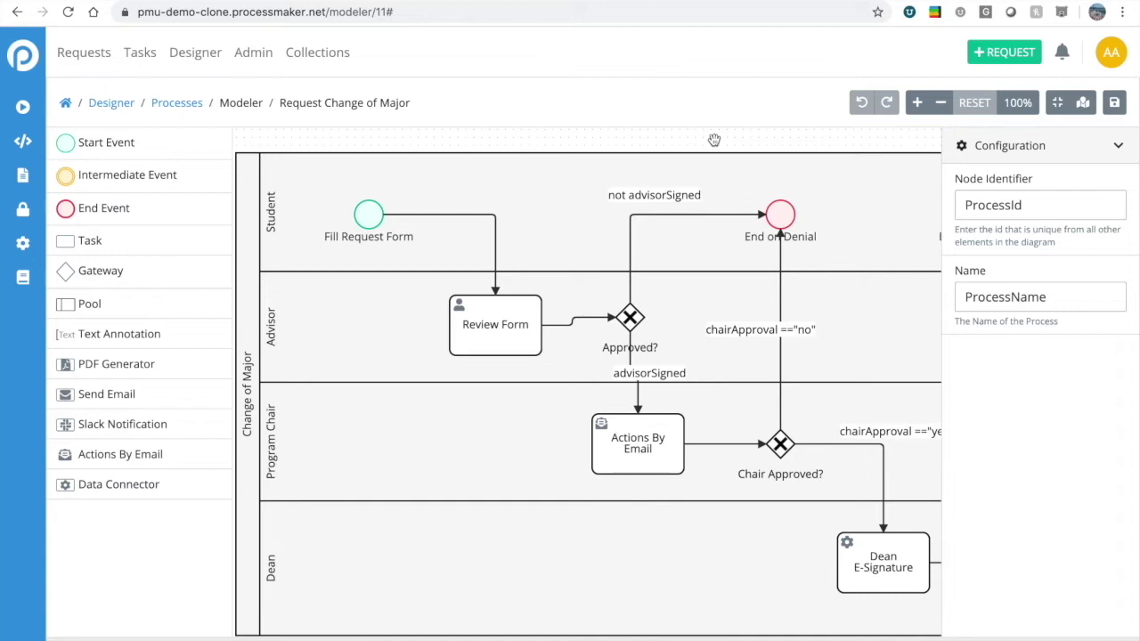
left_click_drag(745, 135, 739, 136)
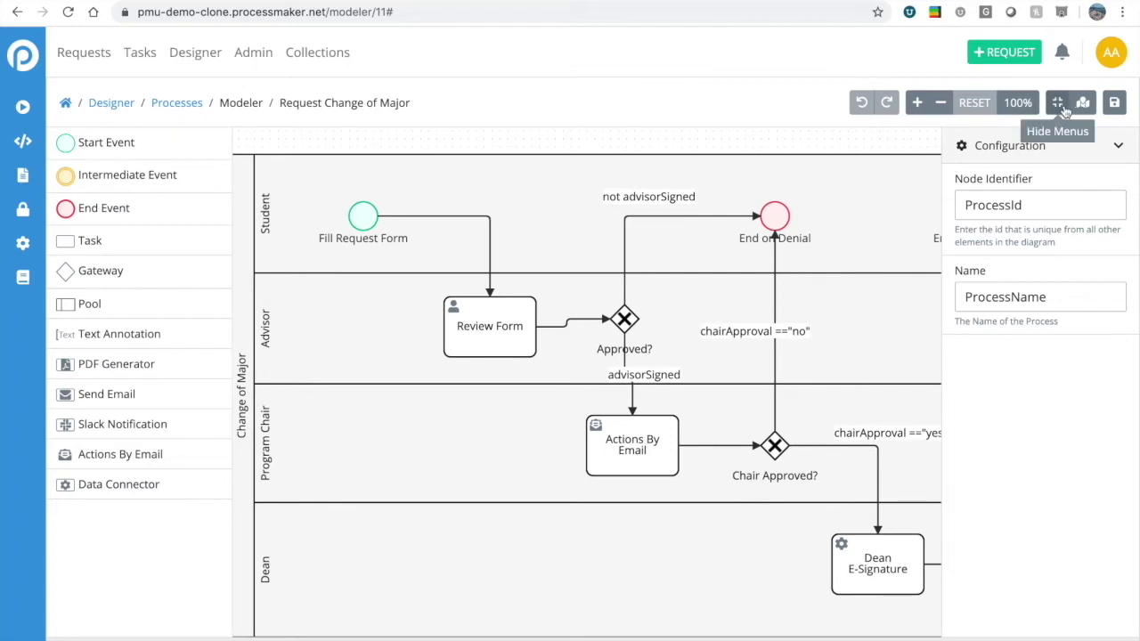
left_click_drag(887, 138, 879, 138)
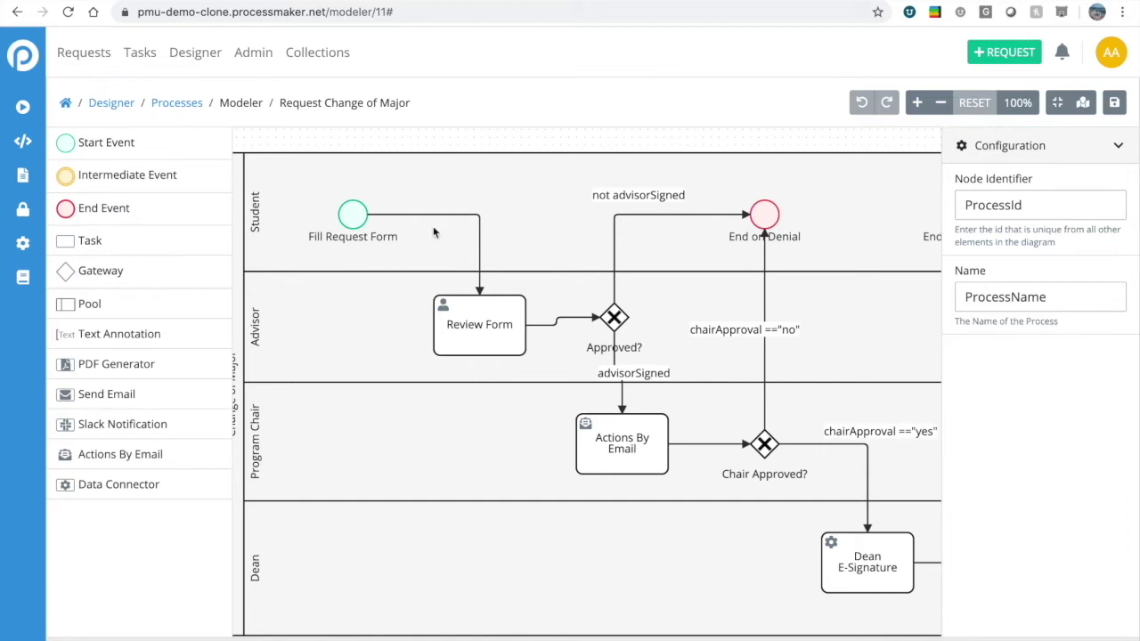
Show the Fill Request Form start event's Web Entry settings and copy its web entry URL.
left_click(349, 214)
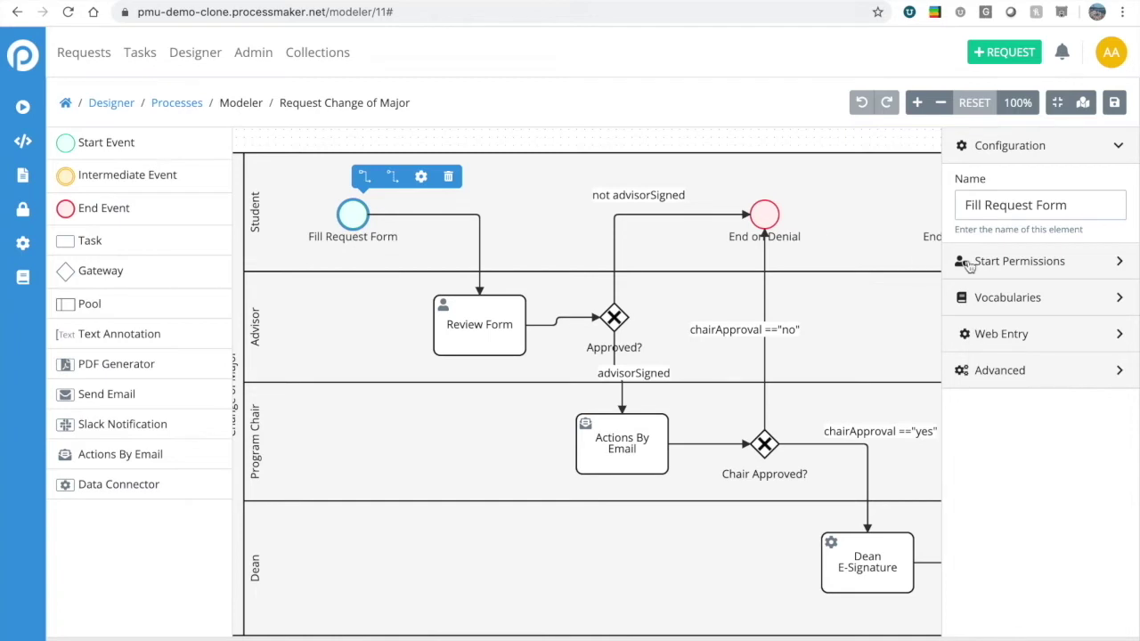
left_click(1026, 337)
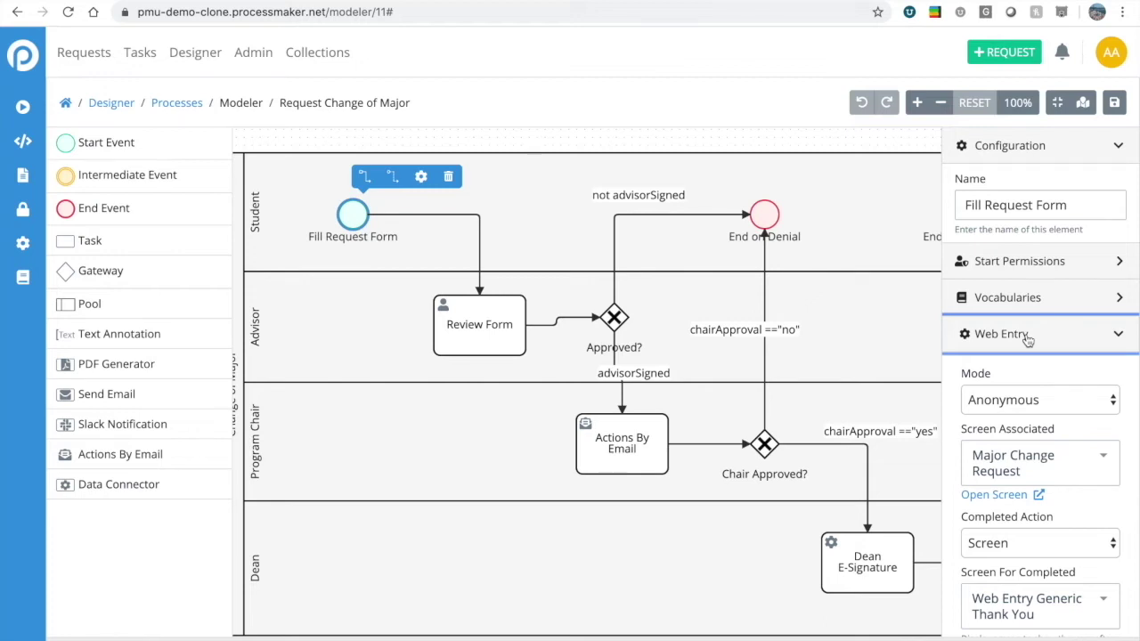
scroll(1017, 449, "down", 3)
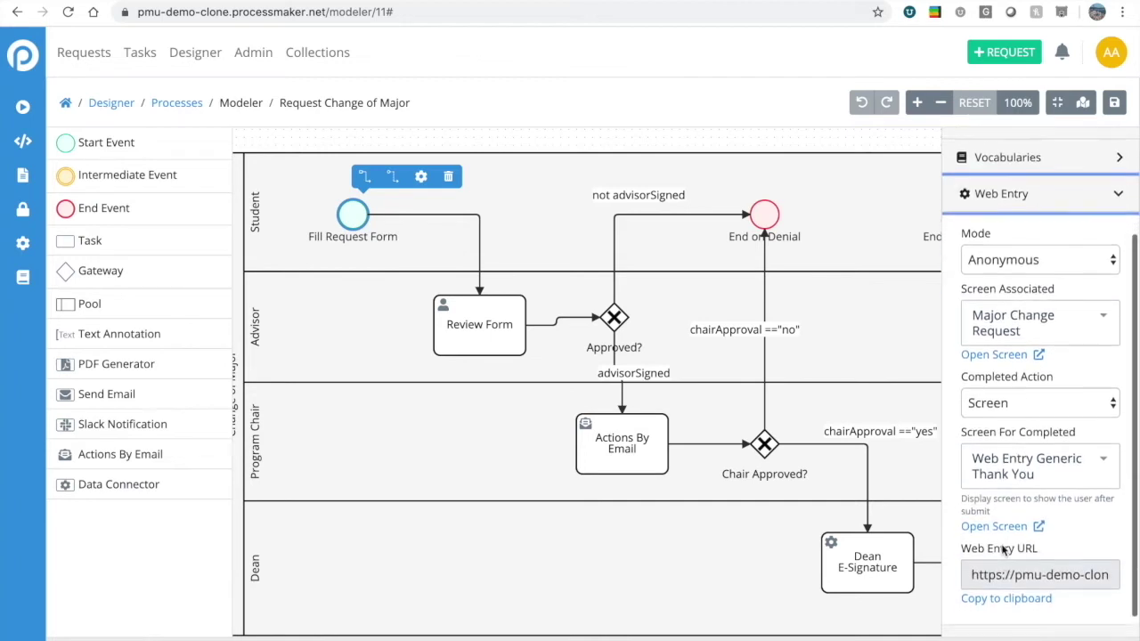
scroll(1004, 550, "down", 1)
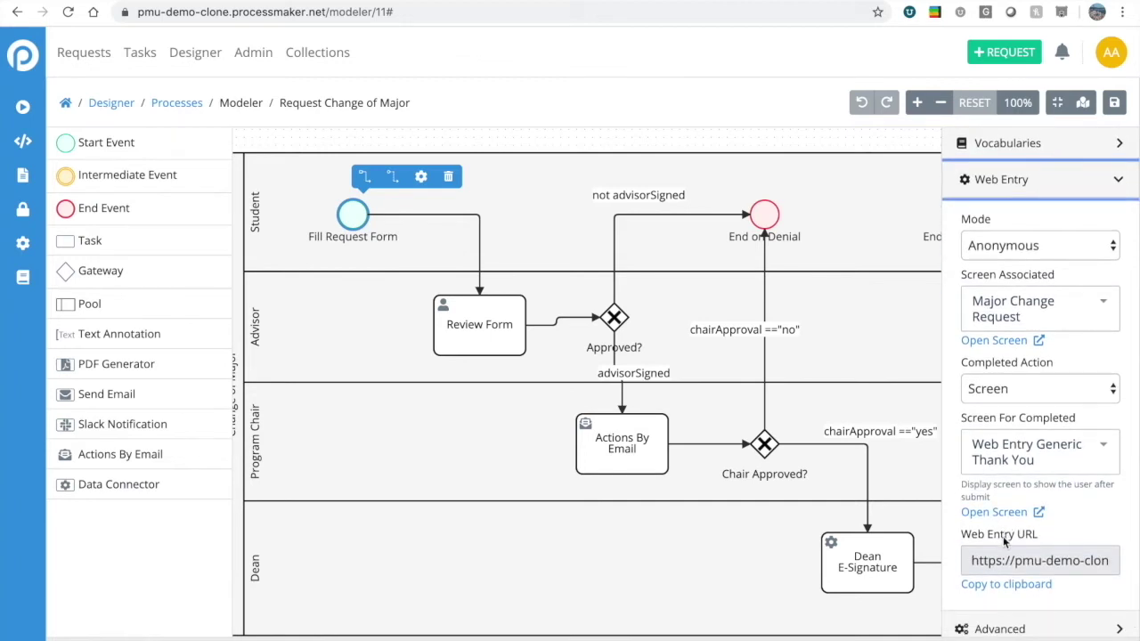
scroll(1002, 536, "down", 1)
left_click(997, 575)
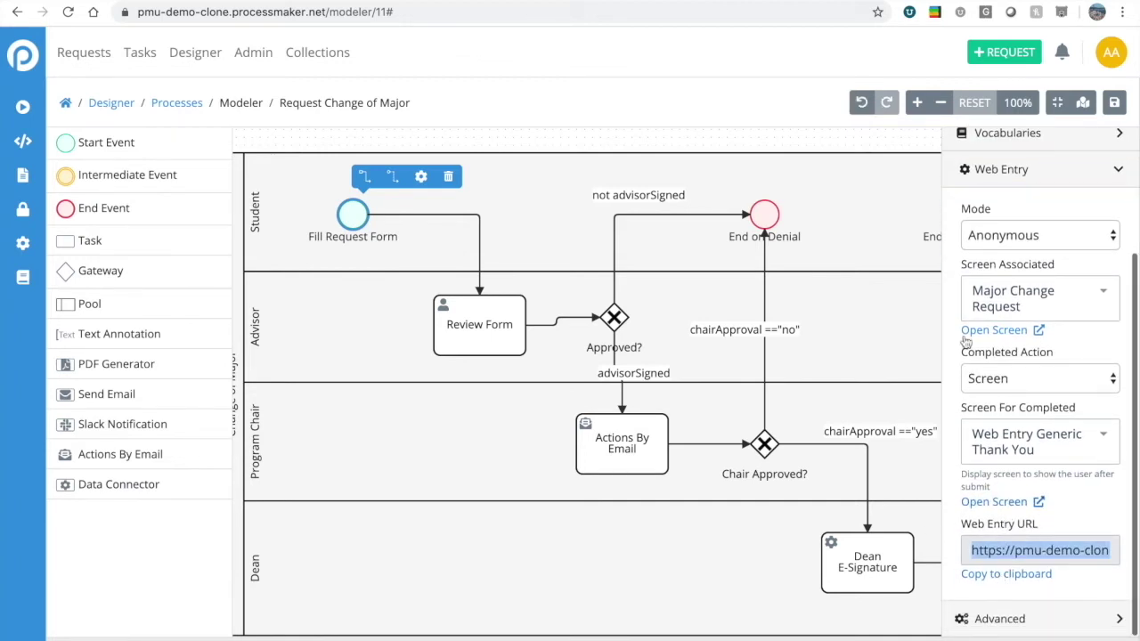
Load the copied web entry URL in a new browser tab, then return to the modeler tab.
key("ctrl+t")
type("https://pmu-demo-clone.processmaker.net/webentry/11/node_1")
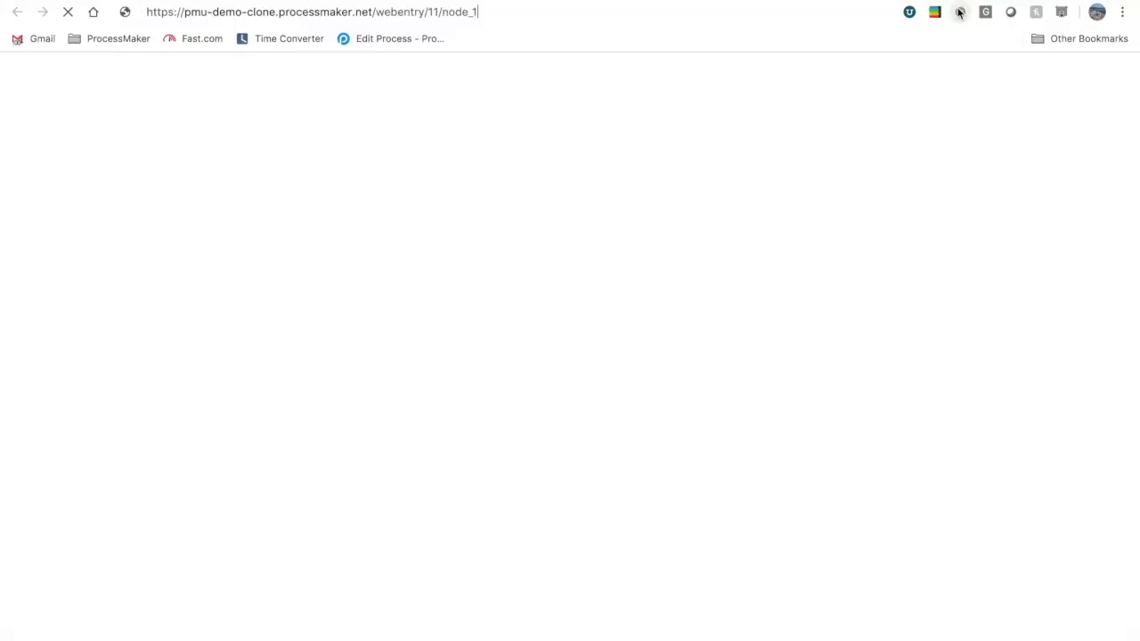
key("Return")
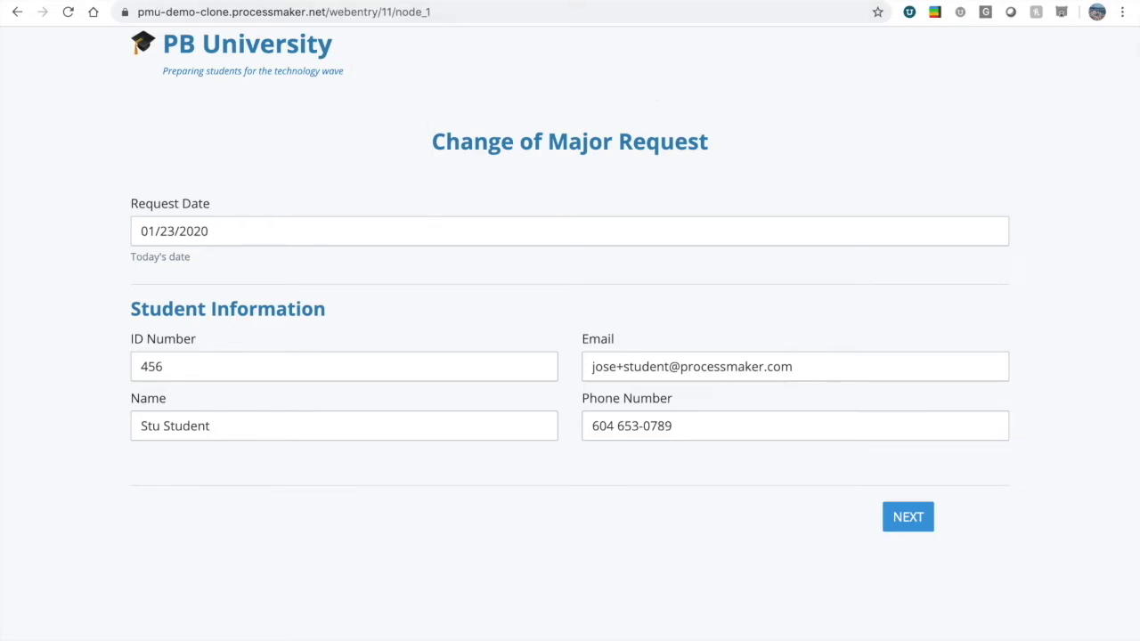
key("ctrl+Tab")
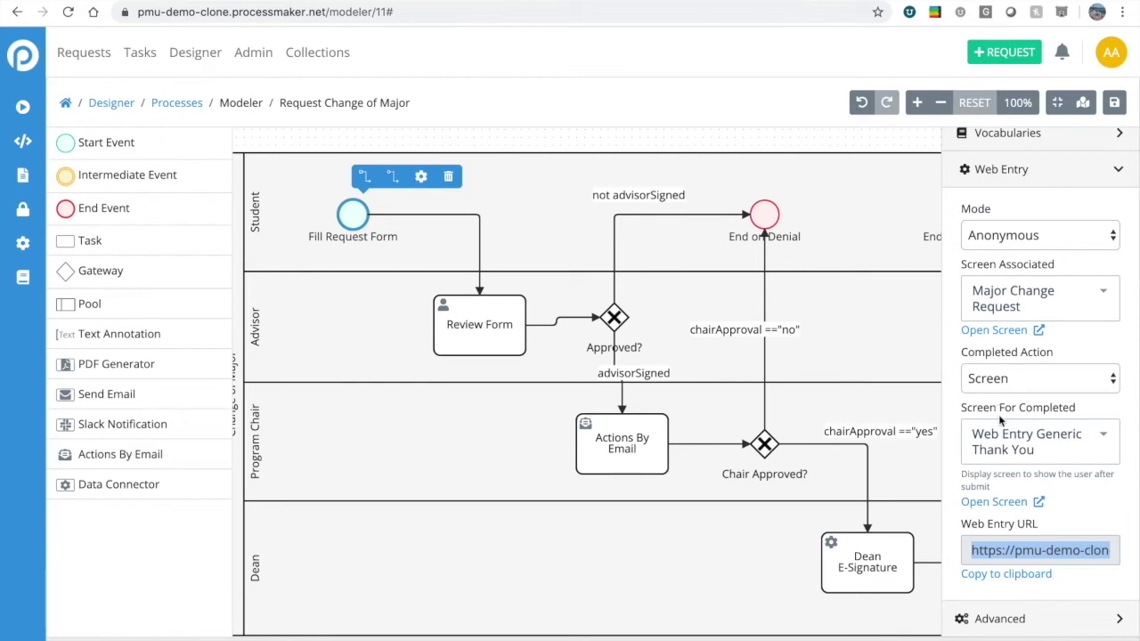
Go to the PB University site's Student Services page.
left_click(1032, 554)
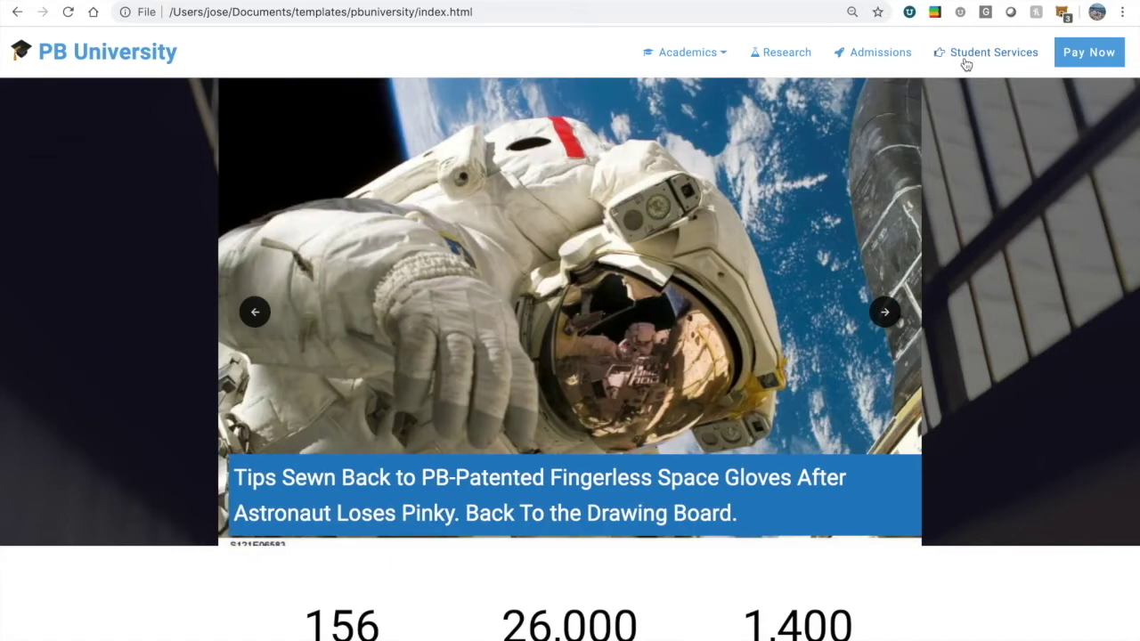
left_click(965, 58)
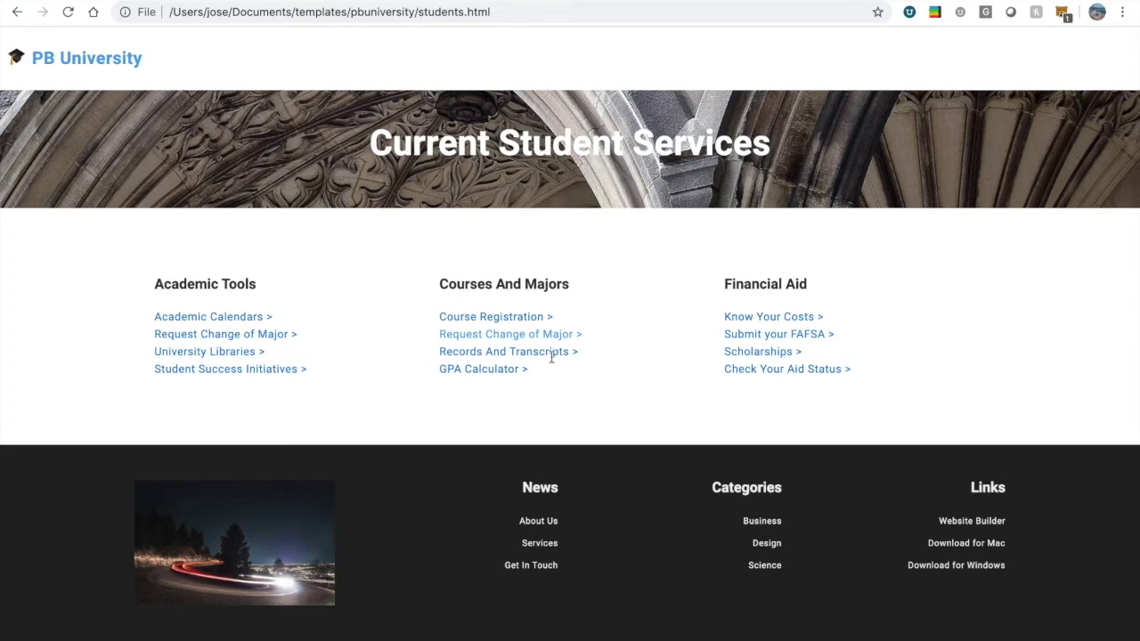
Open Request Change of Major, review the student details, and advance to the program page.
left_click(479, 336)
scroll(591, 334, "down", 3)
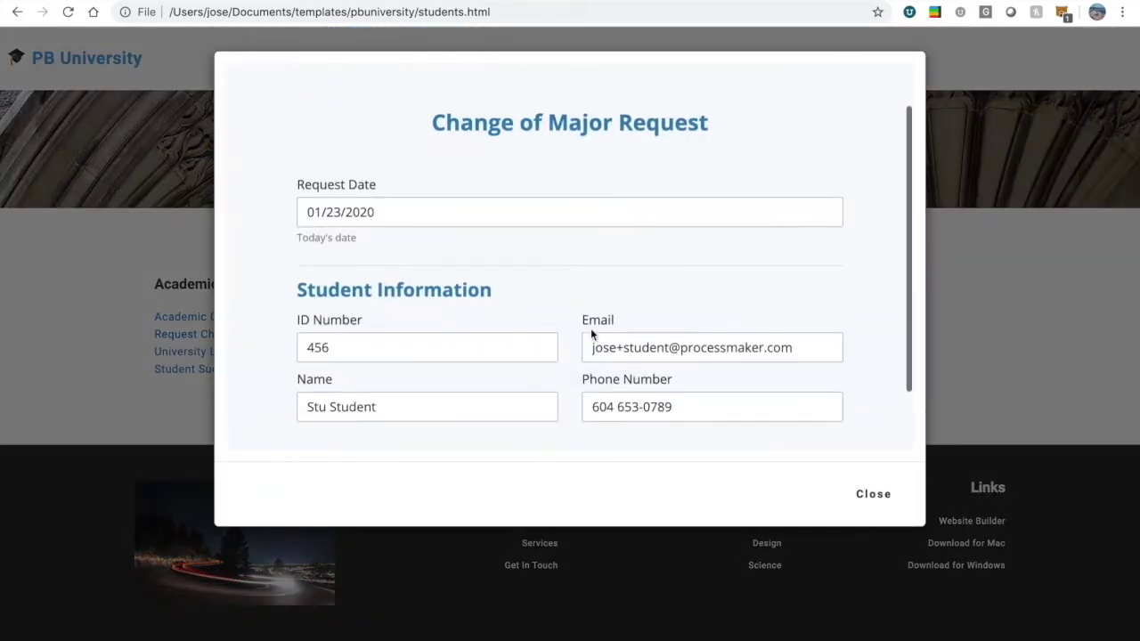
scroll(590, 334, "up", 2)
scroll(590, 331, "down", 2)
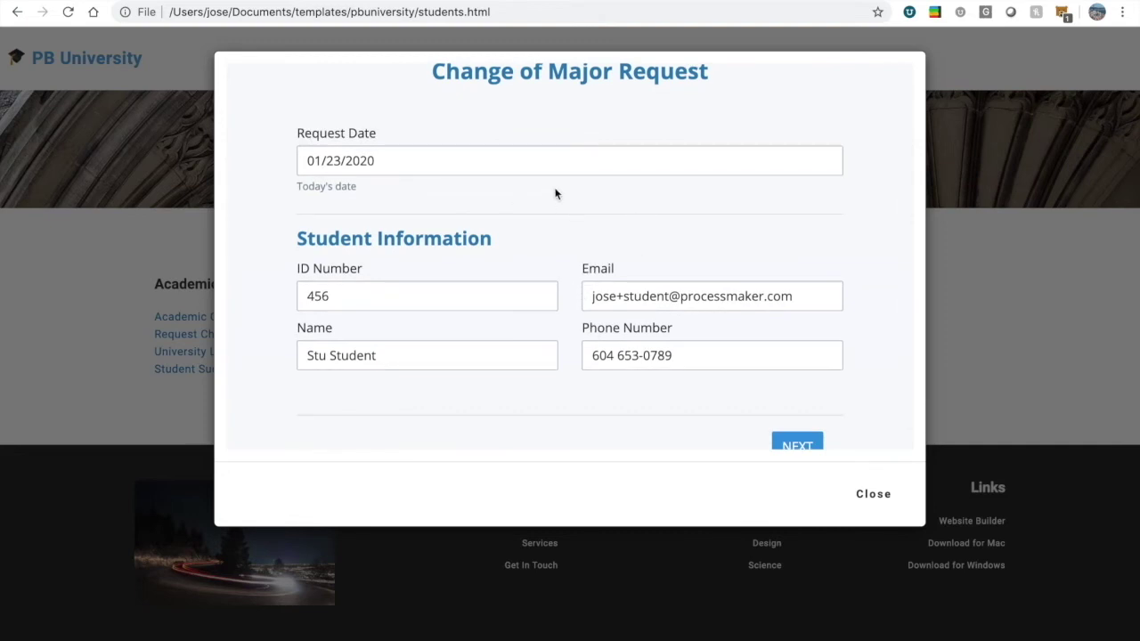
scroll(662, 263, "down", 1)
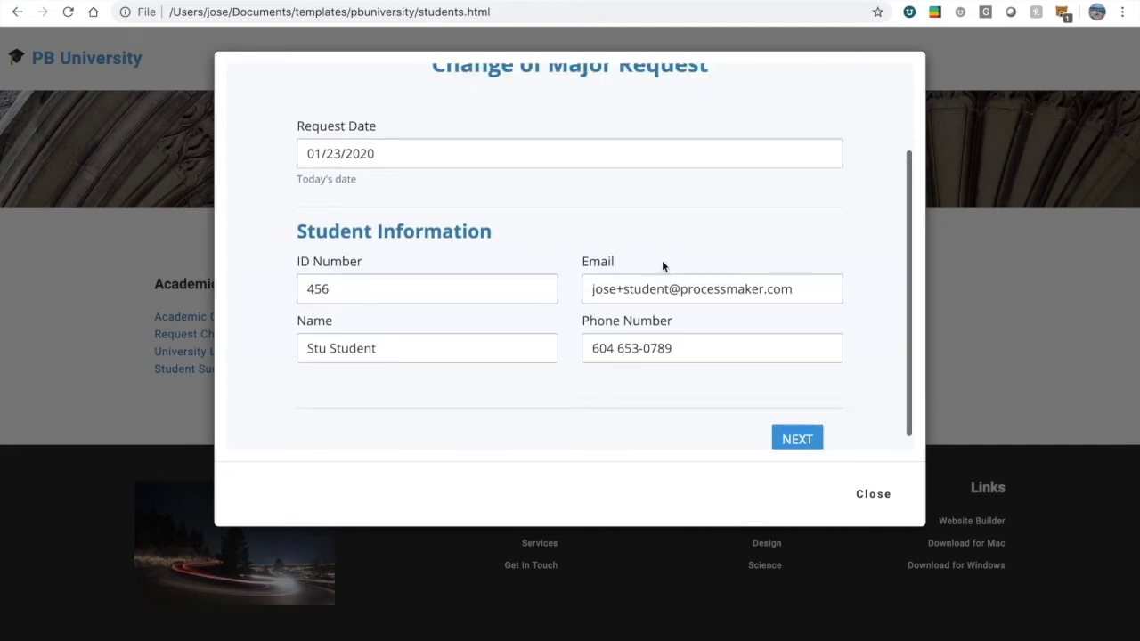
scroll(614, 250, "up", 1)
scroll(560, 235, "down", 1)
scroll(583, 234, "up", 1)
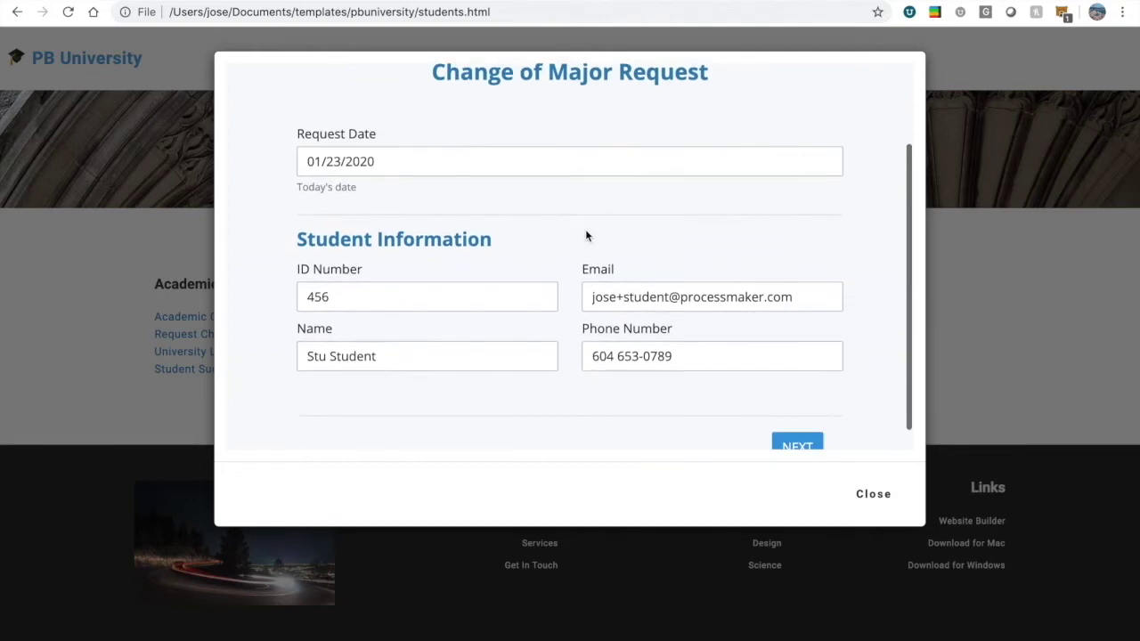
scroll(586, 235, "down", 1)
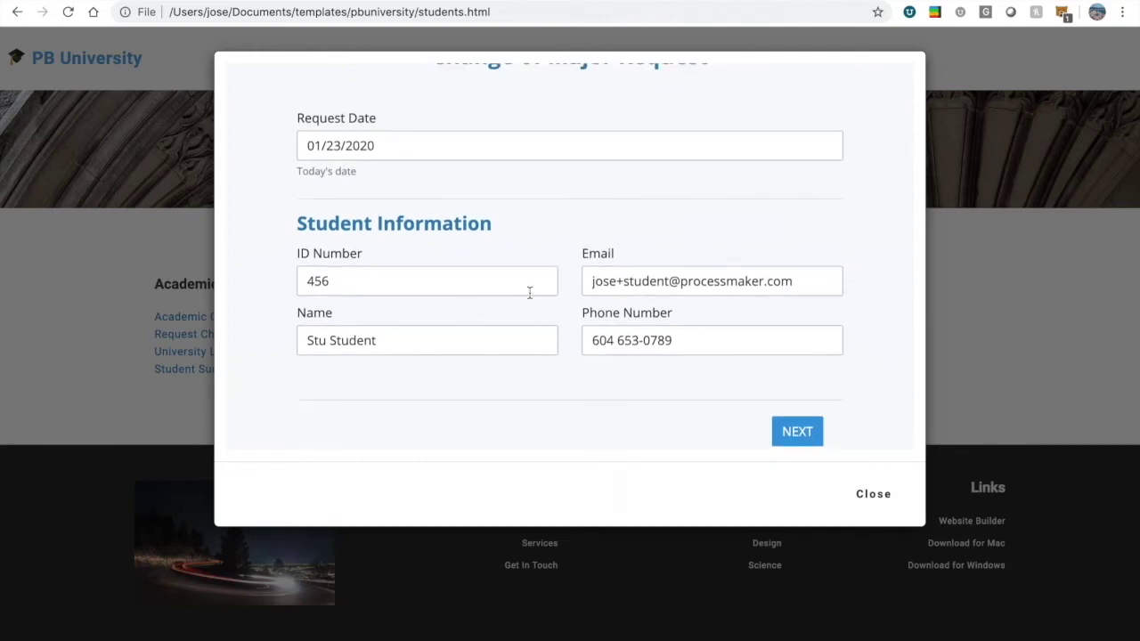
scroll(624, 285, "down", 1)
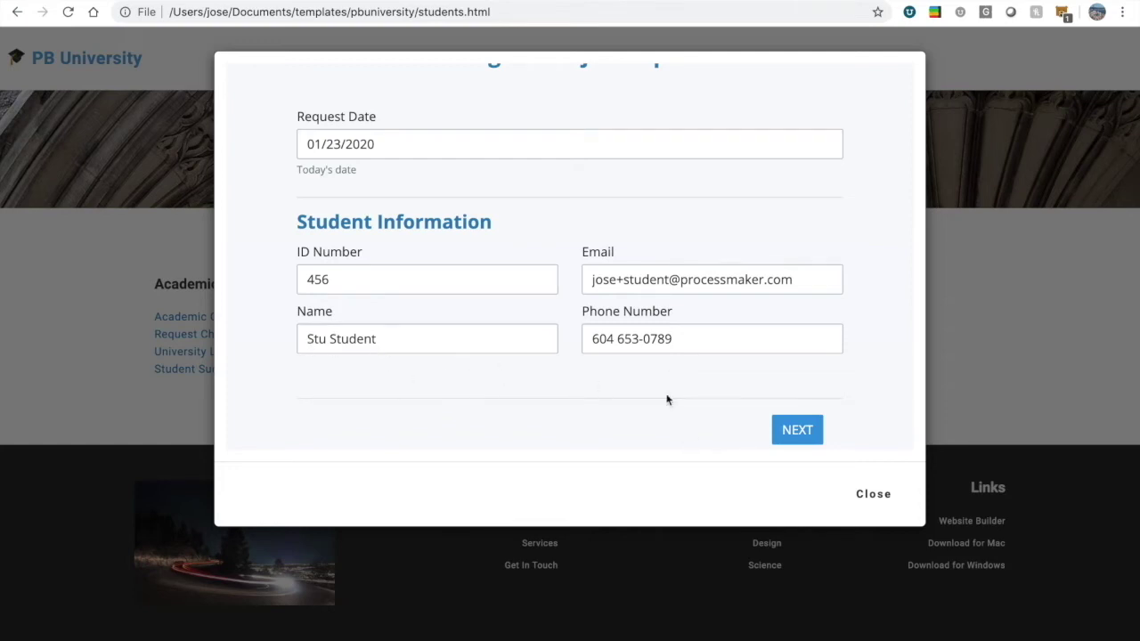
left_click(774, 429)
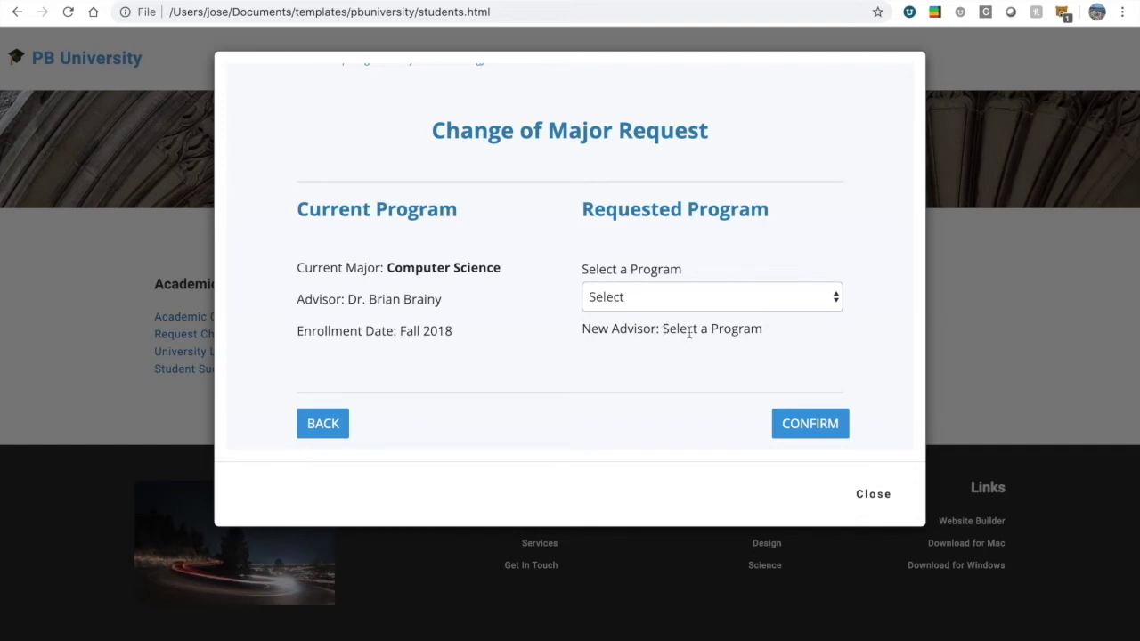
Try Physics and History, settle on Music as the requested program, and confirm.
left_click(665, 303)
left_click(635, 315)
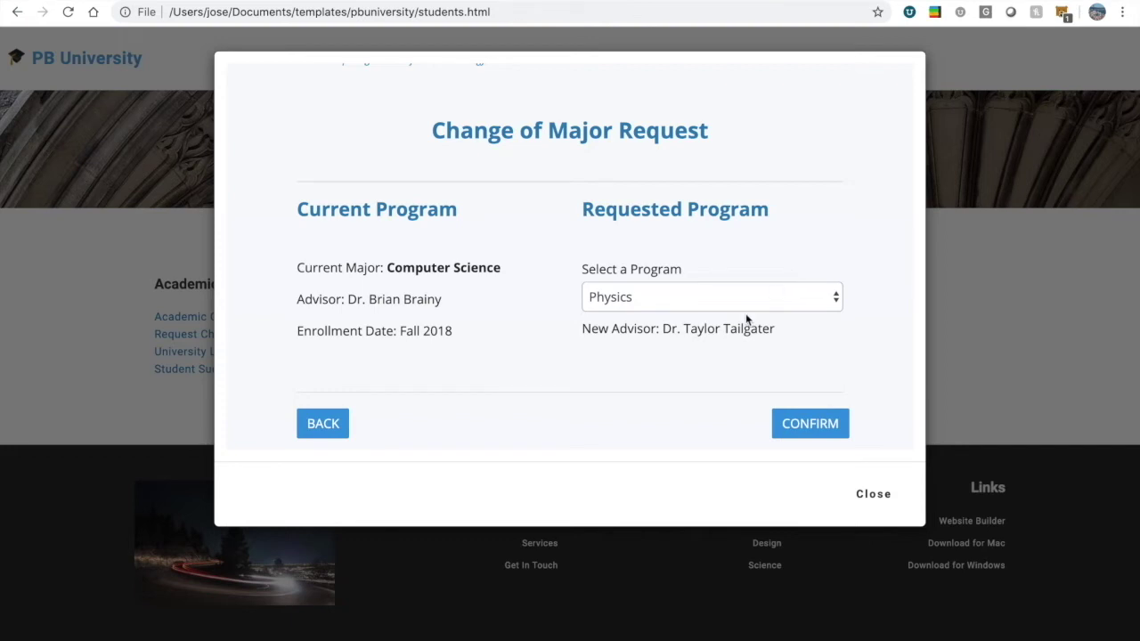
left_click(688, 308)
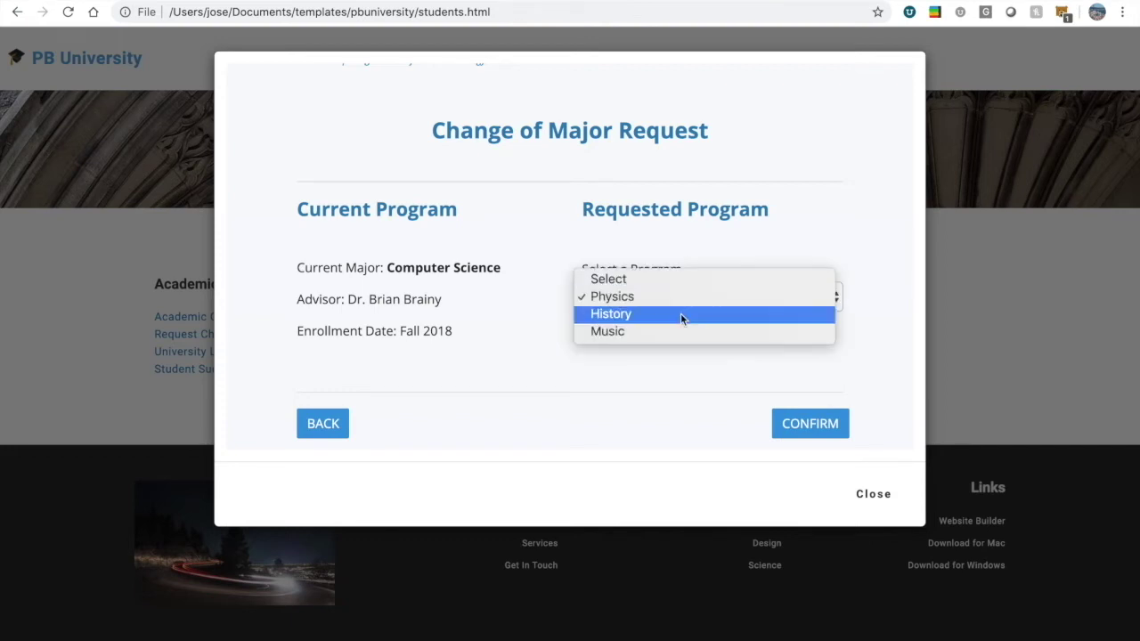
left_click(680, 312)
left_click(677, 308)
left_click(643, 316)
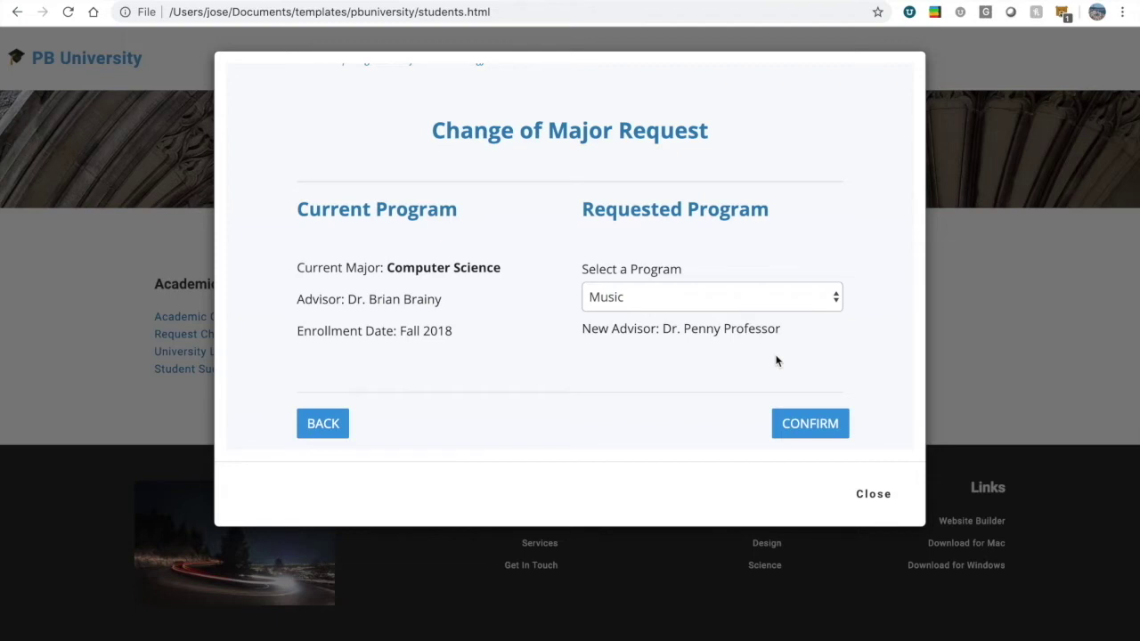
left_click(790, 424)
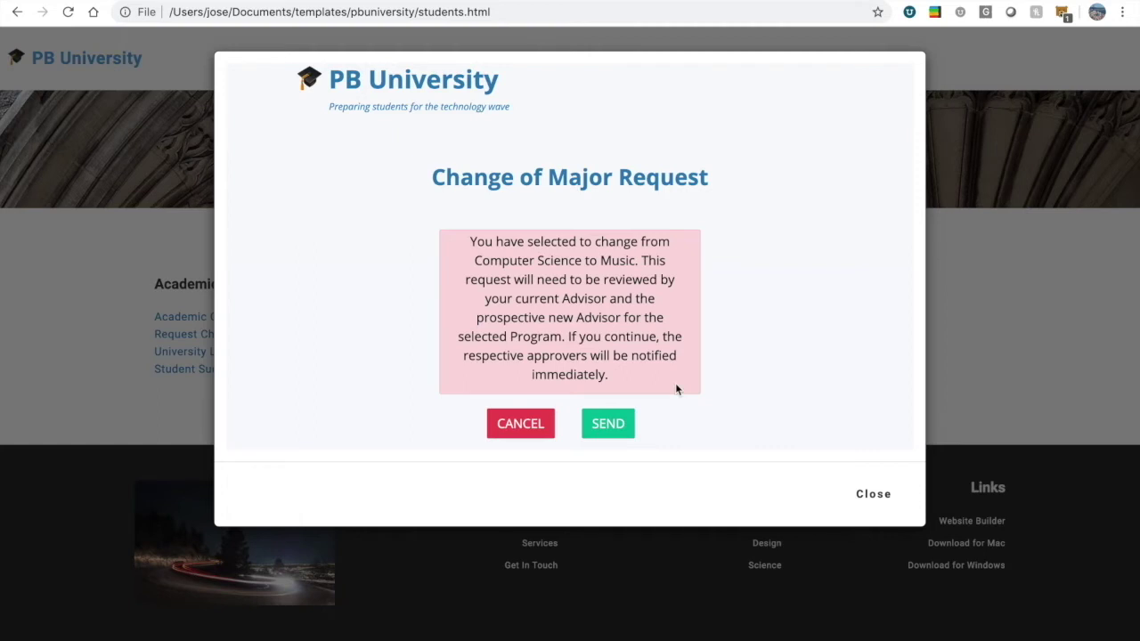
Send the change of major request, close the thank-you message, and open ProcessMaker's account menu.
left_click(605, 423)
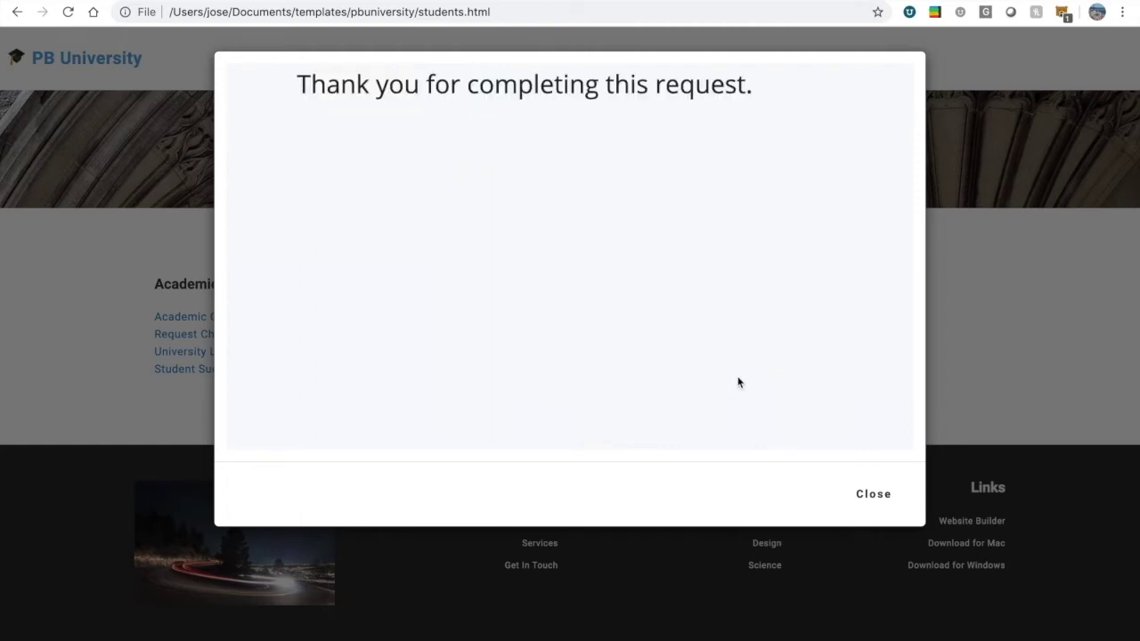
left_click(863, 493)
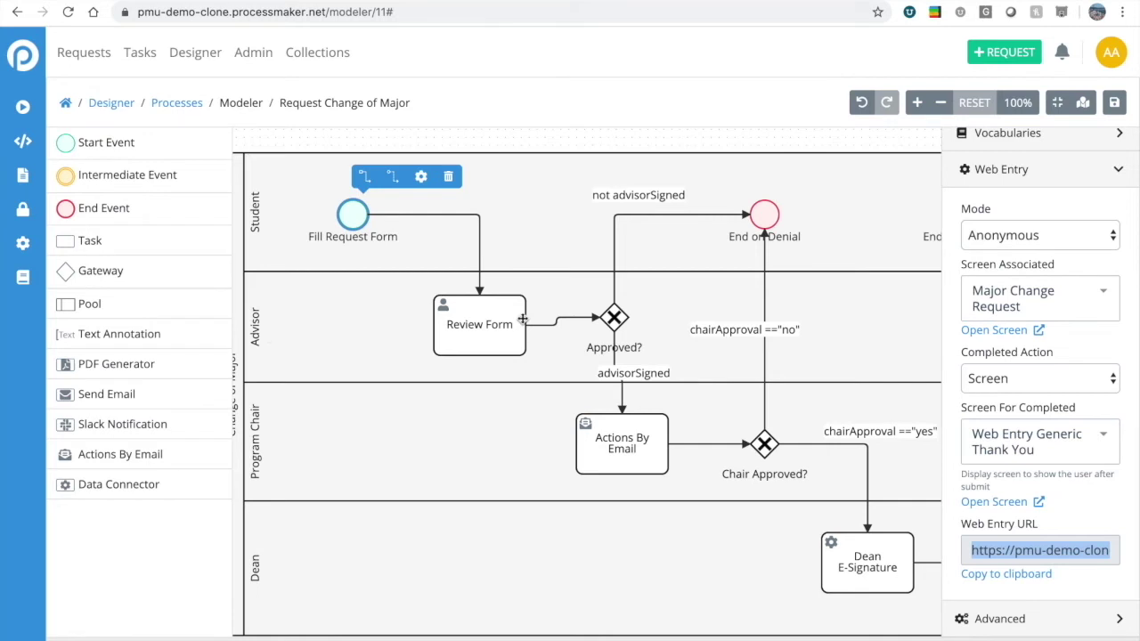
left_click(1111, 53)
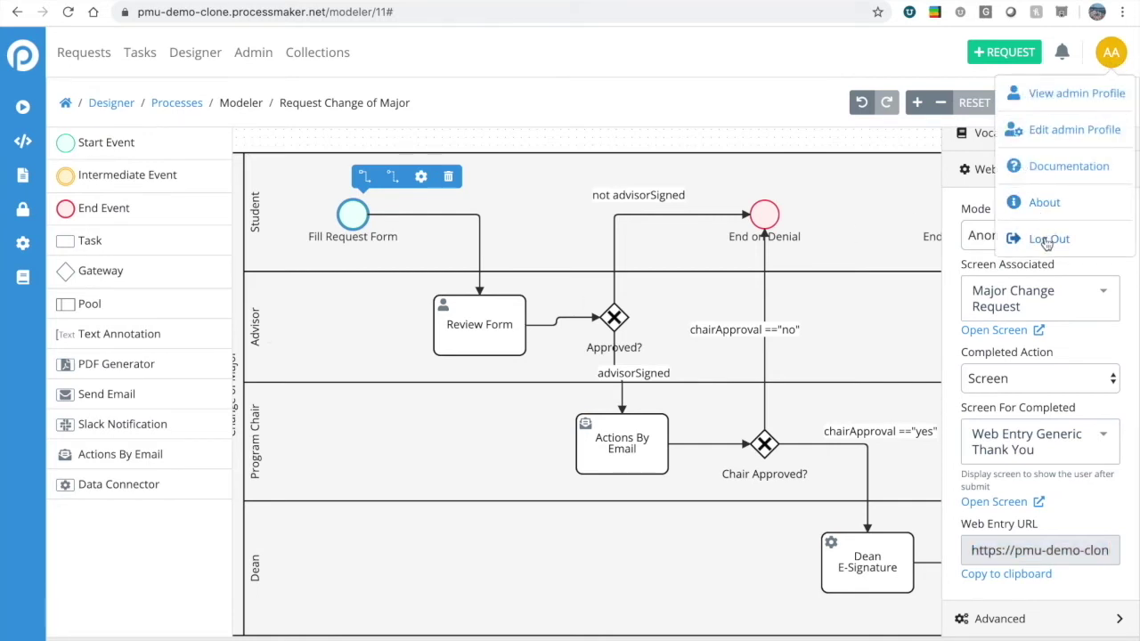
Log out of the administrator account and sign in with the professor's username and password.
left_click(1048, 241)
left_click(690, 210)
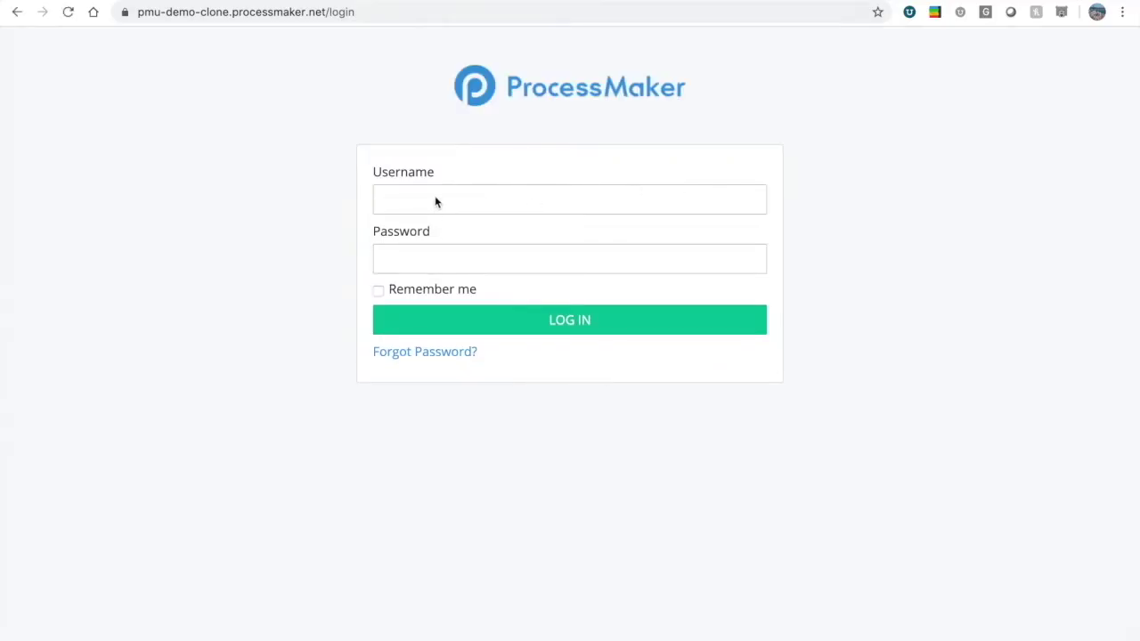
left_click(436, 202)
key("Escape")
type("profes")
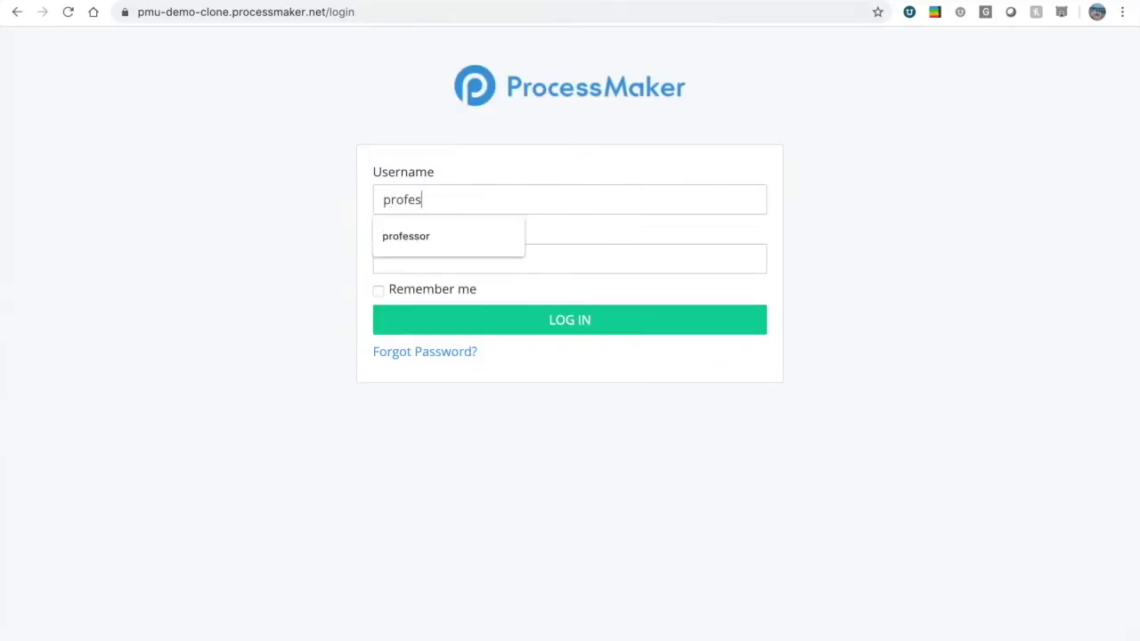
type("sor")
type("••••")
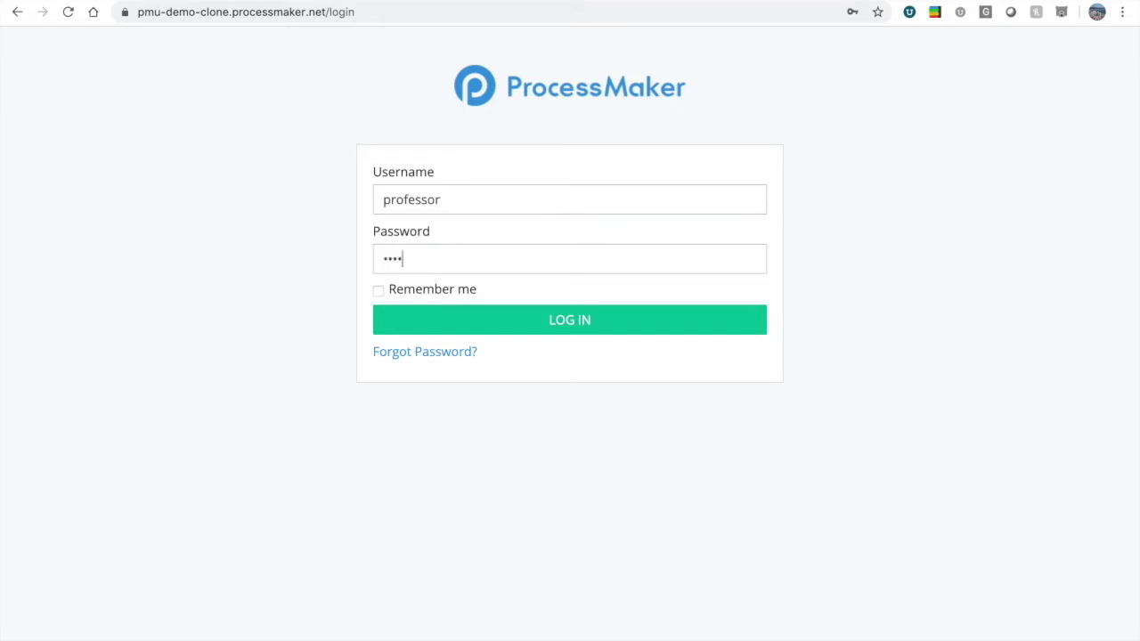
key("BackSpace")
key("BackSpace")
key("BackSpace")
key("BackSpace")
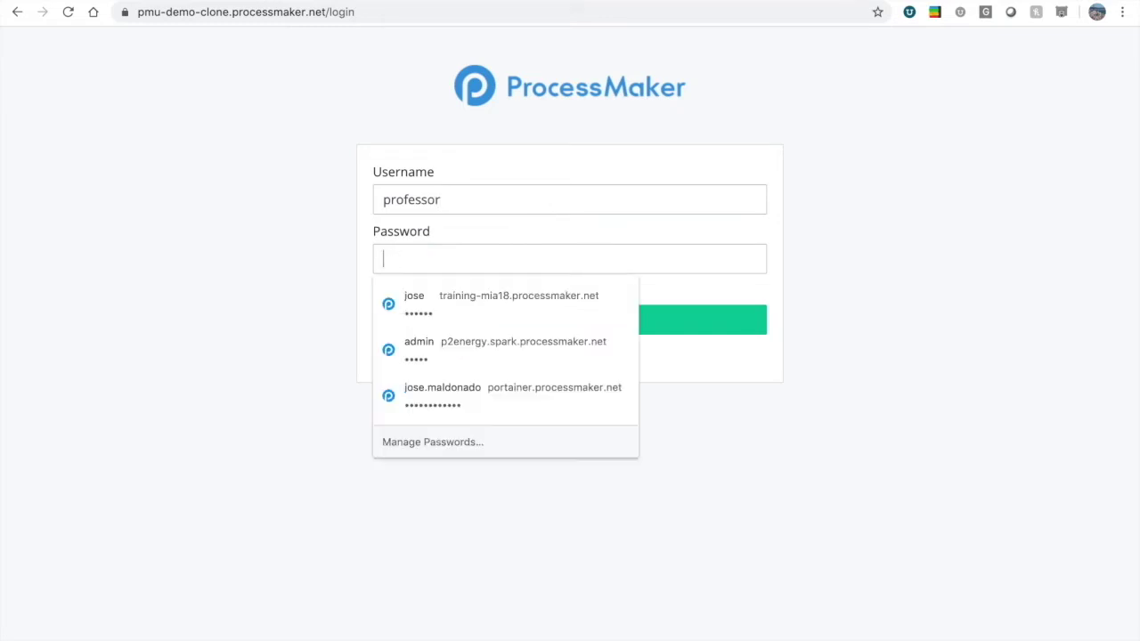
type("••••••••••••")
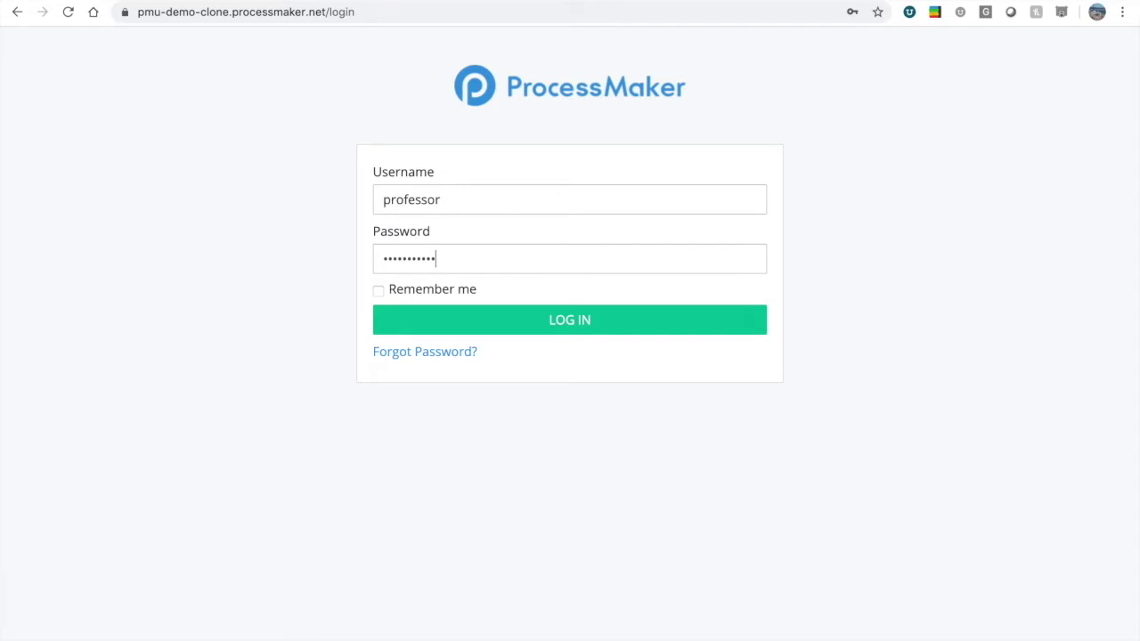
key("Return")
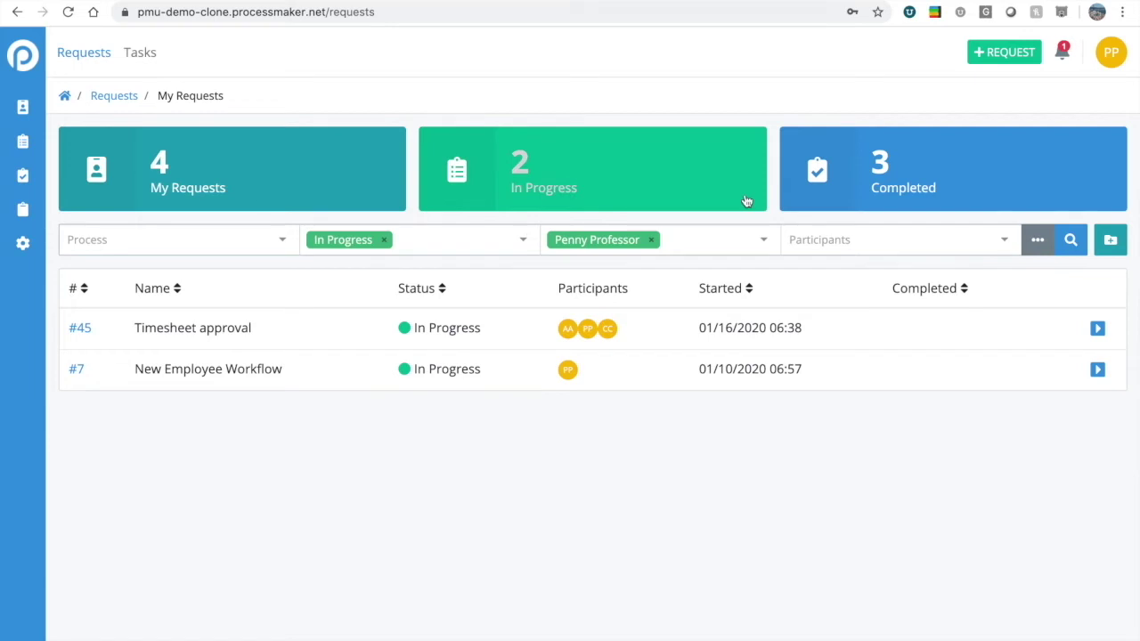
Check the new notification, then go to the To Do Tasks list.
left_click(1059, 53)
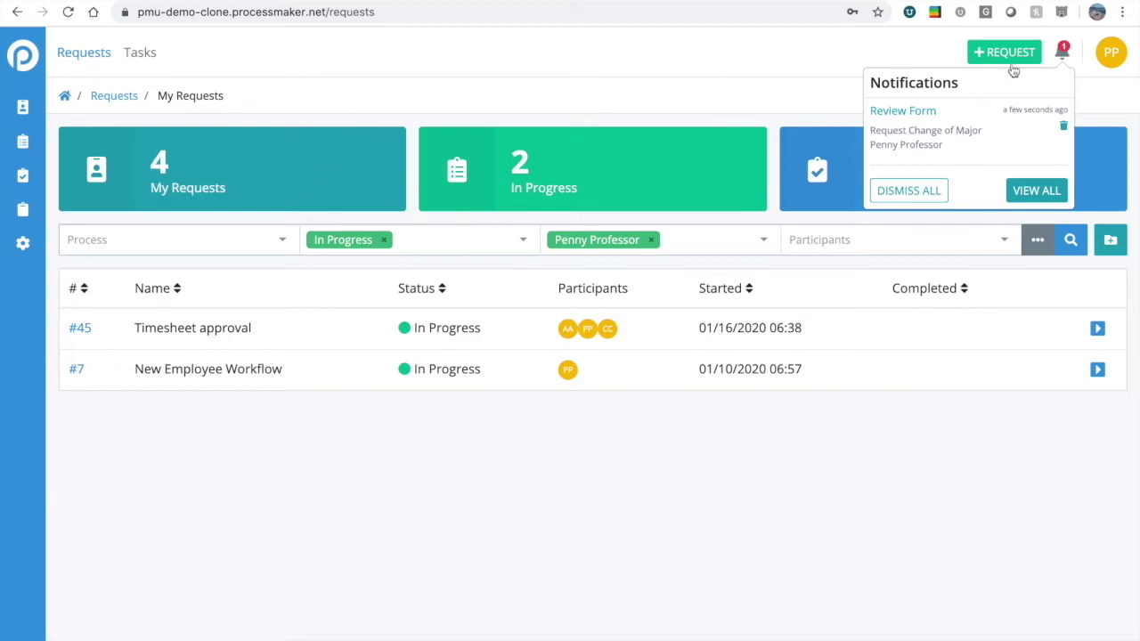
left_click(738, 85)
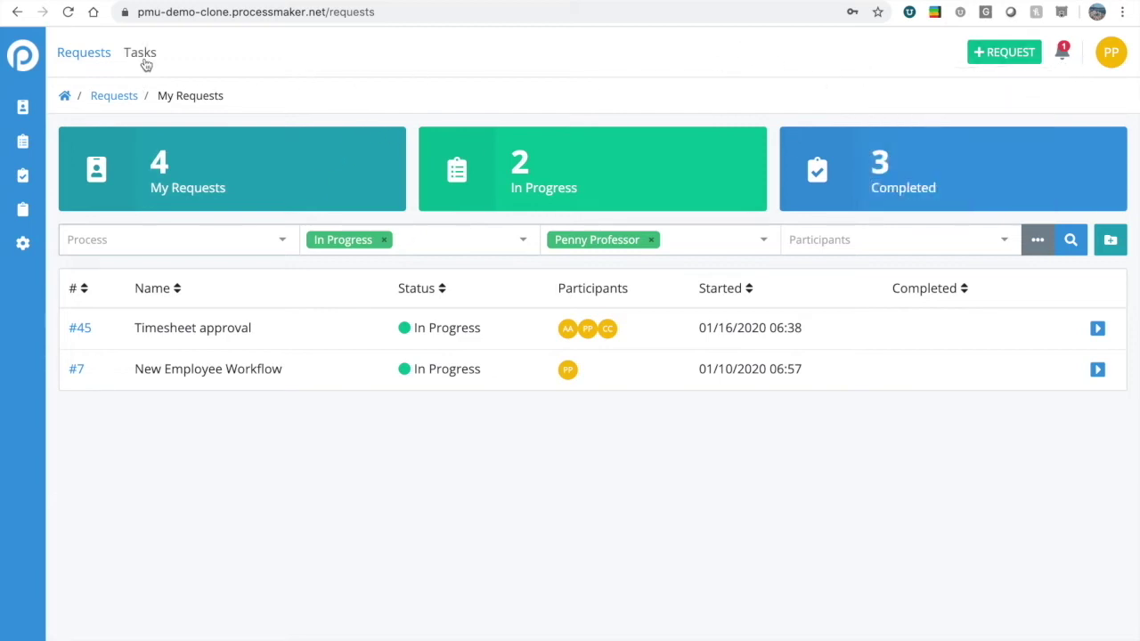
left_click(143, 60)
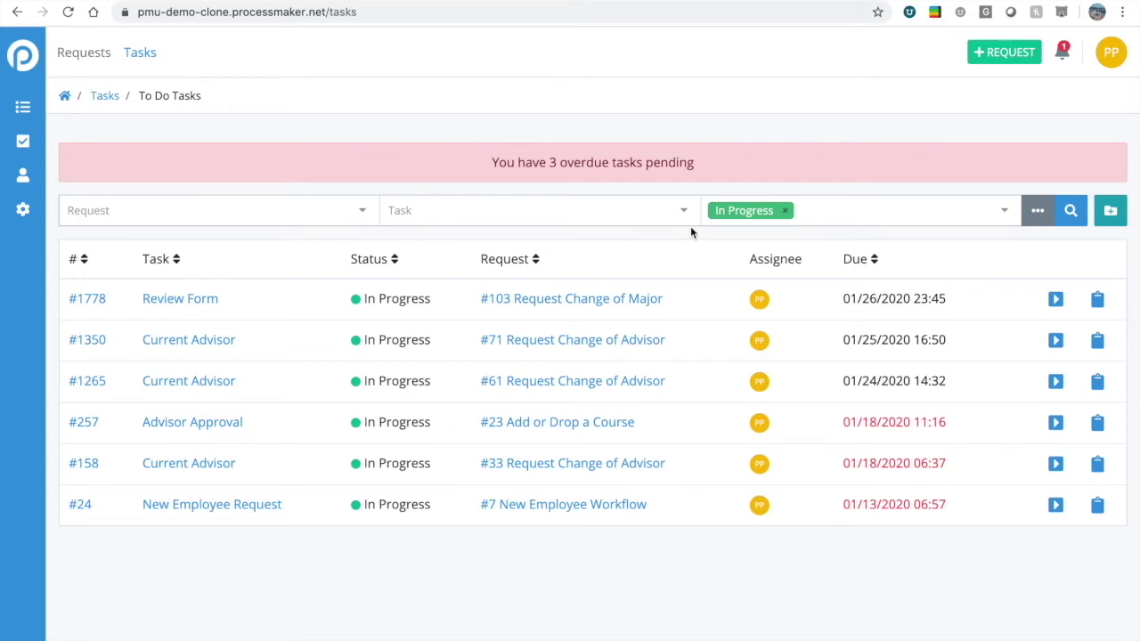
Filter the task search by the Submit Course Section task and run it.
left_click(408, 219)
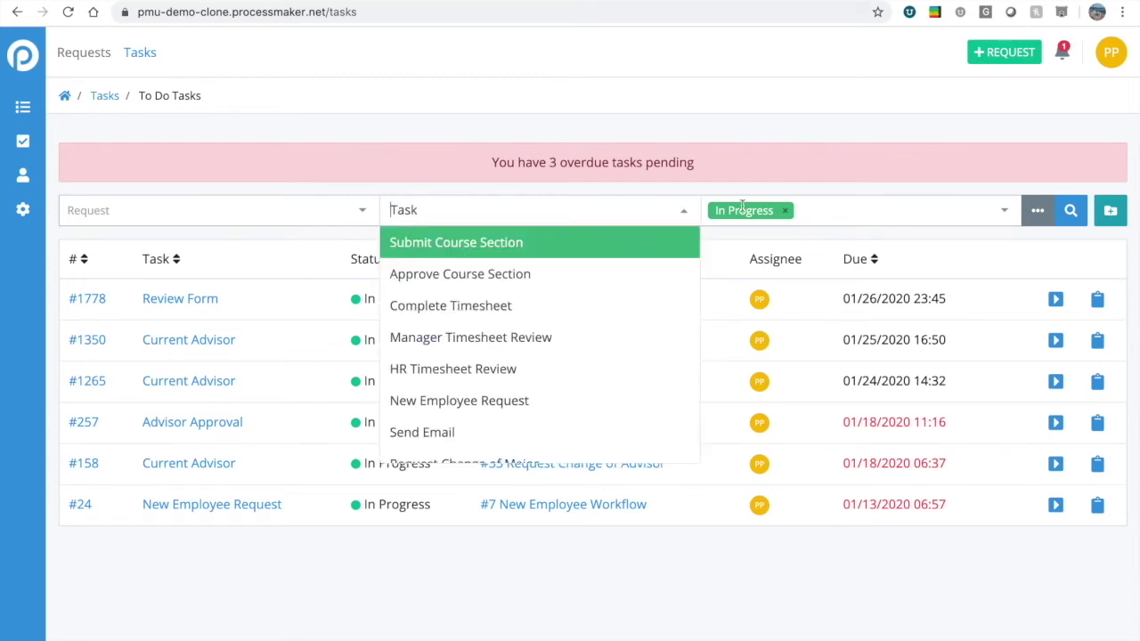
left_click(802, 200)
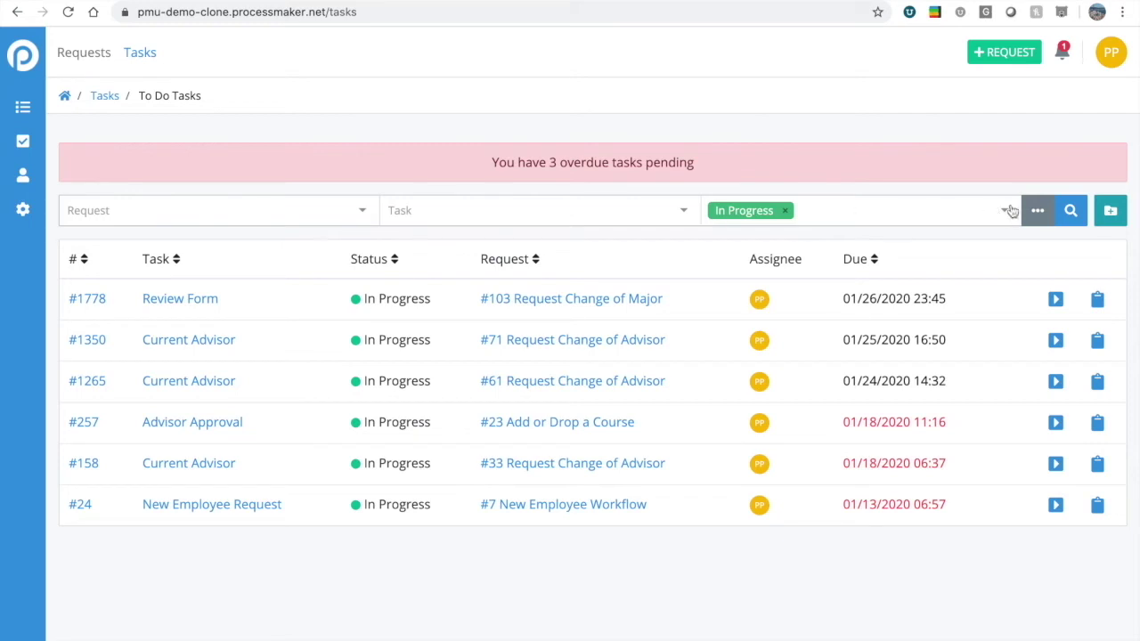
left_click(659, 213)
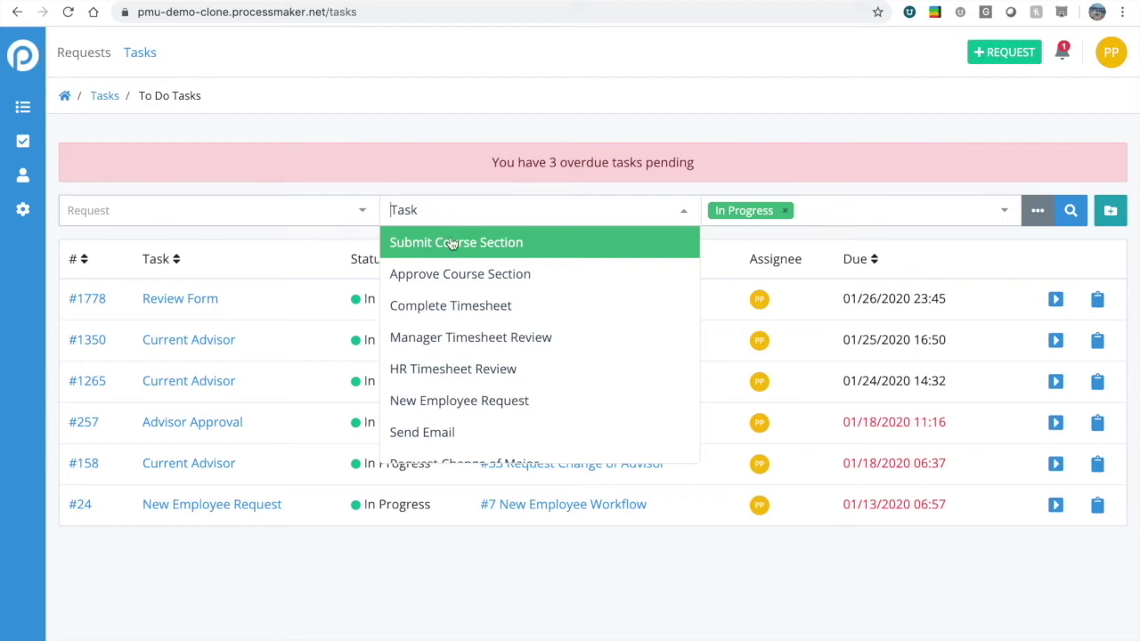
left_click(452, 244)
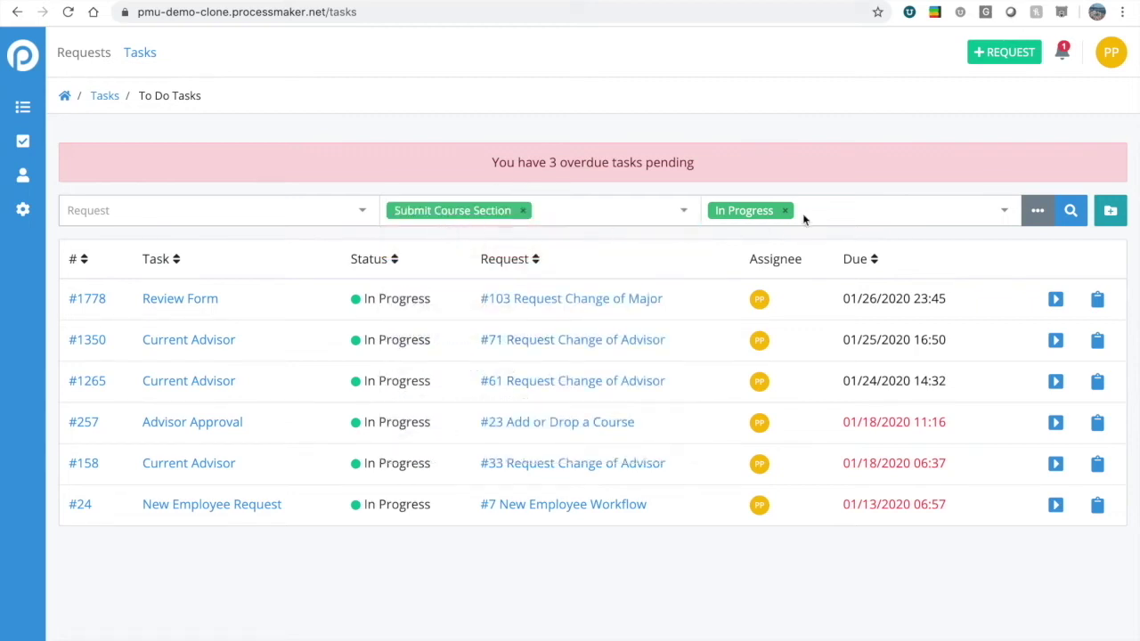
left_click(1068, 214)
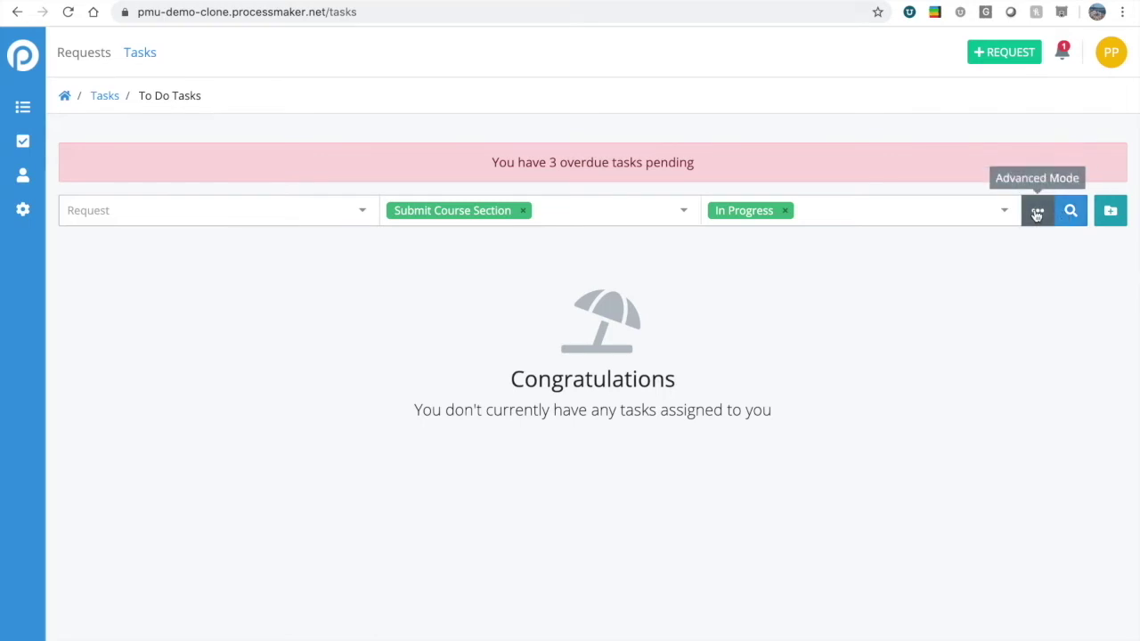
Remove the Submit Course Section filter and search only In Progress tasks.
left_click(1037, 214)
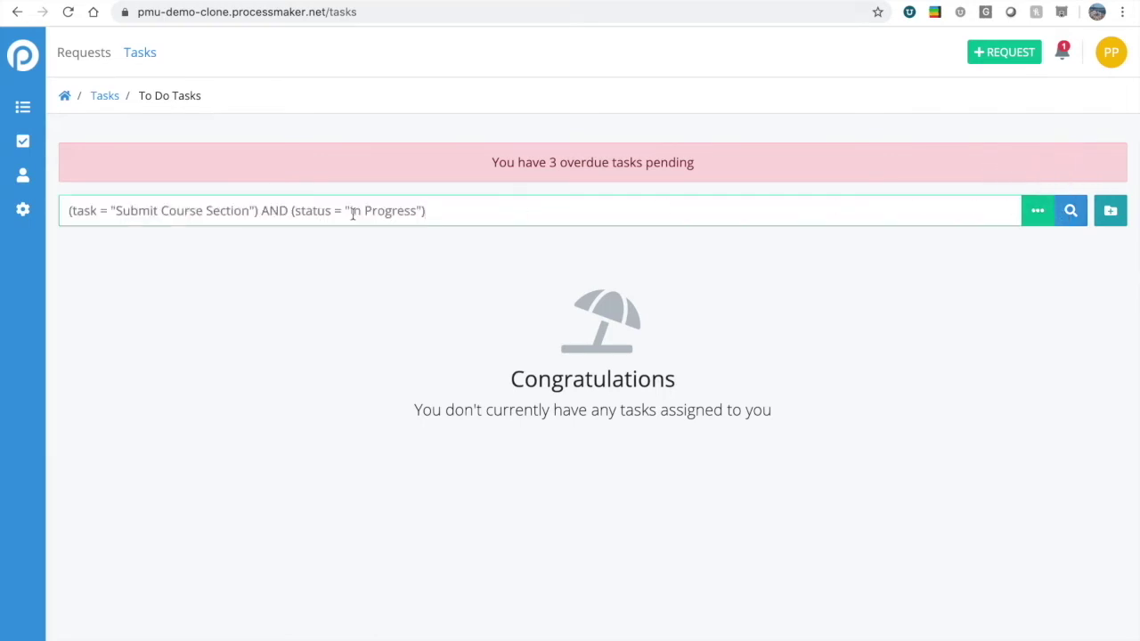
left_click_drag(458, 211, 201, 210)
left_click(265, 210)
left_click(1035, 217)
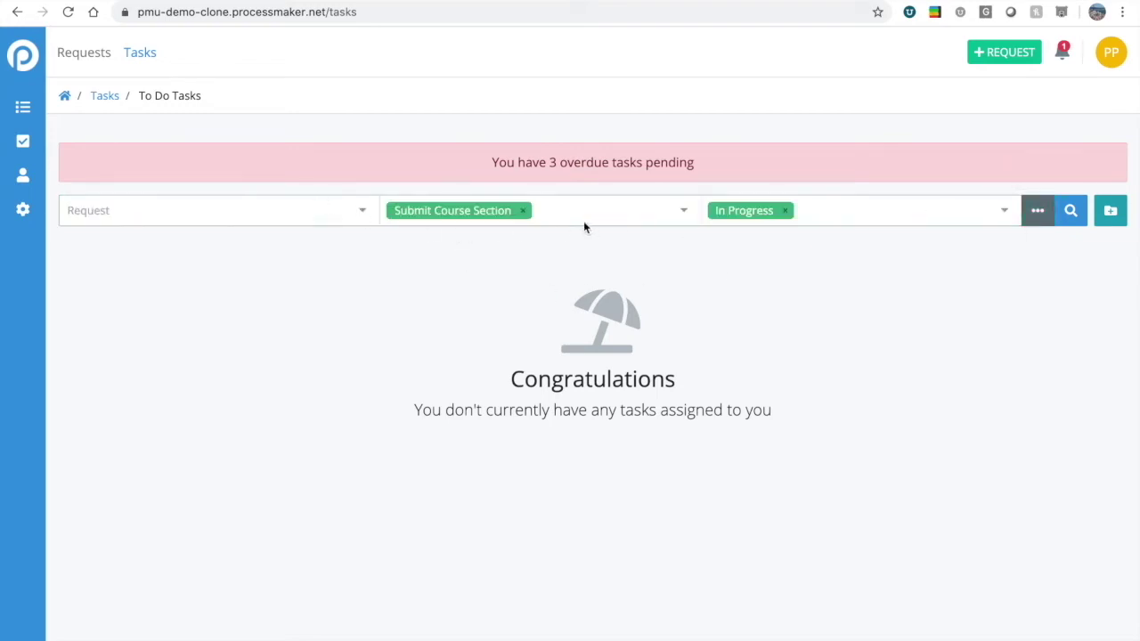
left_click(523, 211)
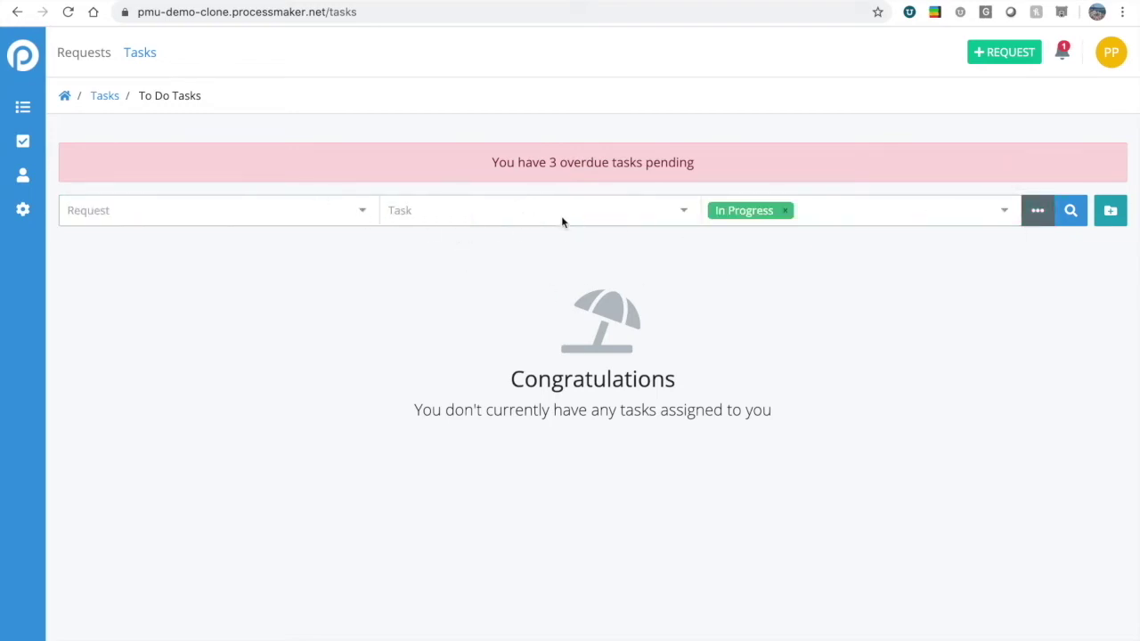
left_click(1070, 211)
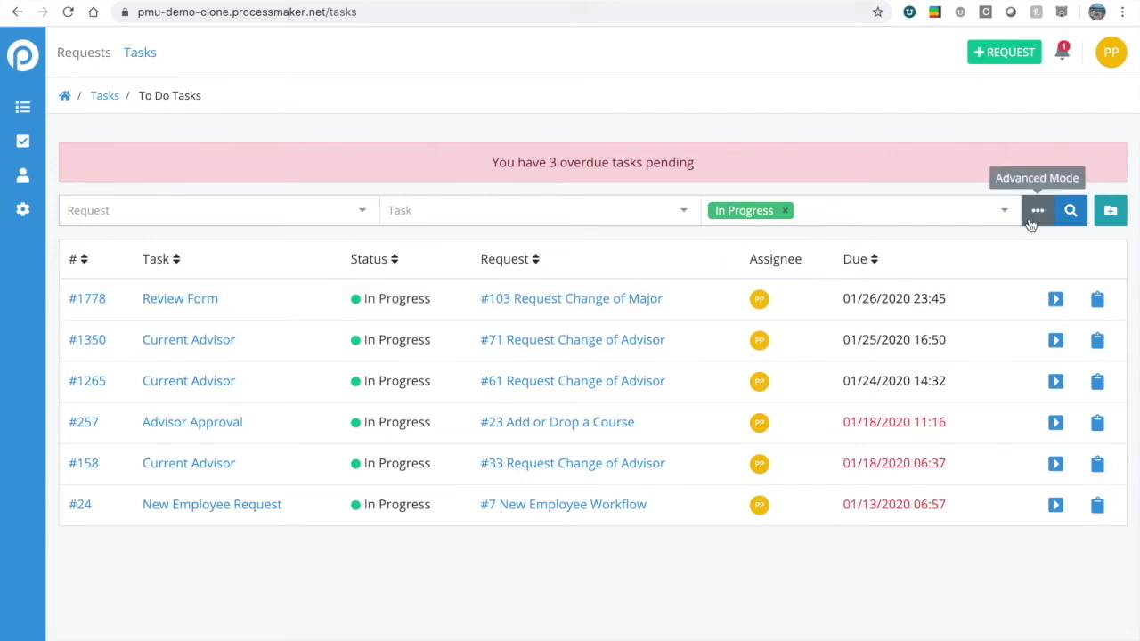
In Advanced Mode, append 'AND due_at < now' to the query and search.
left_click(1035, 211)
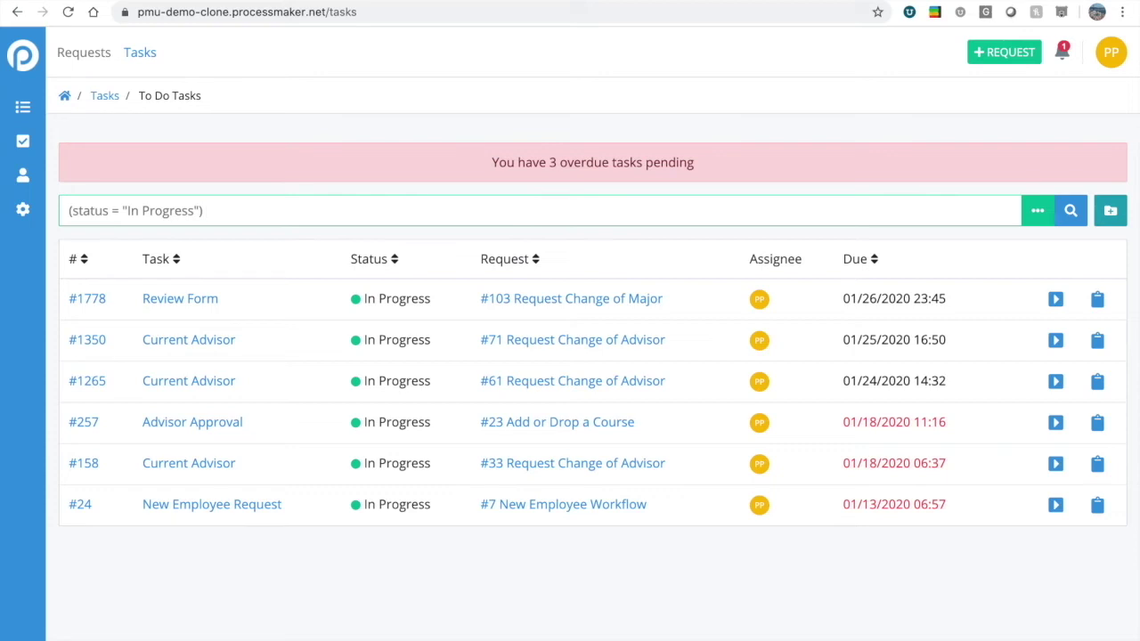
type("AND due_at < now")
left_click(1072, 219)
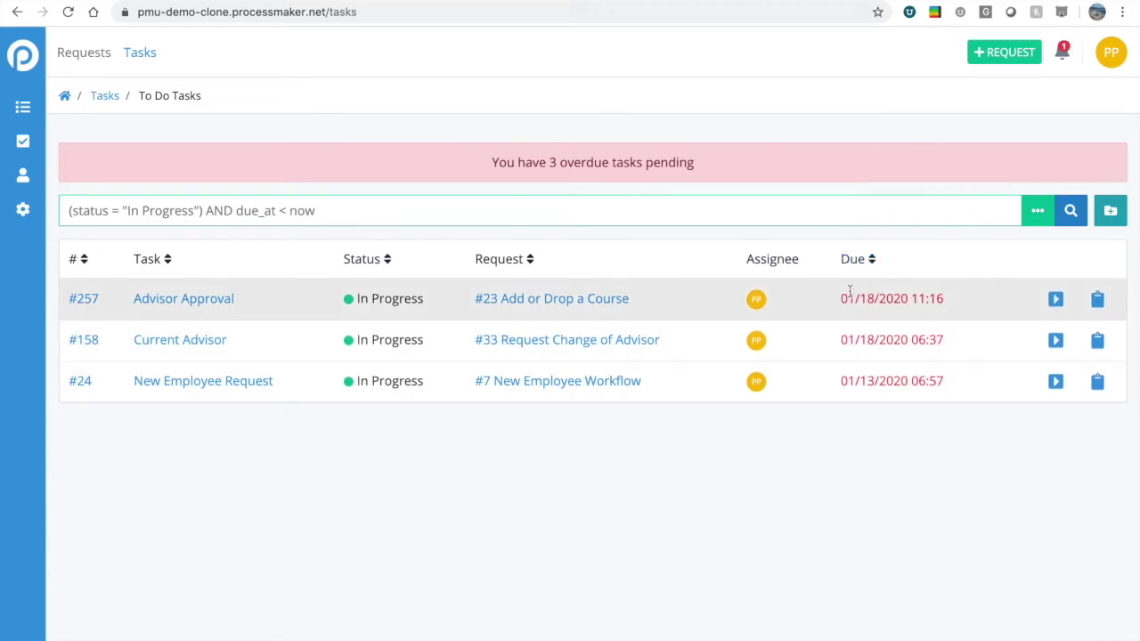
Save the query as 'My expired tasks' with the flame icon, without sharing to users.
left_click(1109, 214)
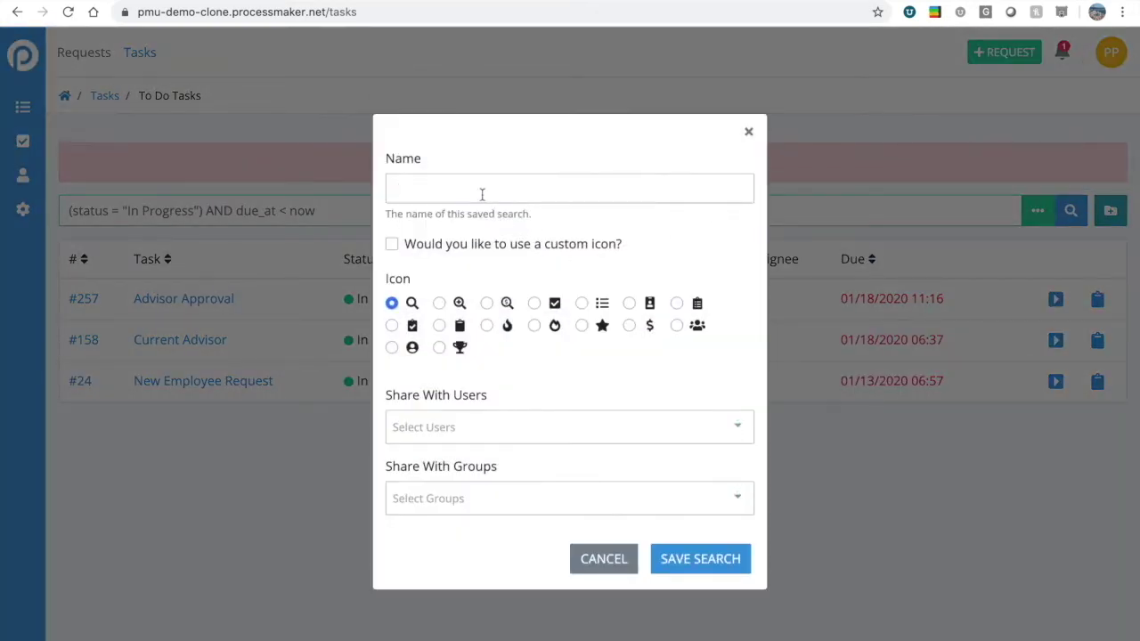
left_click(481, 195)
type("My expired tasks")
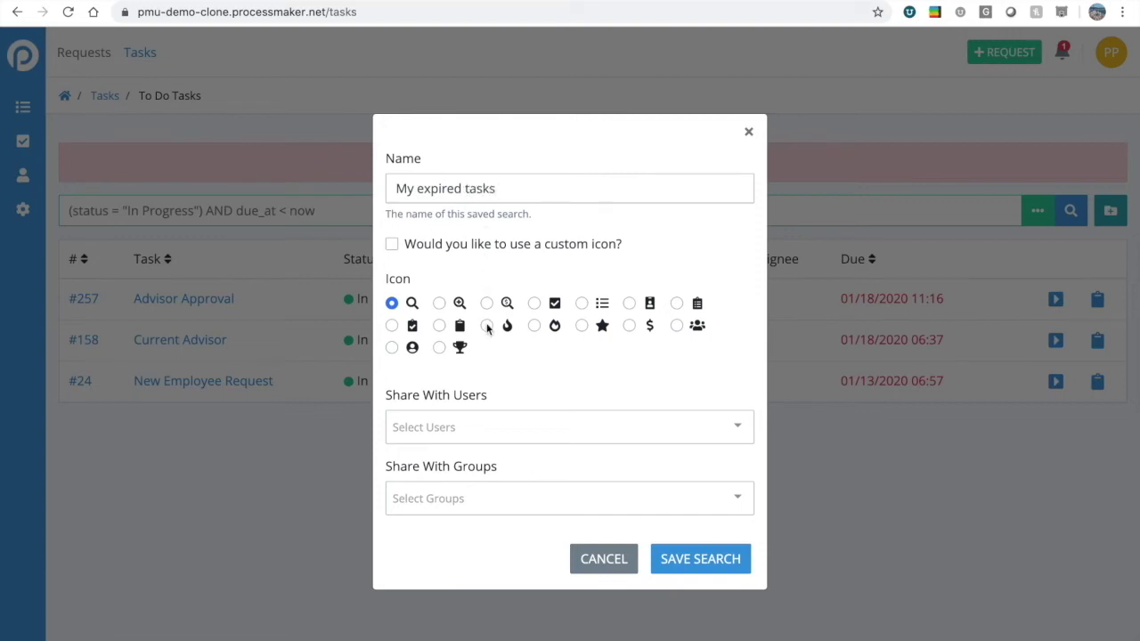
left_click(486, 325)
left_click(475, 433)
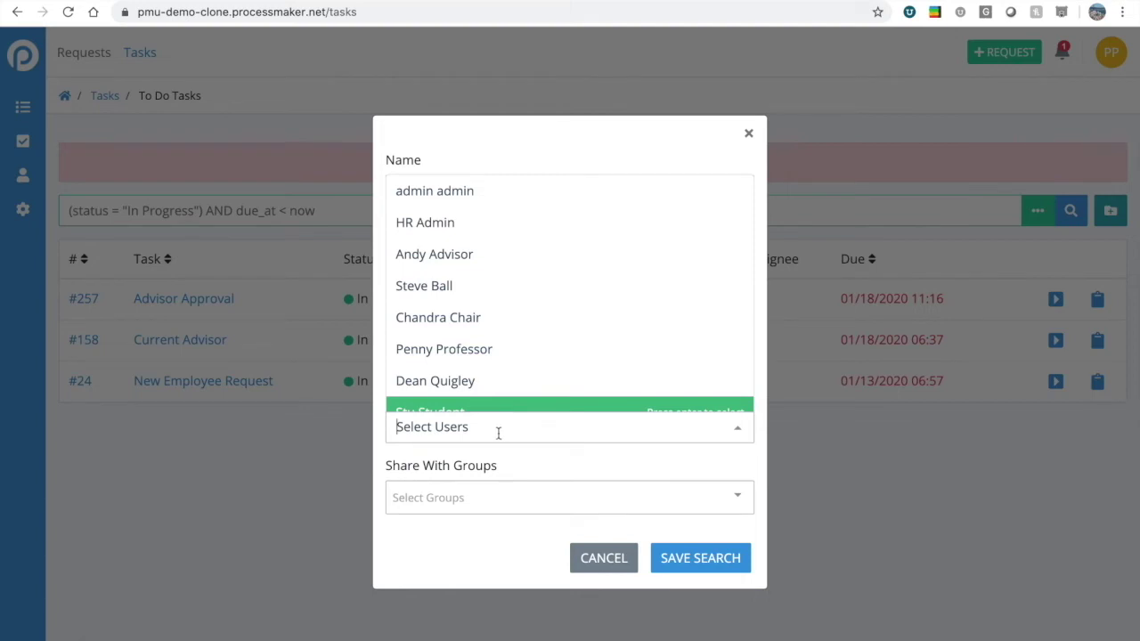
left_click(522, 464)
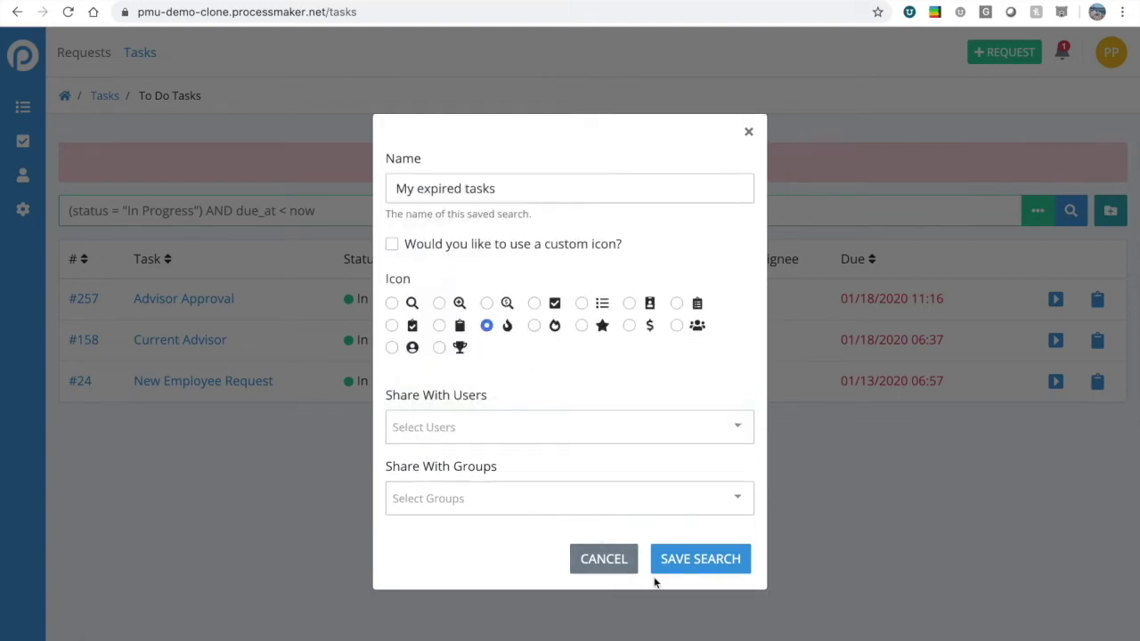
left_click(714, 569)
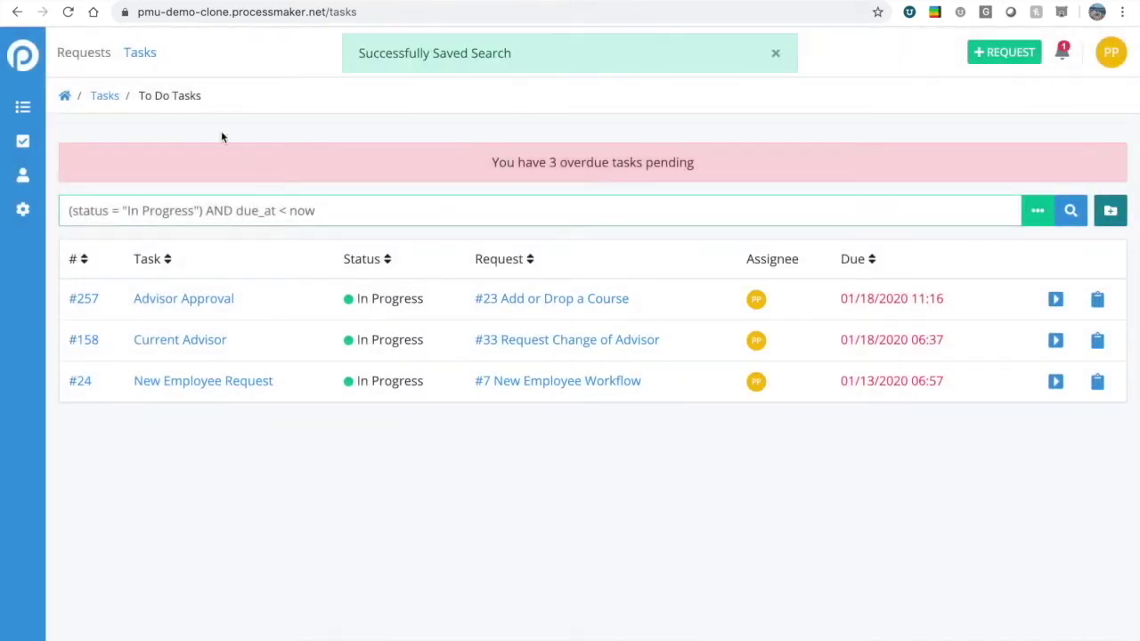
Open the My expired tasks saved search with its three overdue tasks and enable its notifications.
left_click(142, 55)
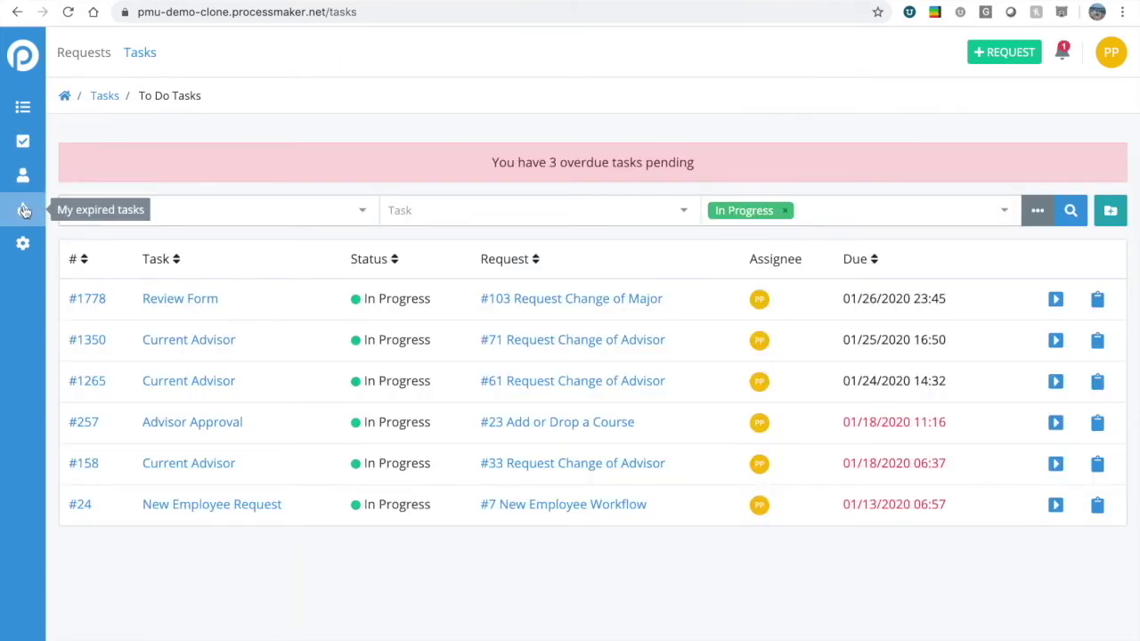
left_click(24, 210)
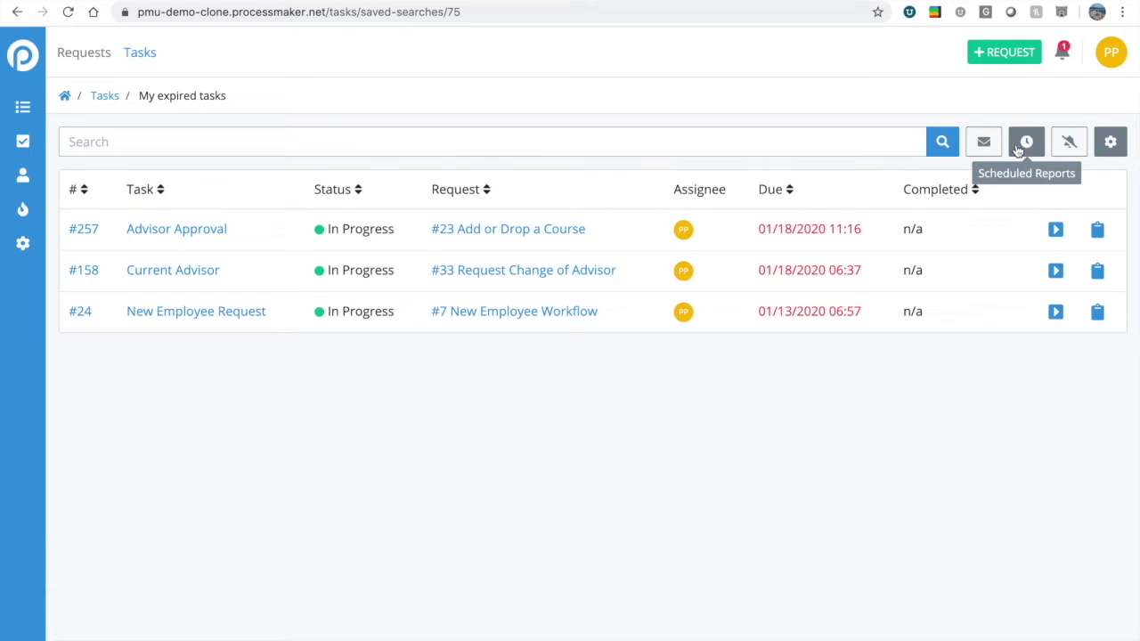
left_click(1069, 145)
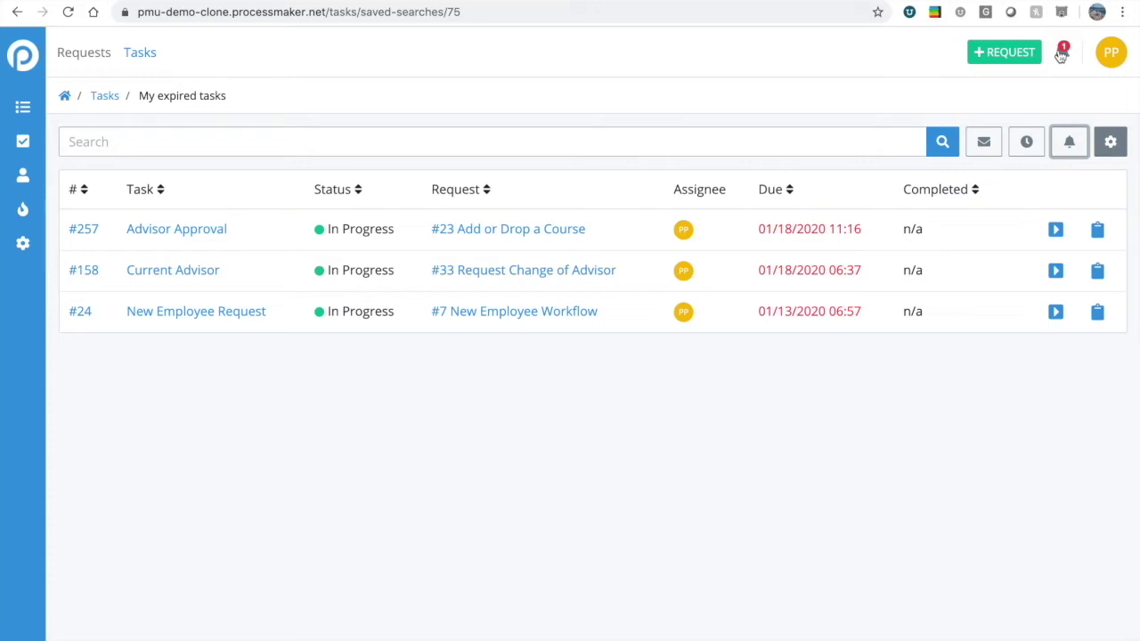
Open the #103 Review Form task from its notification and switch on Agree and Sign.
left_click(1061, 55)
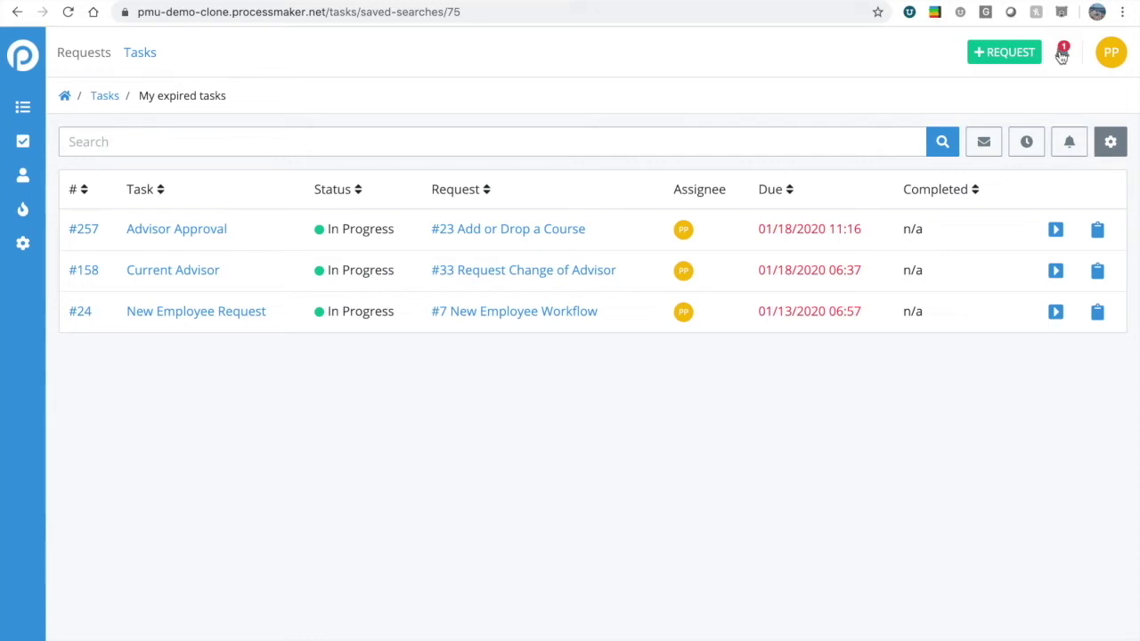
left_click(912, 116)
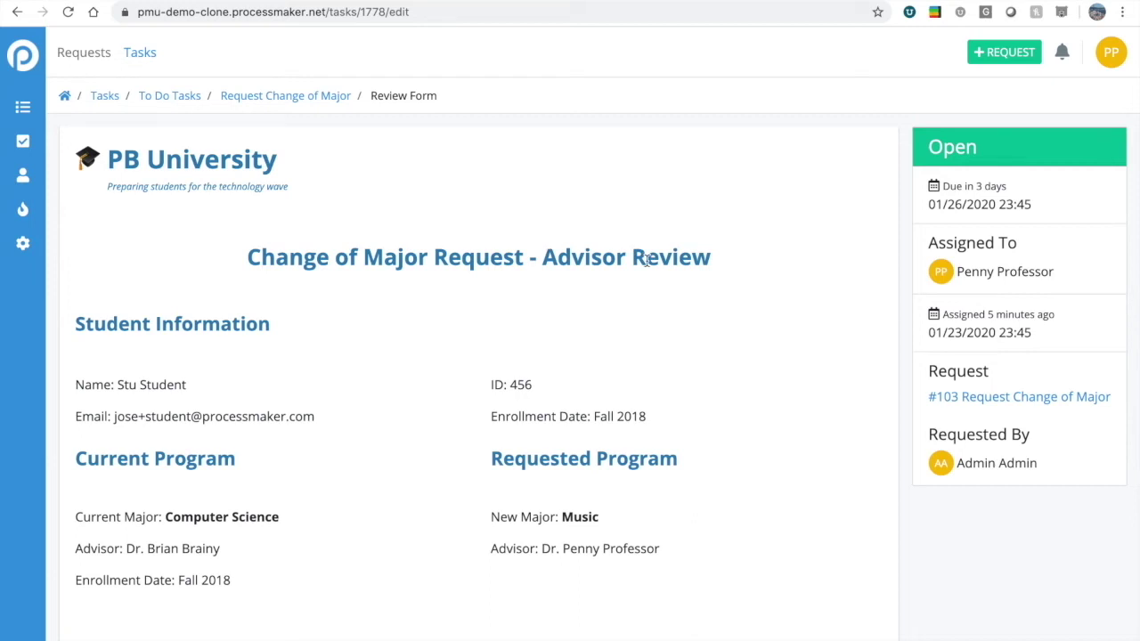
scroll(536, 379, "down", 1)
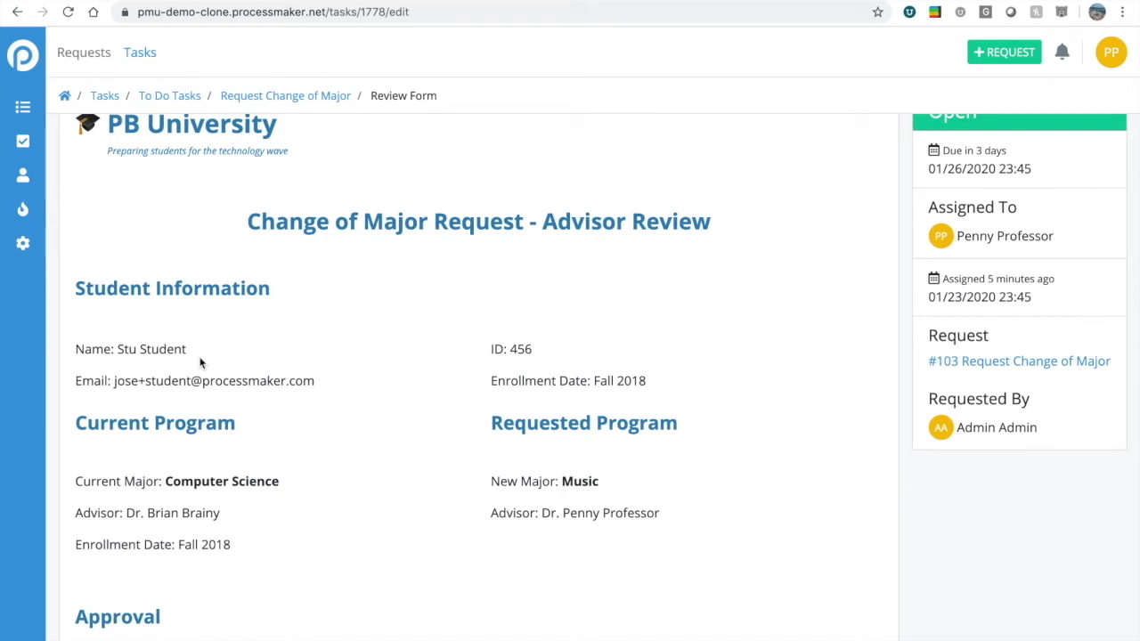
scroll(200, 361, "down", 2)
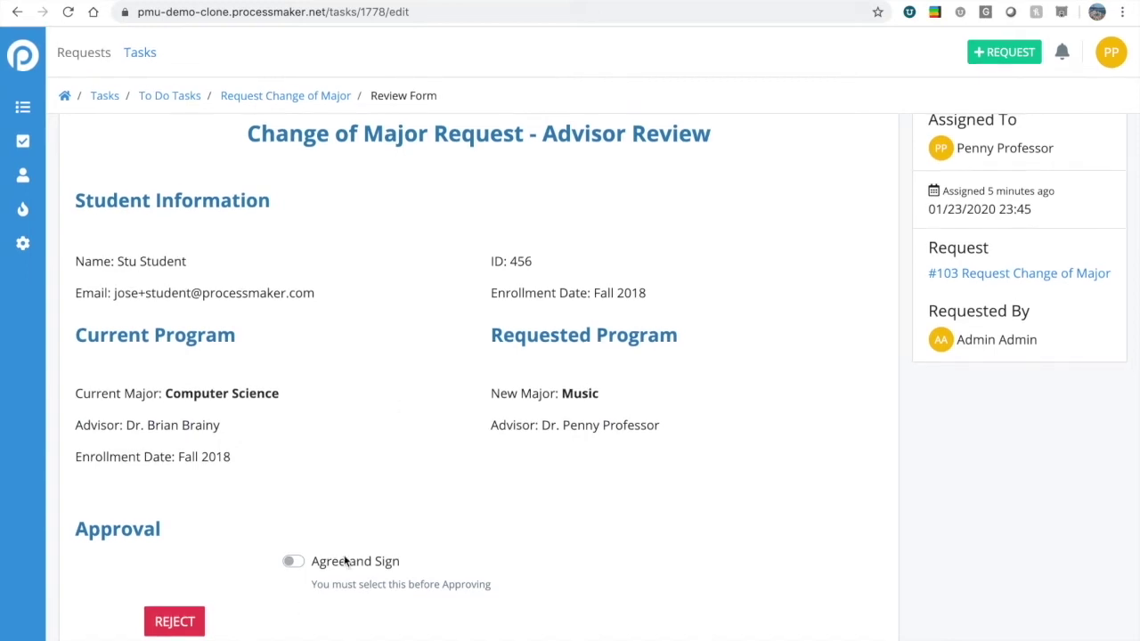
left_click(293, 561)
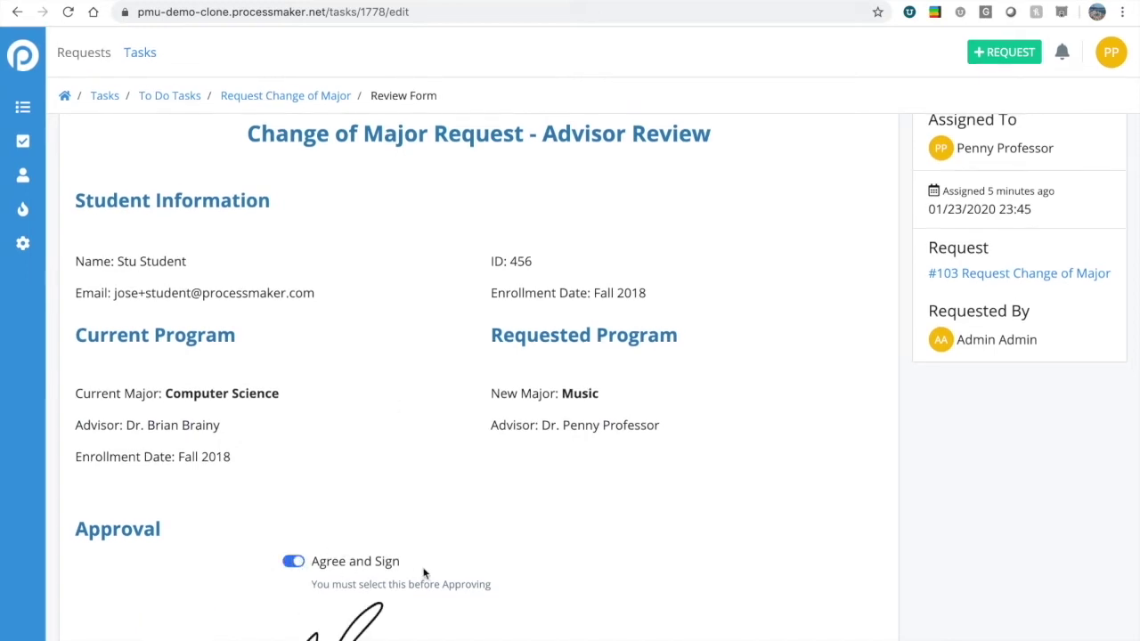
scroll(424, 570, "down", 2)
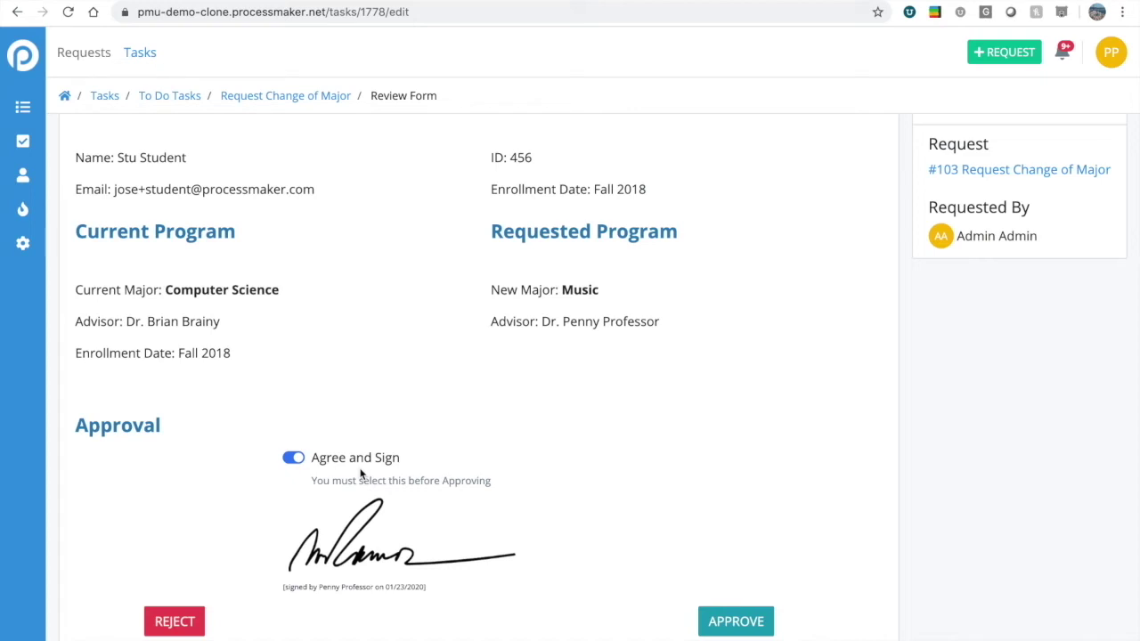
Approve the Change of Major review task, then log out of ProcessMaker.
left_click(723, 616)
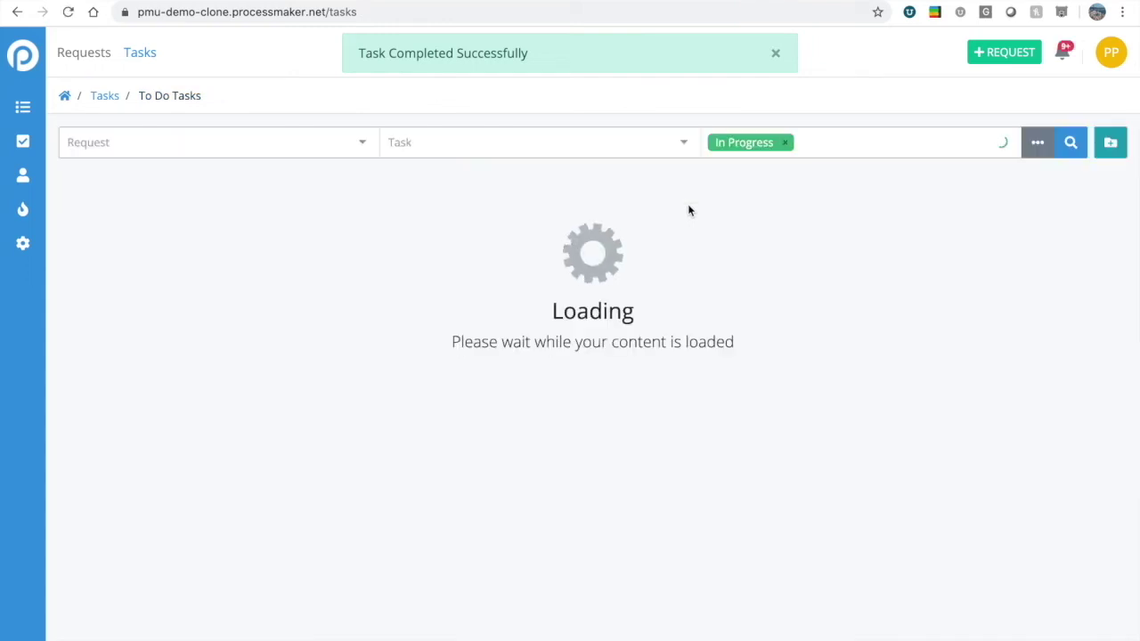
left_click(772, 54)
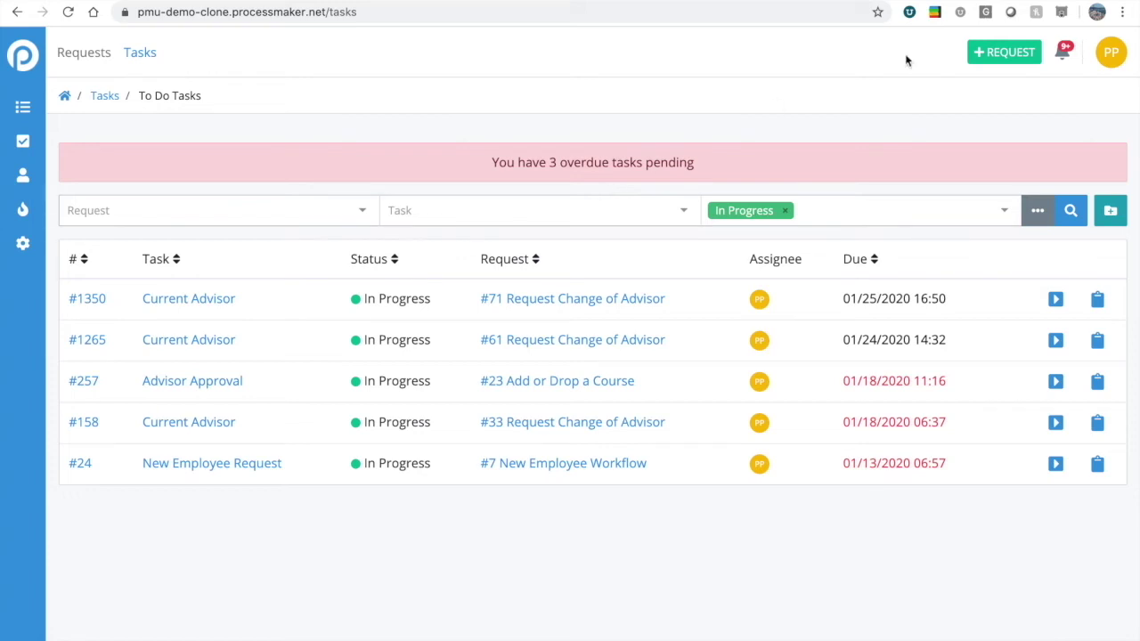
left_click(1113, 55)
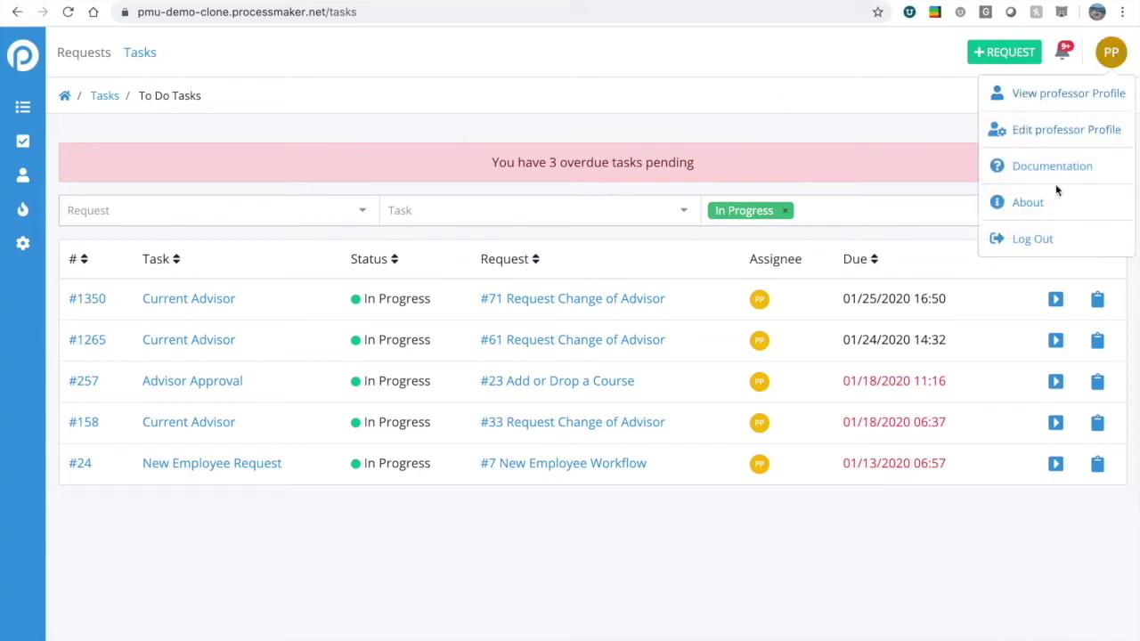
left_click(1024, 238)
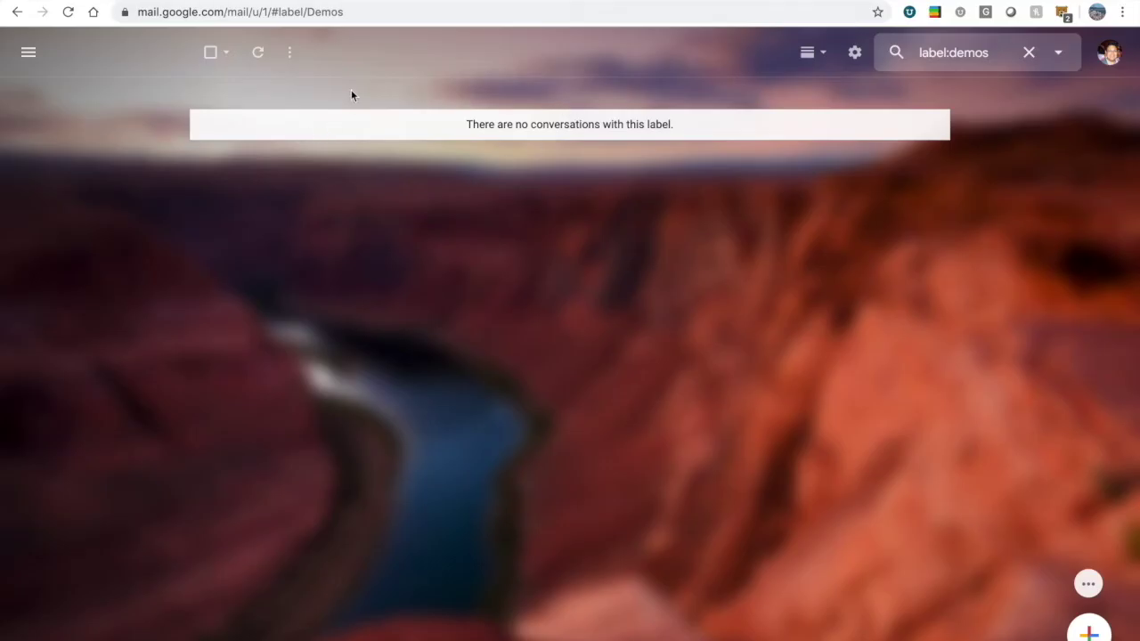
Reload the Demos label list to show the pre-approved Change of Major Request email.
left_click(258, 53)
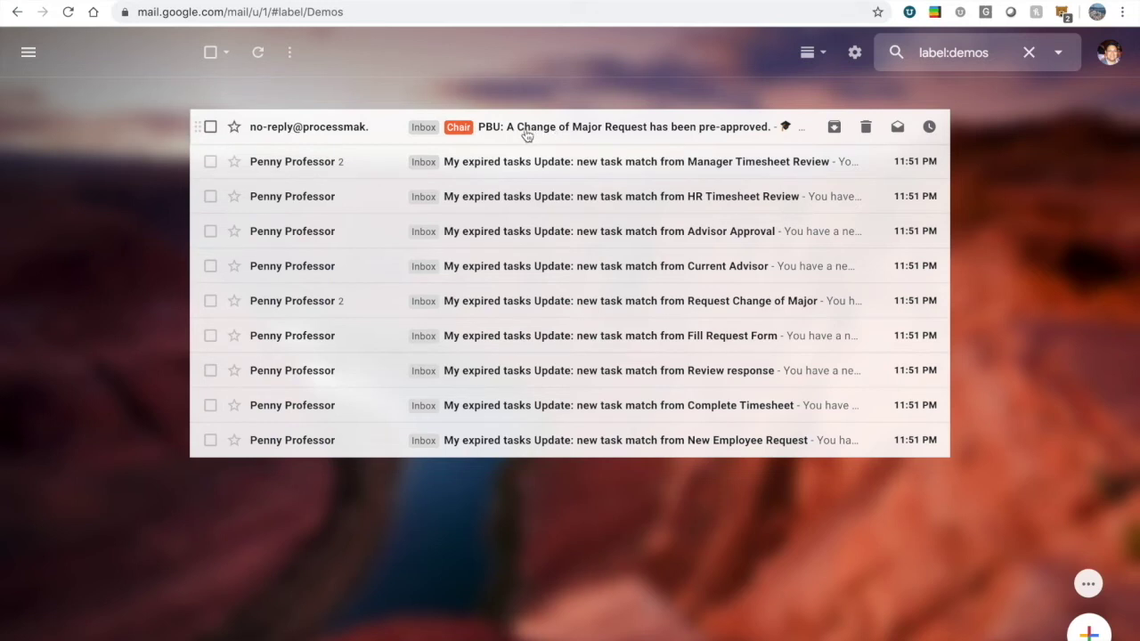
Open the pre-approved Change of Major email and read its Computer Science to Music details.
left_click(684, 132)
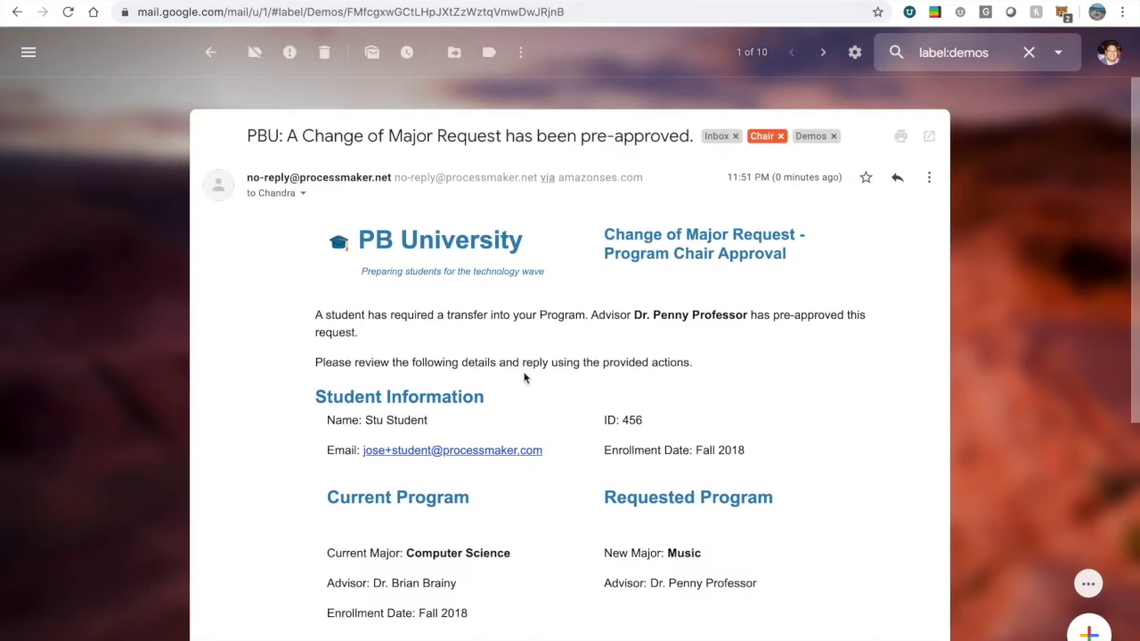
left_click(1109, 51)
left_click(821, 195)
scroll(470, 240, "down", 1)
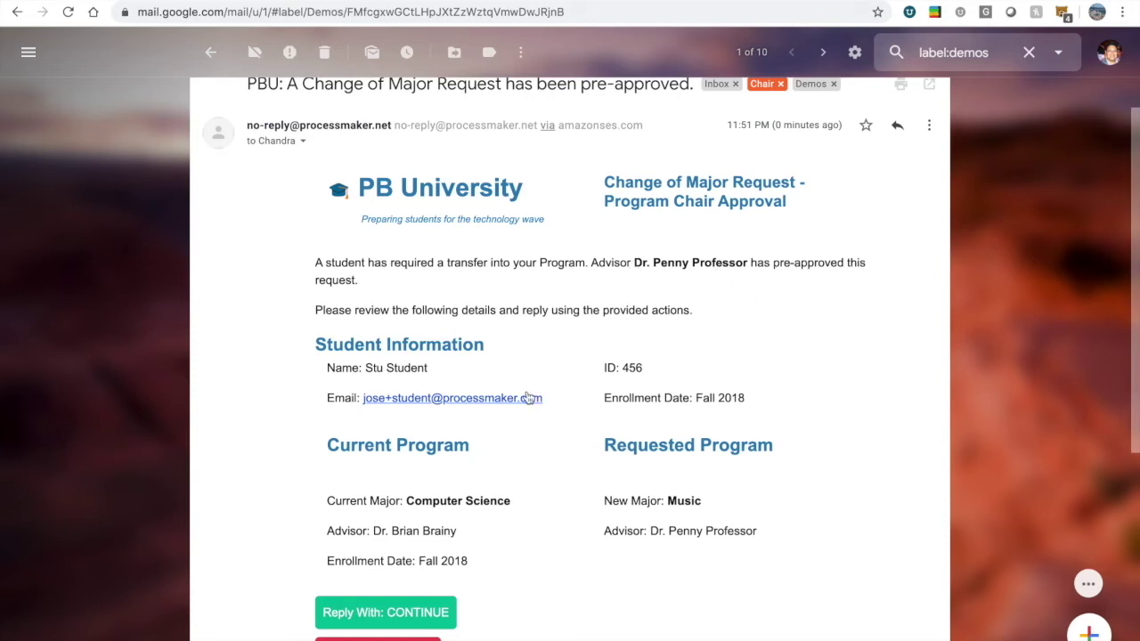
scroll(485, 392, "down", 1)
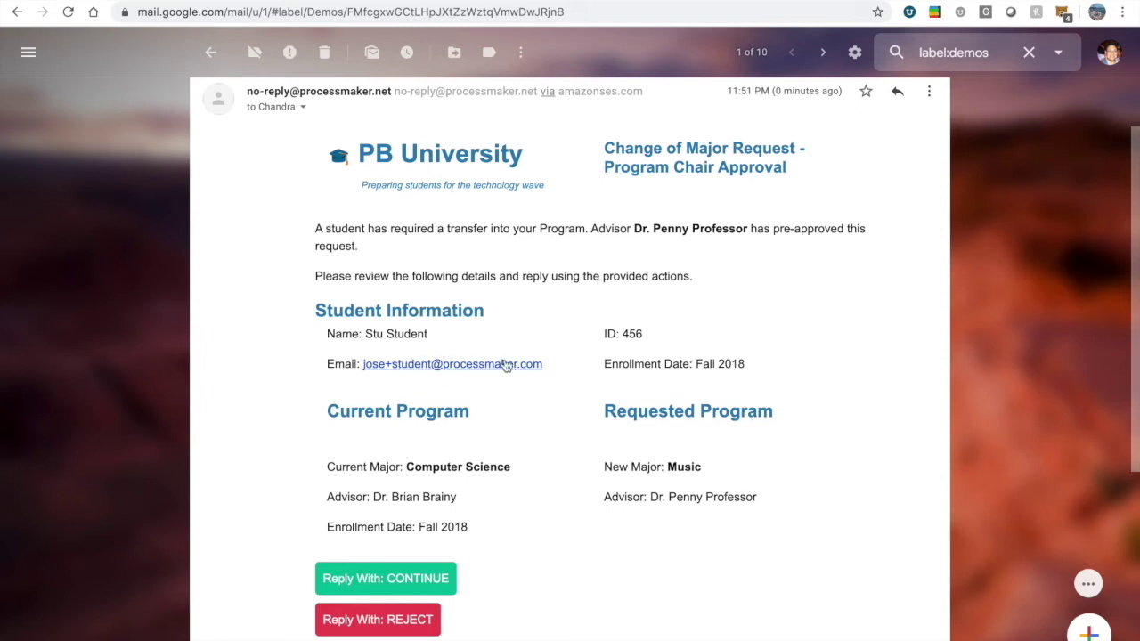
scroll(463, 439, "down", 1)
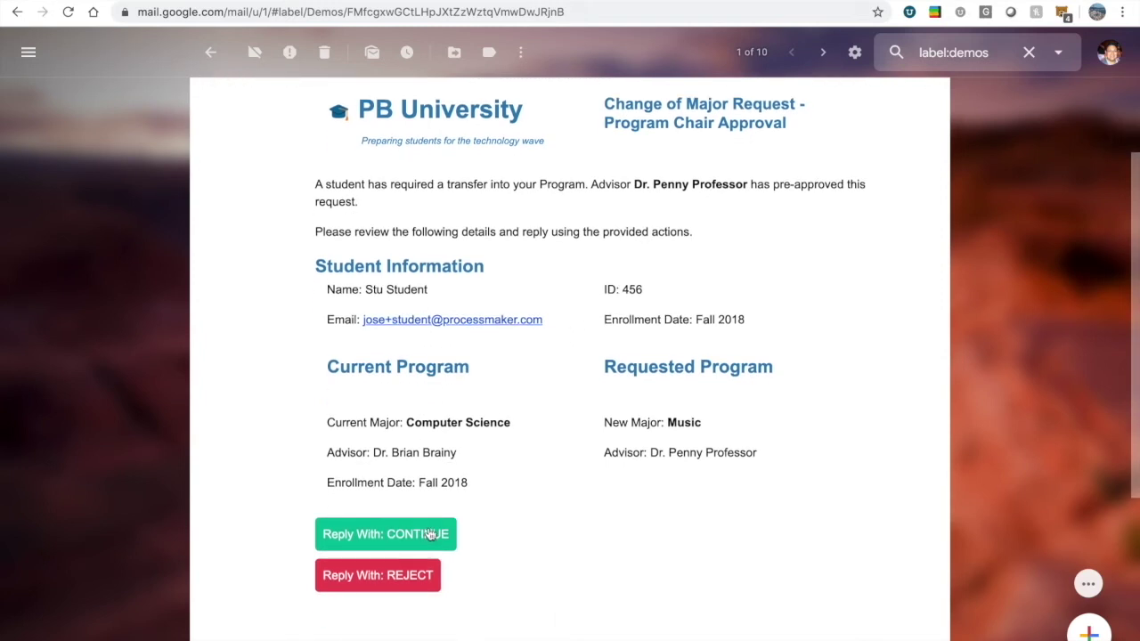
scroll(430, 534, "down", 2)
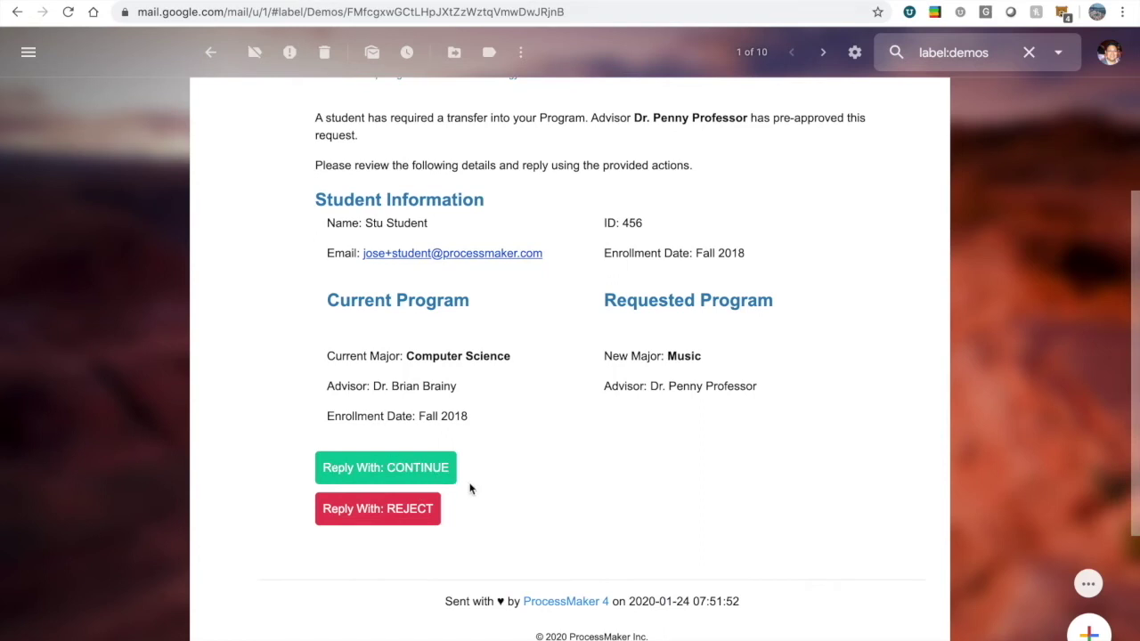
scroll(400, 495, "down", 1)
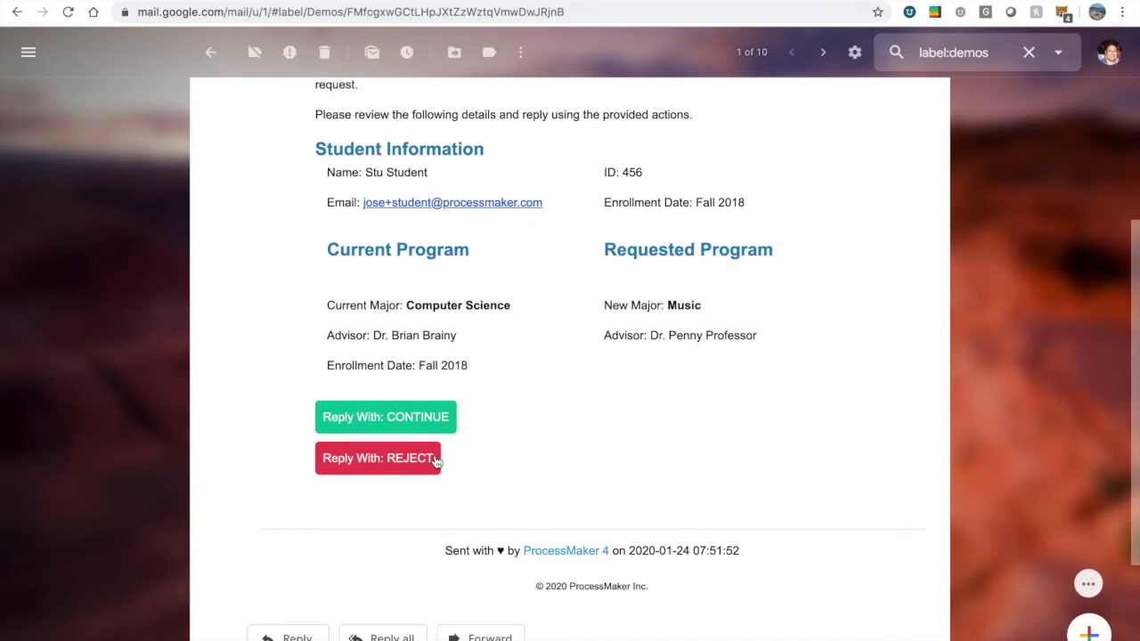
Send the CONTINUE reply to the pre-approval email and return to the Demos list.
left_click(415, 431)
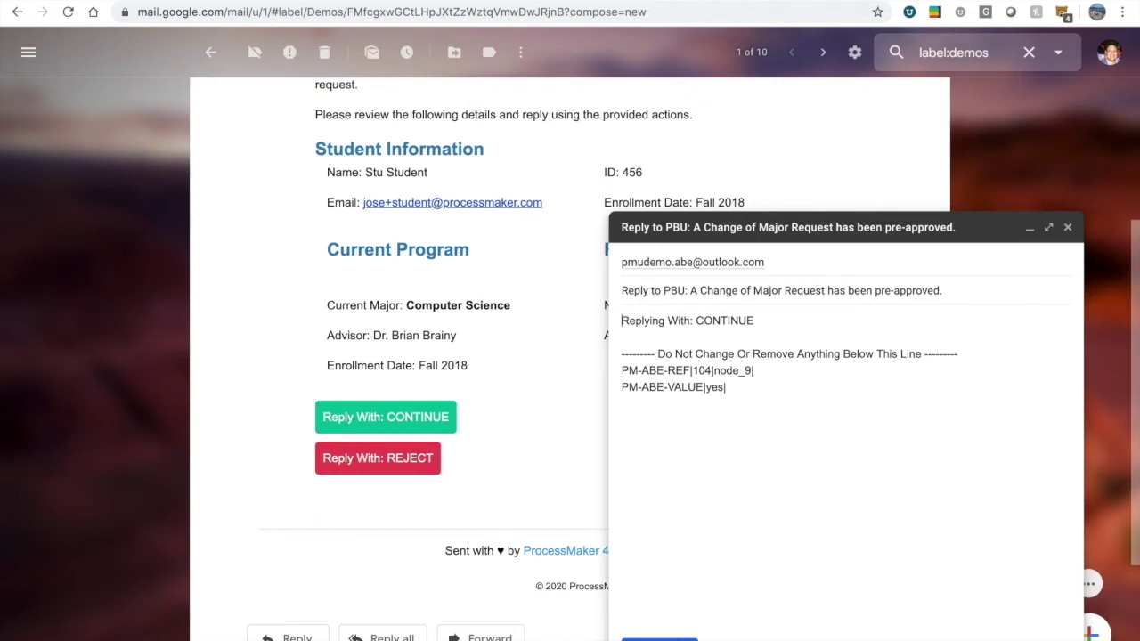
key("ctrl+Return")
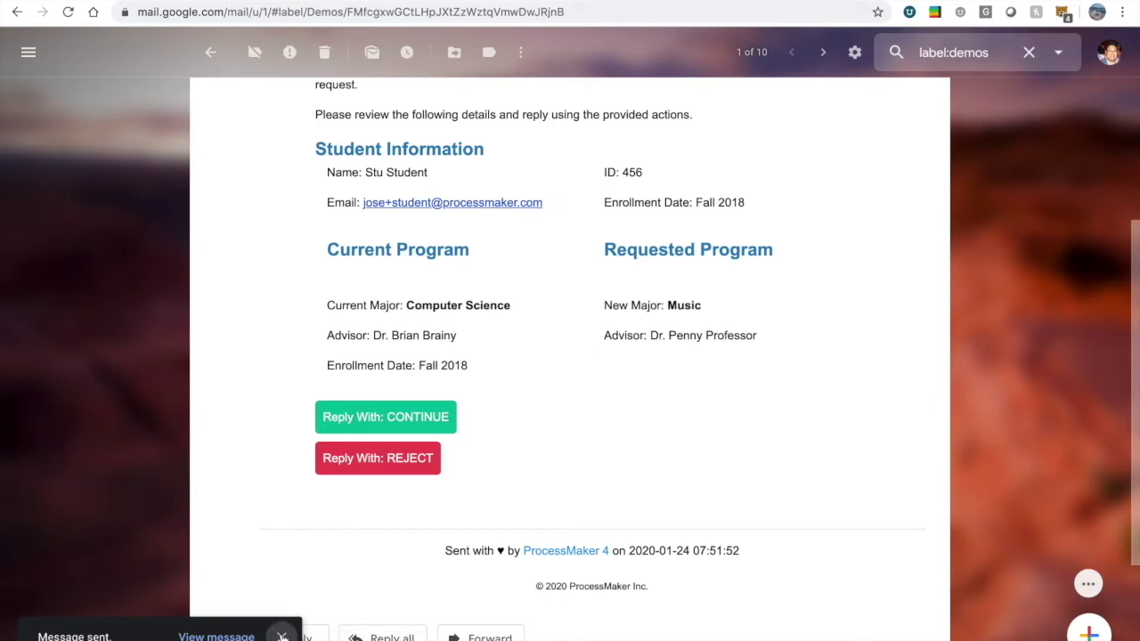
left_click(282, 636)
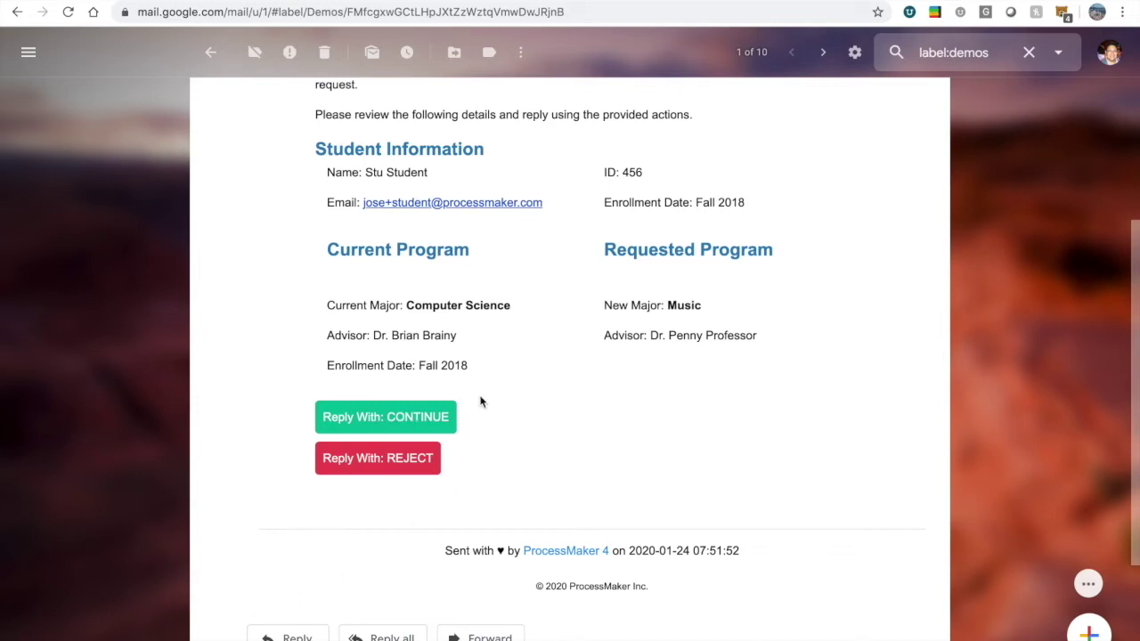
left_click(212, 53)
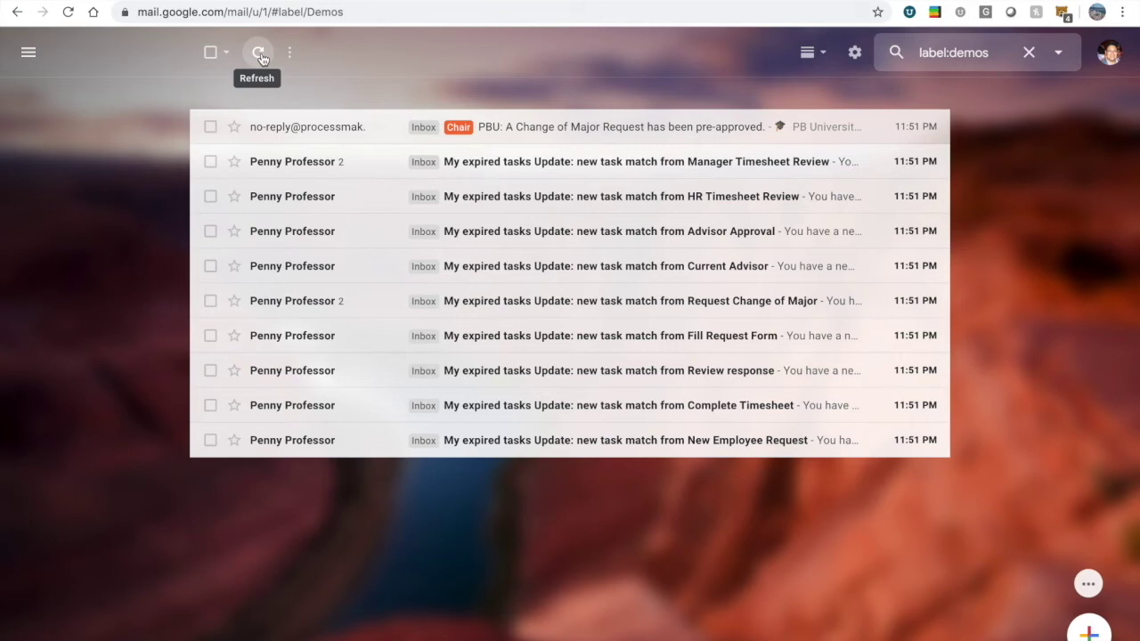
Log in to ProcessMaker with the admin credentials and open in-progress request #103 Request Change of Major.
left_click(259, 55)
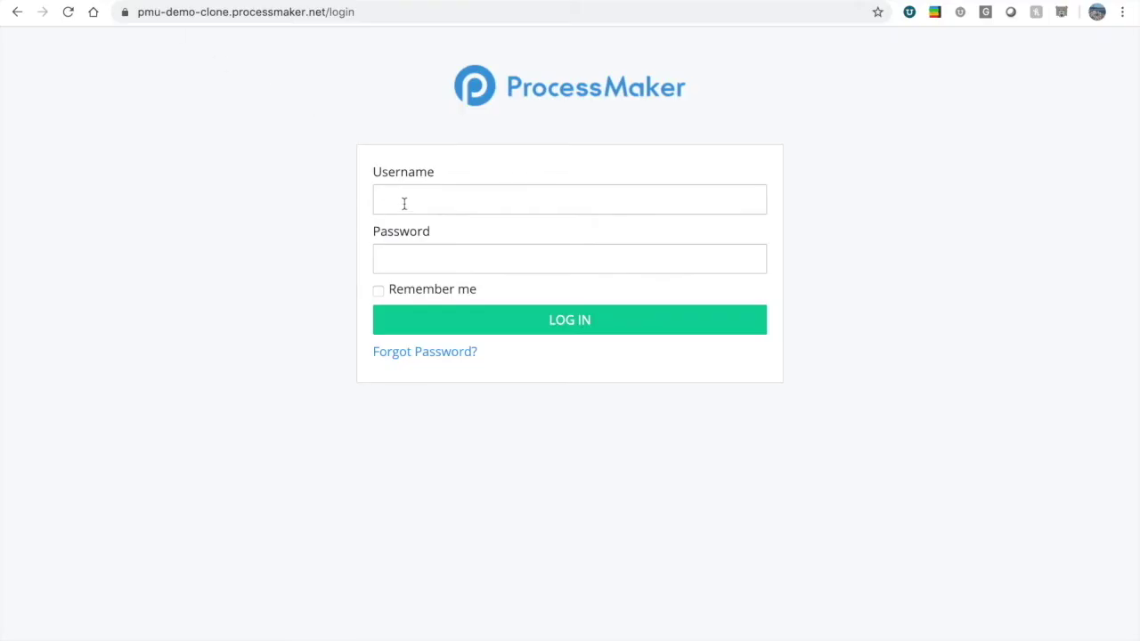
type("admin")
key("Tab")
type("admin123")
key("Return")
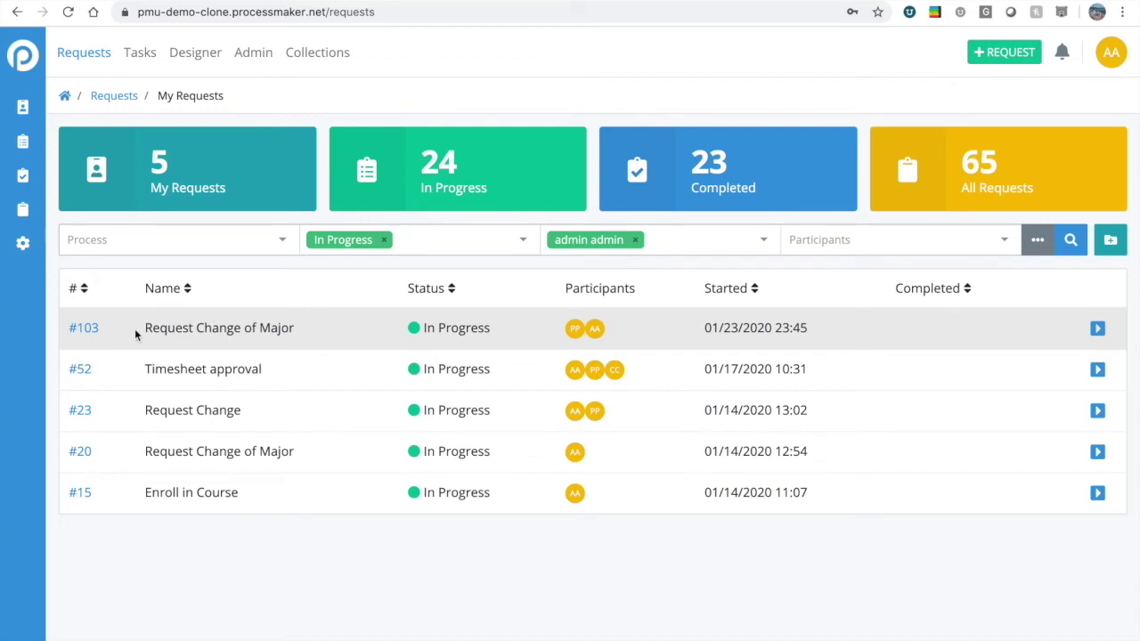
left_click(85, 331)
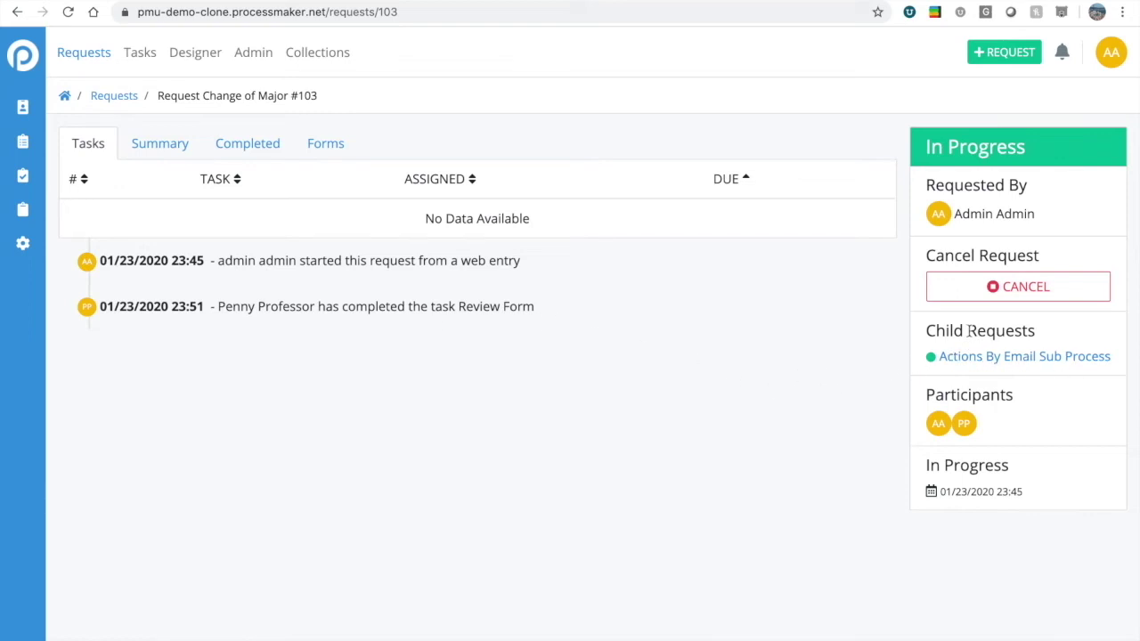
In Gmail, check the received confirmation, then open the Change of Major Request Signature document for review.
key("ctrl+Tab")
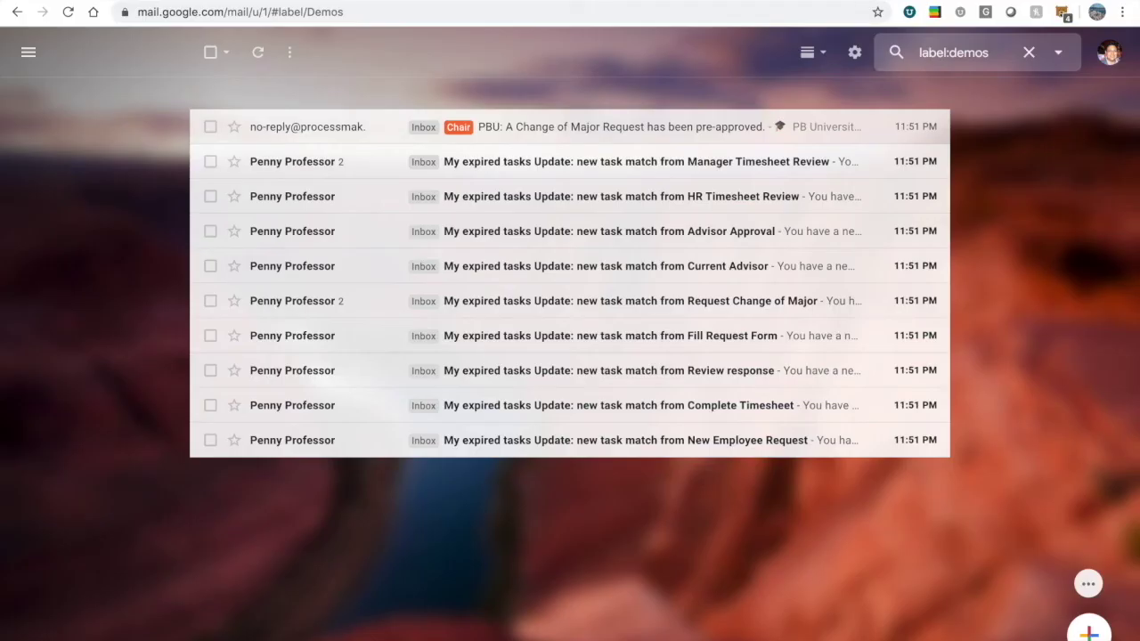
left_click(260, 54)
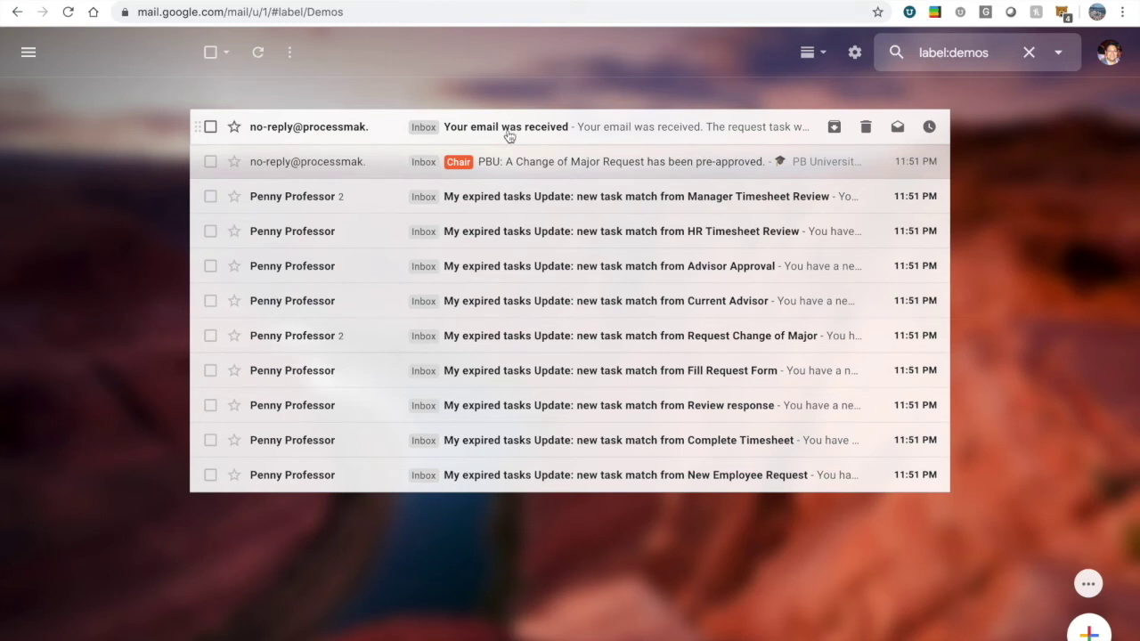
left_click(509, 135)
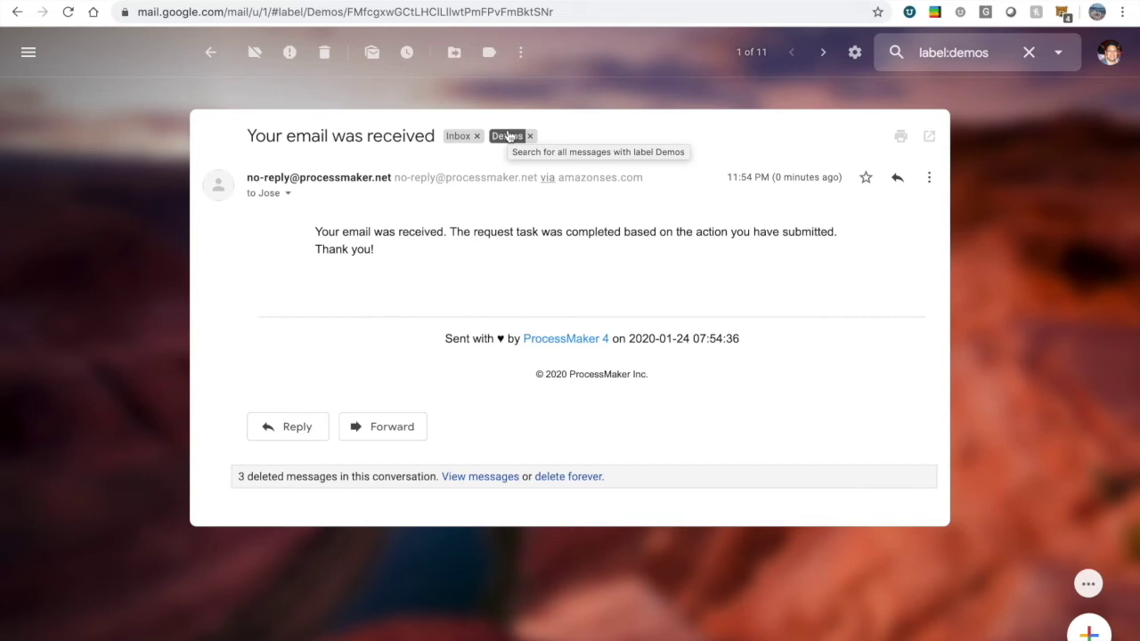
left_click(210, 51)
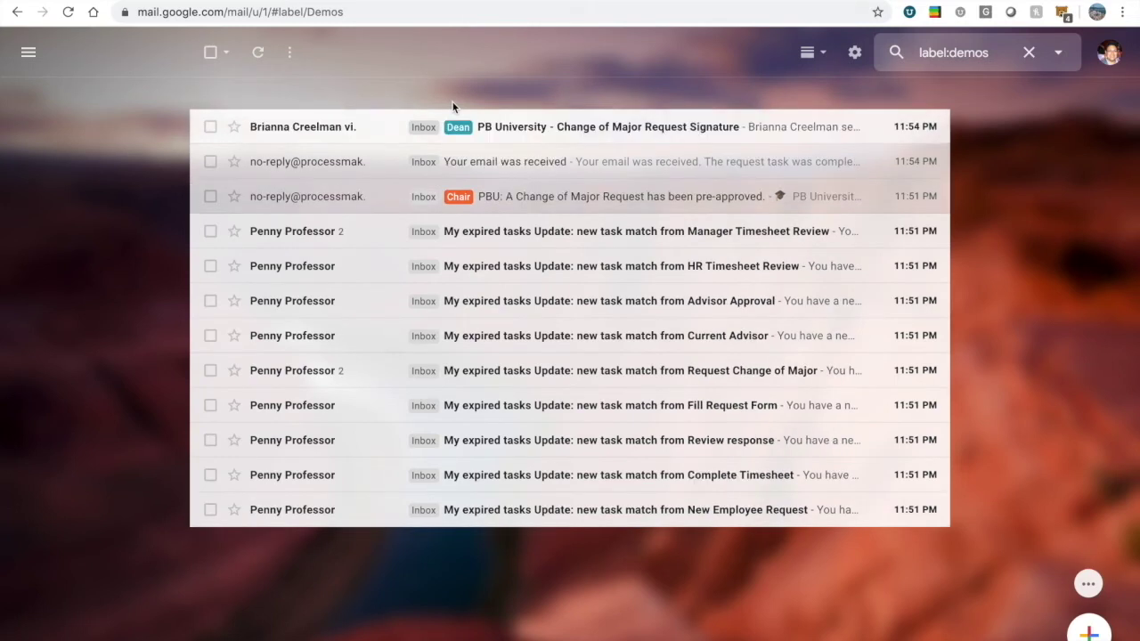
left_click(512, 129)
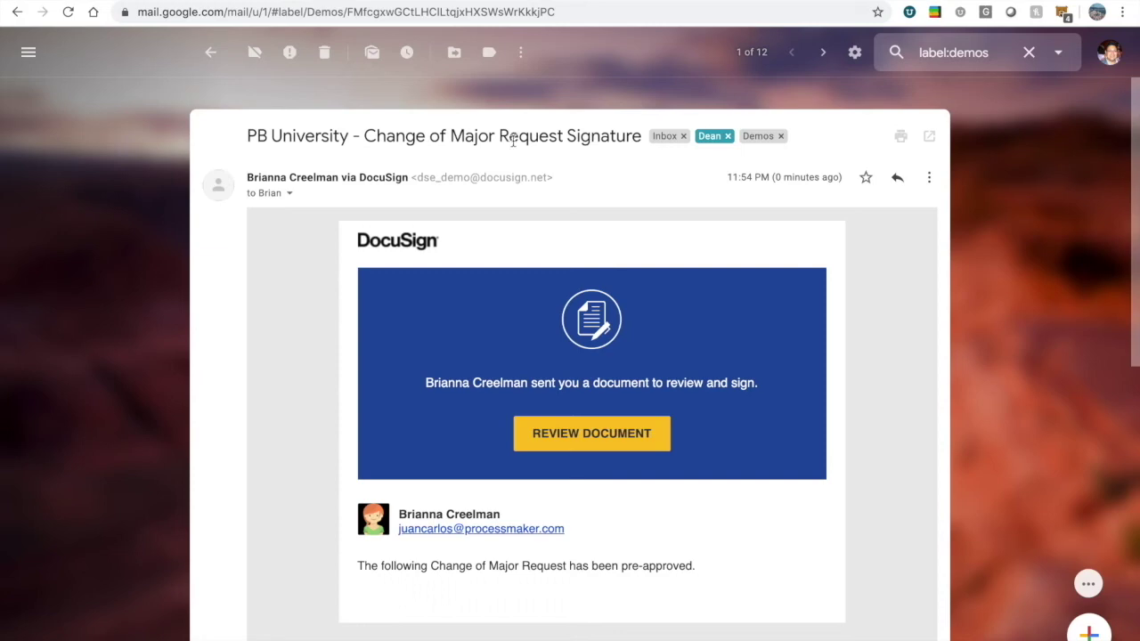
left_click(585, 431)
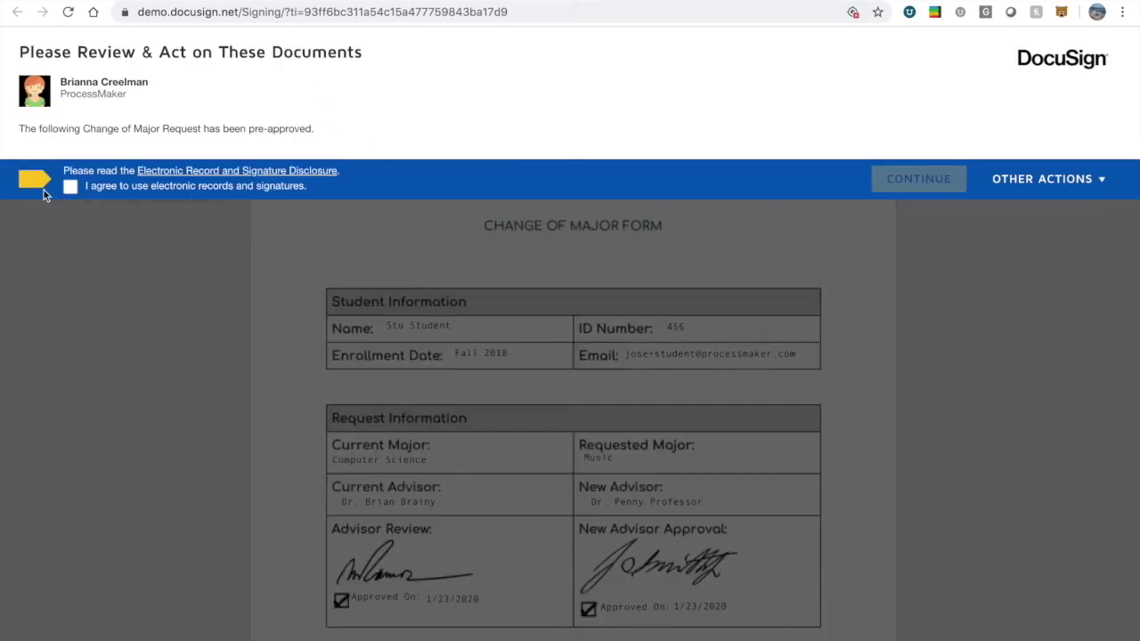
Accept electronic records in DocuSign and review the Change of Major form, including Requested Major Music.
left_click(70, 186)
left_click(890, 193)
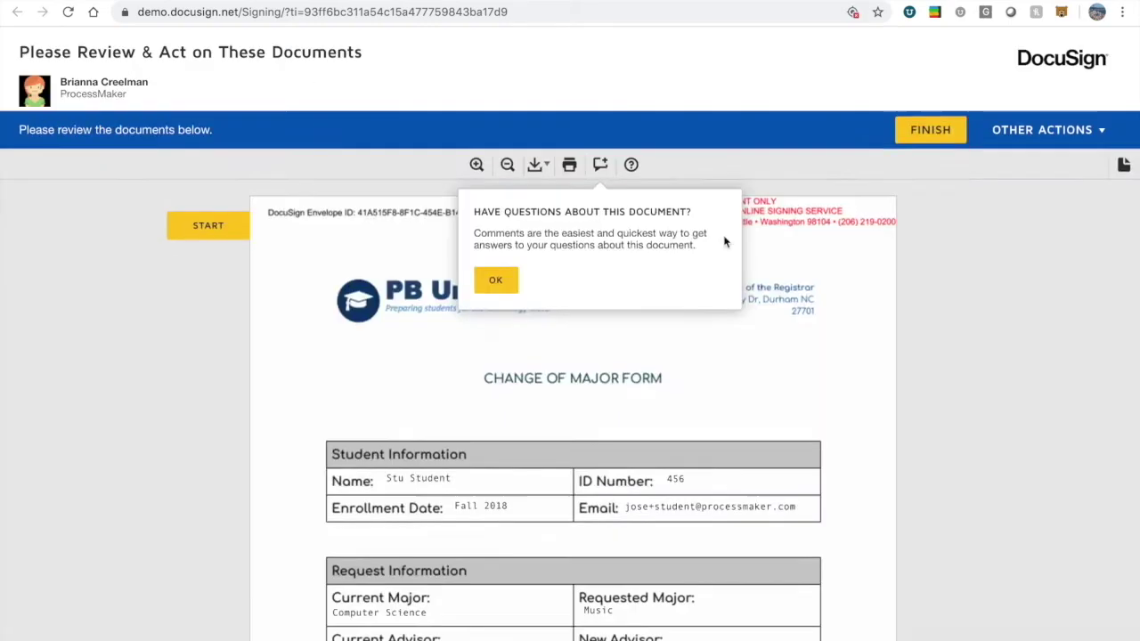
scroll(427, 312, "down", 2)
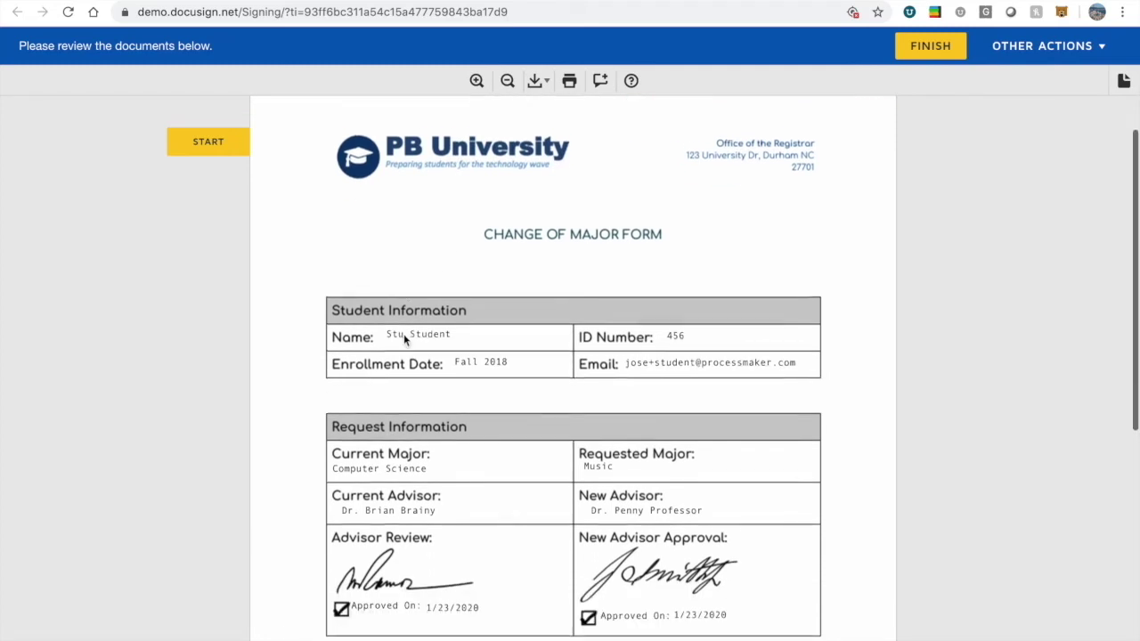
left_click(390, 326)
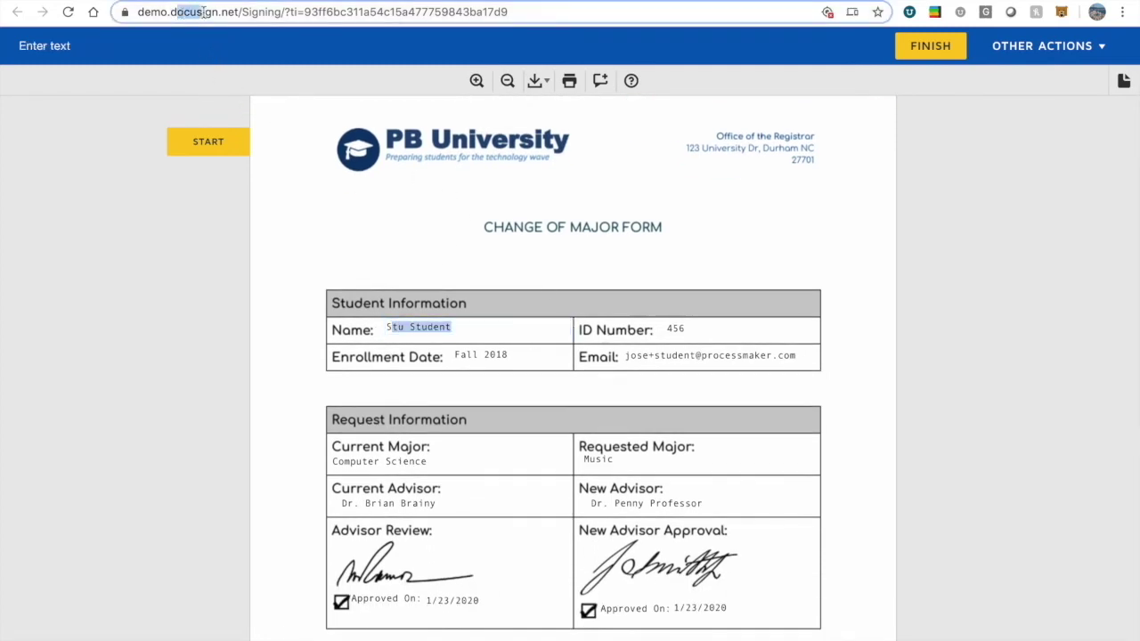
double_click(175, 11)
left_click(478, 347)
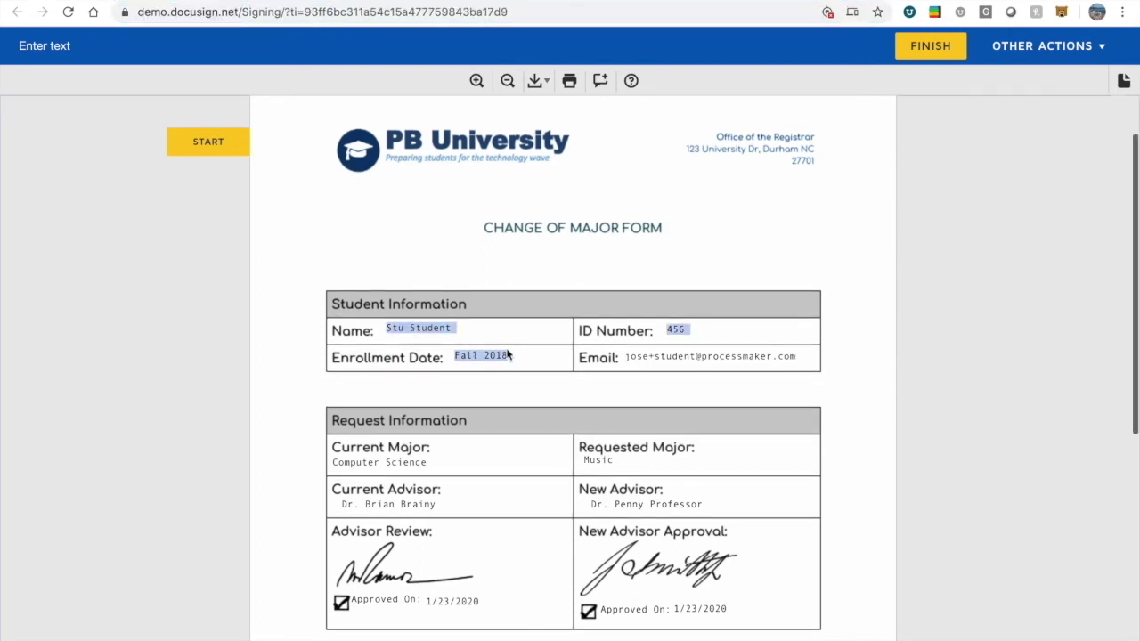
left_click(594, 459)
scroll(621, 482, "down", 2)
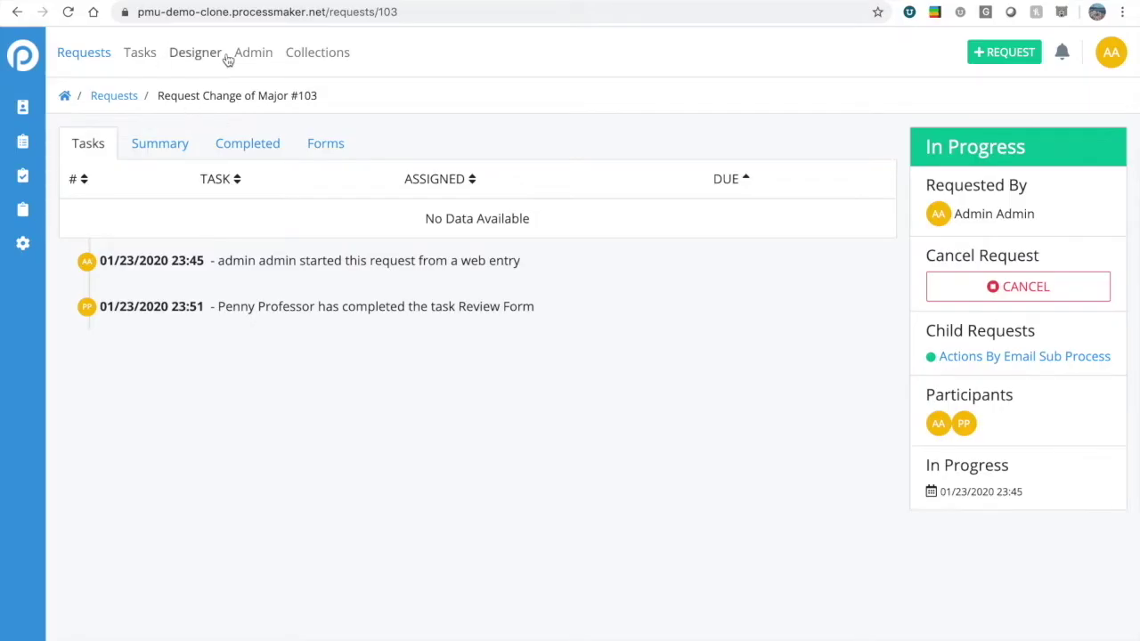
Open the Request Change of Major process in the modeler from the Designer's processes list.
left_click(206, 56)
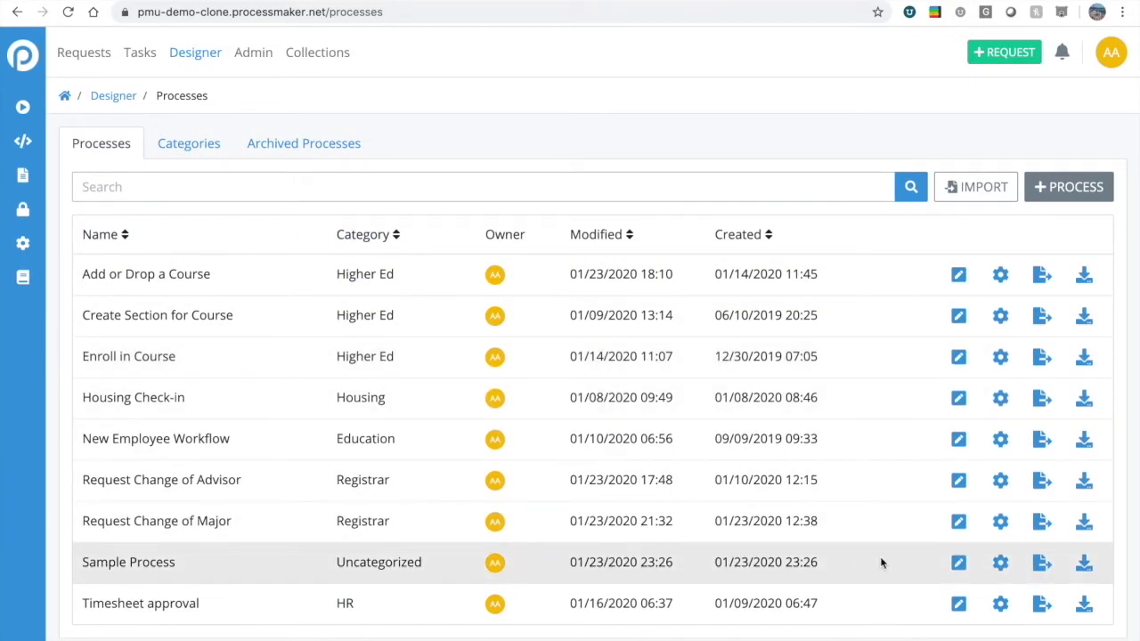
left_click(951, 523)
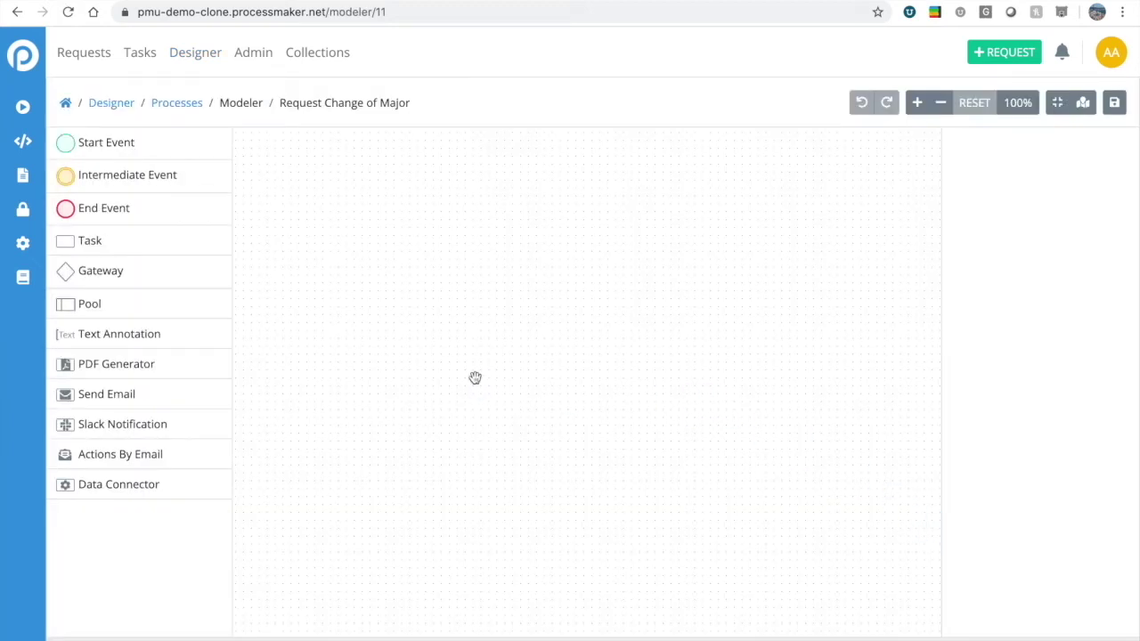
left_click(1059, 106)
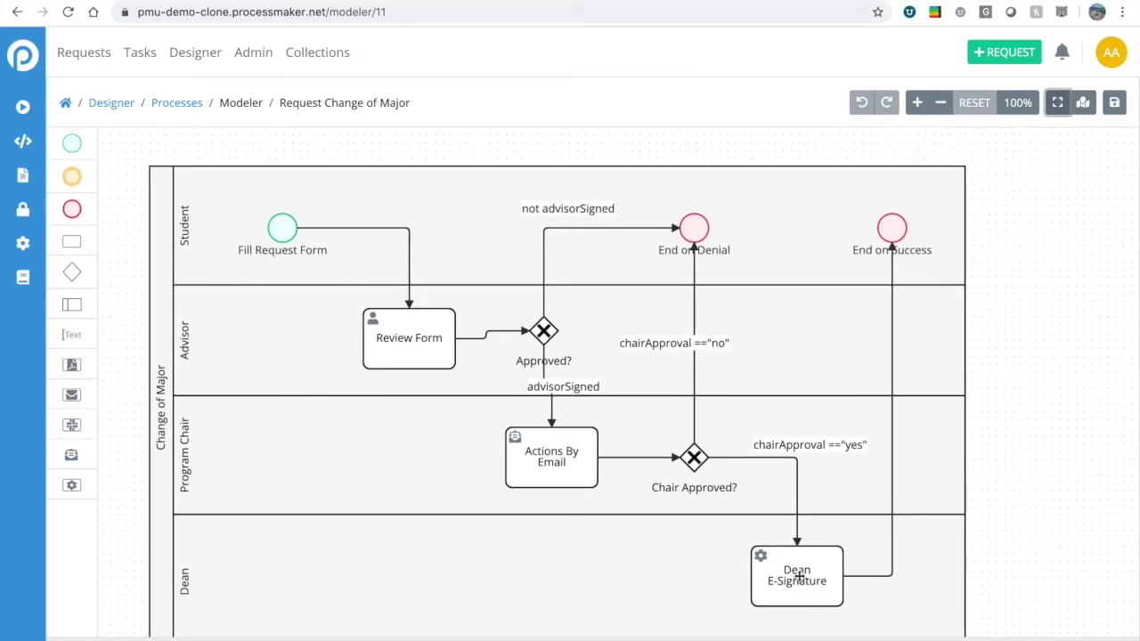
left_click_drag(1048, 420, 1044, 405)
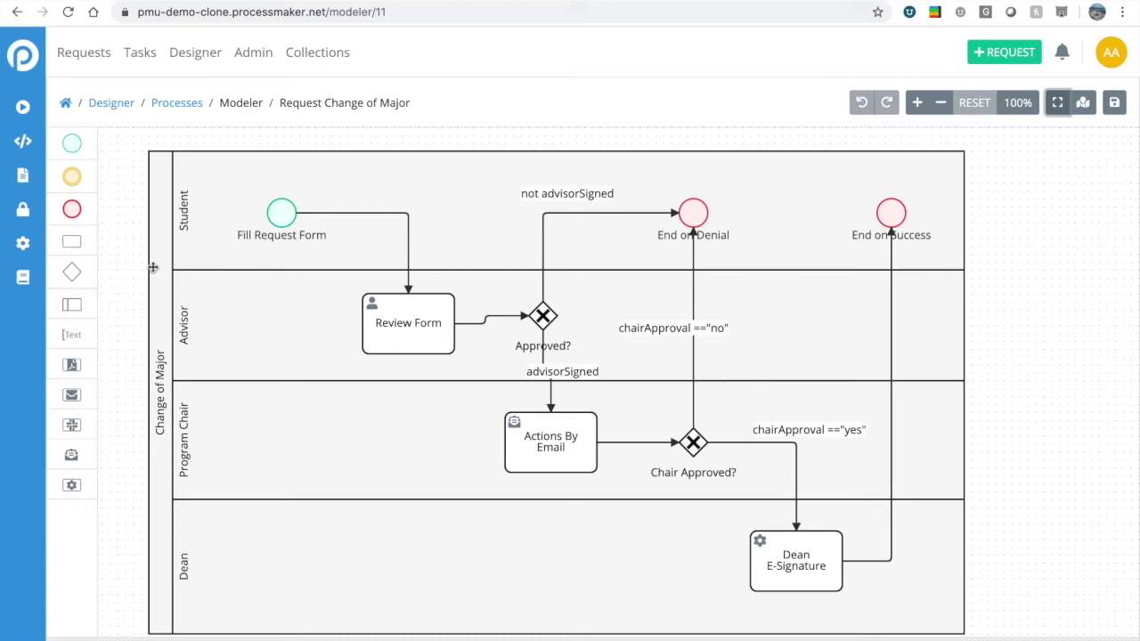
left_click(1057, 102)
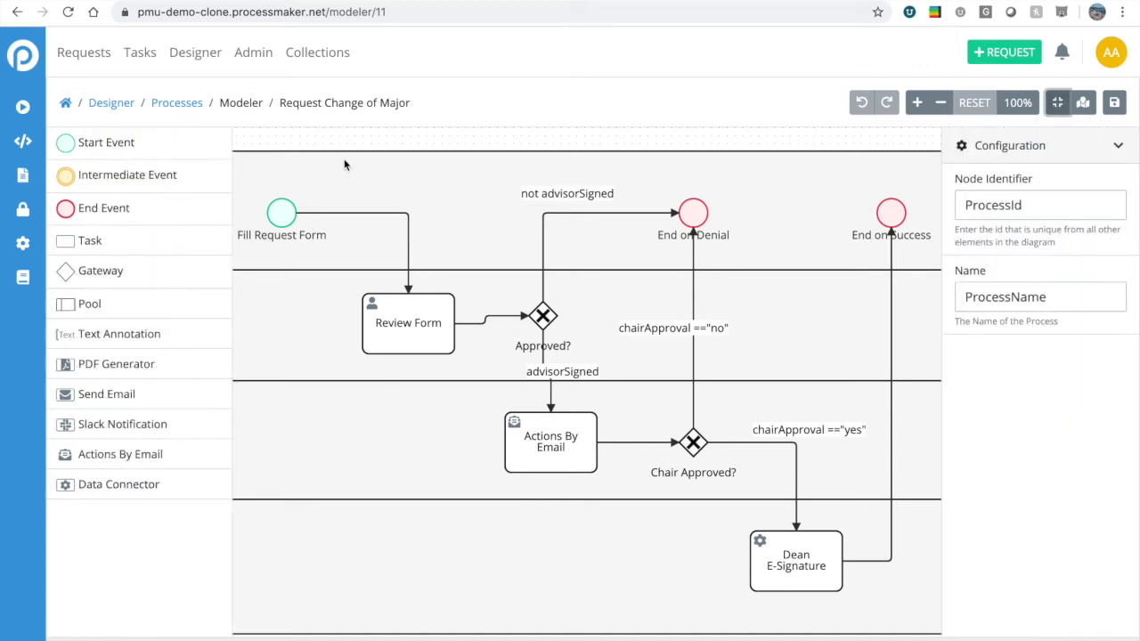
left_click_drag(338, 140, 456, 139)
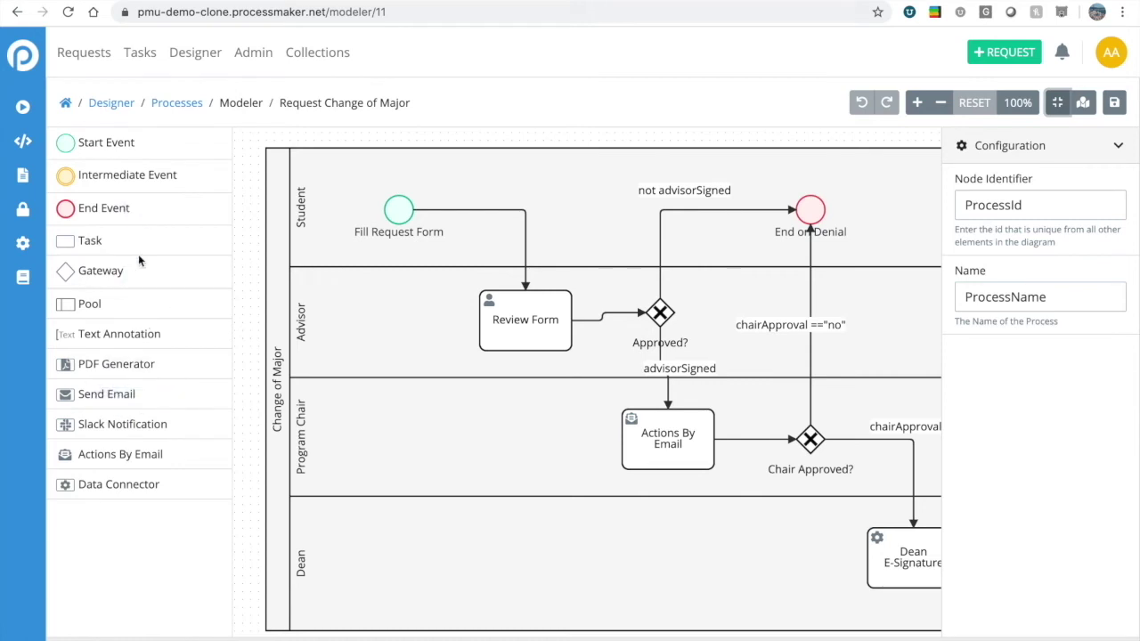
Add a new script task, delete the Fill Request Form to Review Form flow, and move it into the Student lane.
left_click_drag(89, 240, 383, 314)
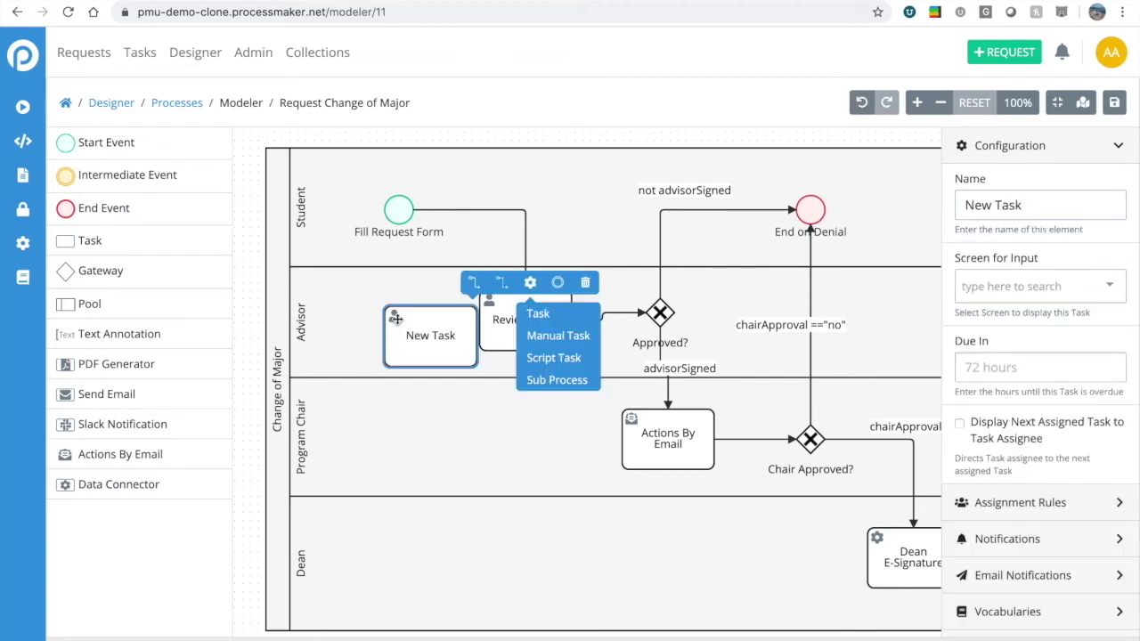
left_click(549, 354)
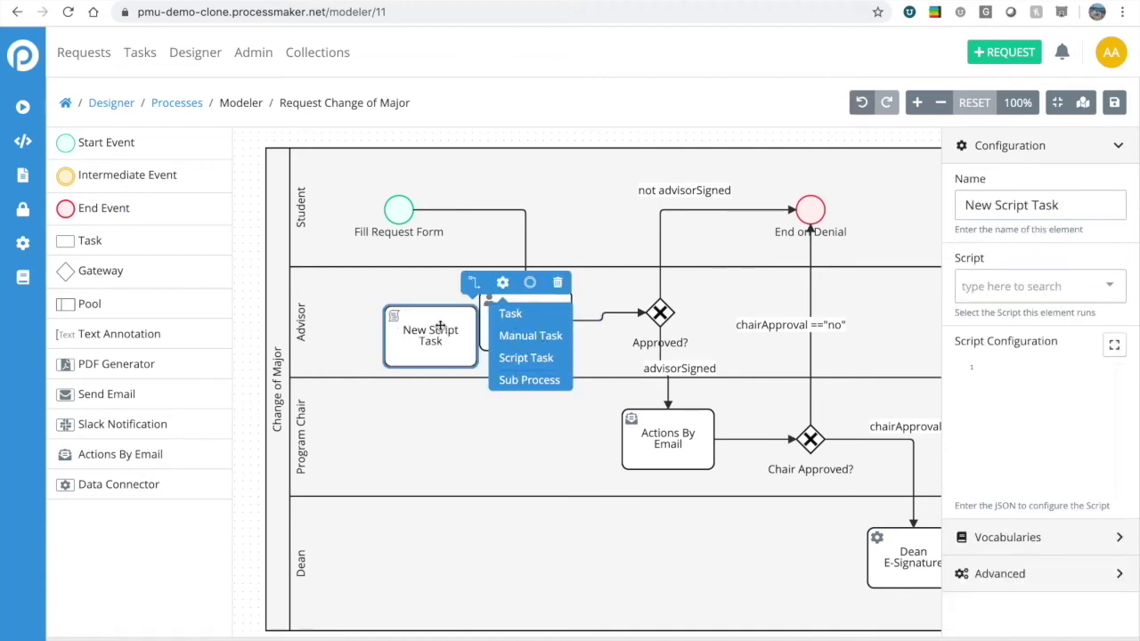
left_click(423, 210)
left_click(521, 187)
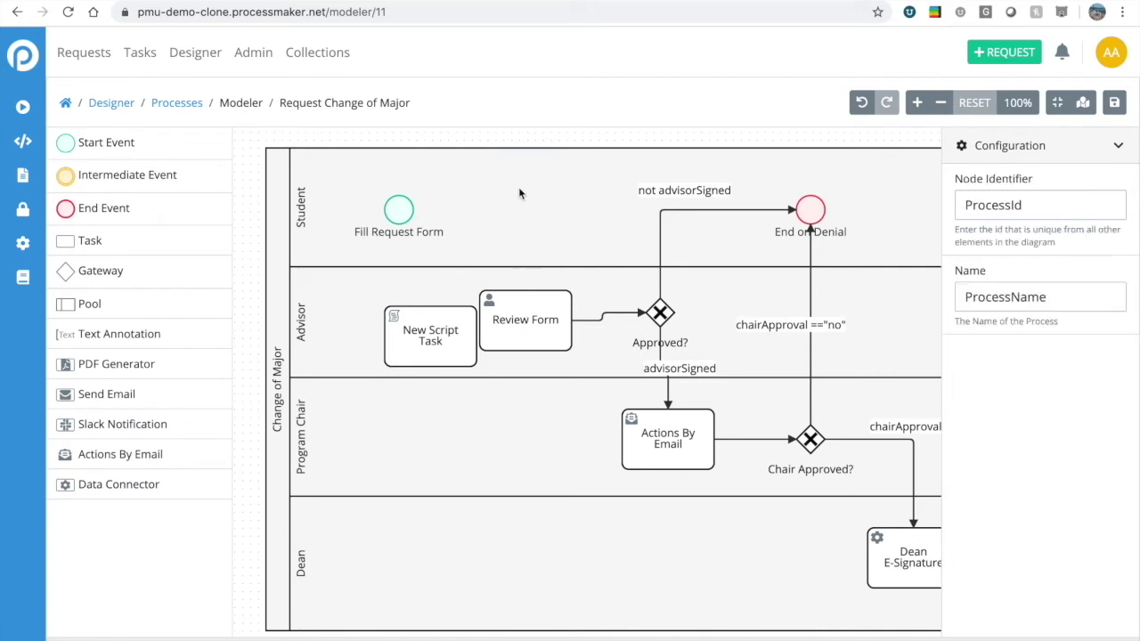
left_click_drag(425, 329, 509, 210)
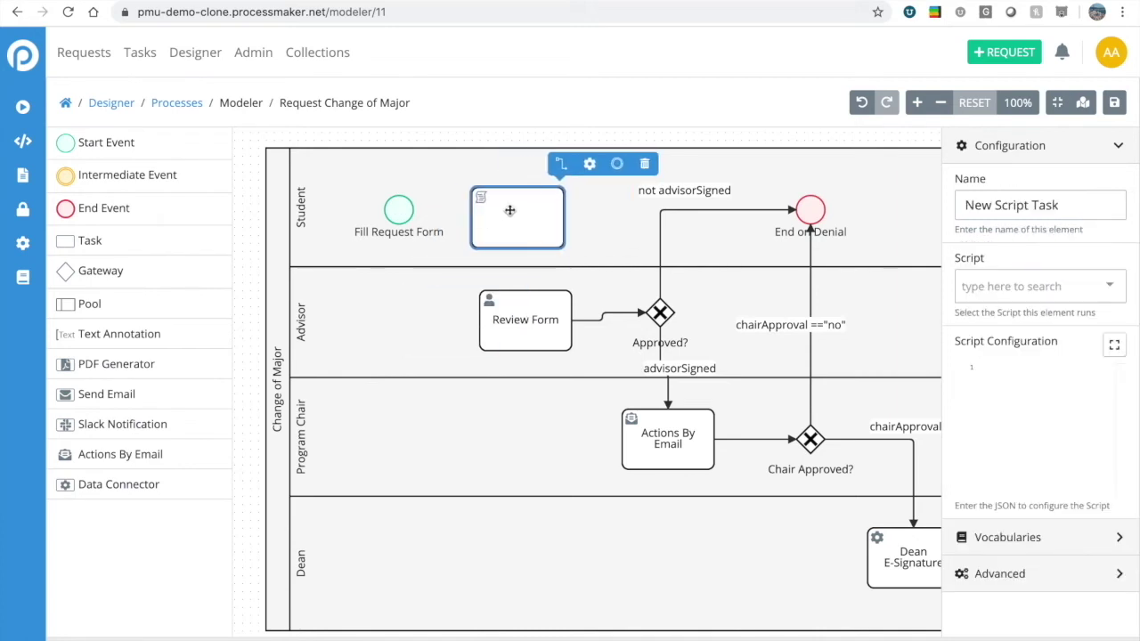
Connect Fill Request Form to the script task, and the script task to Review Form.
left_click(399, 211)
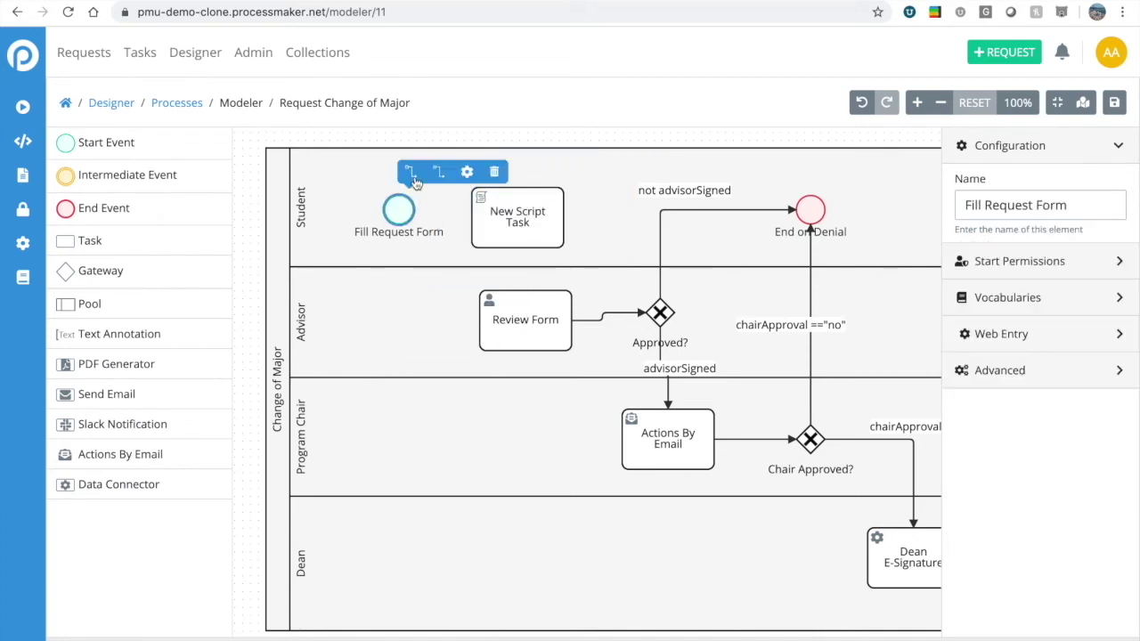
left_click(411, 175)
left_click(522, 219)
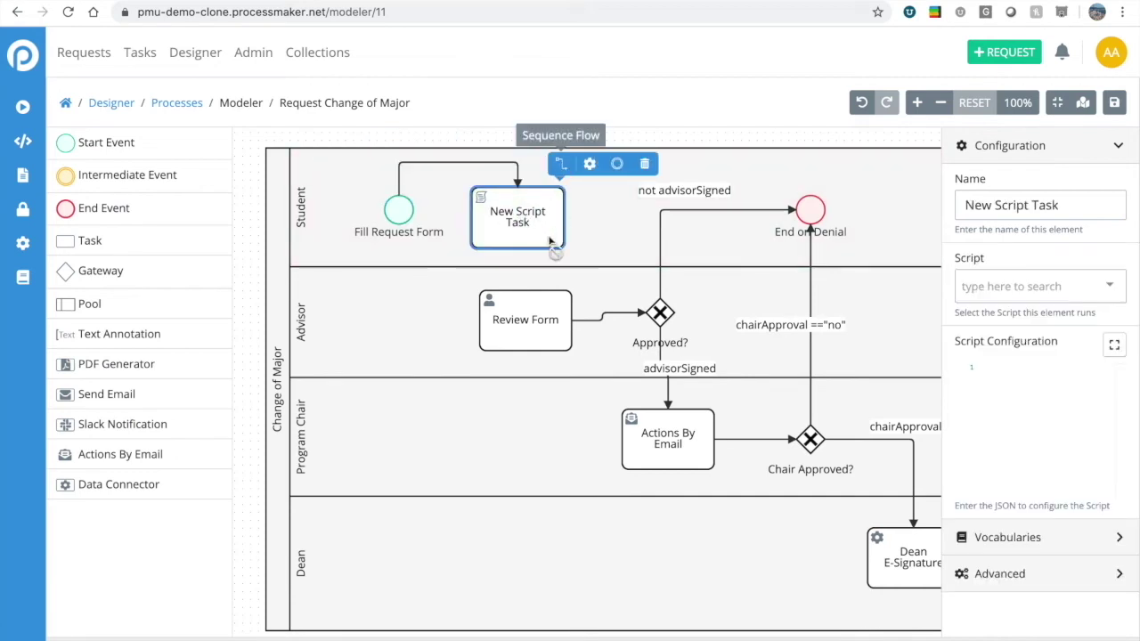
left_click(539, 310)
left_click(543, 233)
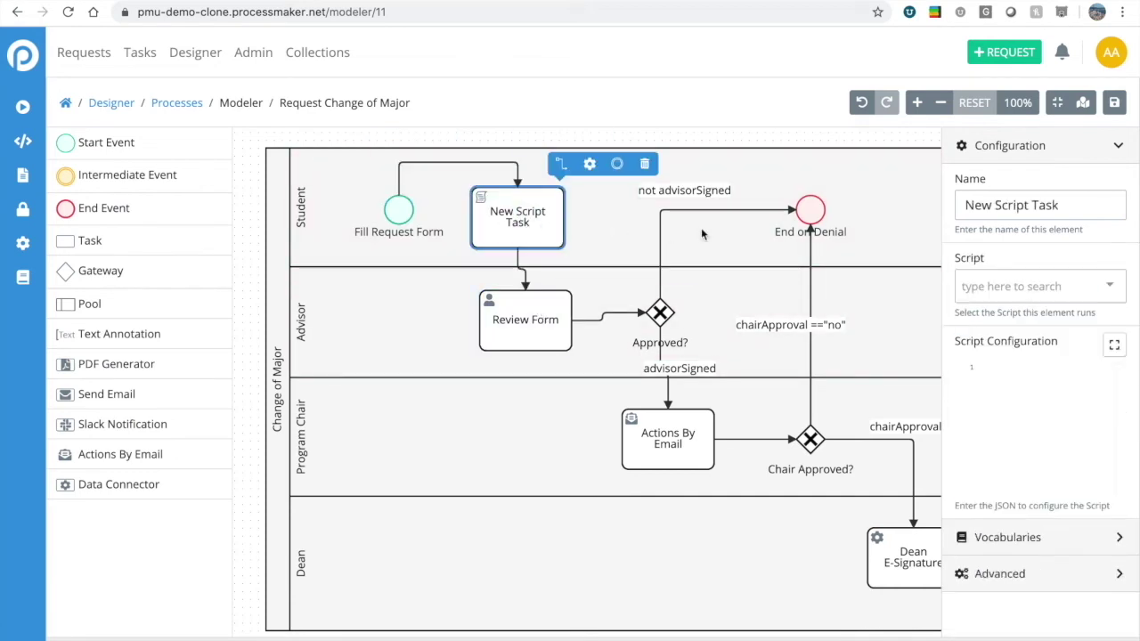
Rename the script task to 'Get Student GPA'.
triple_click(992, 213)
type("Get")
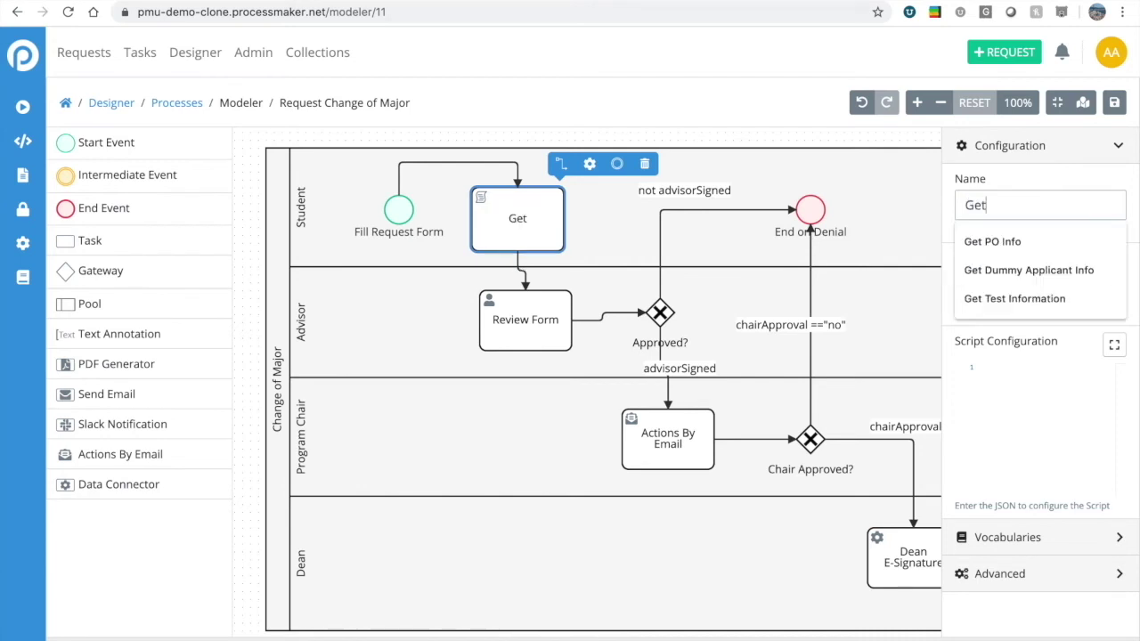
type(" Student")
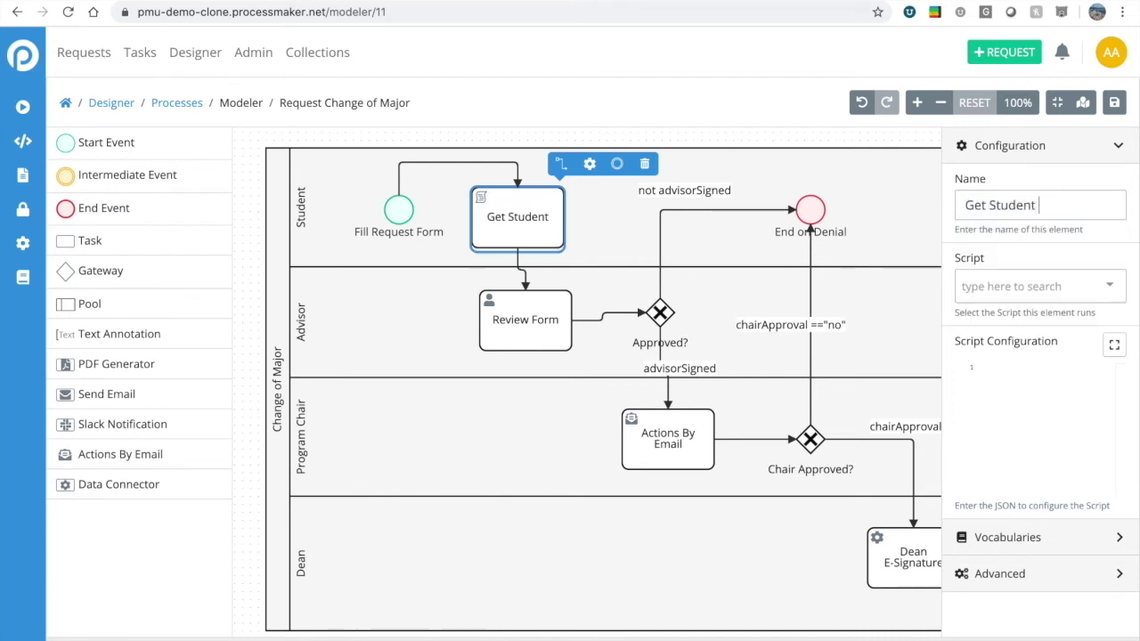
type(" GPA")
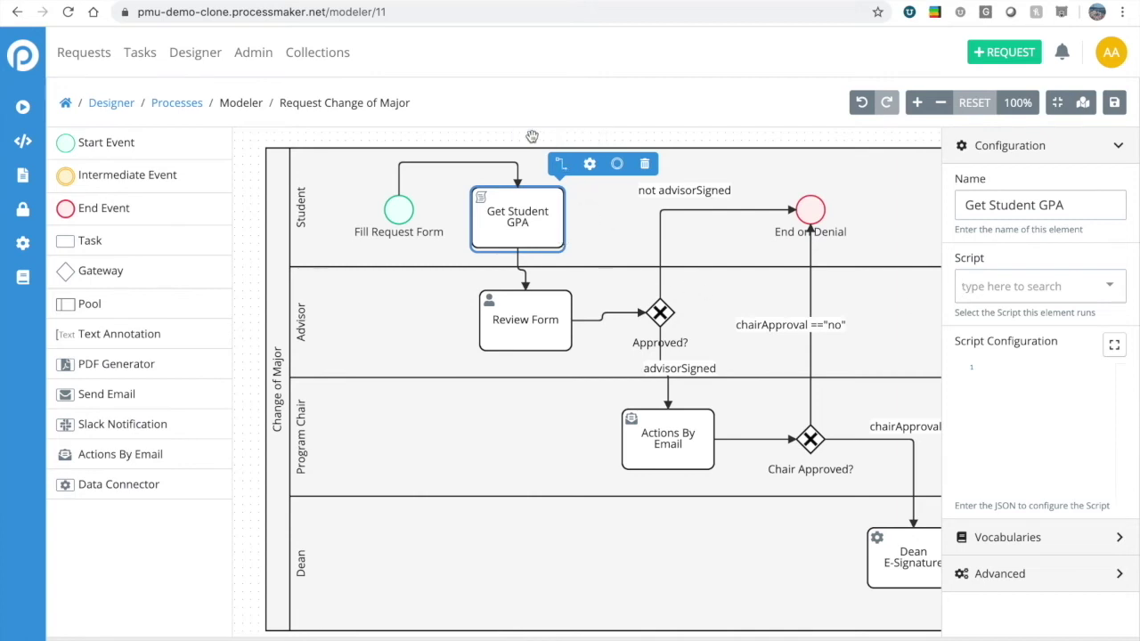
left_click(470, 139)
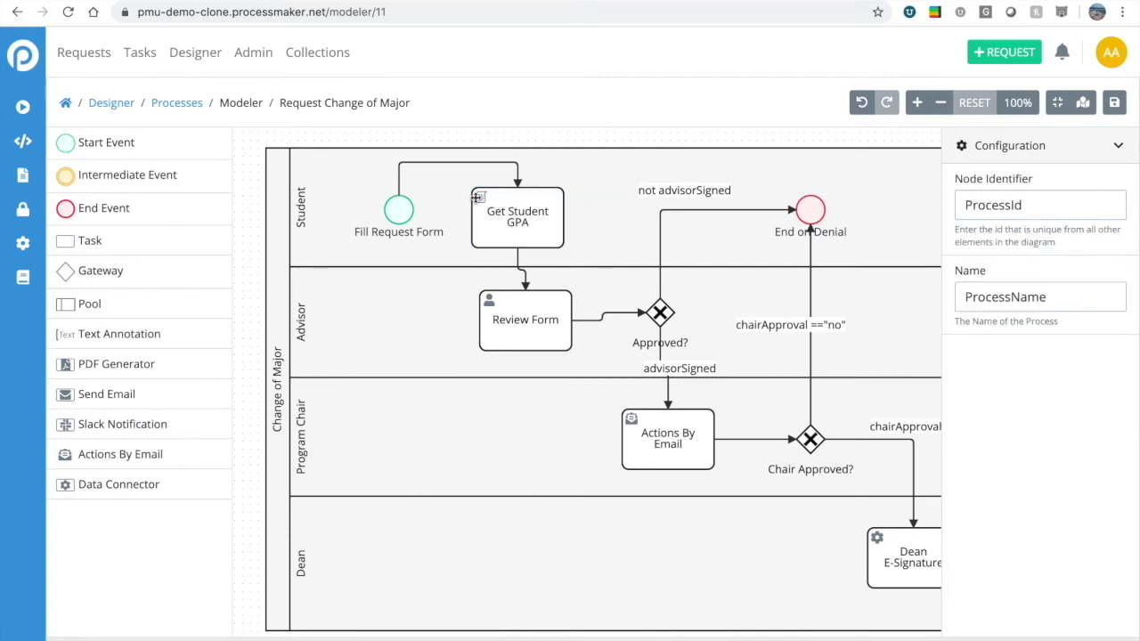
Open the Scripts page in a new tab, start a new script, and show the Language options.
right_click(24, 145)
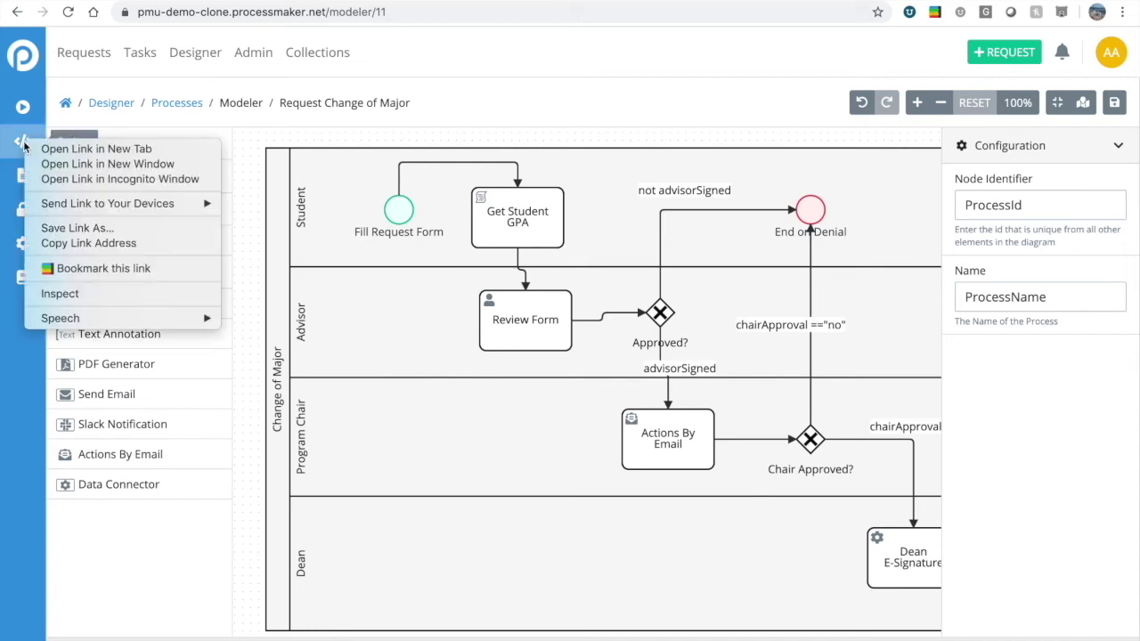
left_click(96, 149)
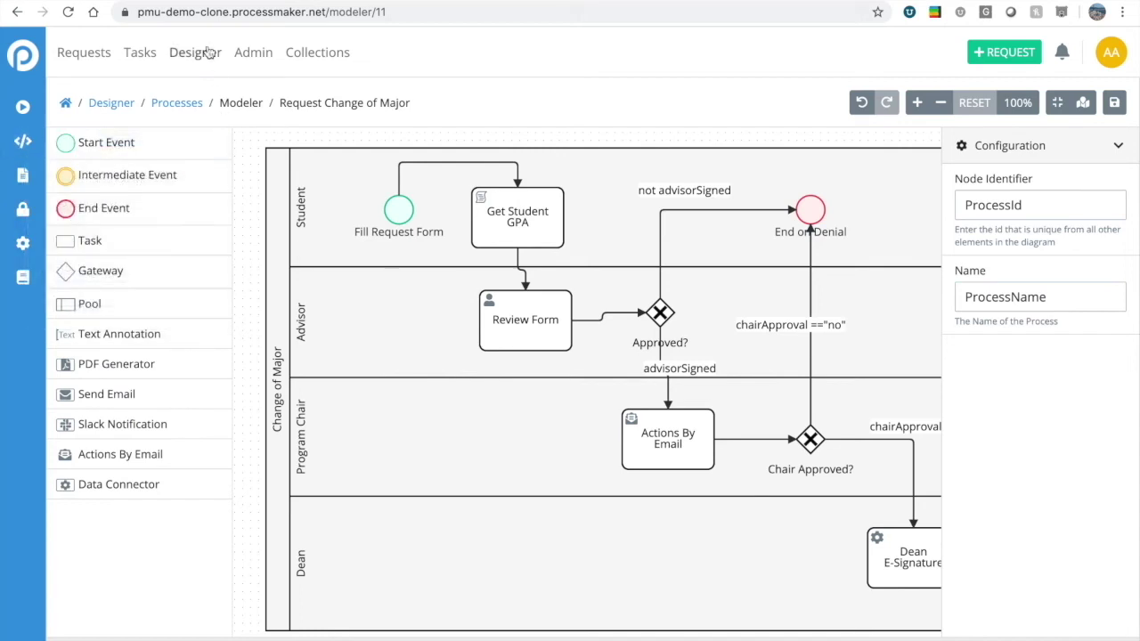
key("ctrl+Tab")
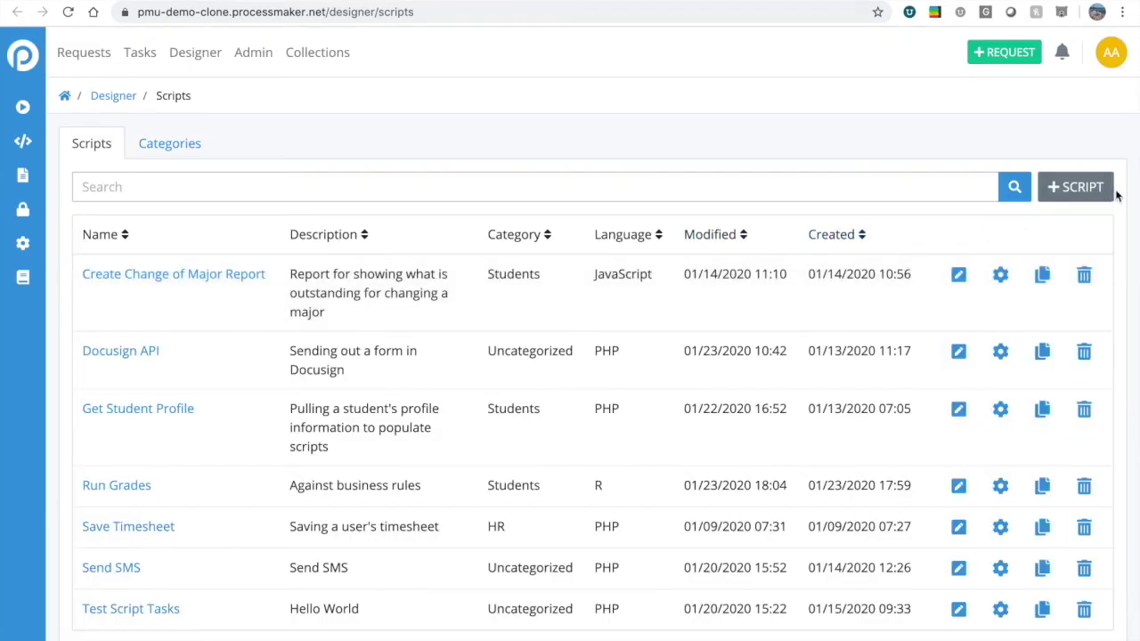
left_click(1077, 191)
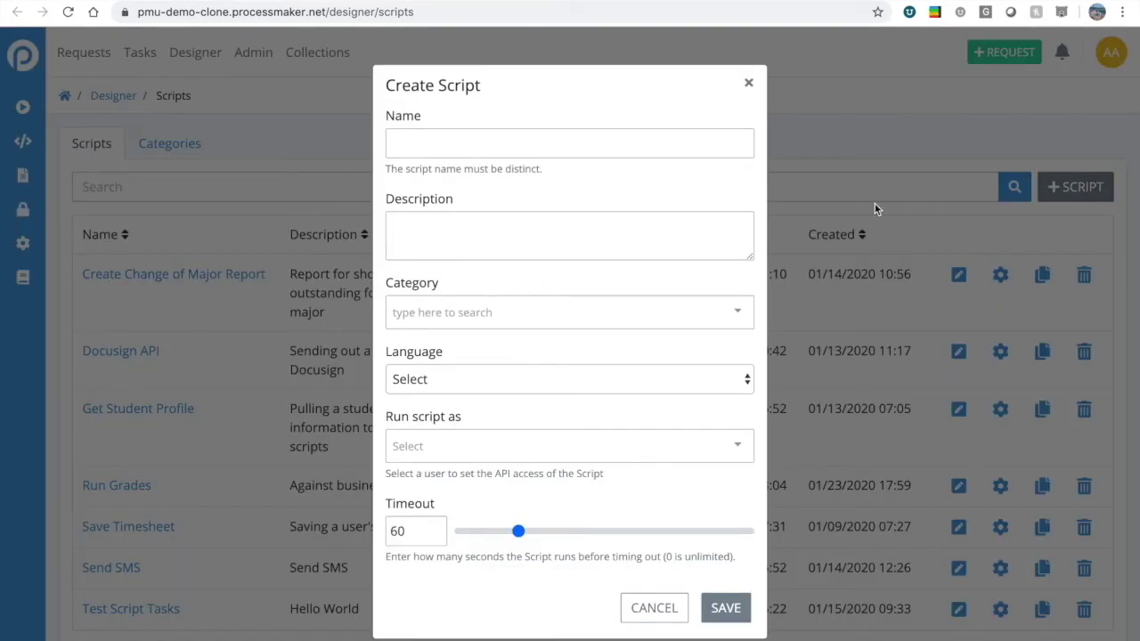
left_click(433, 384)
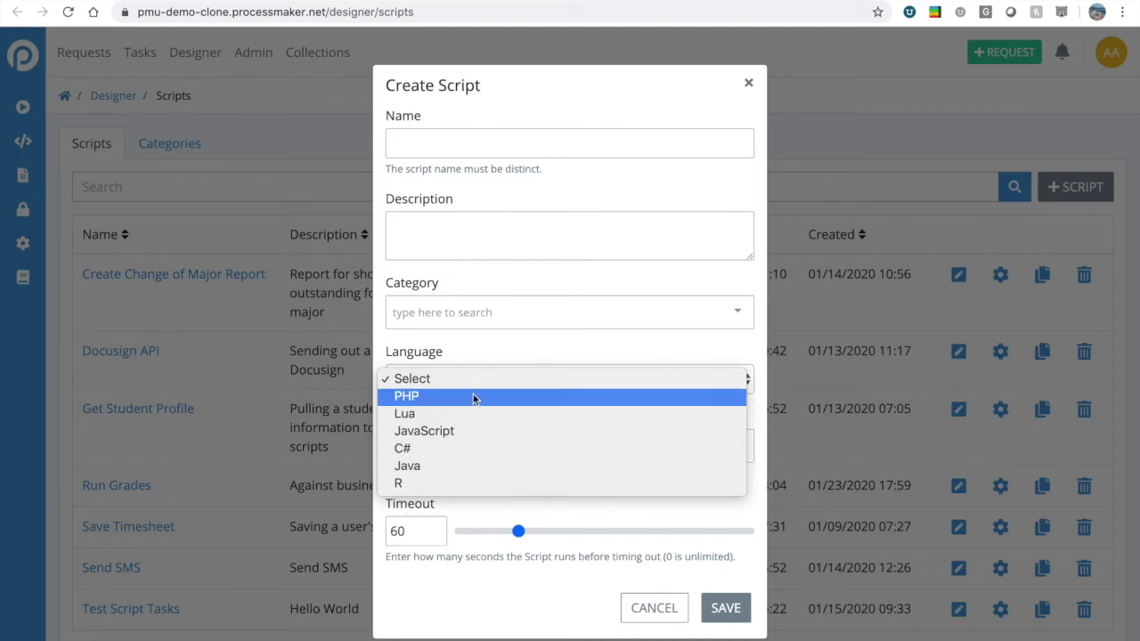
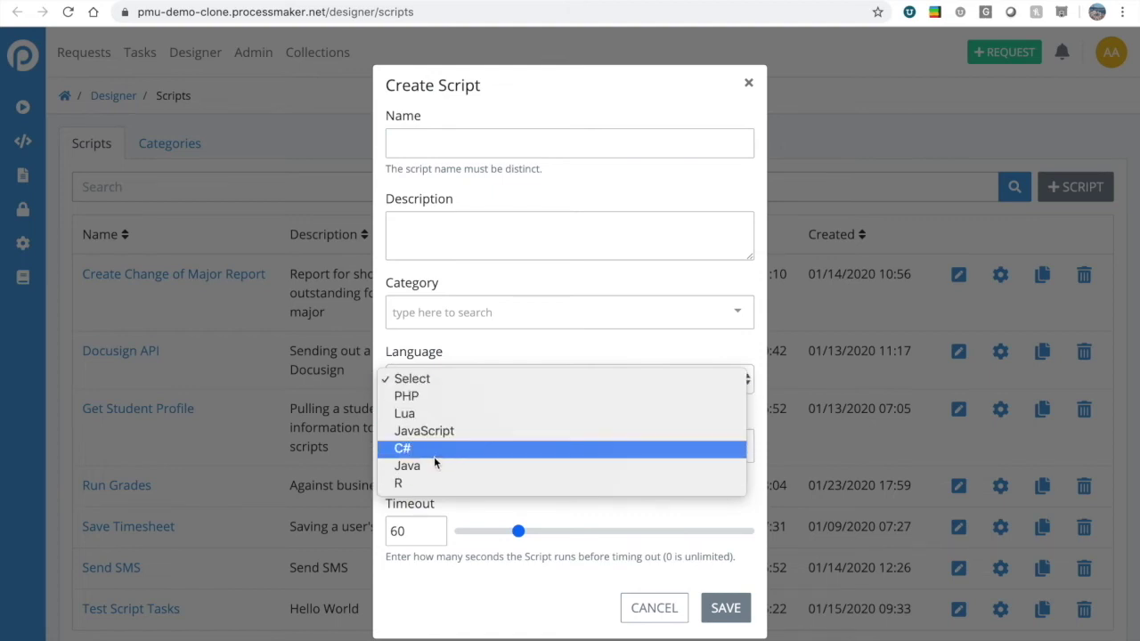
Name the new script 'Calc GPA' with the description 'sample R script'.
left_click(618, 152)
left_click(608, 147)
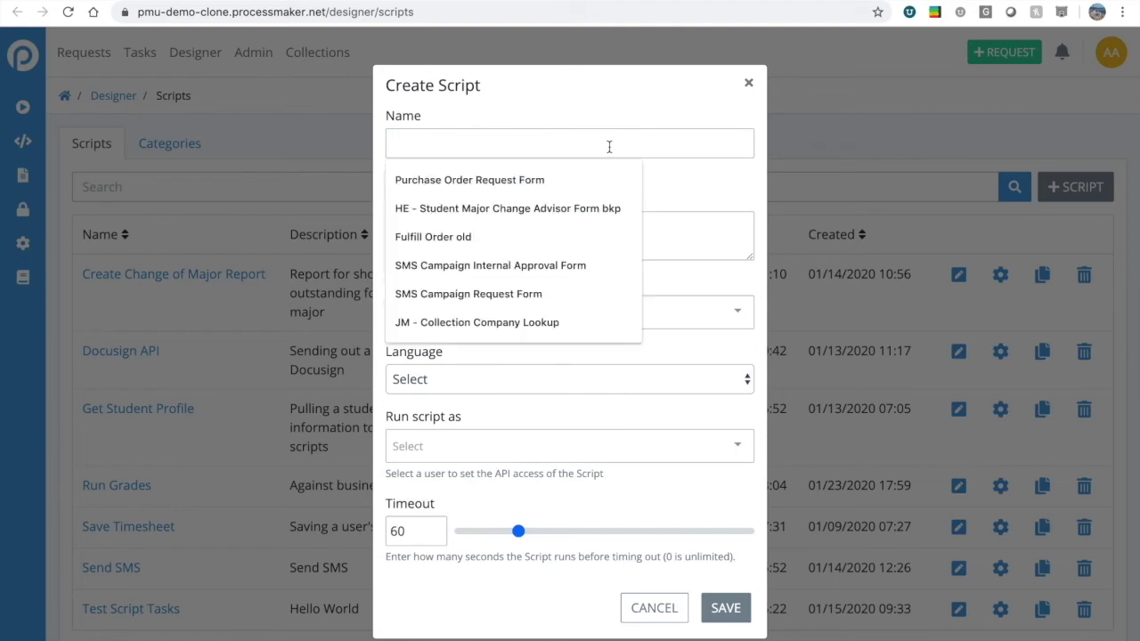
type("Get")
key("BackSpace")
key("BackSpace")
key("BackSpace")
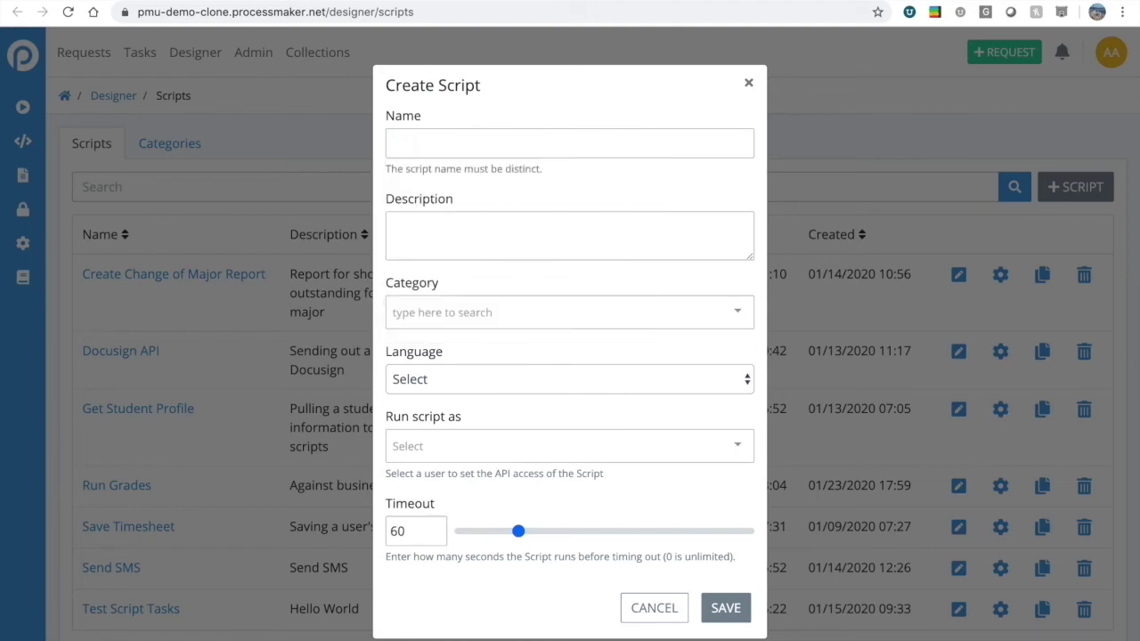
type("Calc GPA")
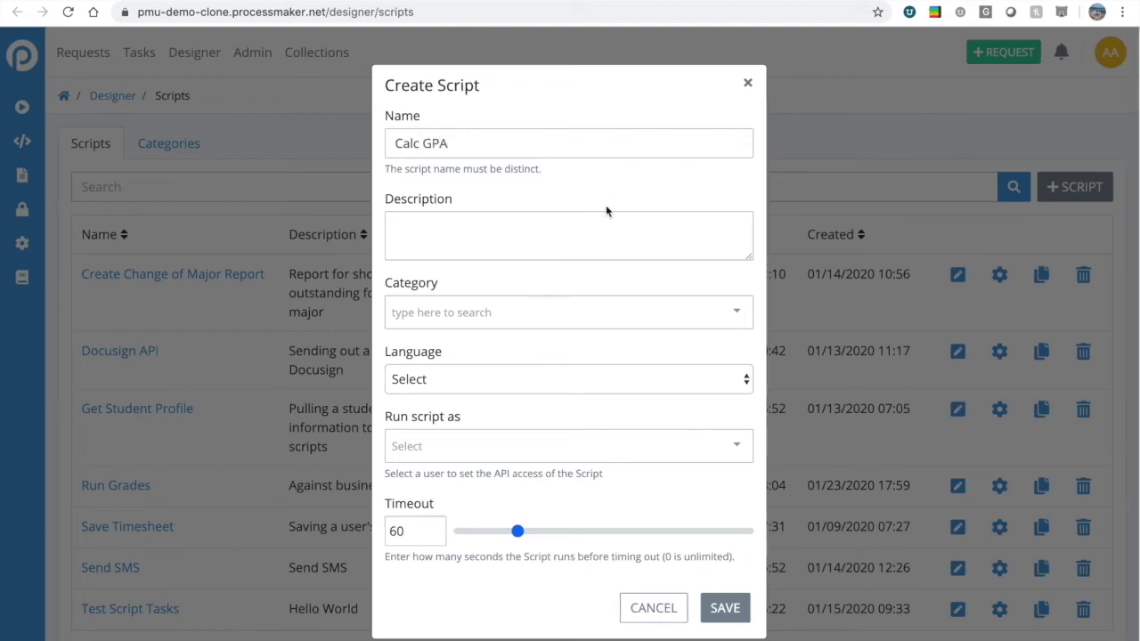
left_click(593, 242)
type("sample ")
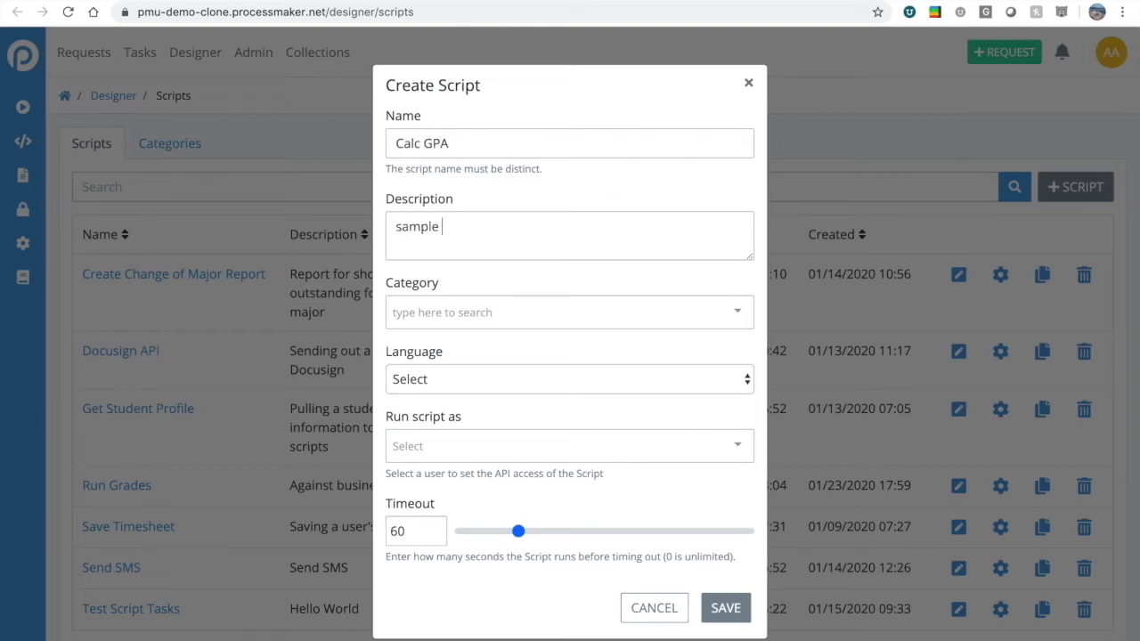
type("R script")
Set category Uncategorized, language R, run as the admin user, and save the script.
left_click(529, 313)
left_click(440, 442)
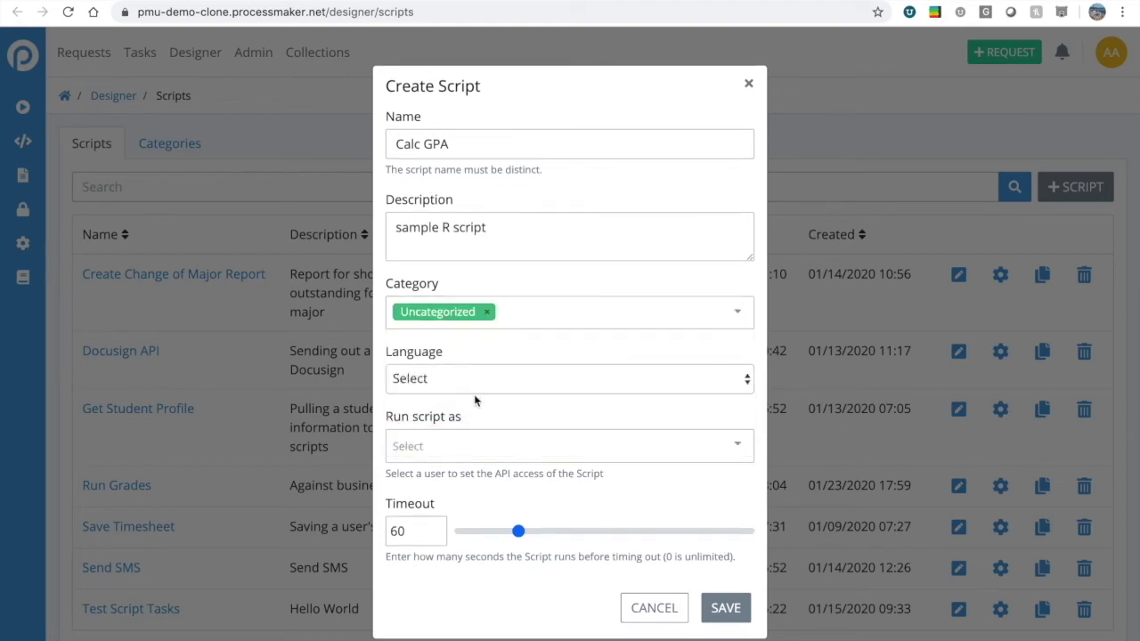
left_click(466, 381)
left_click(415, 482)
left_click(428, 446)
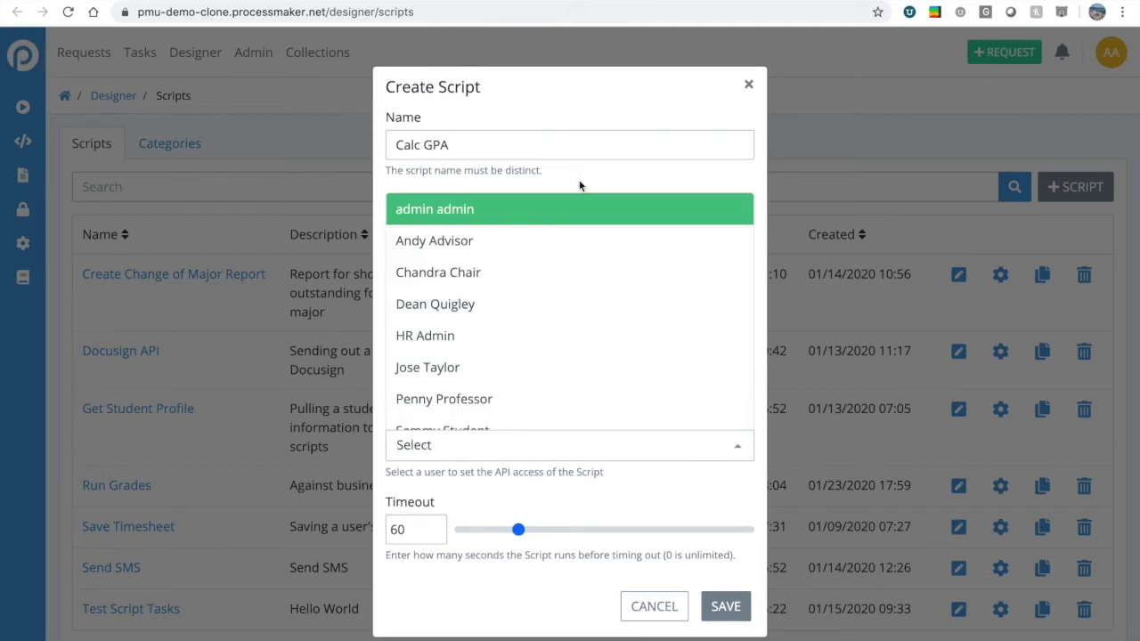
left_click(479, 221)
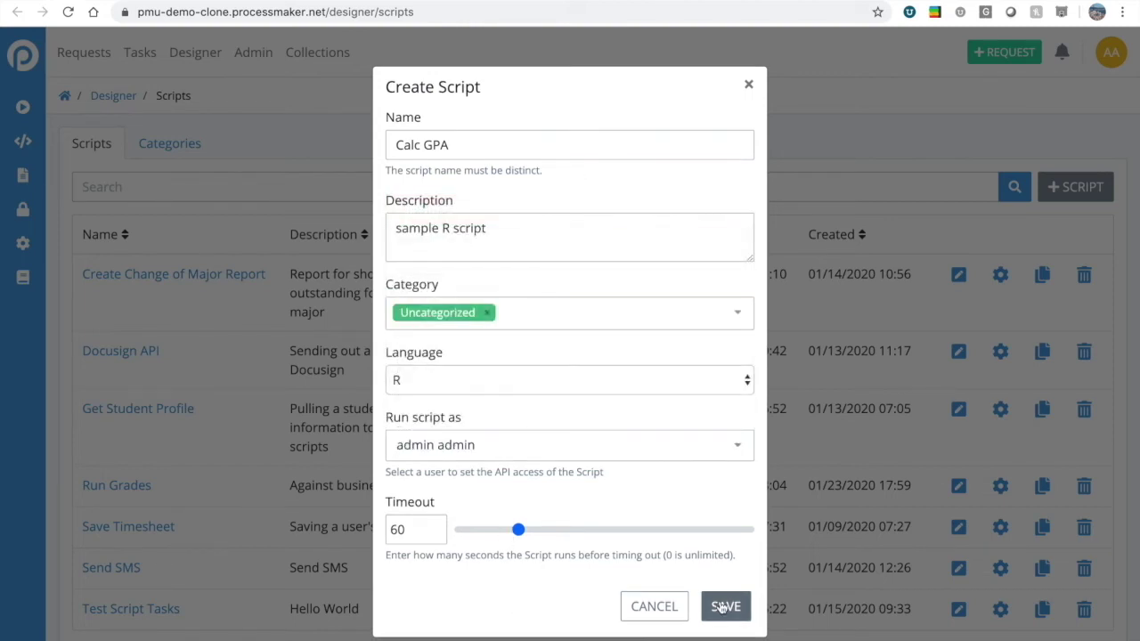
left_click(723, 606)
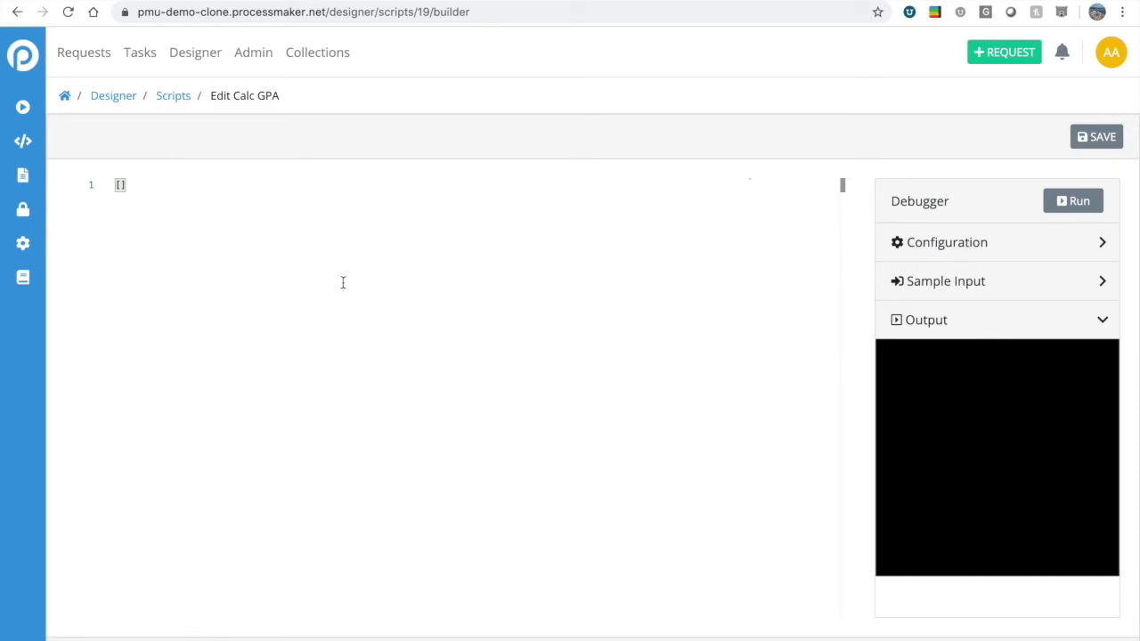
Replace the placeholder with lines output <- data, calculus <- 3.7, programming <- 3.3, history <- 2.7.
left_click(162, 187)
key("BackSpace")
key("BackSpace")
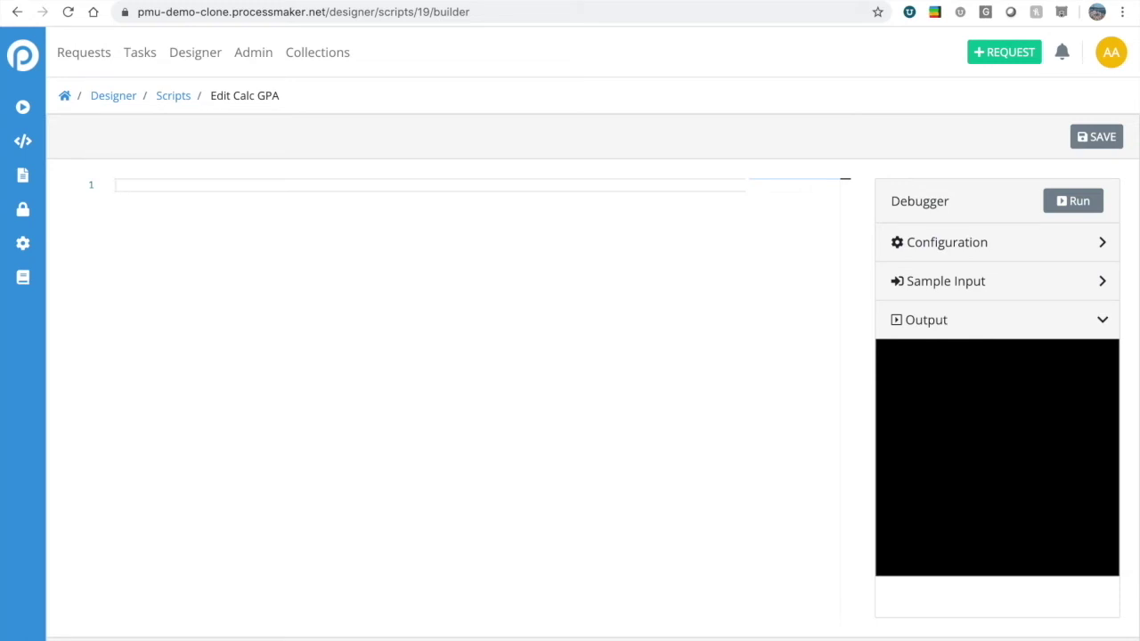
type("output <- data")
key("Return")
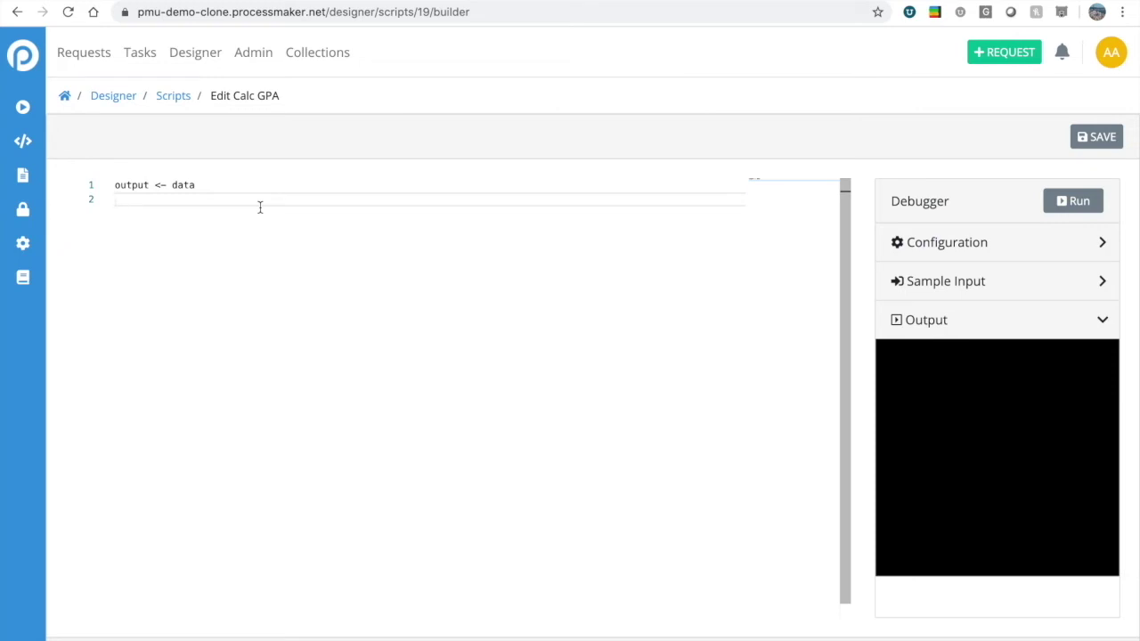
type("calculus <- 3.7")
key("Return")
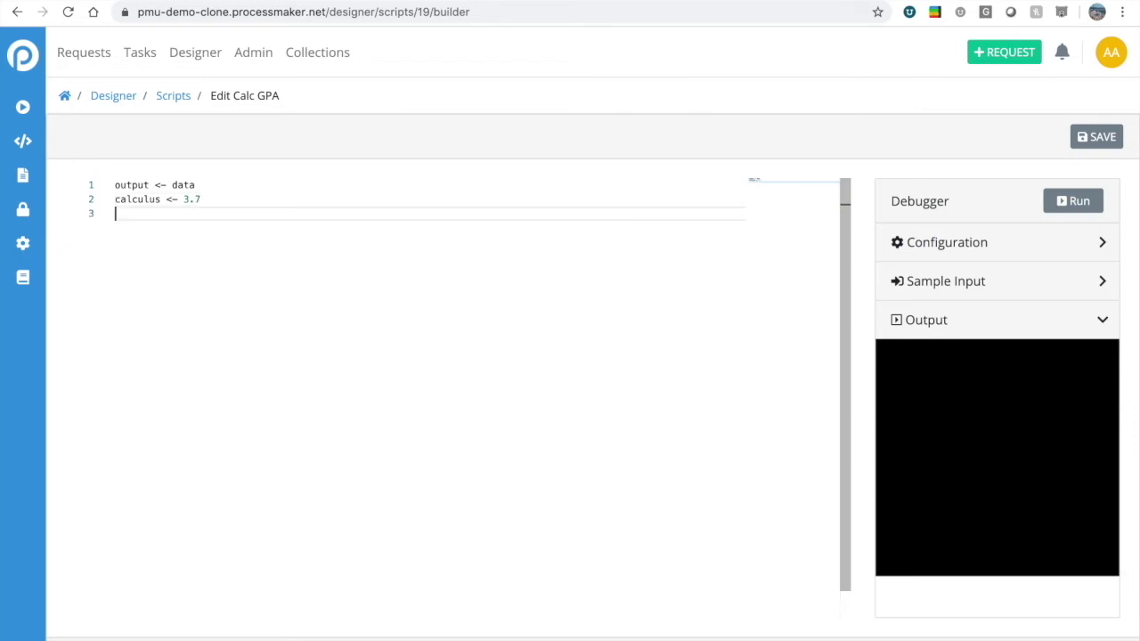
type("programming <- 3.3")
key("Return")
type("hist")
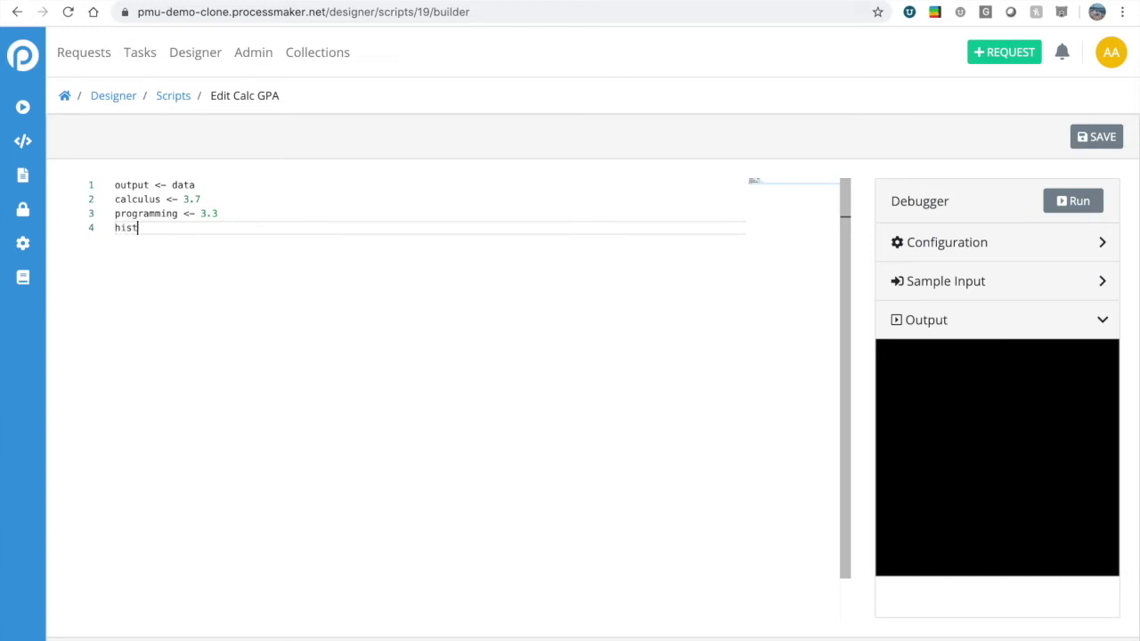
type("ory <- 2.7")
key("Return")
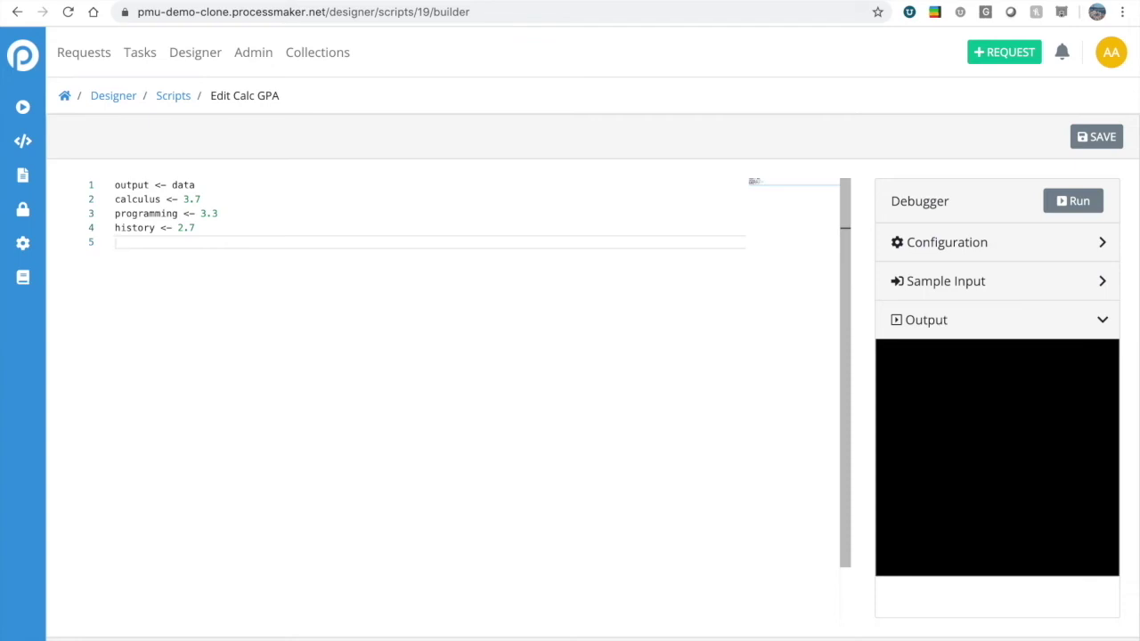
Add grades <- c(calculus, programming, history) and output$gpa <- mean(grades), then run it in the Debugger.
type("grades")
type(" <- c")
type("(")
type("calculus,")
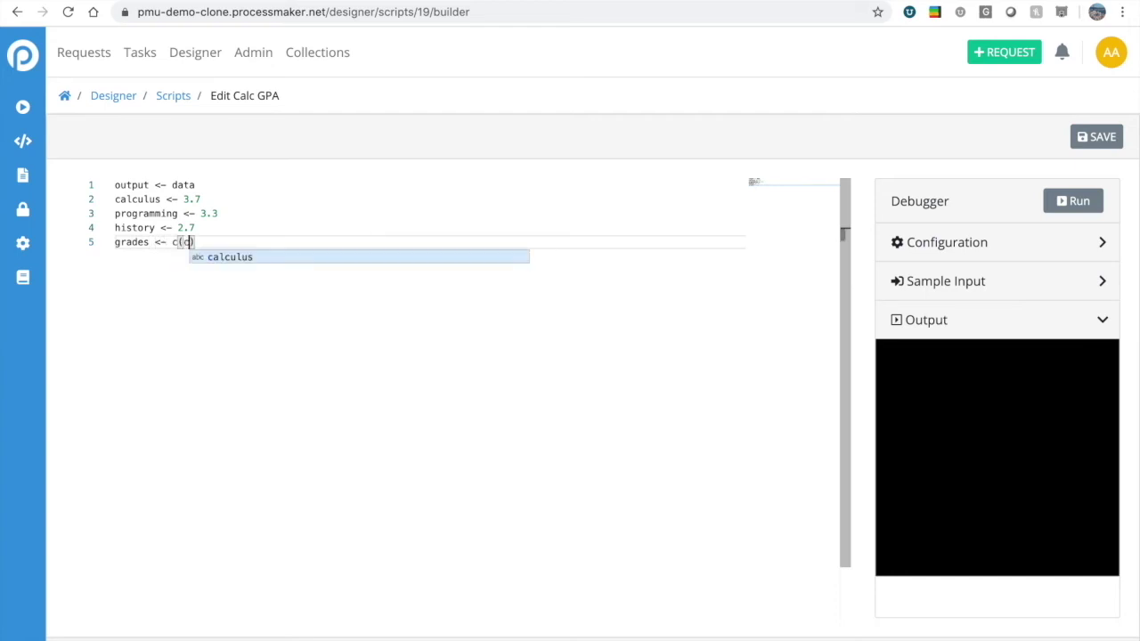
type(" programming")
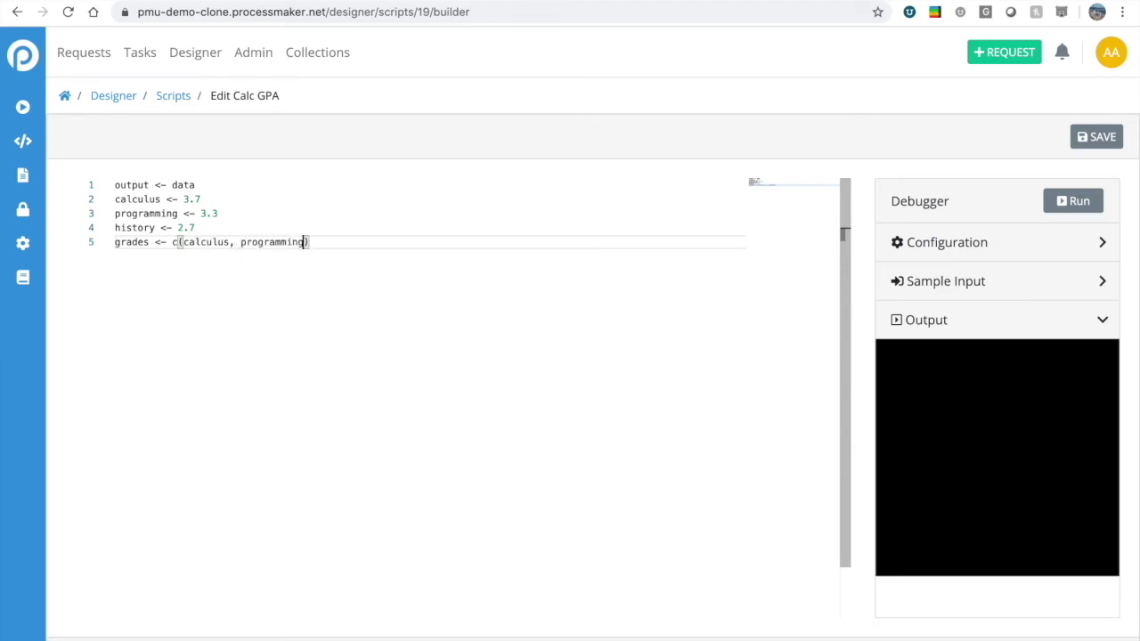
type(", hist")
key("Return")
key("Return")
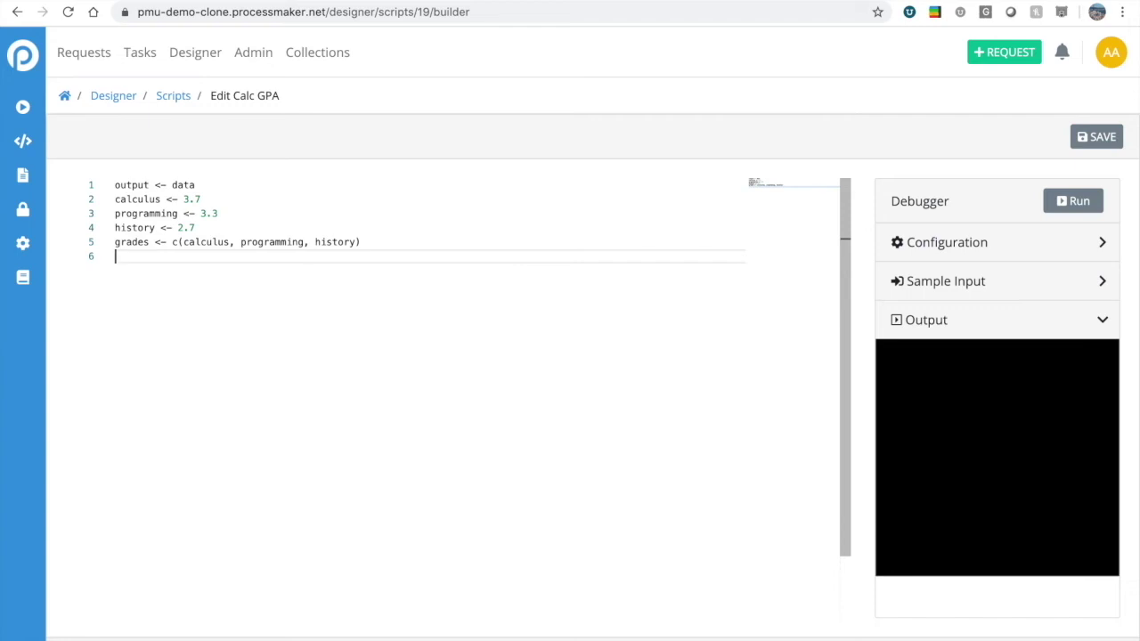
type("mean(gra")
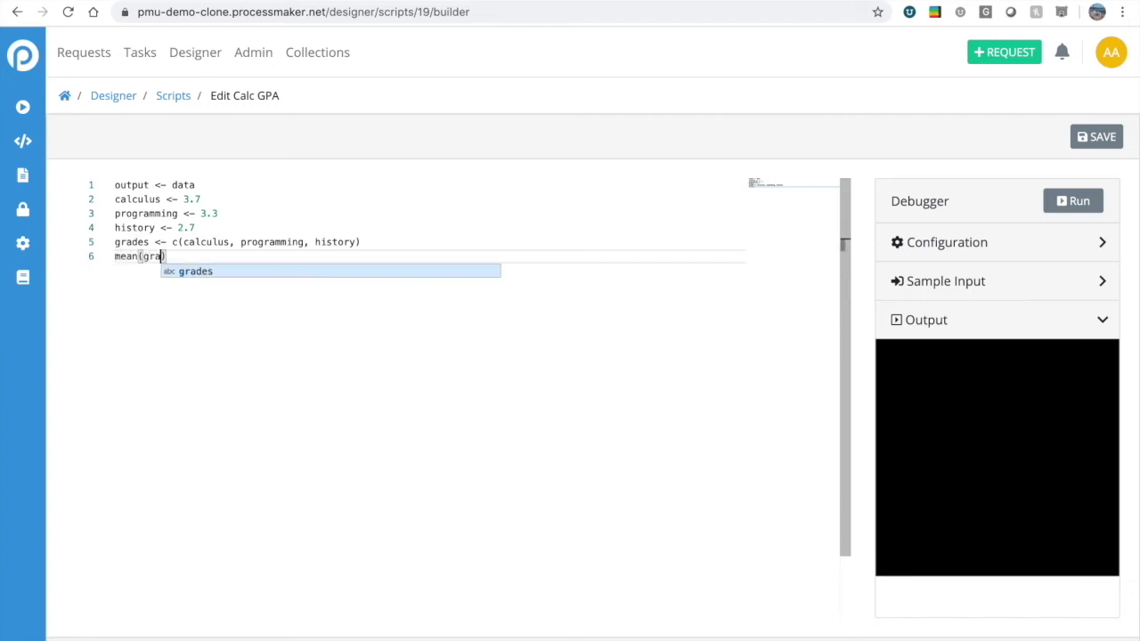
type("des")
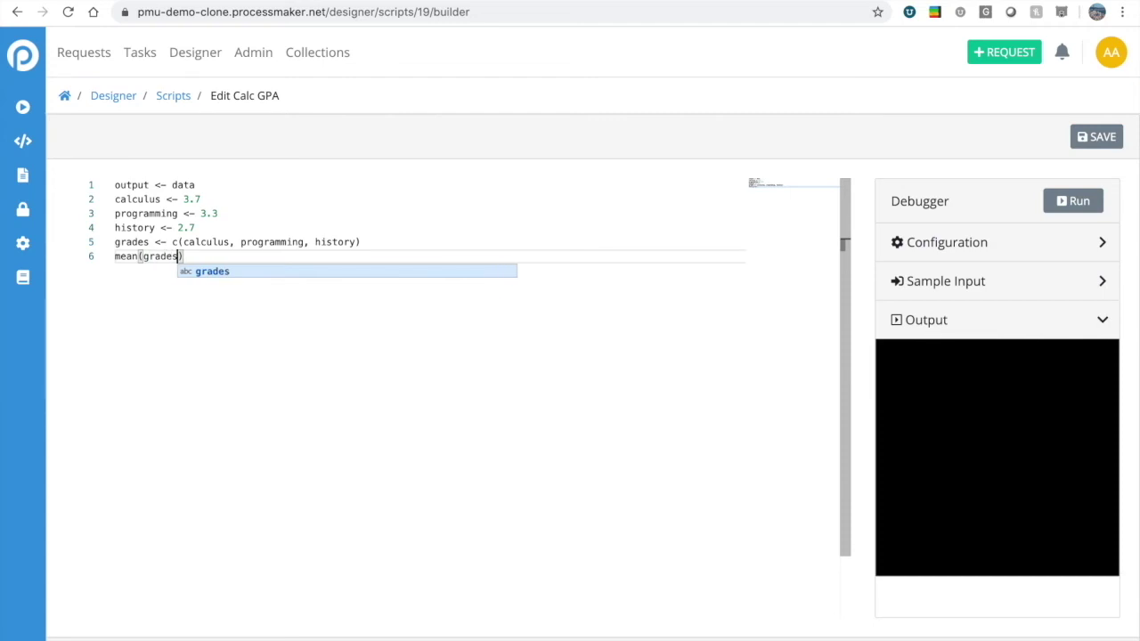
key("Escape")
key("Left")
key("Left")
key("Left")
key("Left")
key("Left")
key("Left")
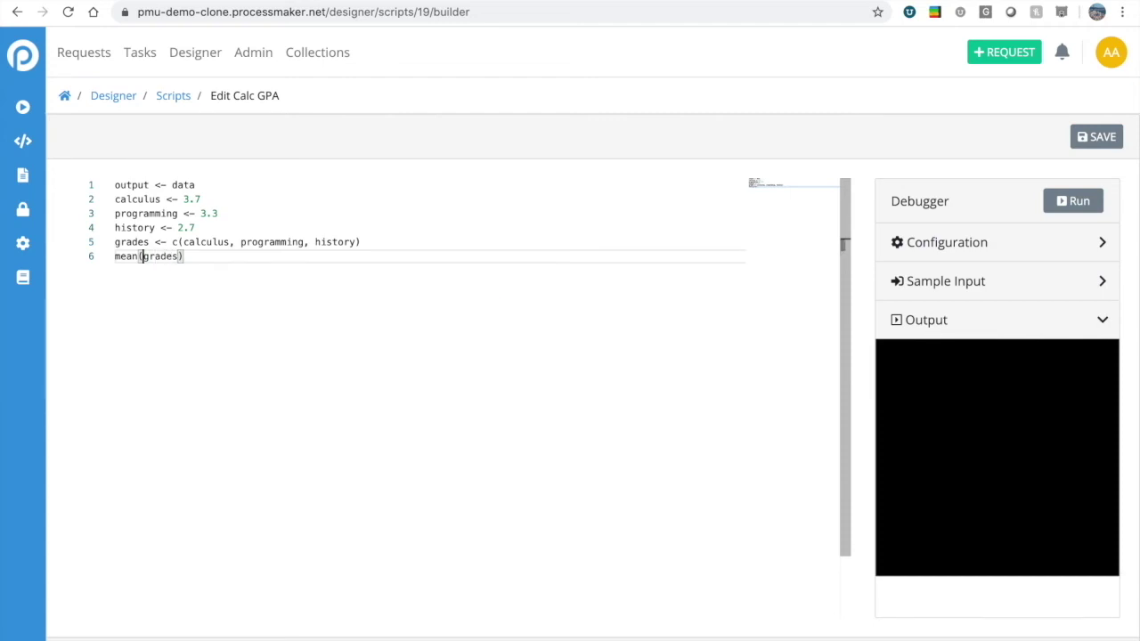
key("Left")
key("Left")
key("Left")
key("Left")
key("Left")
type("output")
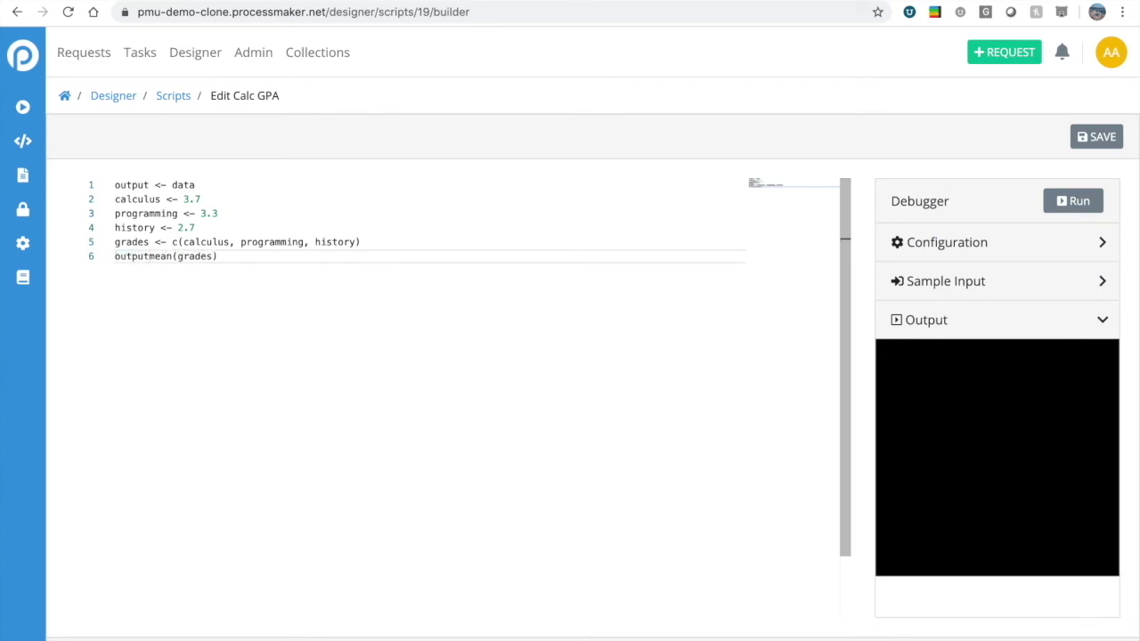
type("$gpa <-")
double_click(161, 258)
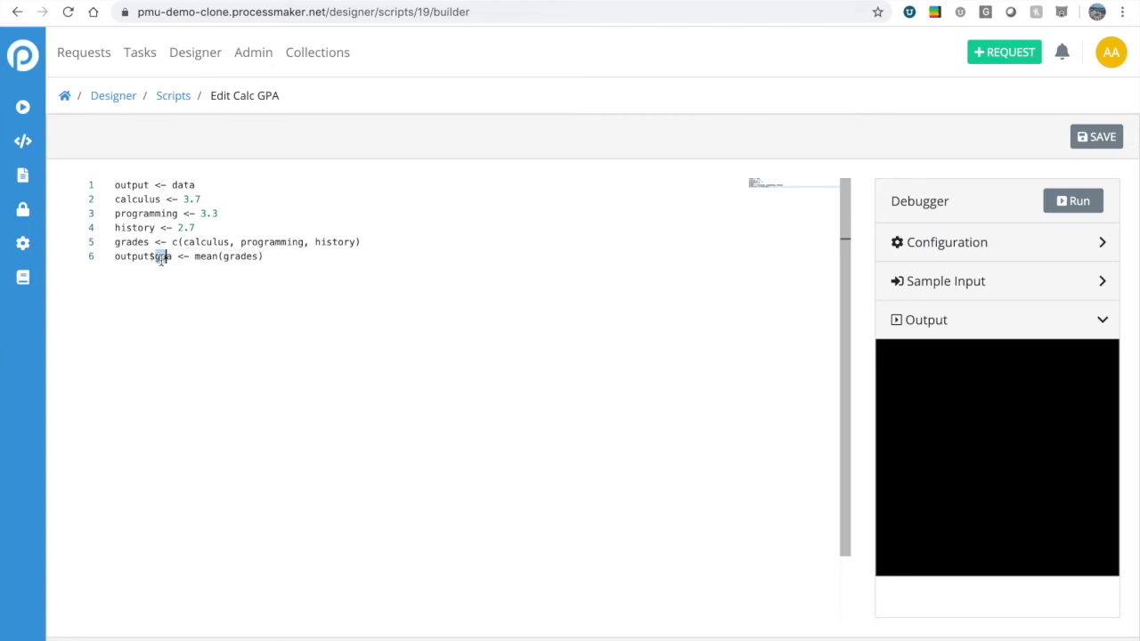
left_click(222, 257)
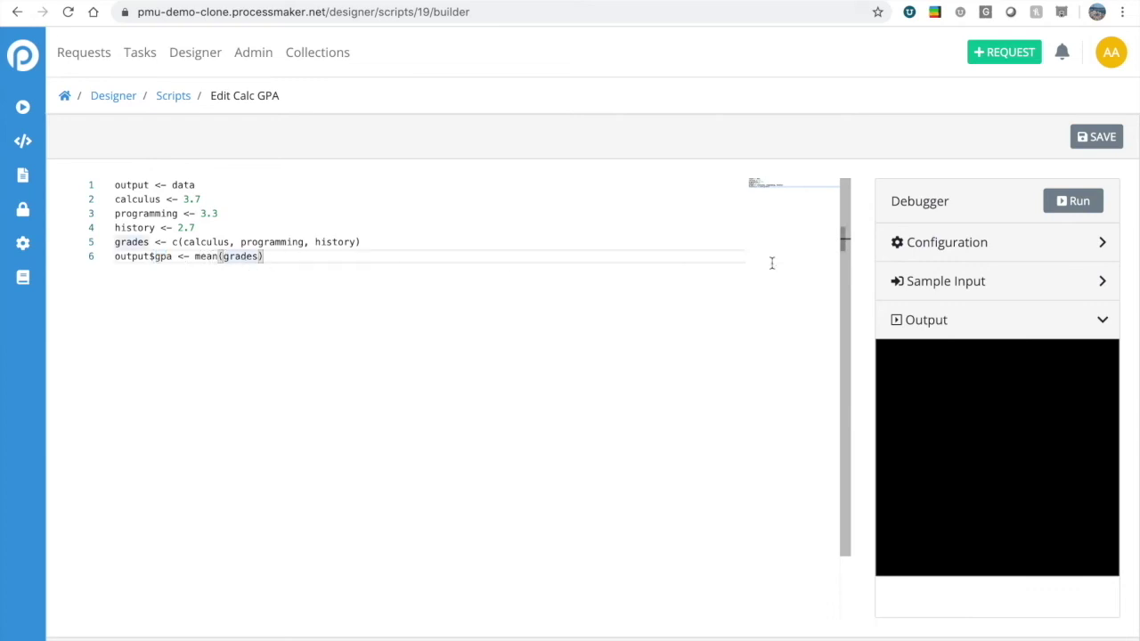
left_click(1072, 201)
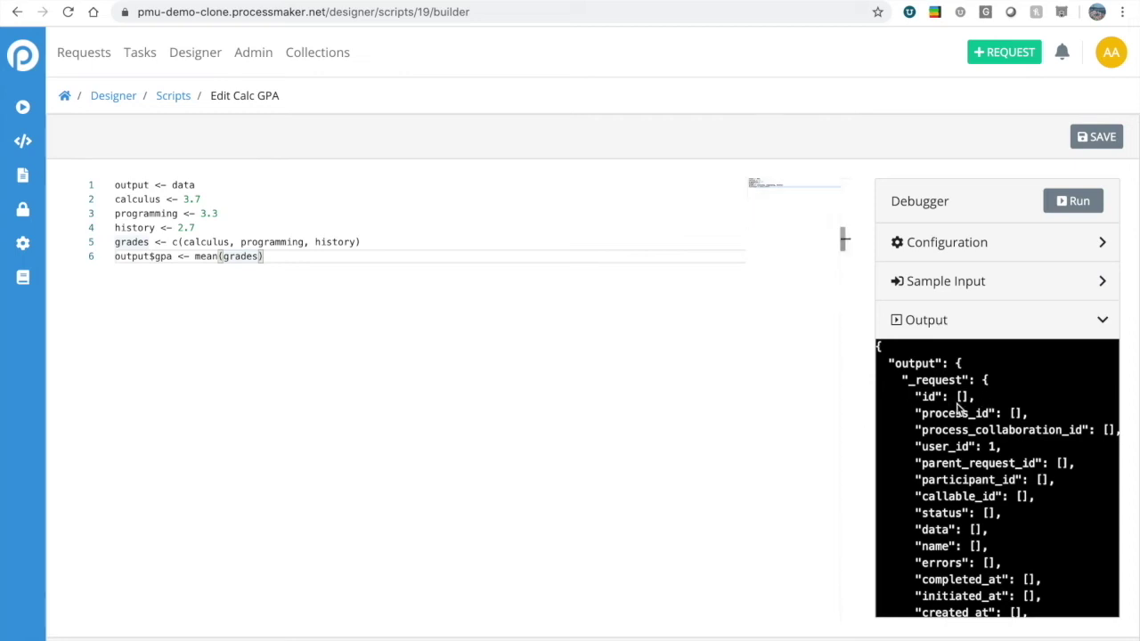
Confirm the debugger output shows gpa 3.2333 and save the Calc GPA script.
scroll(959, 408, "down", 3)
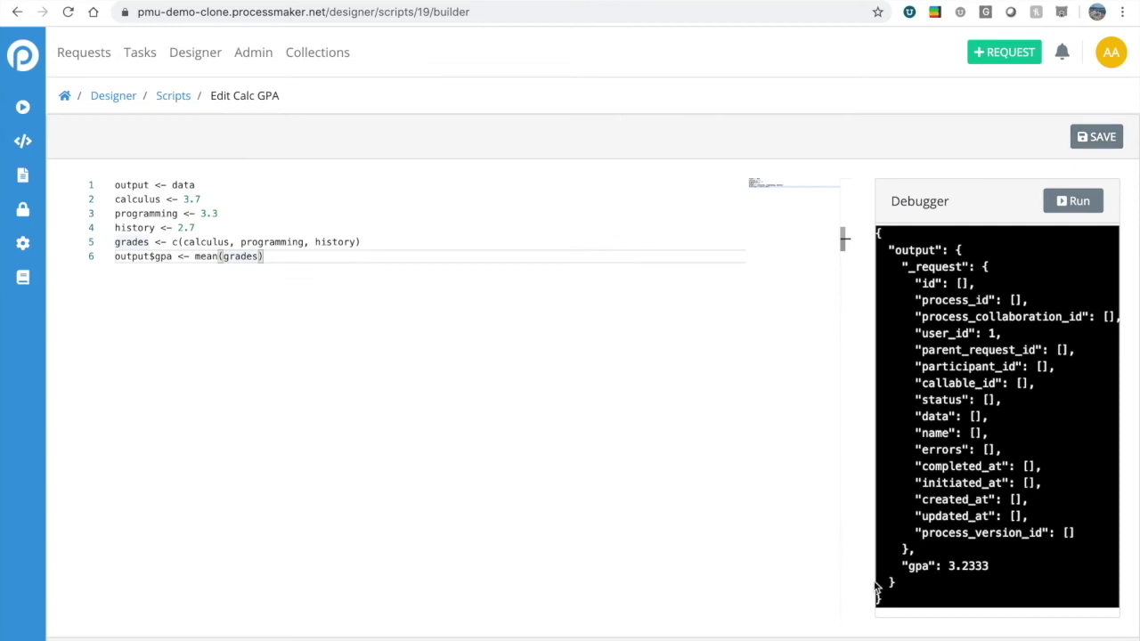
left_click(1096, 136)
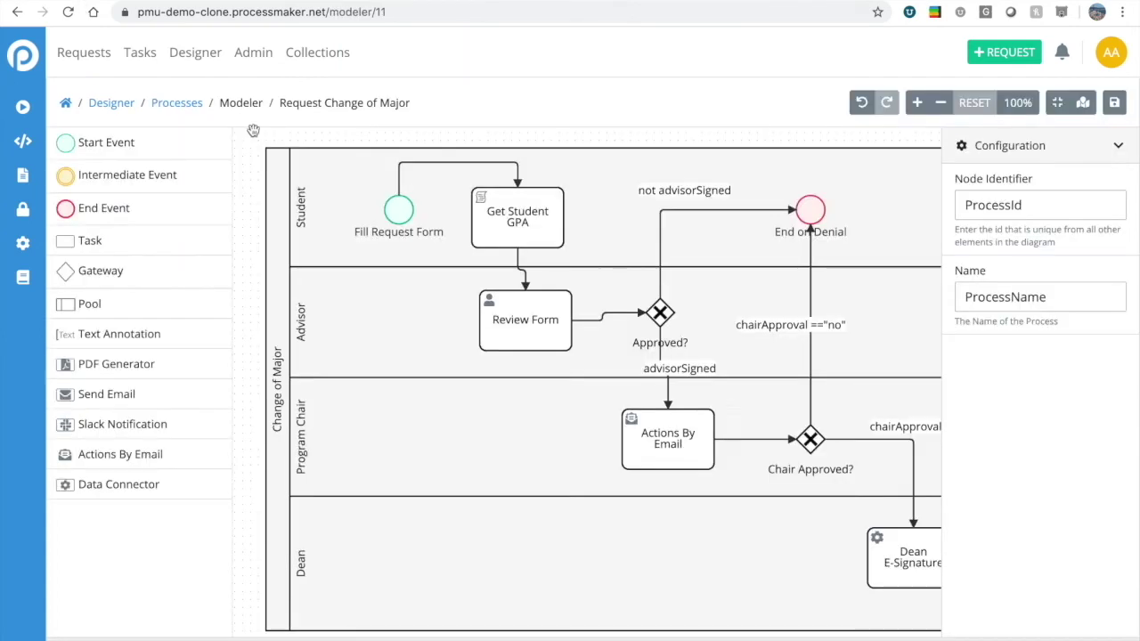
Assign the Calc GPA script to the Get Student GPA task, then open the Review Form's screen.
left_click(499, 227)
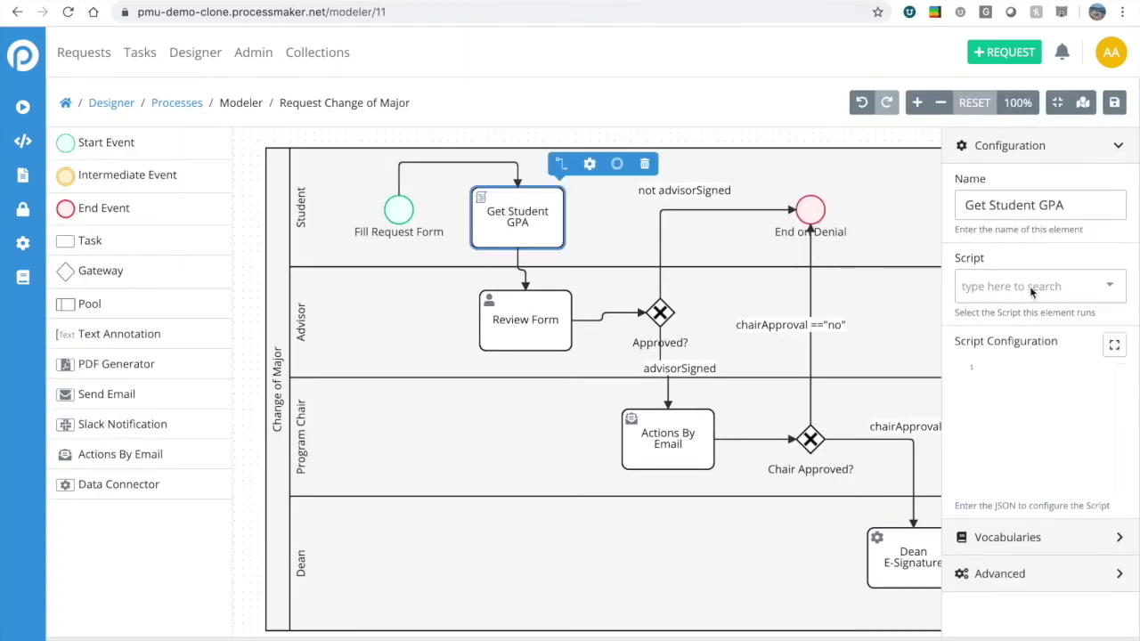
left_click(1030, 288)
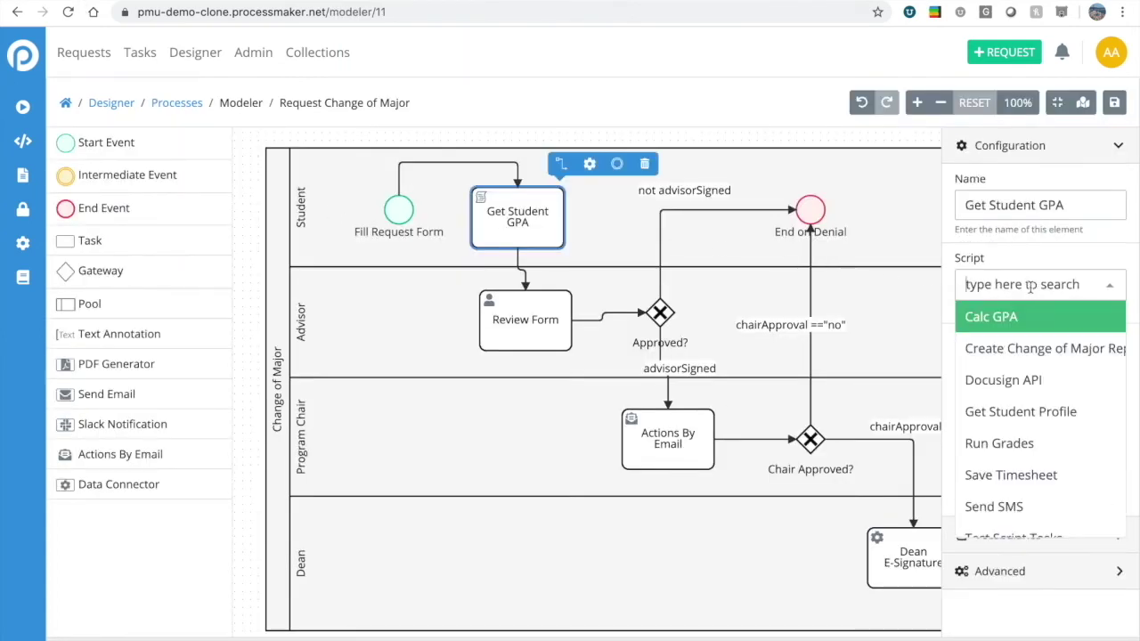
left_click(1001, 322)
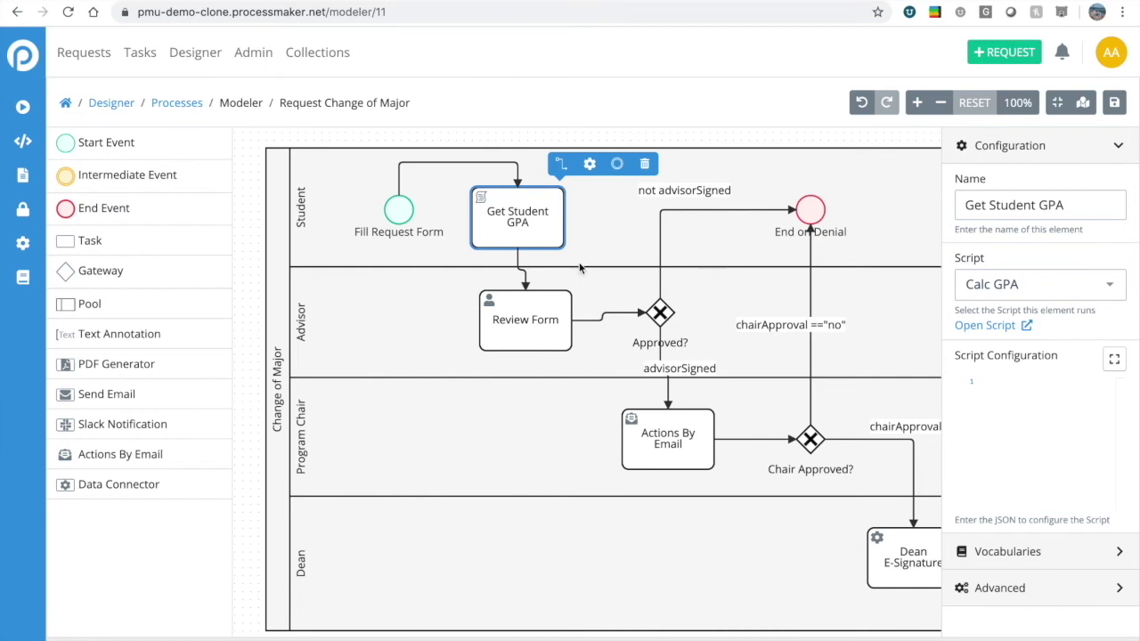
left_click(521, 320)
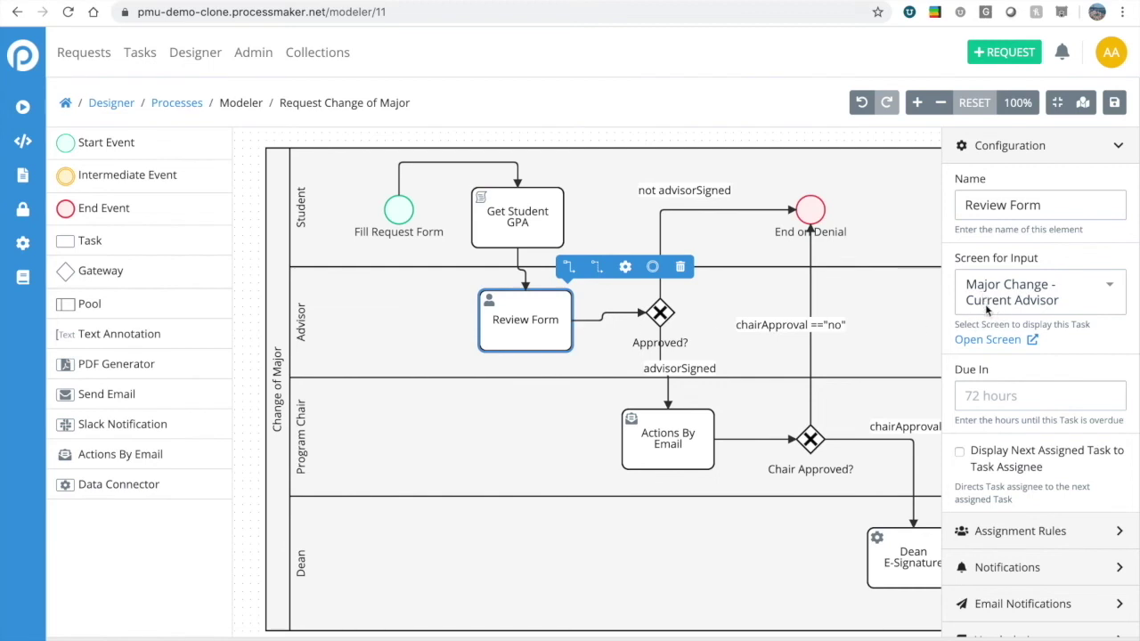
left_click(989, 341)
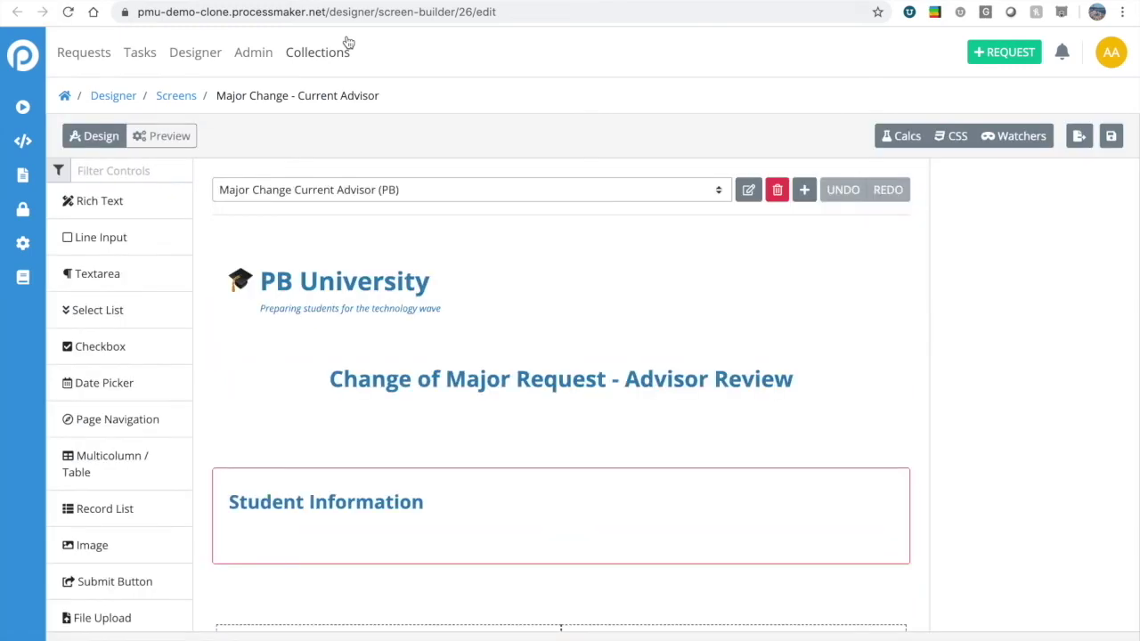
Add the line 'GPA: {{gpa}}' below Email in the Name/Email text block.
scroll(517, 316, "down", 3)
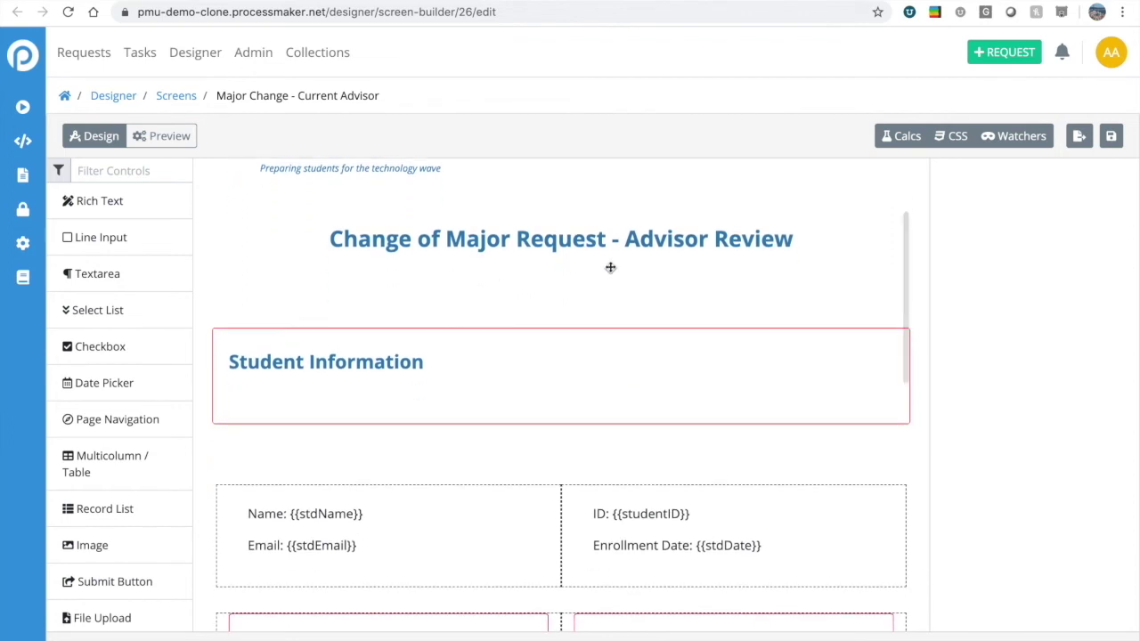
scroll(733, 264, "down", 1)
scroll(733, 264, "down", 4)
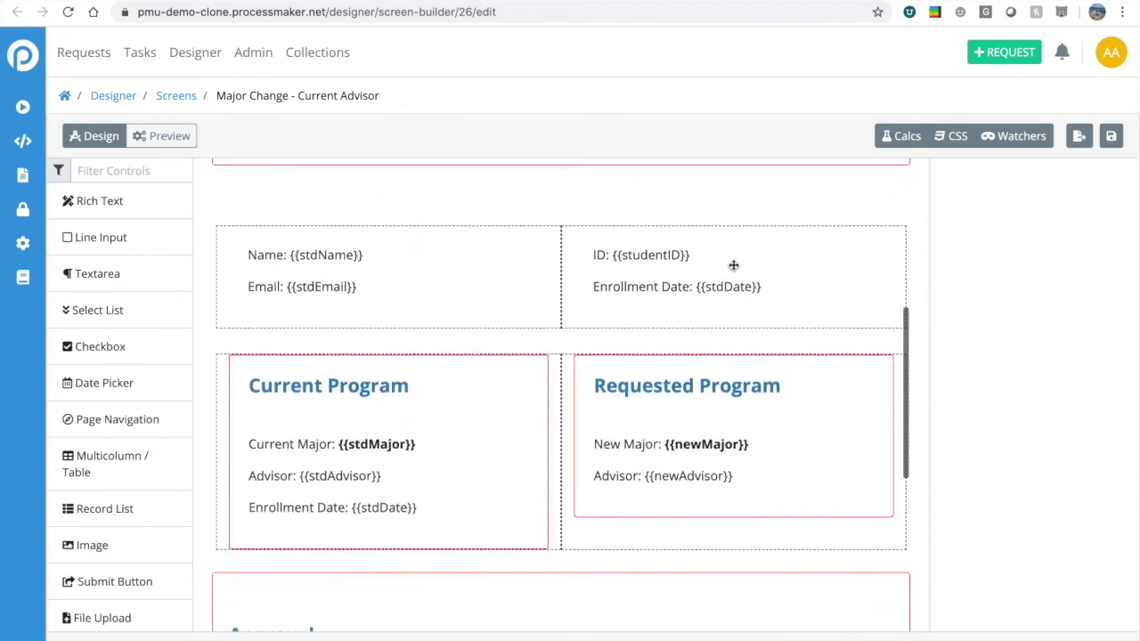
scroll(663, 320, "up", 4)
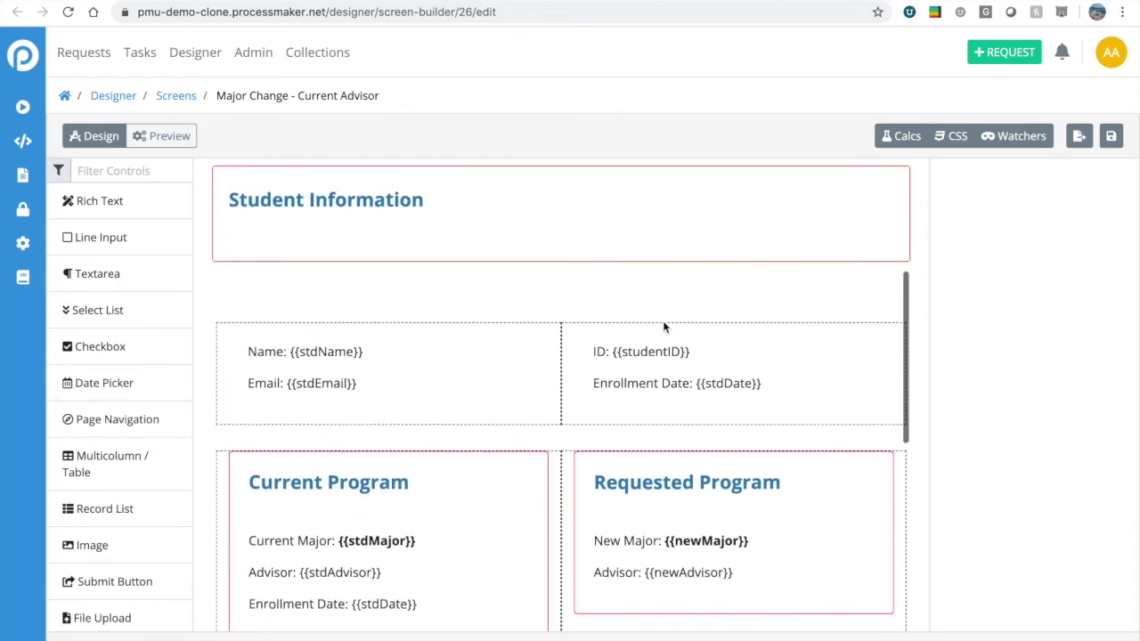
scroll(662, 321, "down", 2)
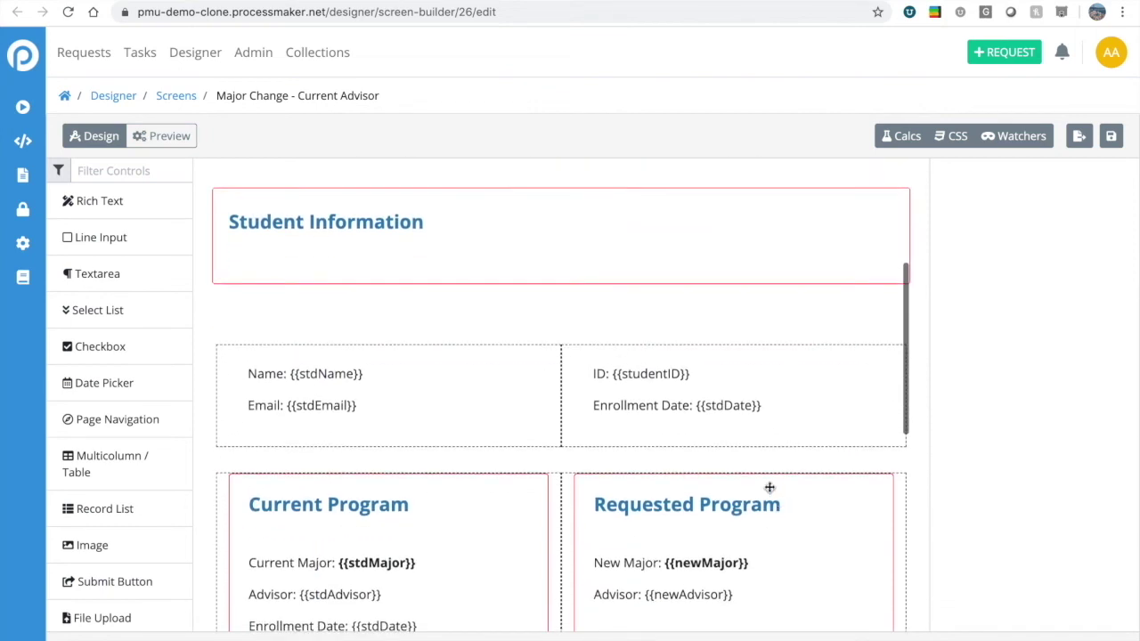
scroll(768, 484, "down", 1)
left_click(383, 387)
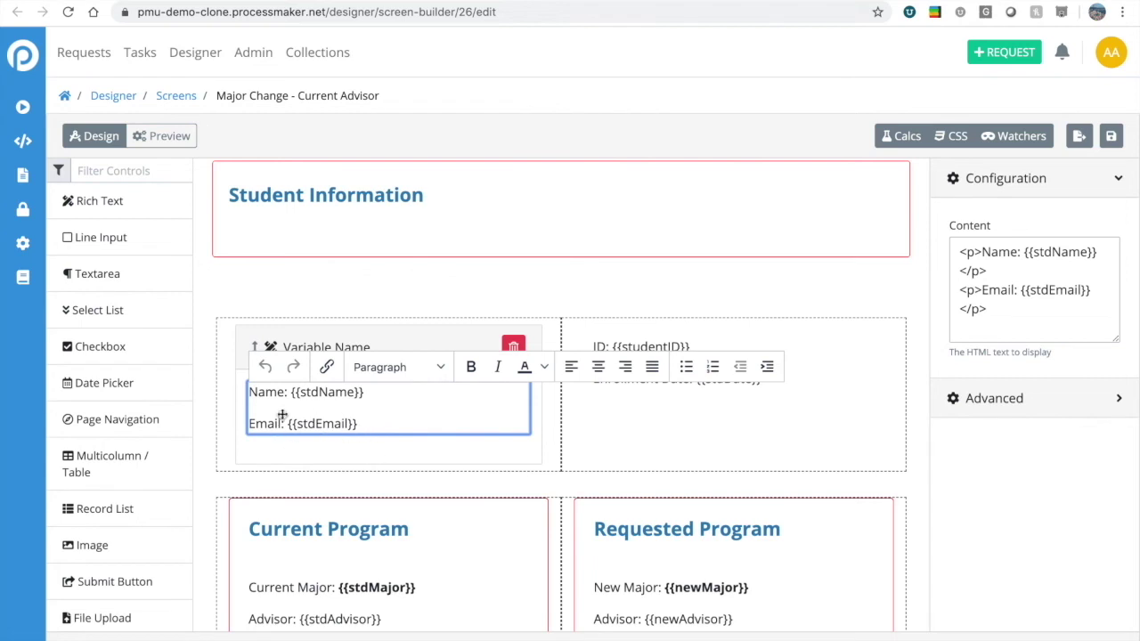
key("Return")
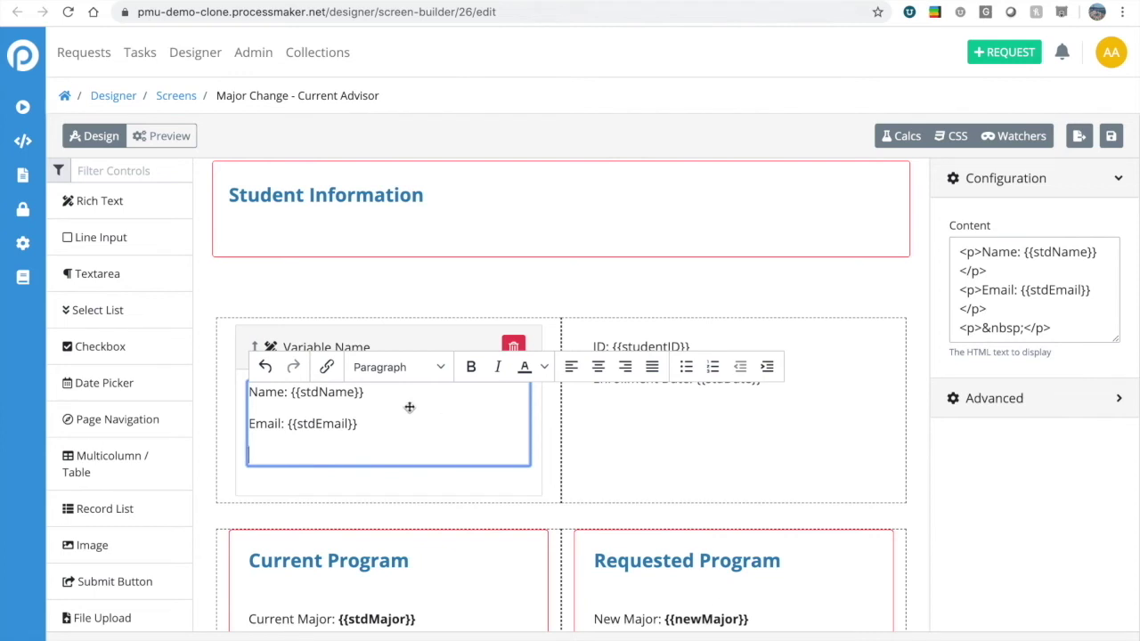
scroll(410, 408, "up", 1)
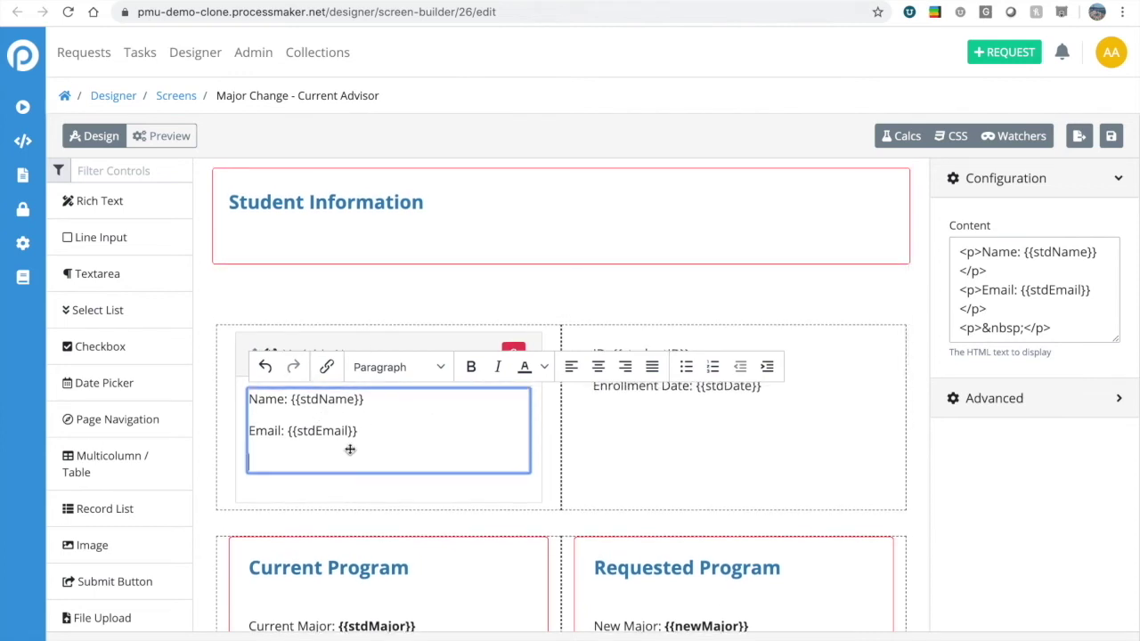
type("GPA: ")
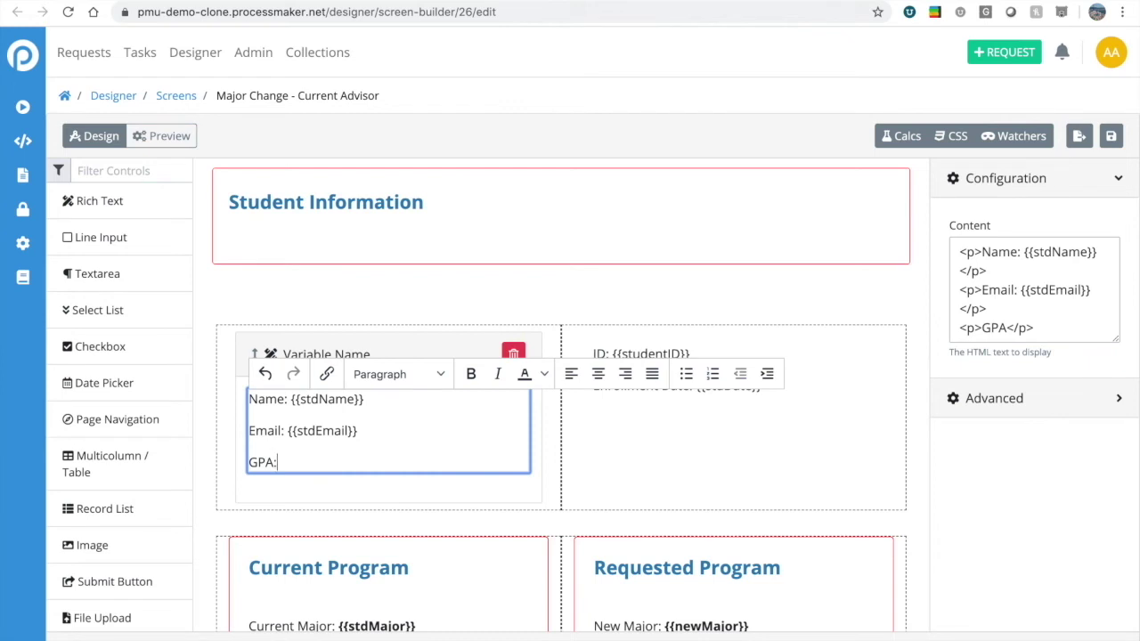
type("{{gpa}}")
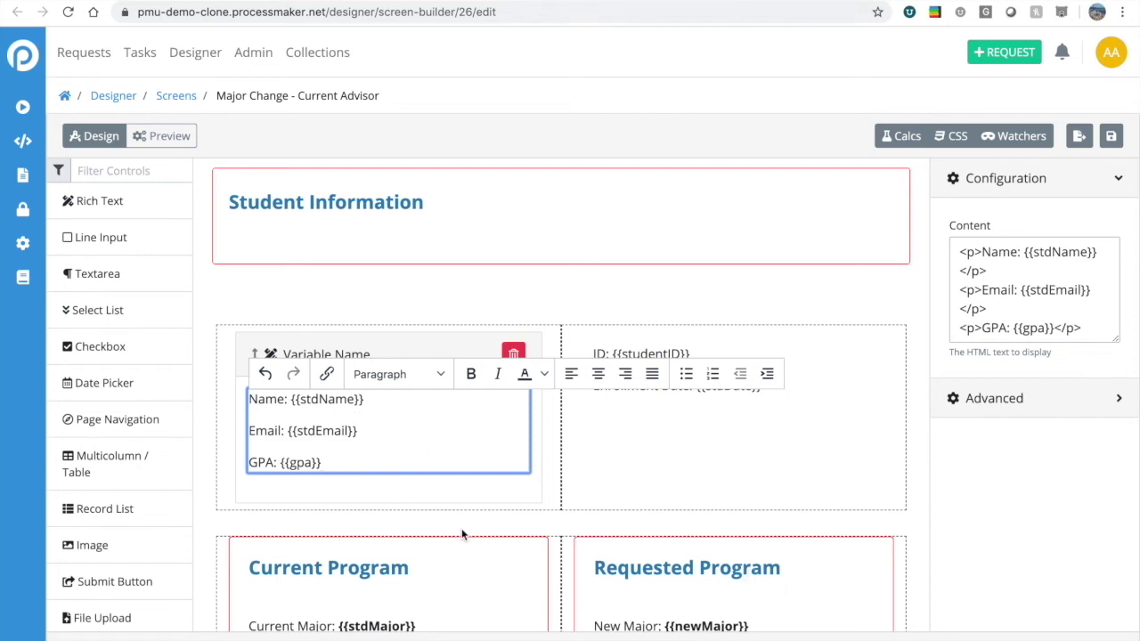
left_click(678, 536)
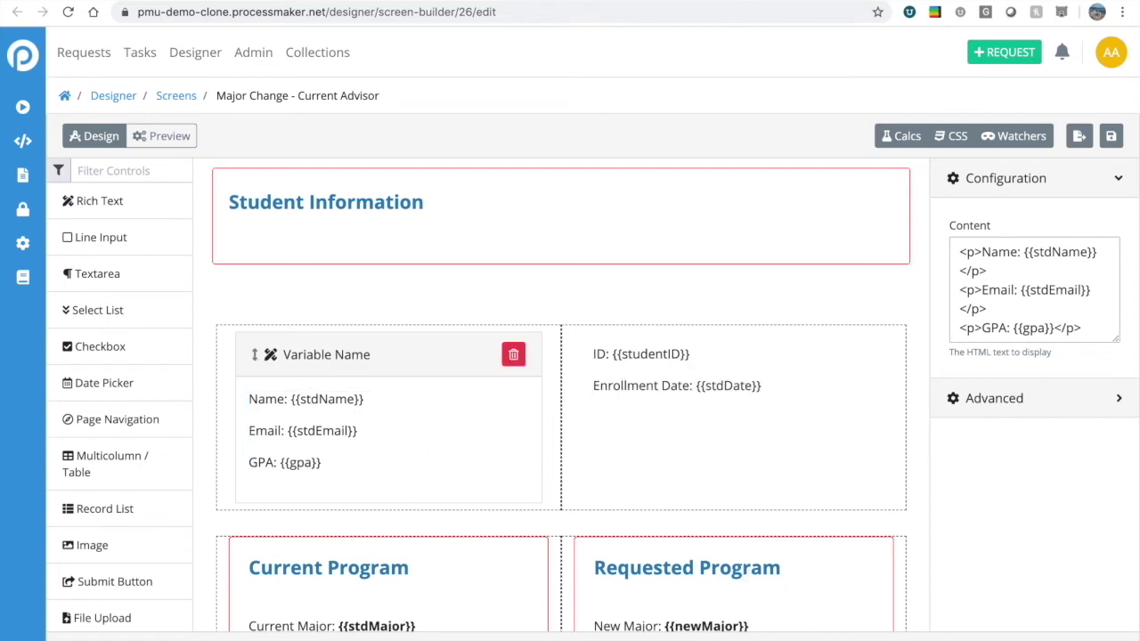
Preview the Major Change - Current Advisor screen, then save it.
left_click(164, 139)
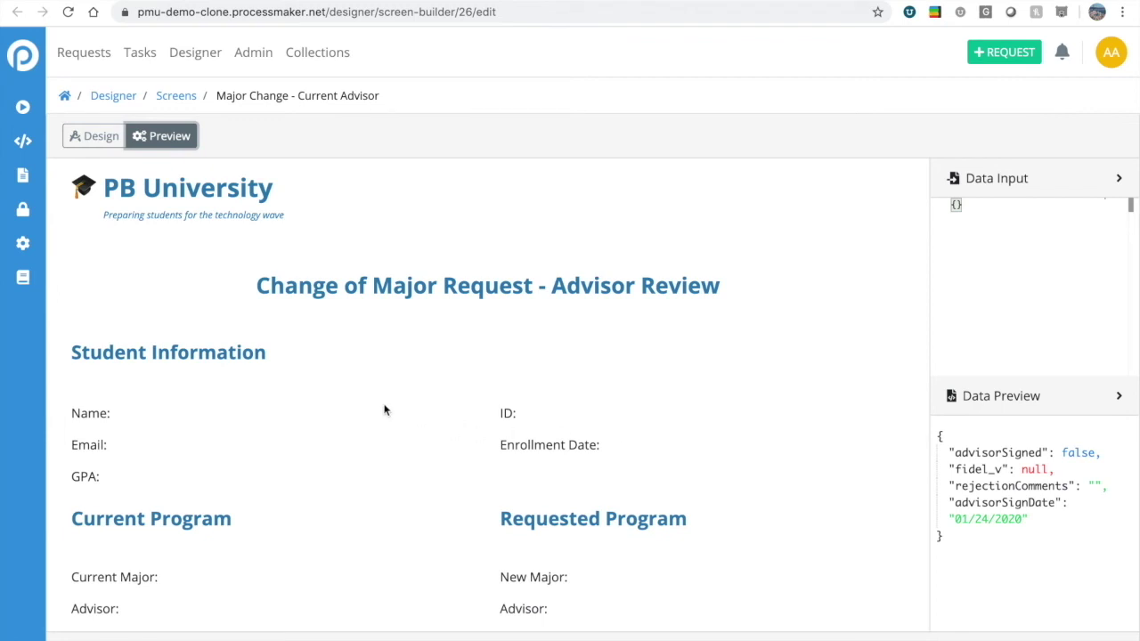
scroll(116, 422, "down", 1)
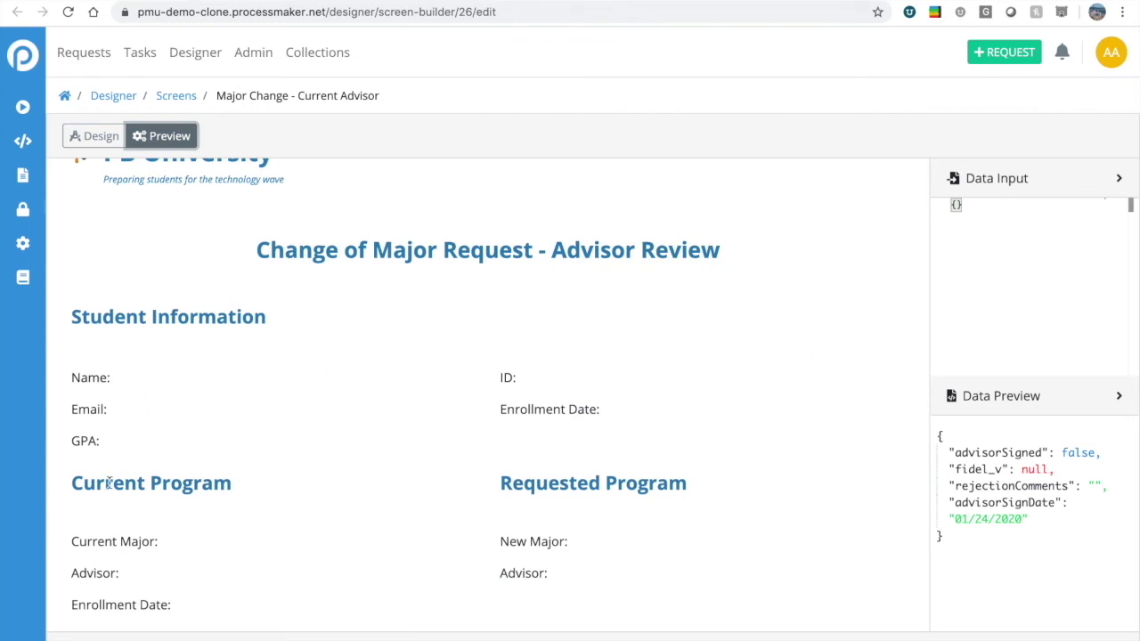
left_click(101, 138)
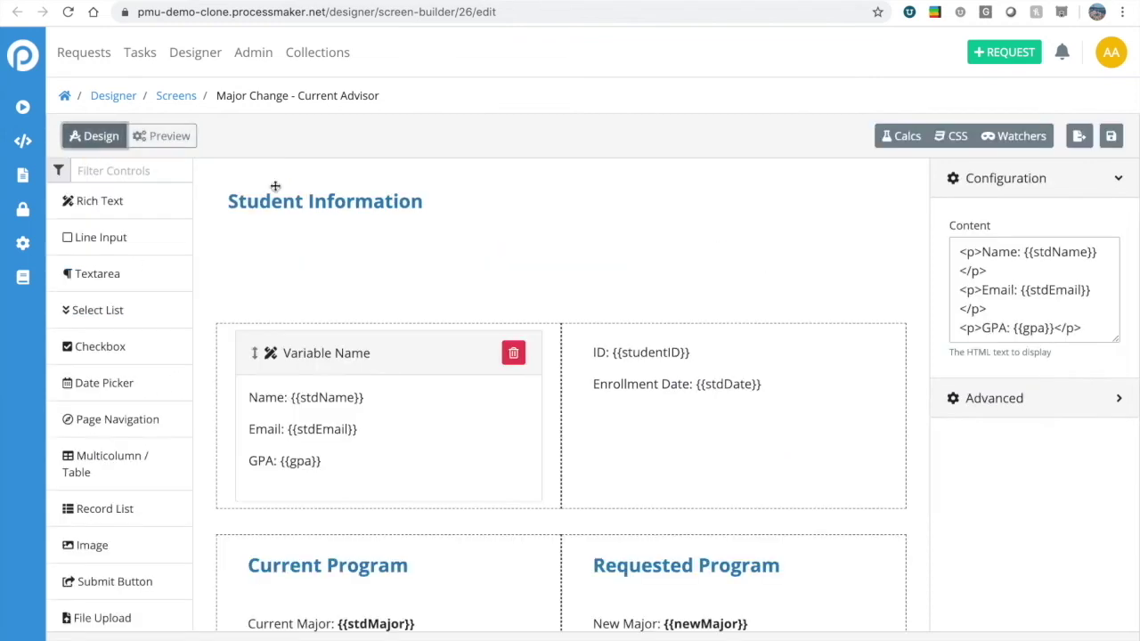
left_click(1112, 136)
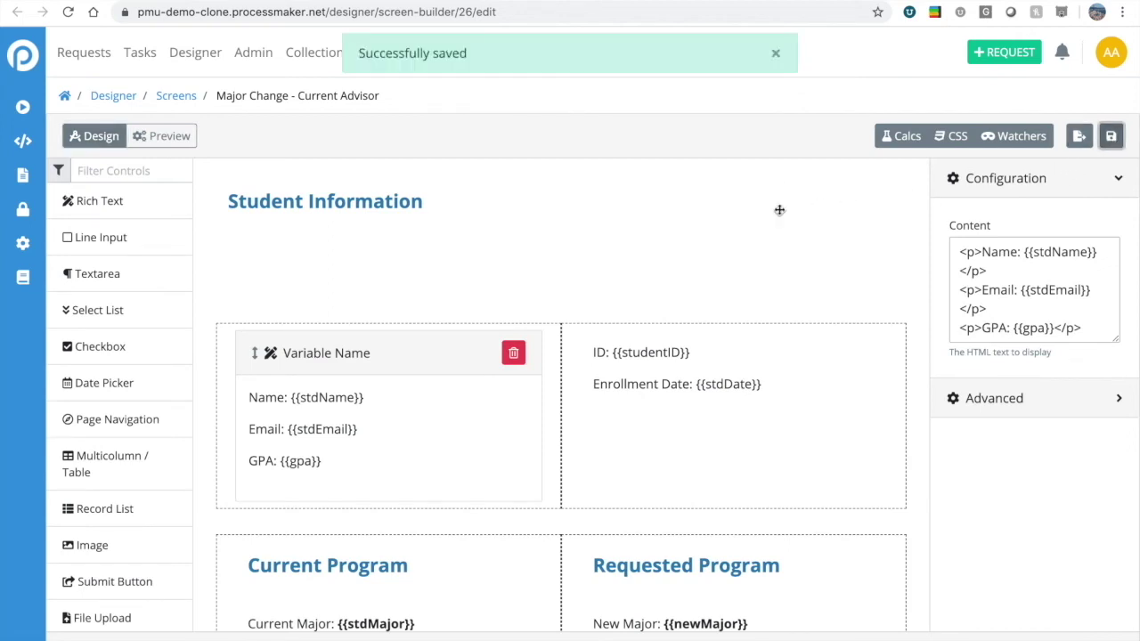
left_click(776, 53)
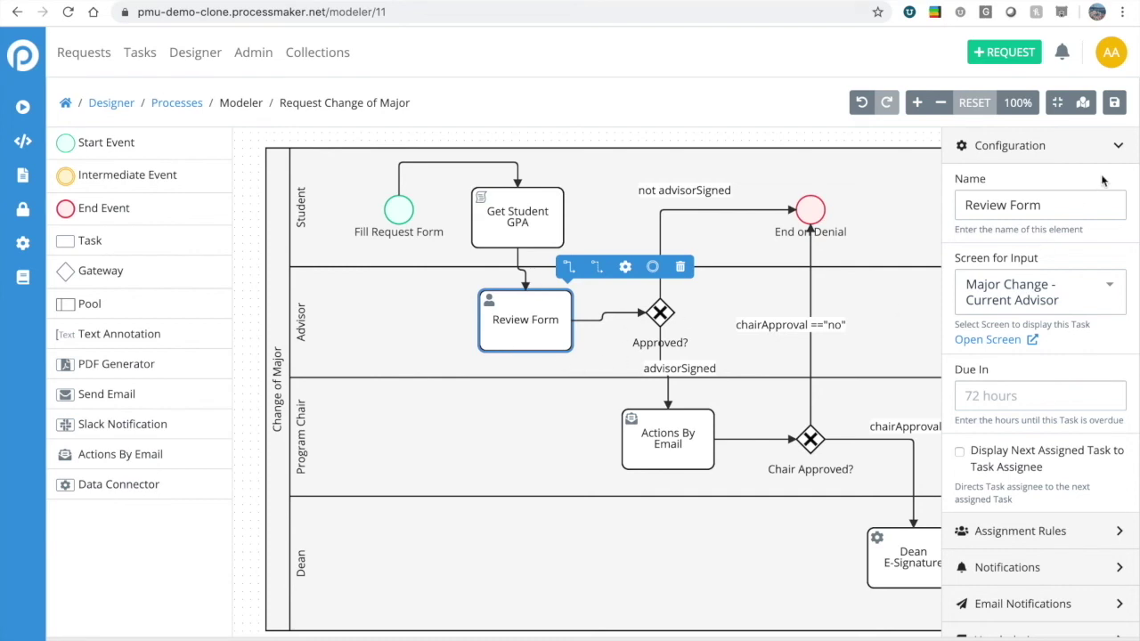
Save the Request Change of Major process and go to PB University's Student Services page.
left_click(1113, 102)
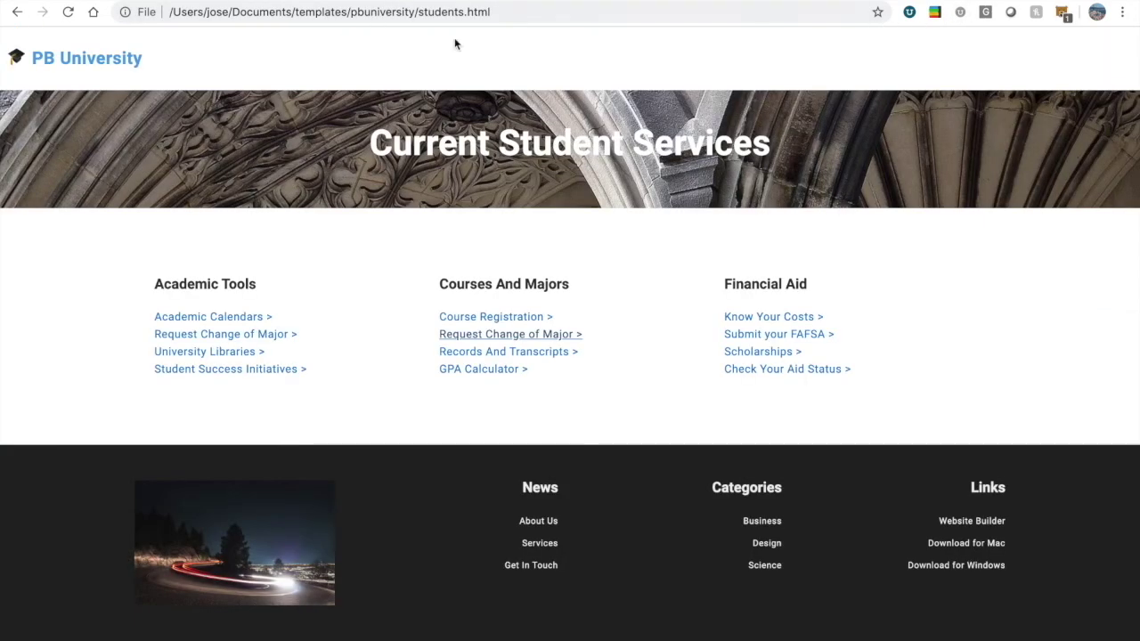
left_click(91, 67)
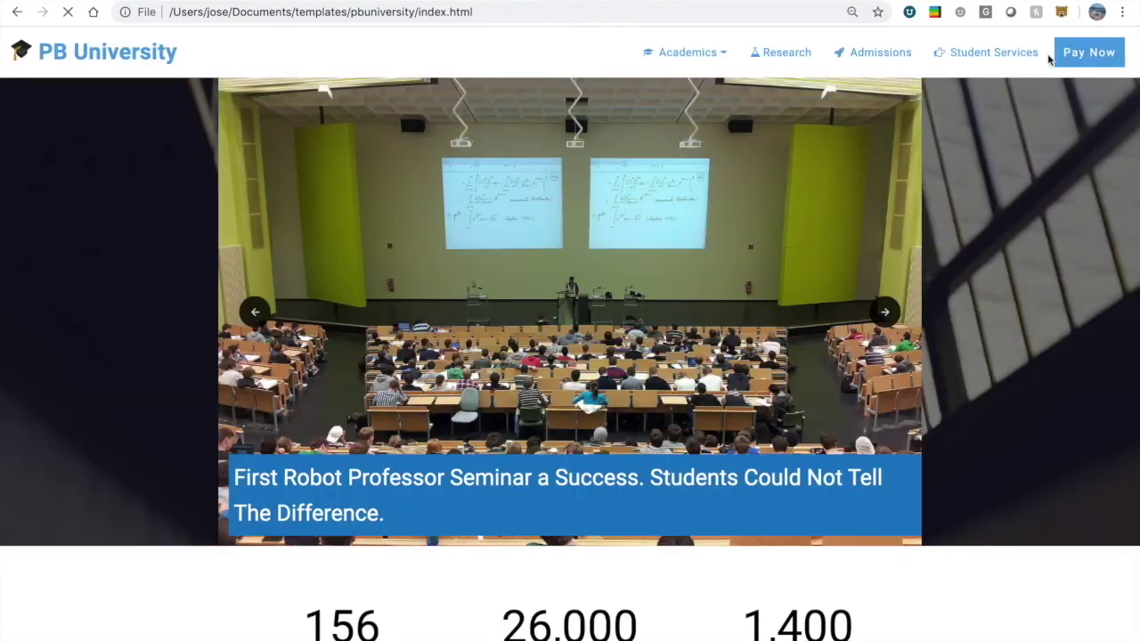
left_click(981, 53)
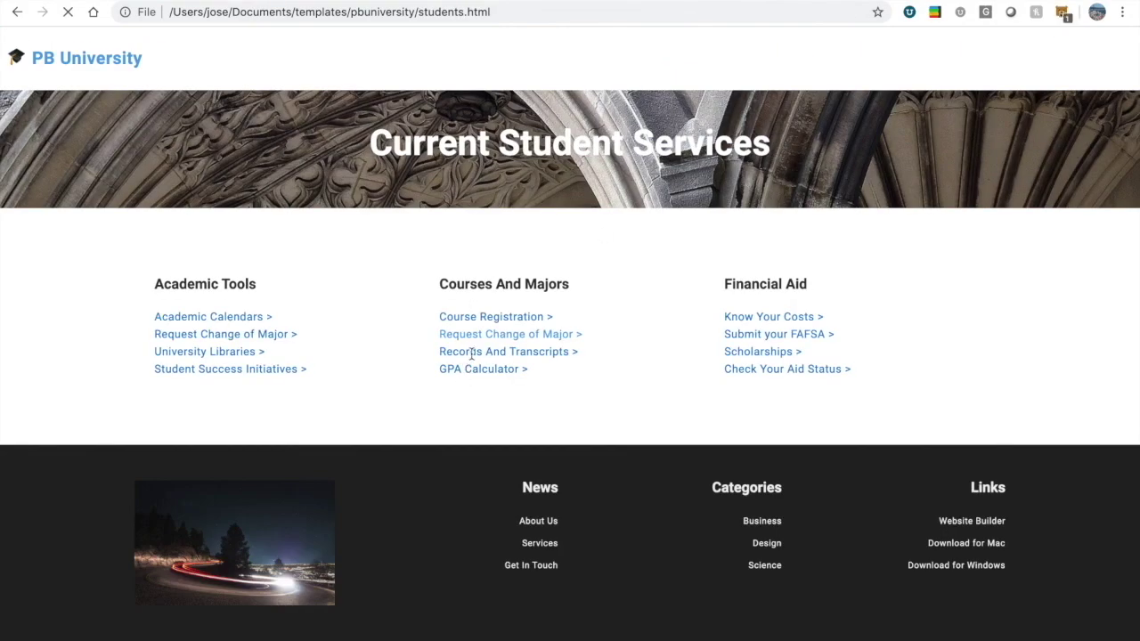
Submit a Request Change of Major form choosing Music as the new program, then close it.
left_click(520, 336)
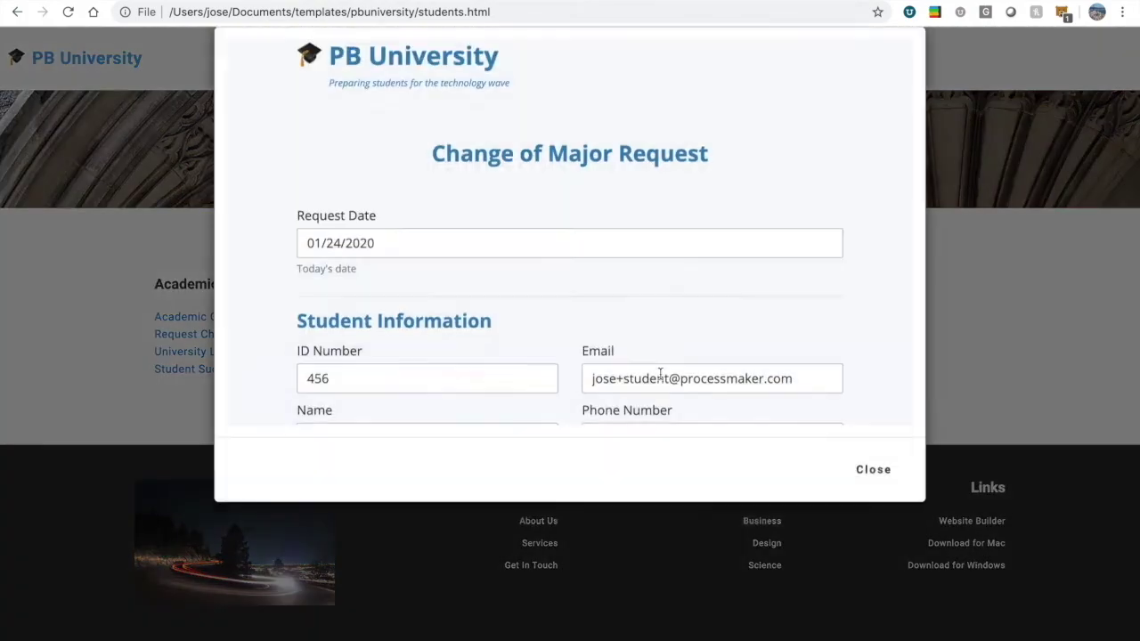
scroll(514, 374, "down", 3)
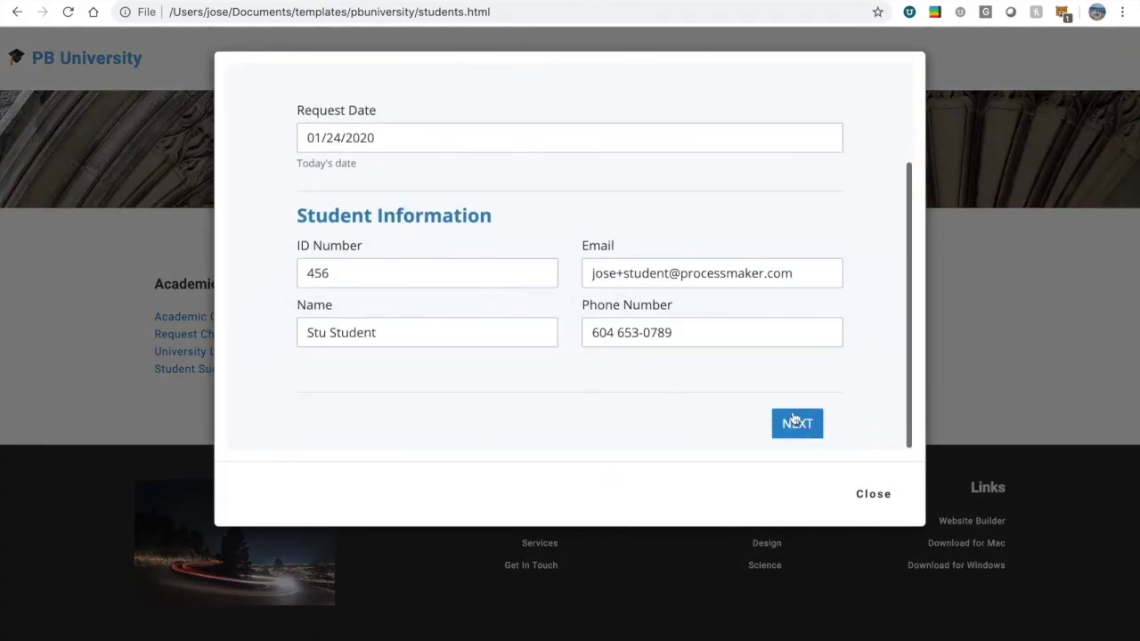
left_click(795, 422)
left_click(685, 298)
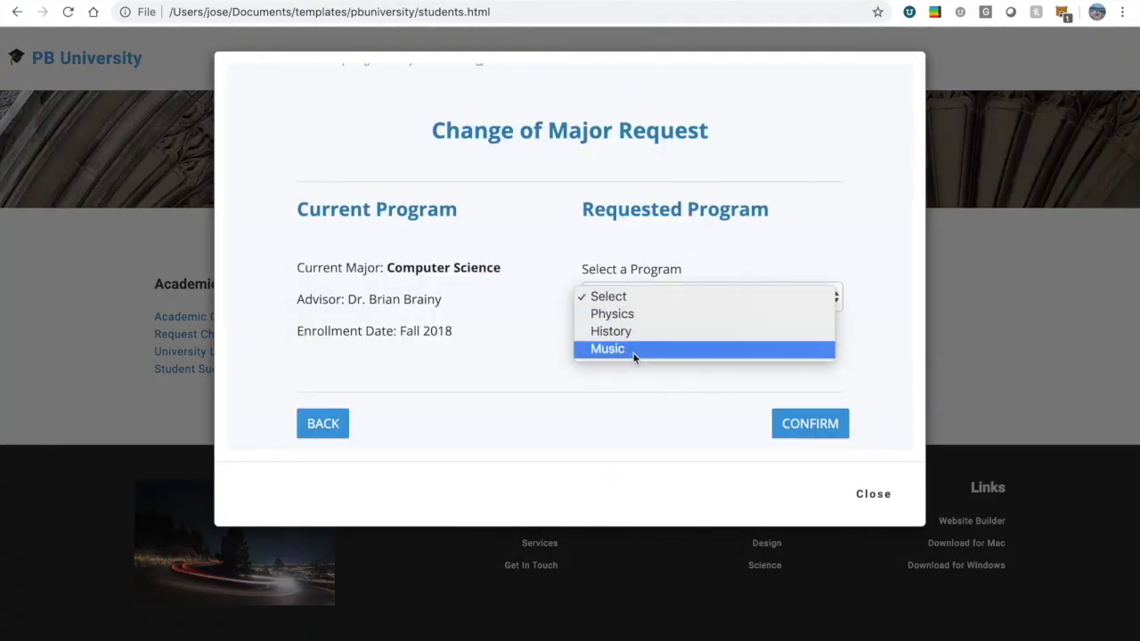
left_click(745, 354)
left_click(804, 432)
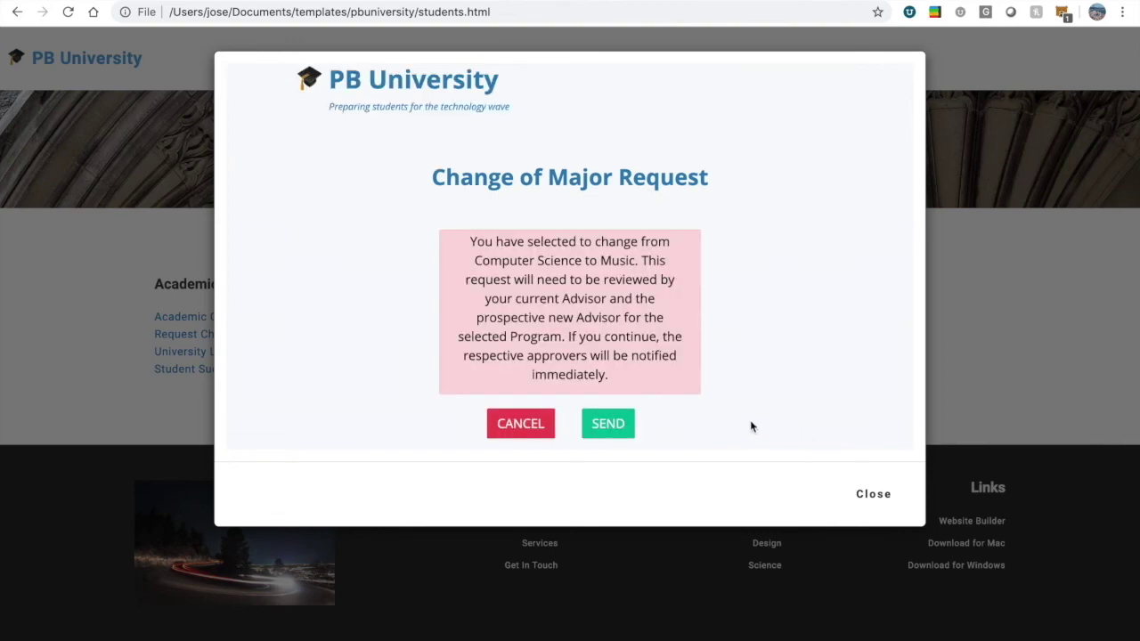
left_click(605, 422)
left_click(872, 494)
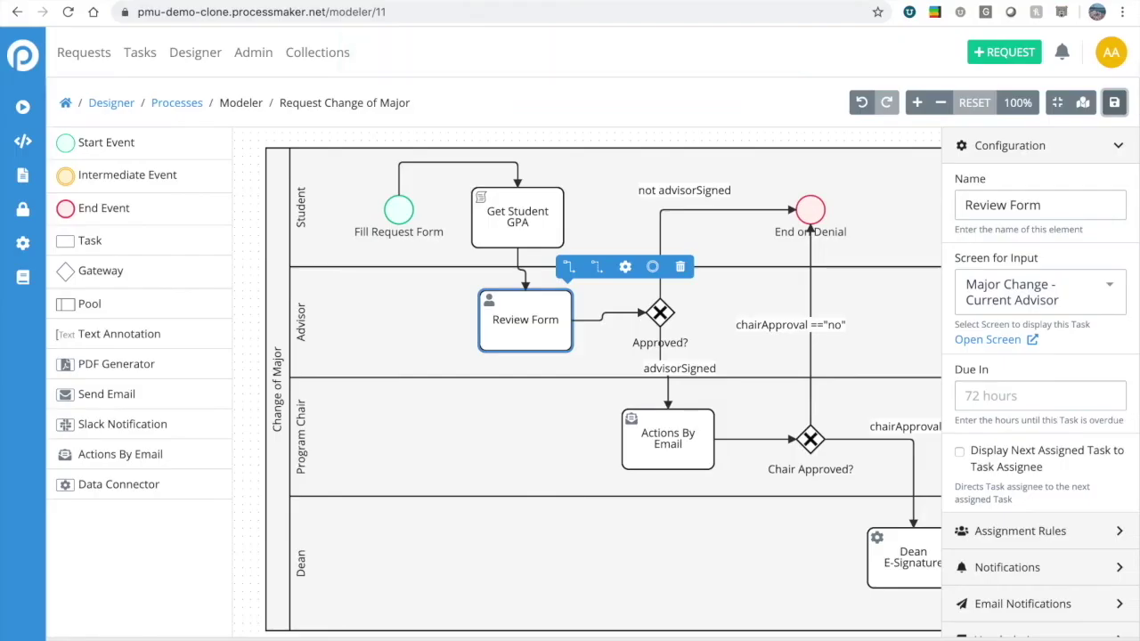
Log out of the admin account and sign in with the professor's username and password.
left_click(1111, 51)
left_click(1036, 239)
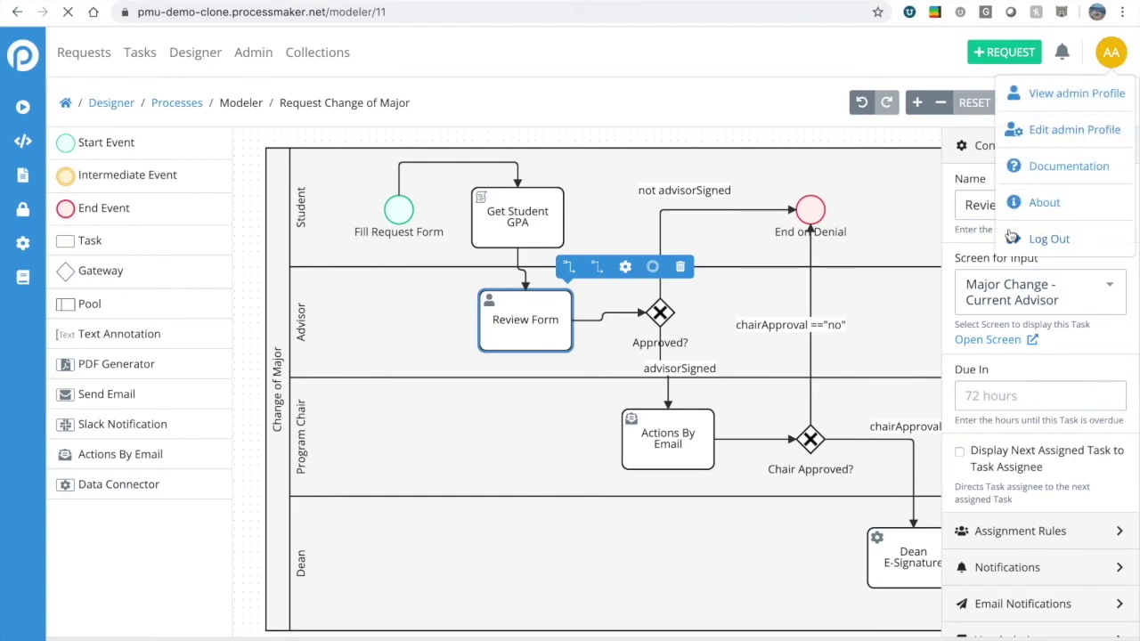
left_click(603, 196)
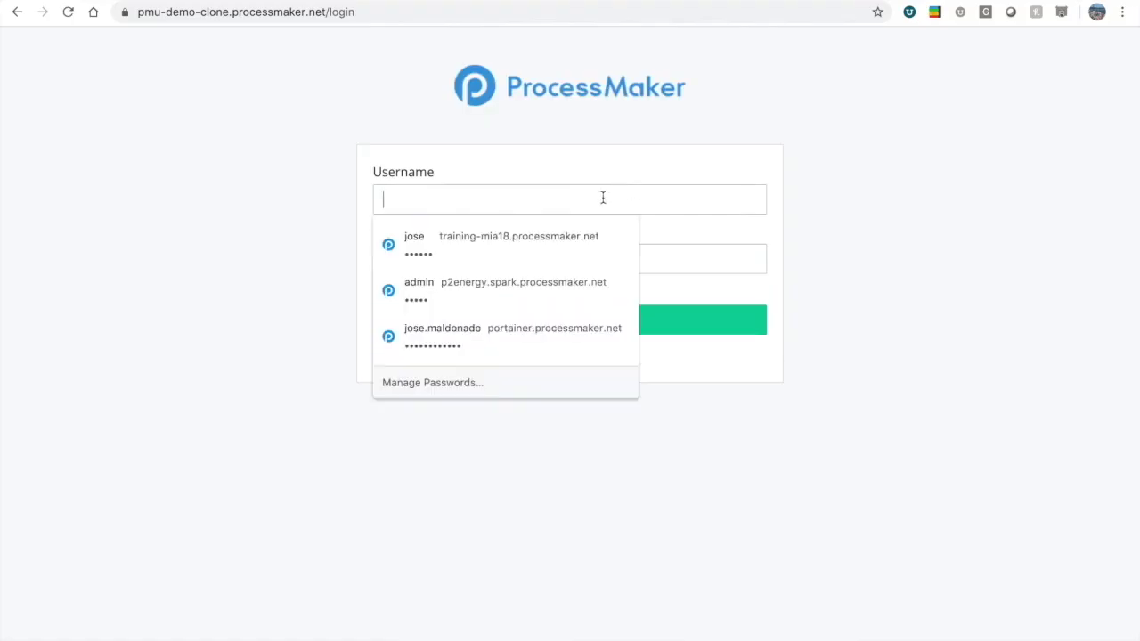
type("professor")
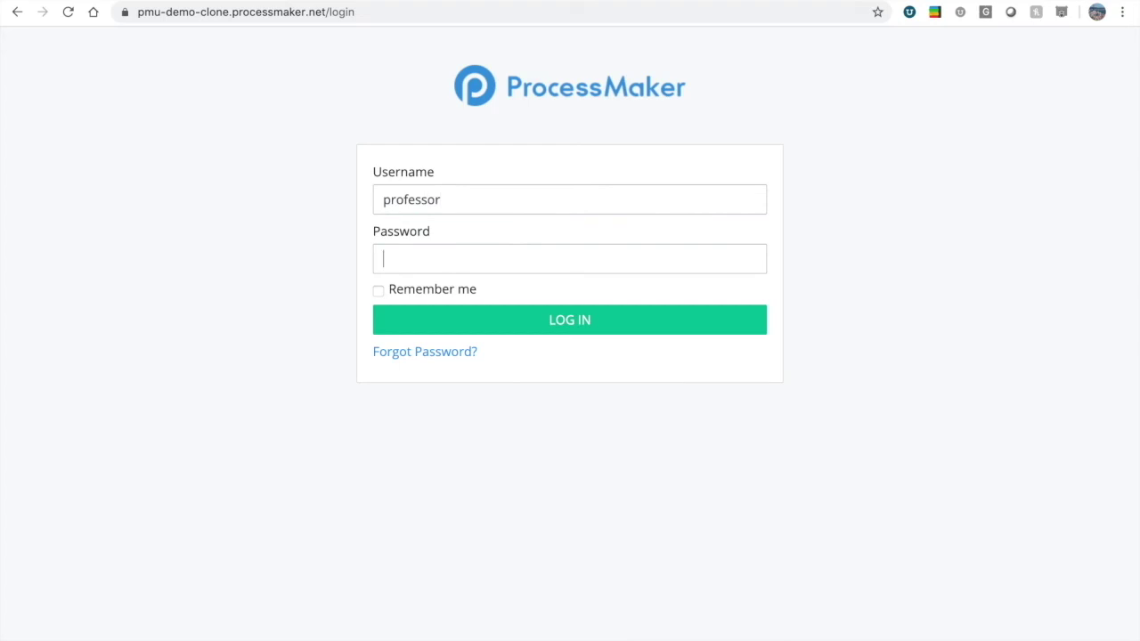
type("••••••••••••")
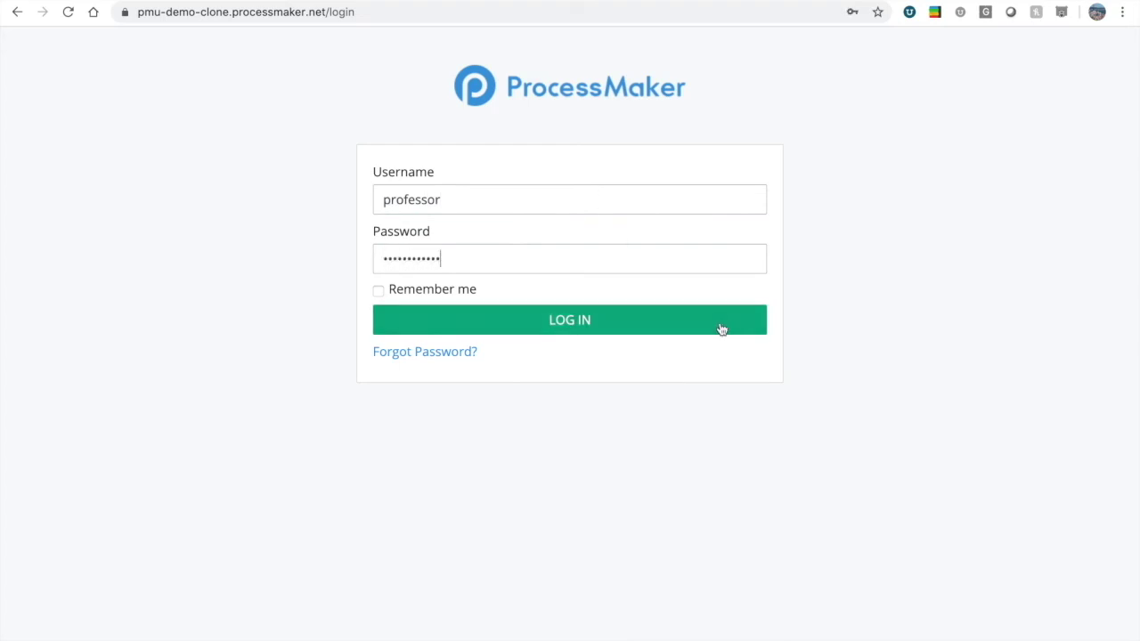
left_click(723, 325)
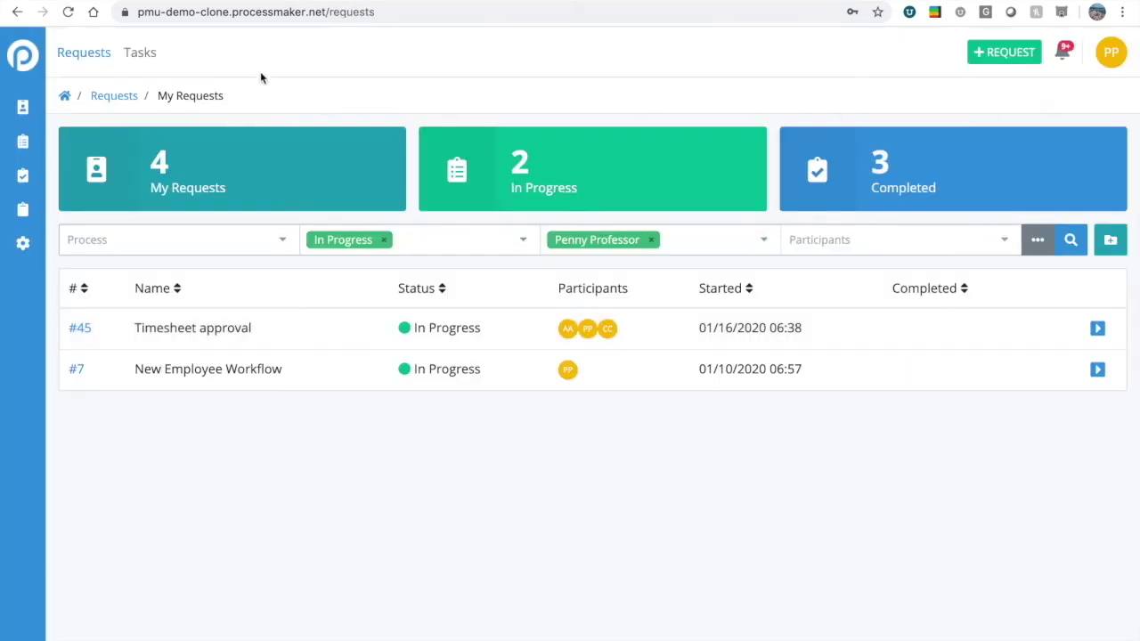
Open the Review Form task for request #105 from the Tasks page notifications.
left_click(135, 54)
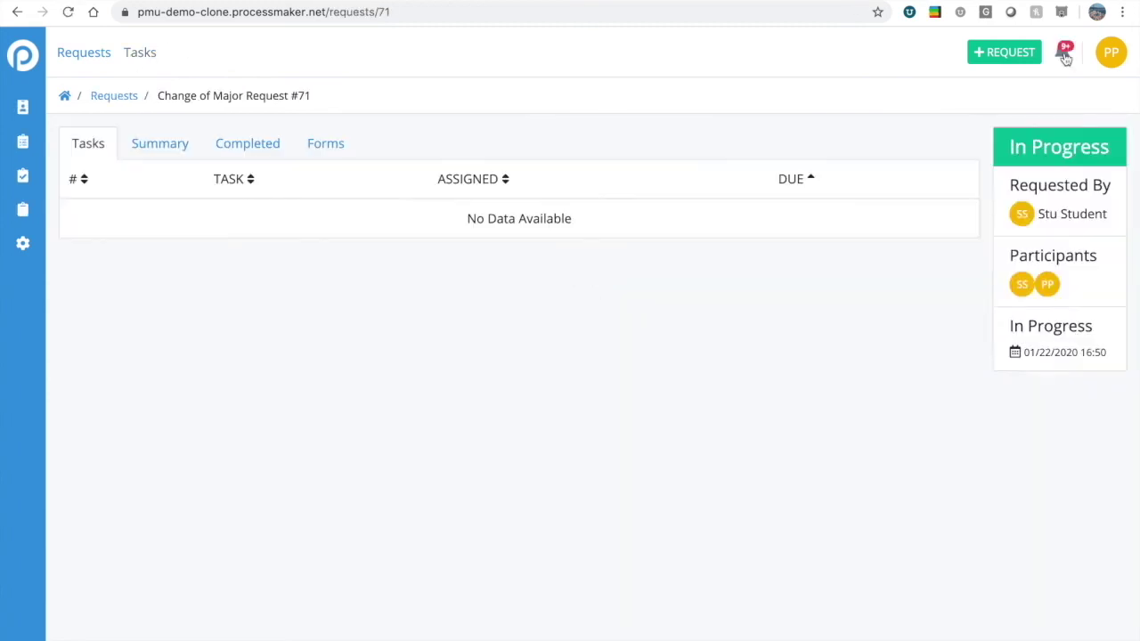
left_click(1061, 51)
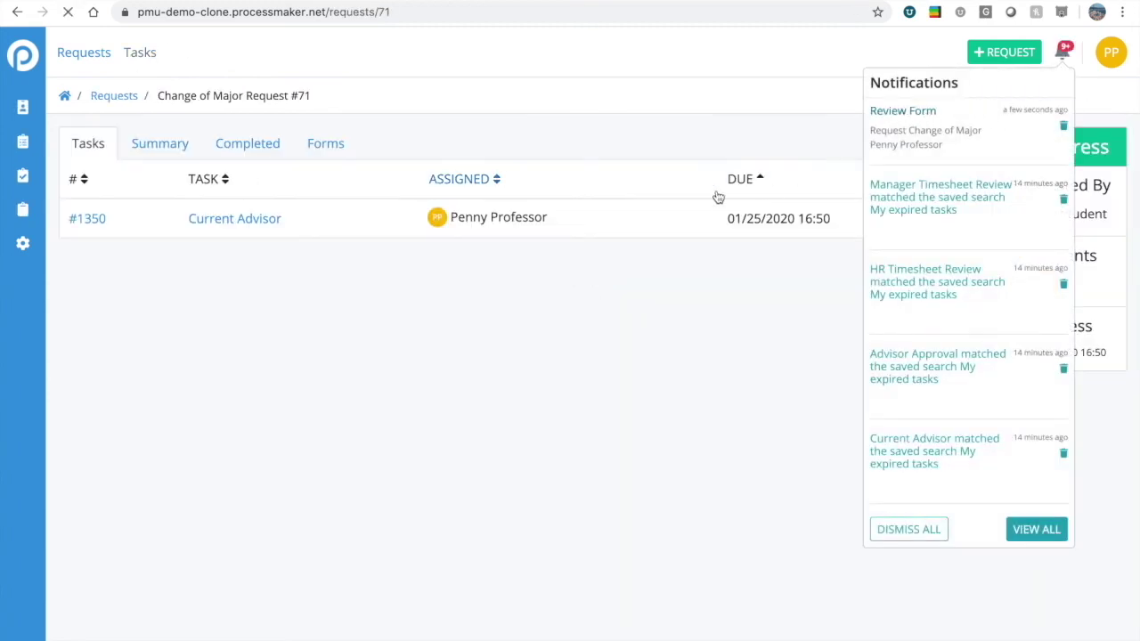
left_click(903, 110)
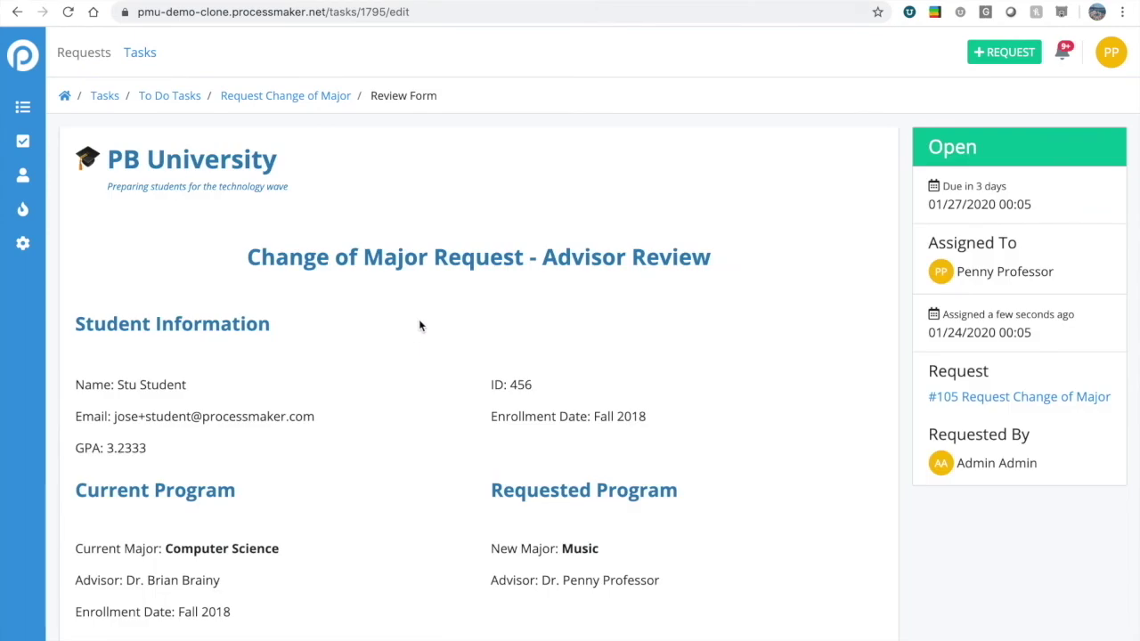
scroll(220, 439, "down", 1)
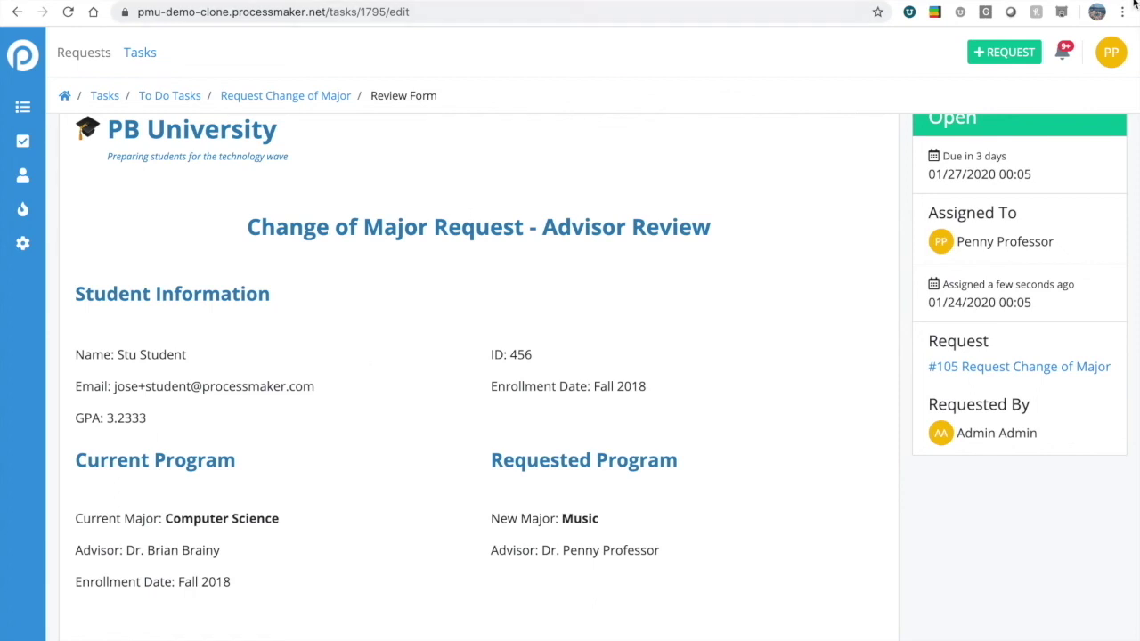
Log out of the advisor account, sign in as the administrator, and open Request Change of Major in the modeler.
left_click(1113, 54)
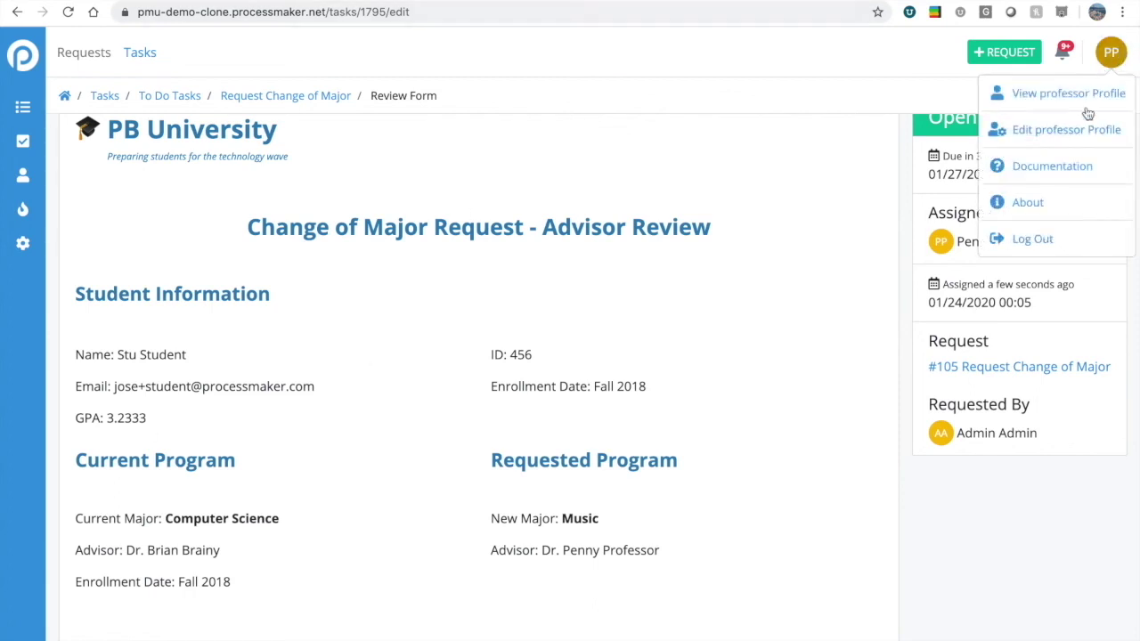
left_click(1033, 241)
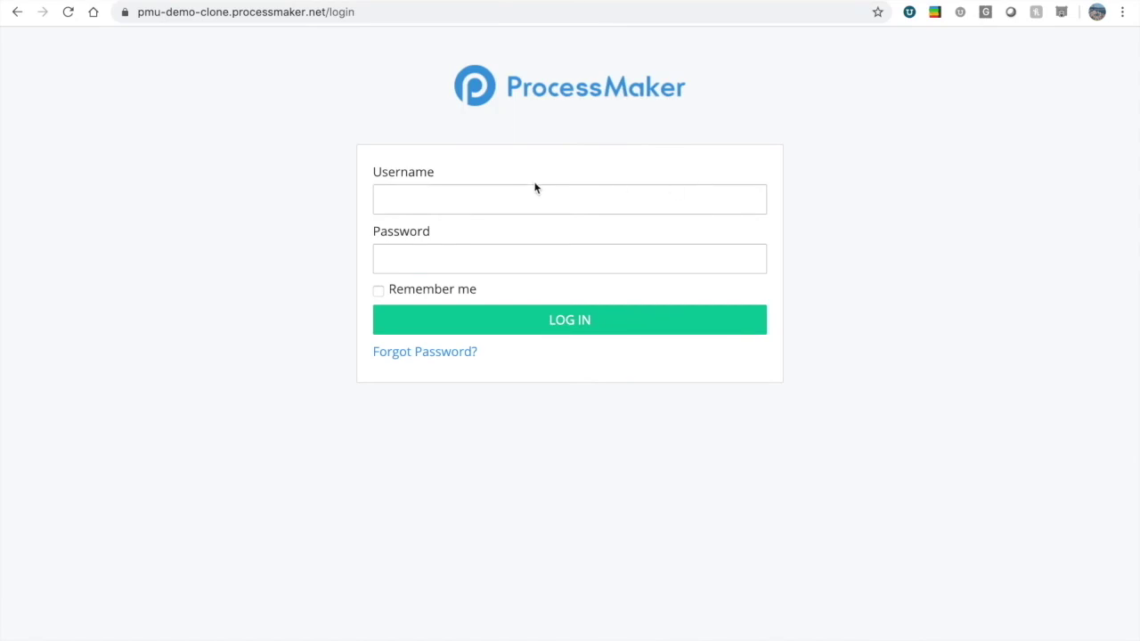
left_click(506, 201)
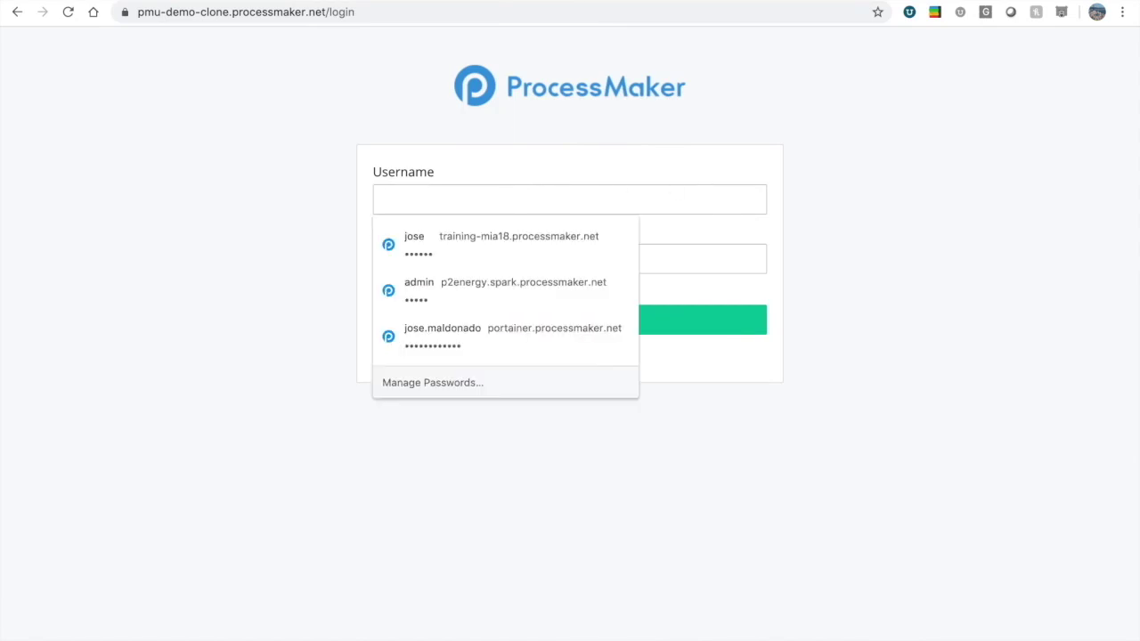
type("admin")
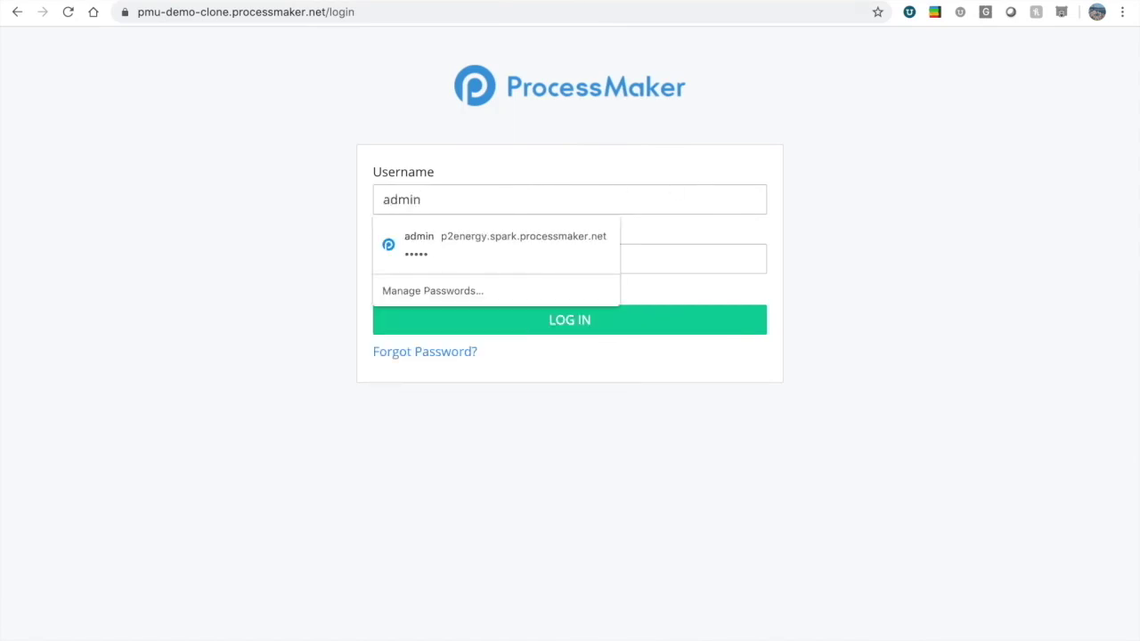
key("Tab")
type("admin123")
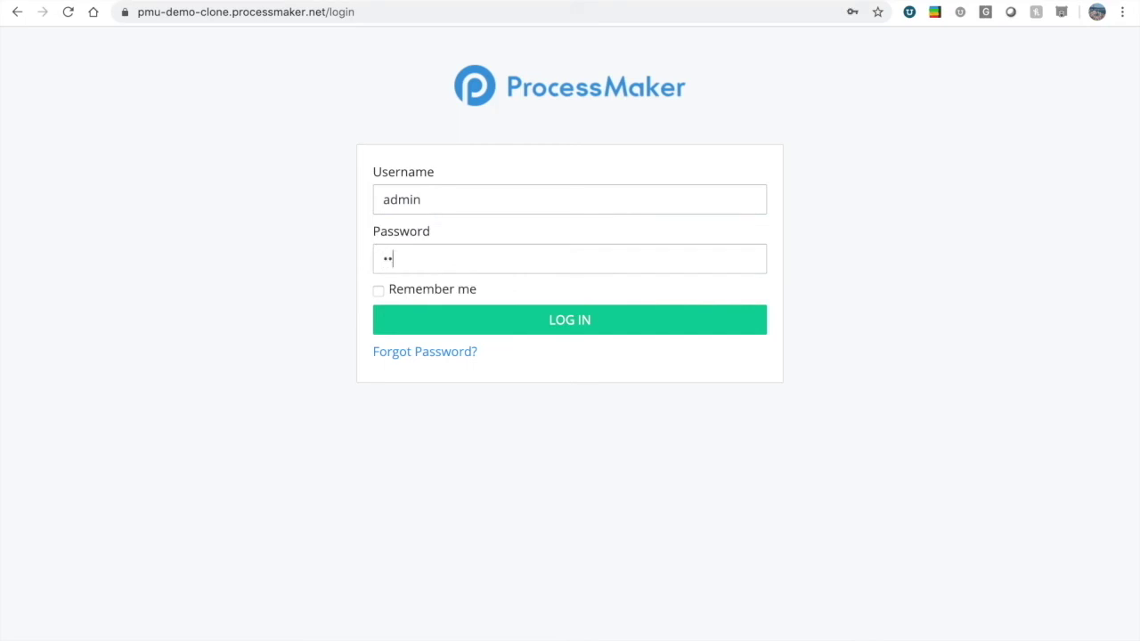
left_click(526, 318)
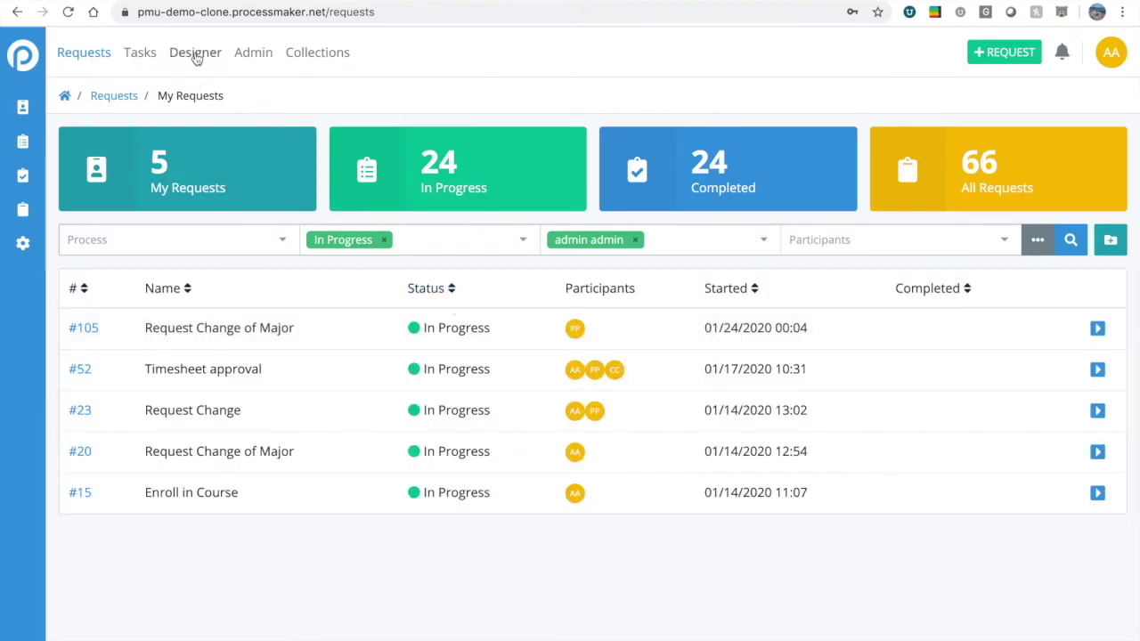
left_click(196, 52)
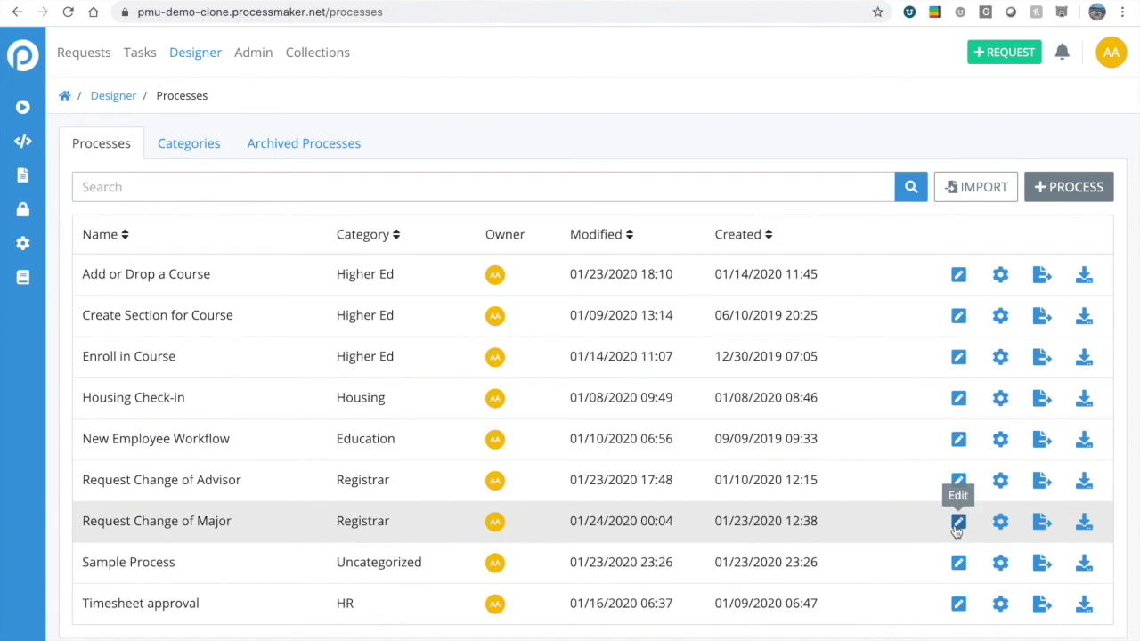
left_click(958, 522)
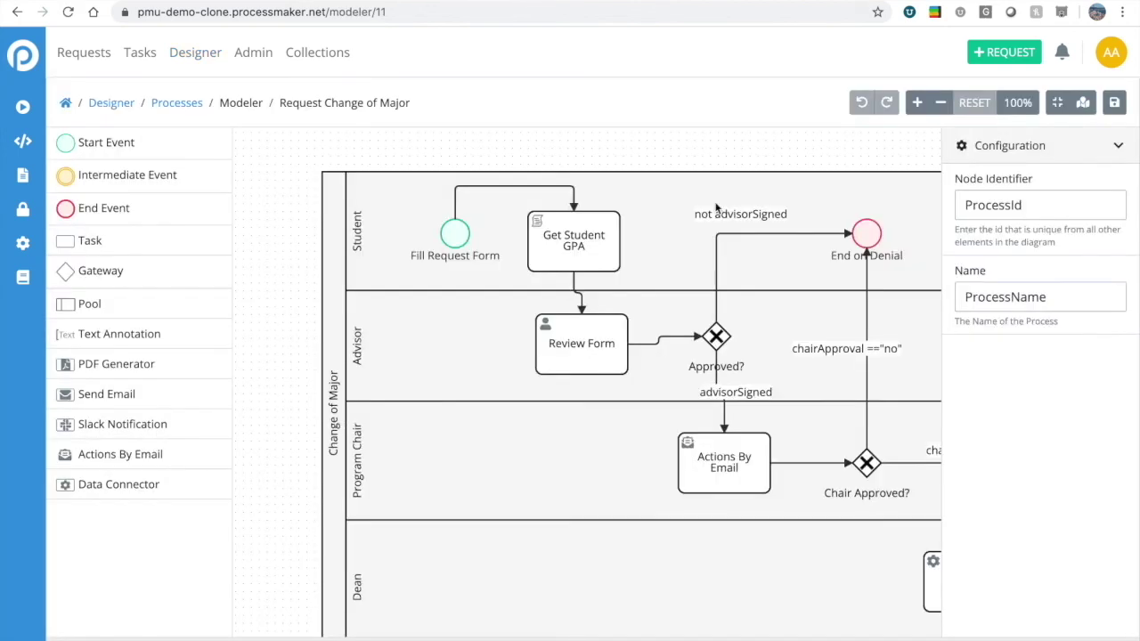
left_click_drag(718, 153, 669, 140)
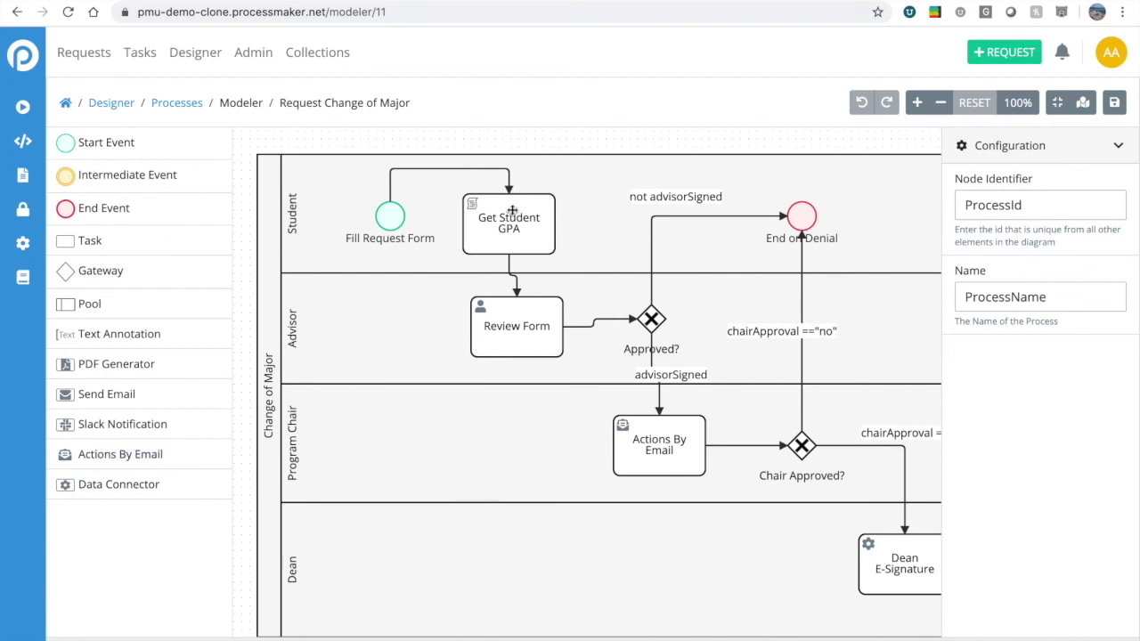
Delete the Get Student GPA task and connect the start event to a new exclusive gateway.
left_click(534, 231)
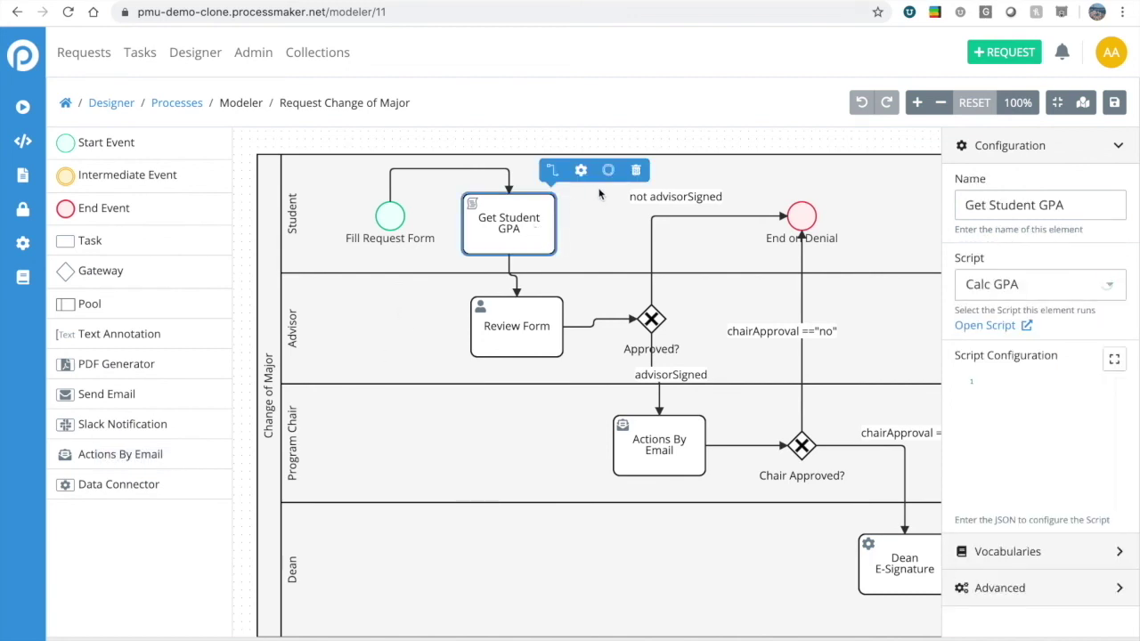
left_click(634, 173)
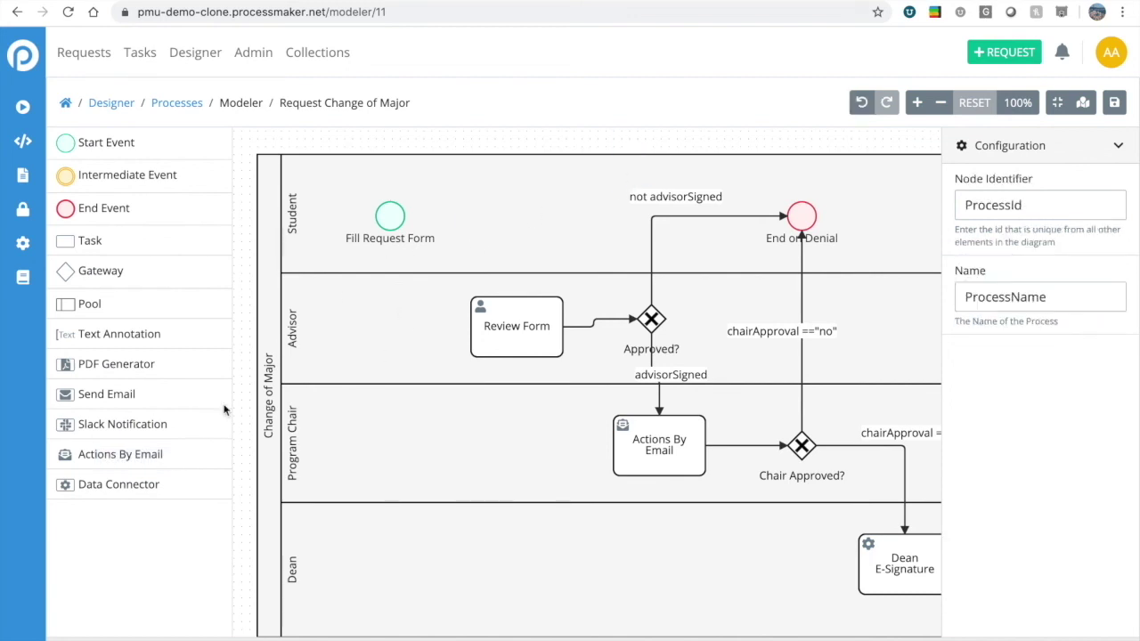
mouse_move(114, 491)
left_mouse_down()
mouse_move(580, 322)
mouse_move(524, 240)
mouse_move(96, 483)
left_mouse_up()
left_click_drag(95, 272, 497, 227)
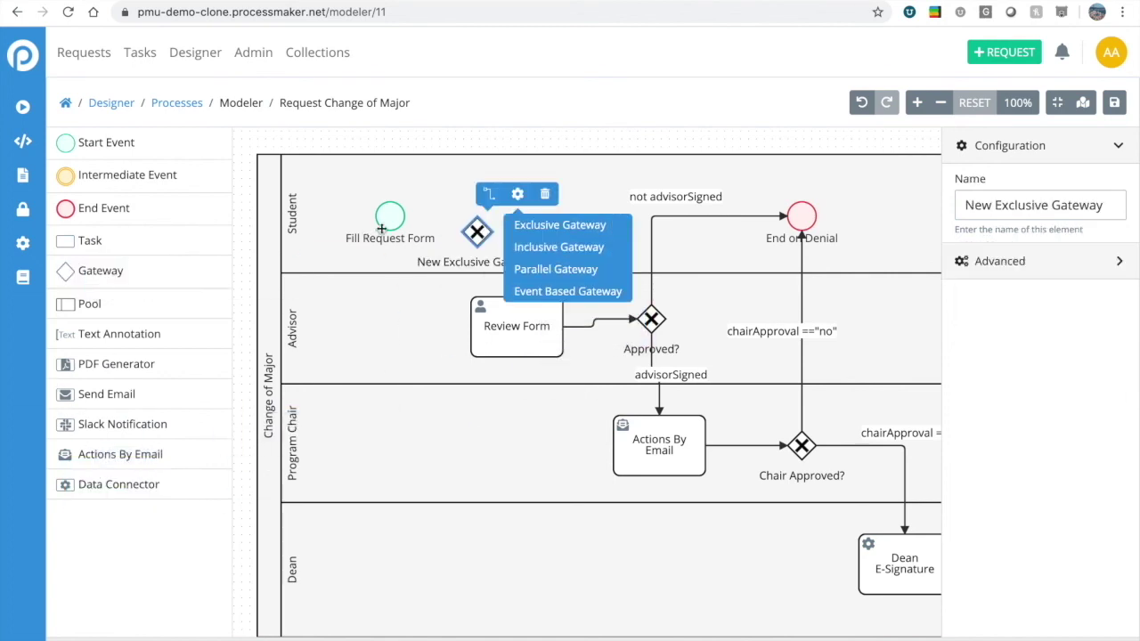
left_click(389, 215)
left_click(402, 180)
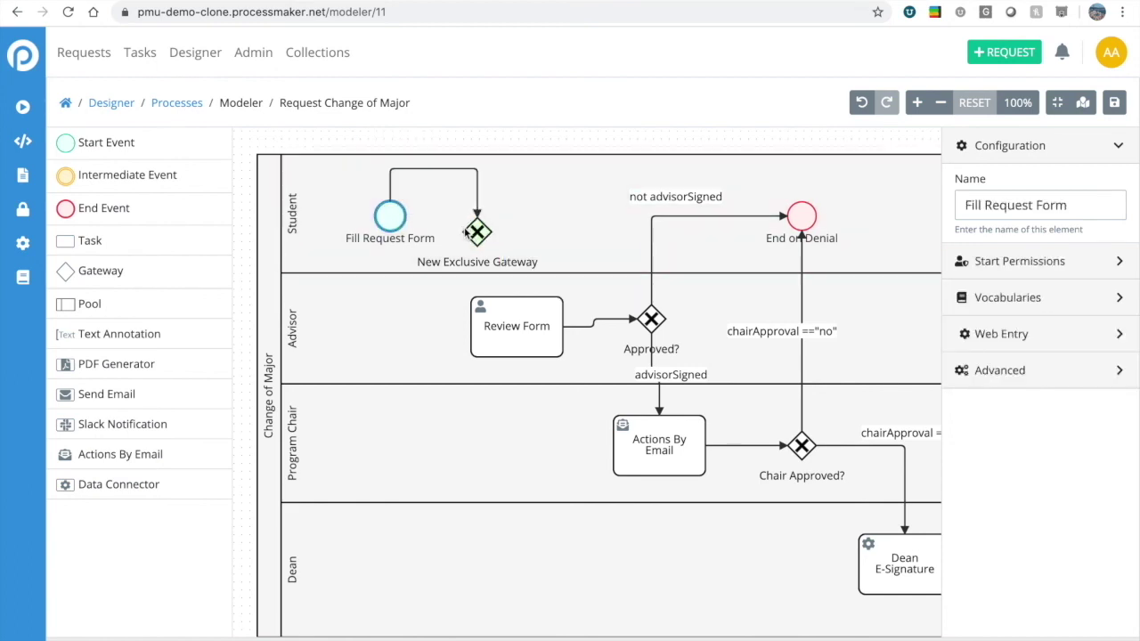
left_click(475, 230)
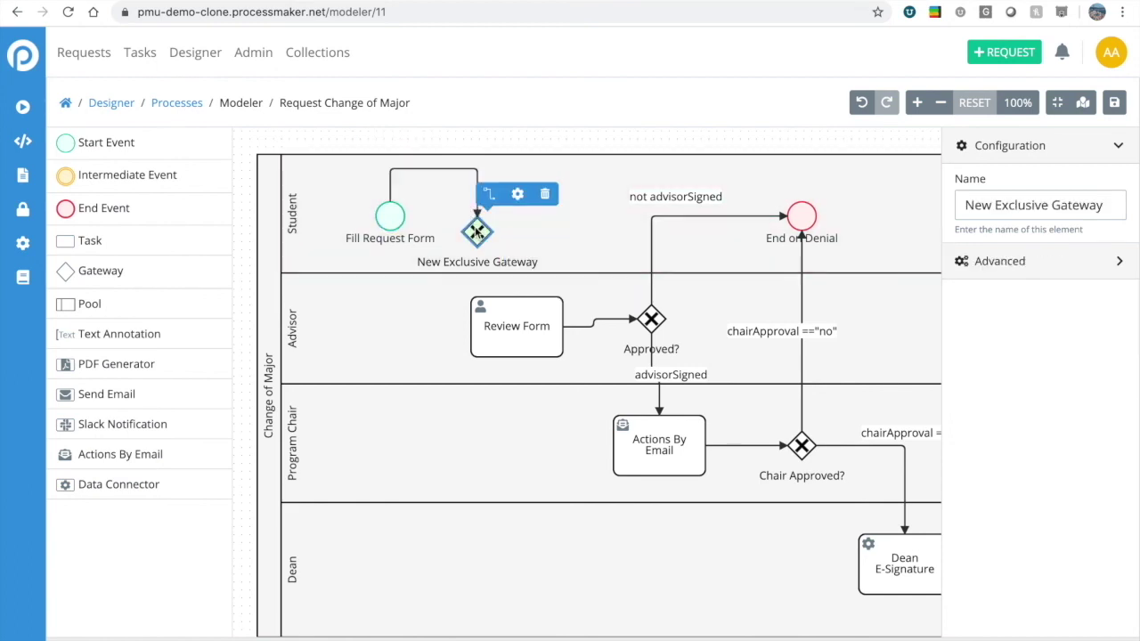
left_click_drag(479, 232, 525, 219)
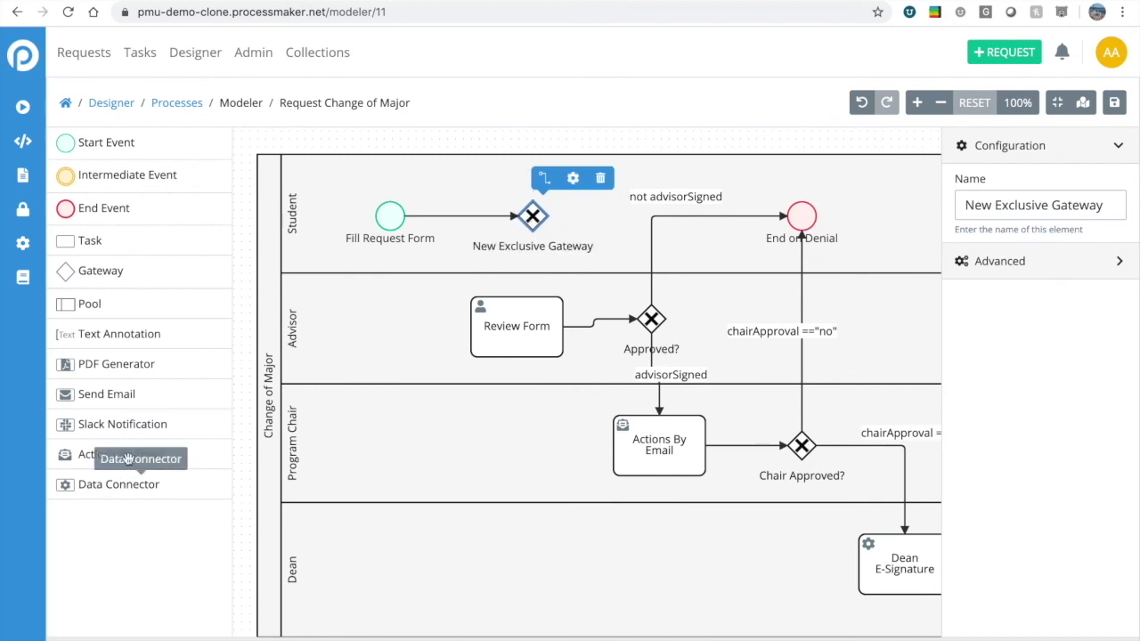
Add a Data Connector task in the Advisor lane and link the gateway to it.
left_click_drag(120, 486, 419, 347)
left_click(531, 217)
left_click(544, 178)
left_click(436, 339)
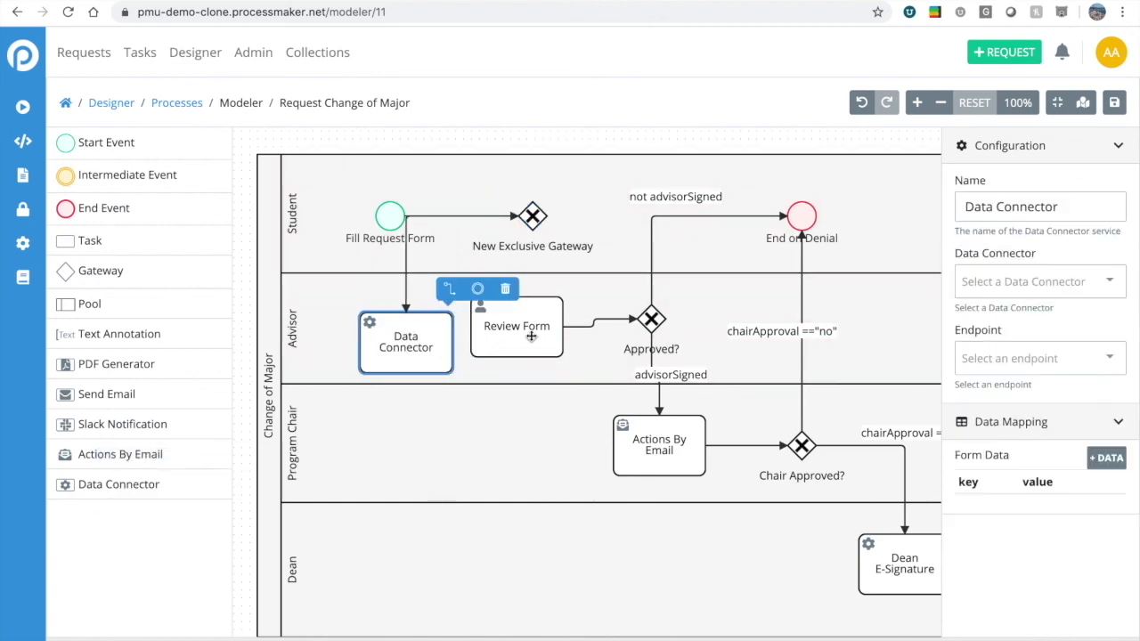
Reposition the shapes, moving the Data Connector into the Program Chair lane, fed from the gateway.
left_click_drag(534, 336, 552, 336)
left_click_drag(385, 212, 345, 197)
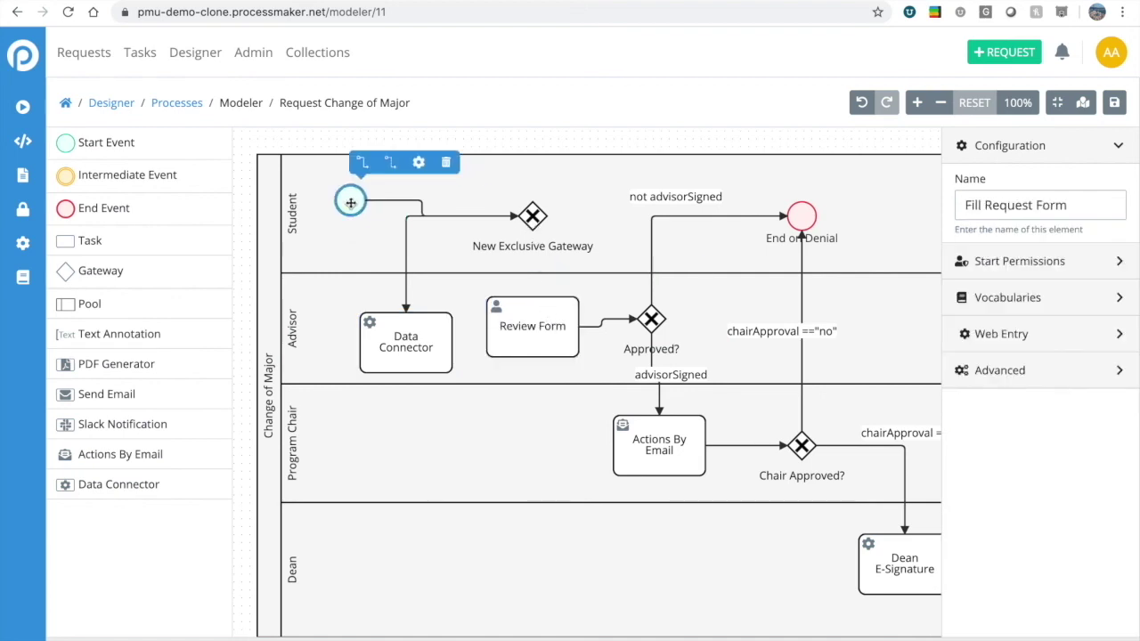
left_click(517, 217)
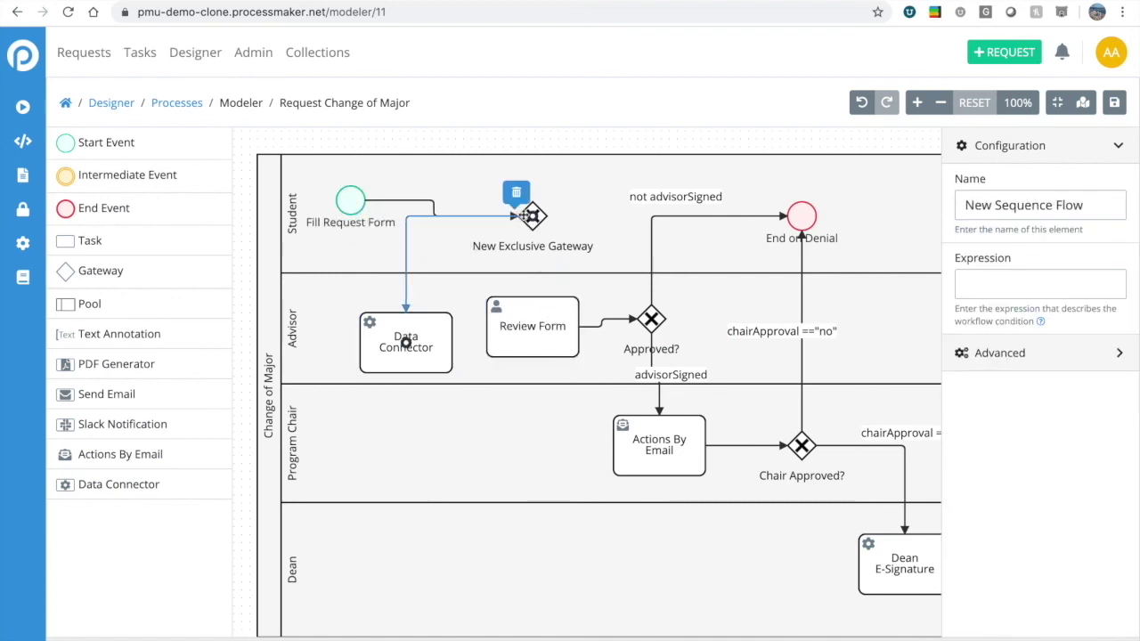
left_click_drag(530, 223, 531, 224)
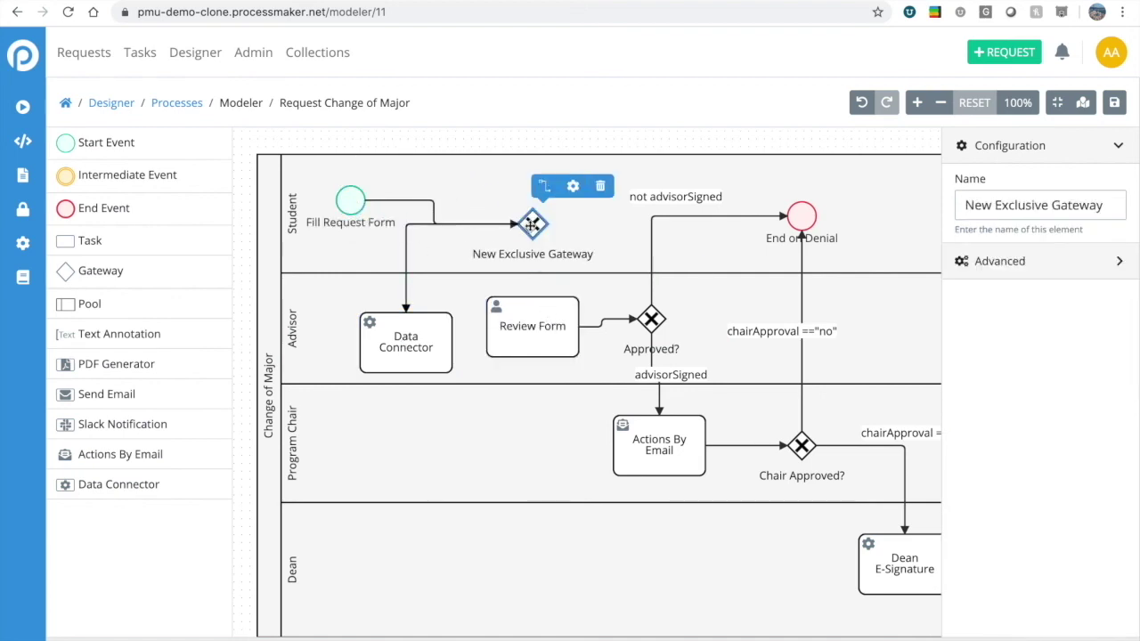
left_click(415, 338)
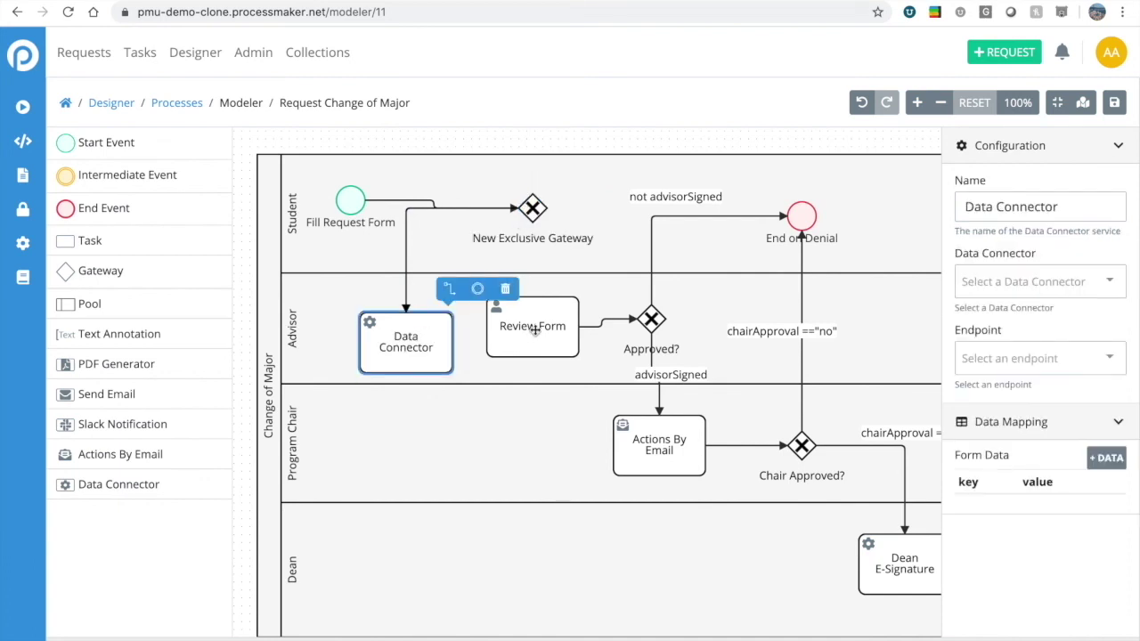
left_click_drag(531, 333, 563, 326)
left_click_drag(407, 350, 407, 454)
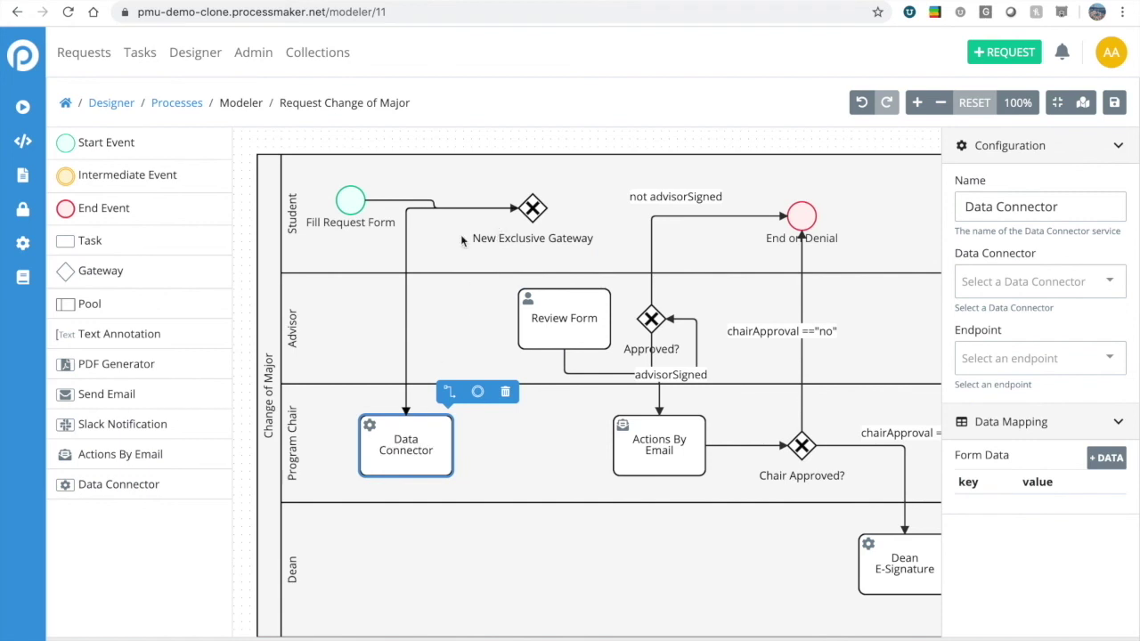
left_click(411, 218)
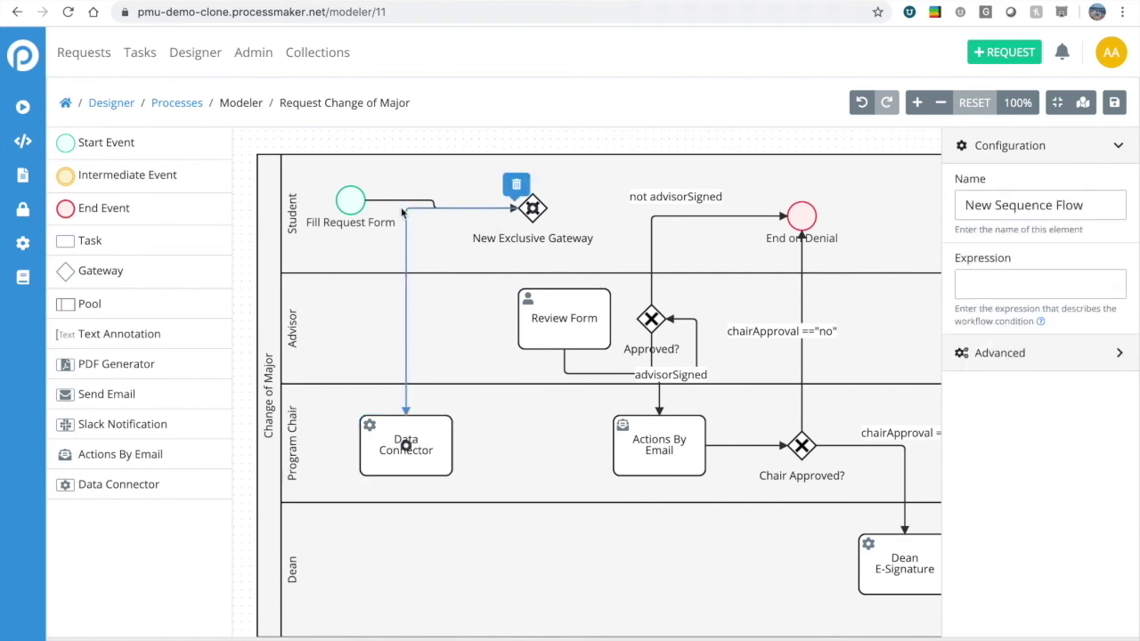
left_click_drag(406, 214, 441, 303)
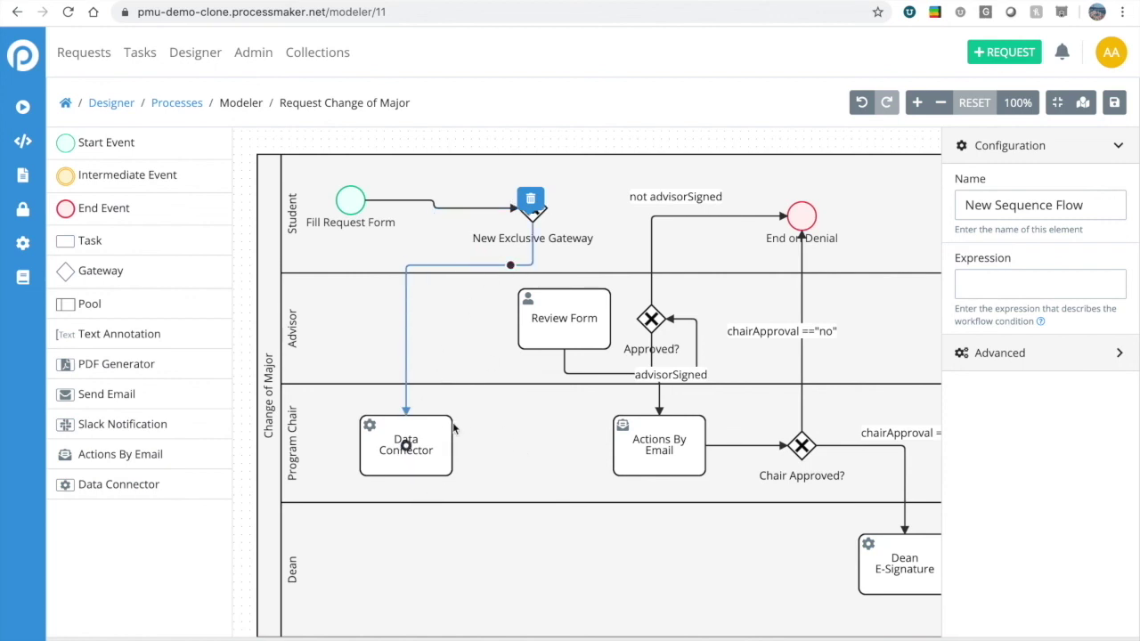
Draw sequence flows from the Data Connector and from the exclusive gateway to Review Form.
left_click(418, 452)
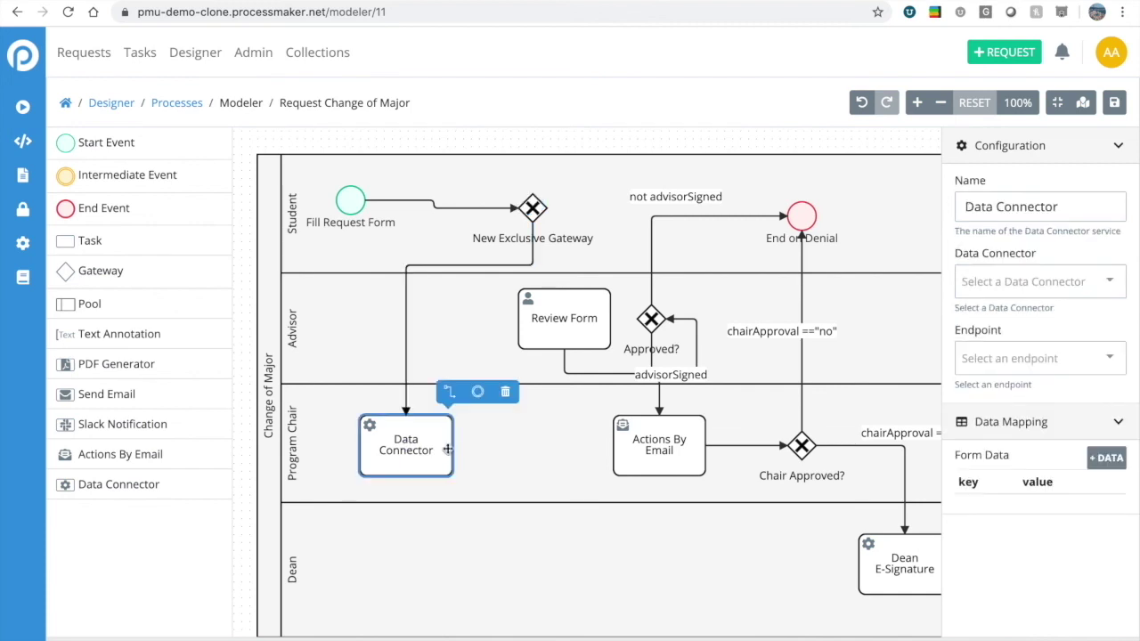
left_click(449, 389)
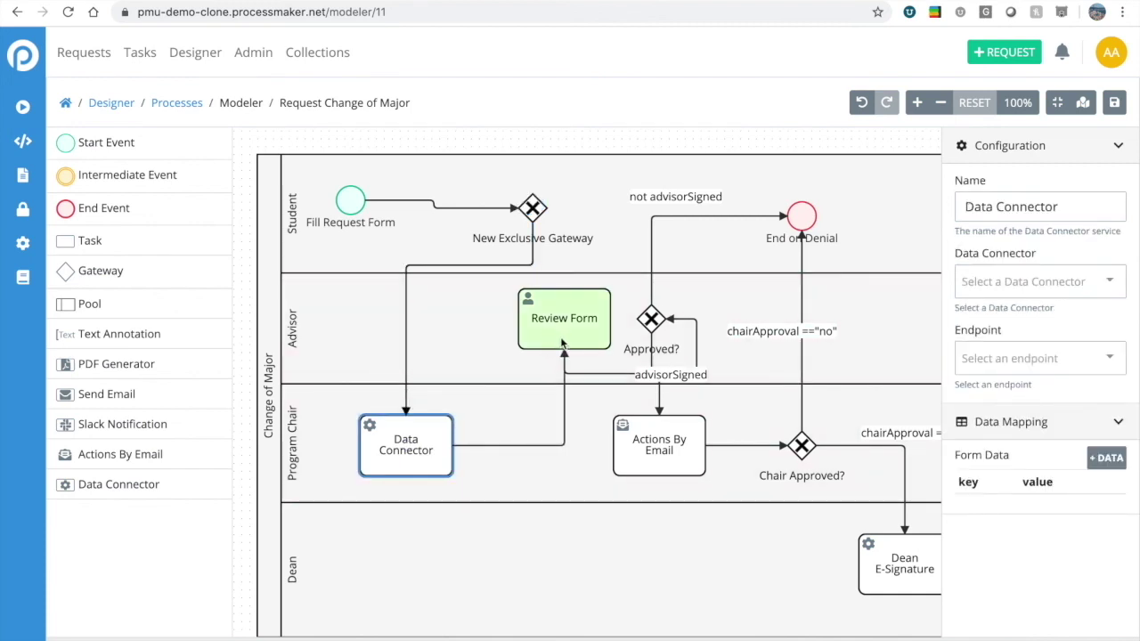
left_click(562, 343)
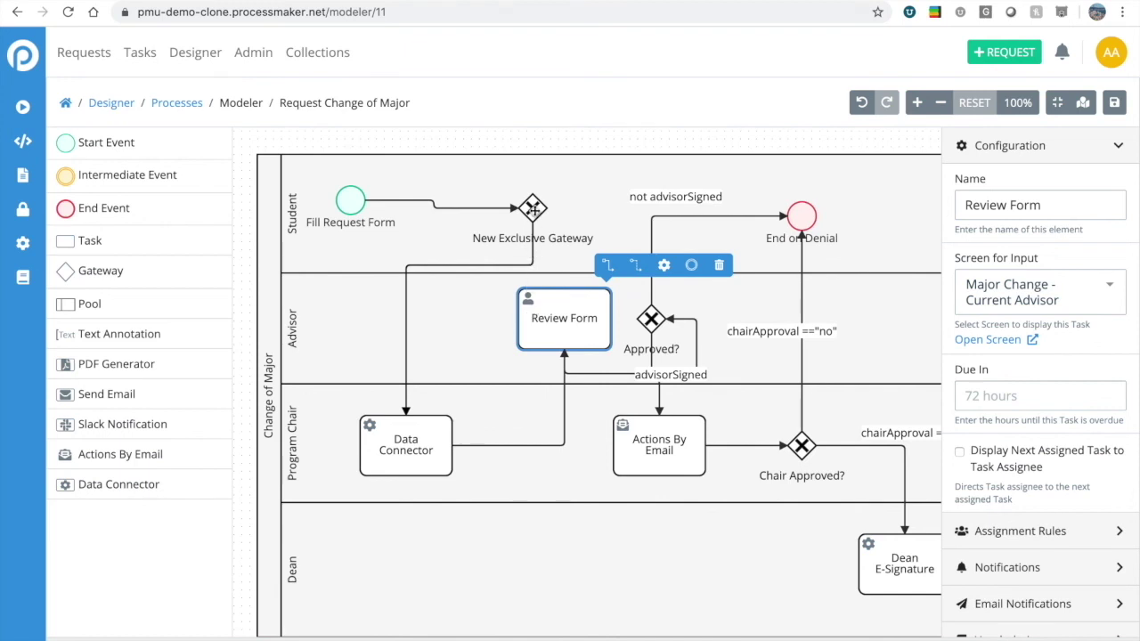
left_click(534, 212)
left_click(540, 172)
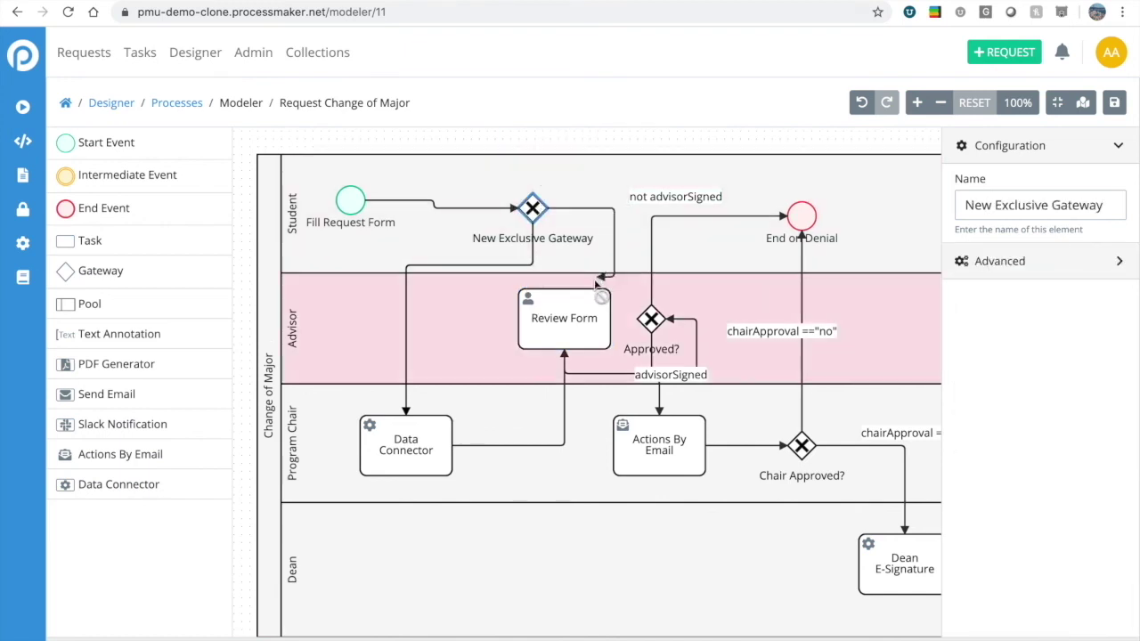
left_click(570, 320)
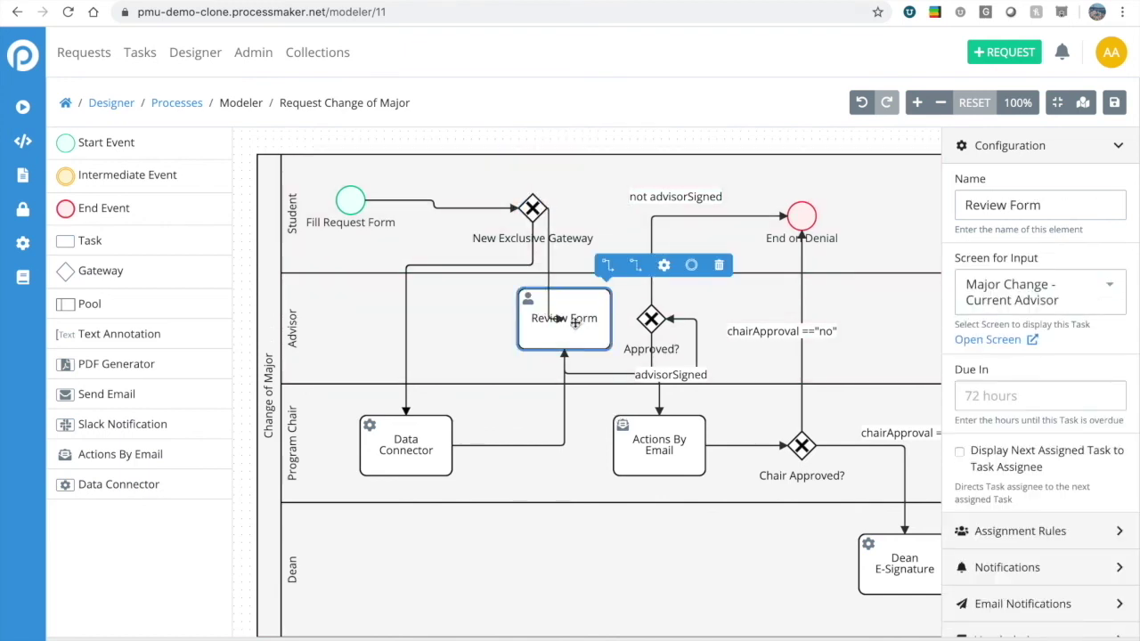
left_click(546, 274)
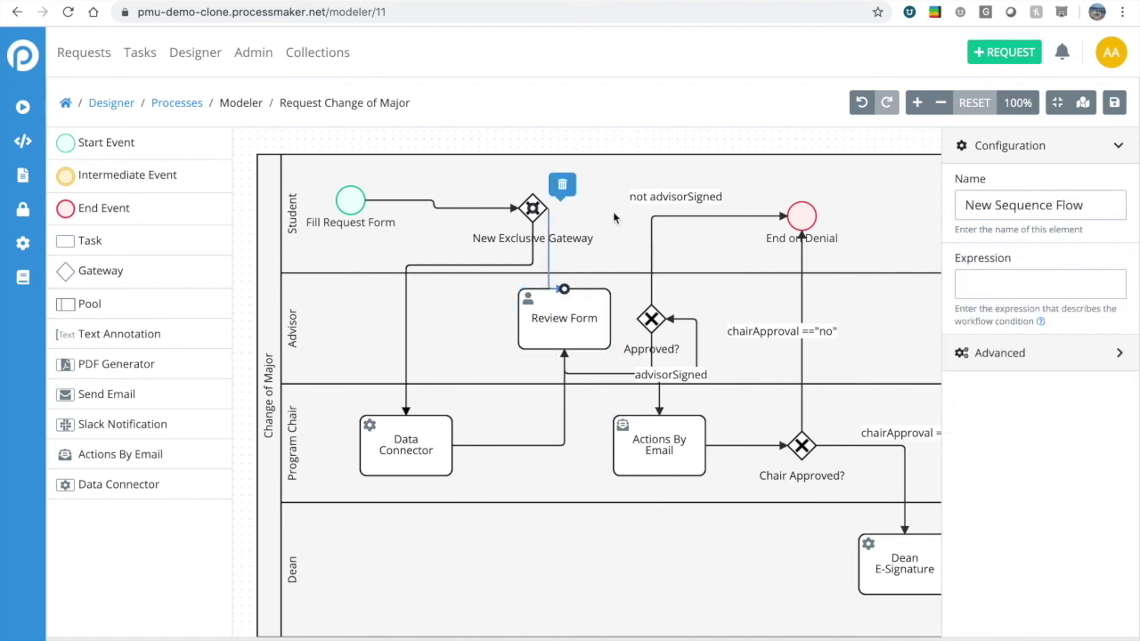
left_click(406, 439)
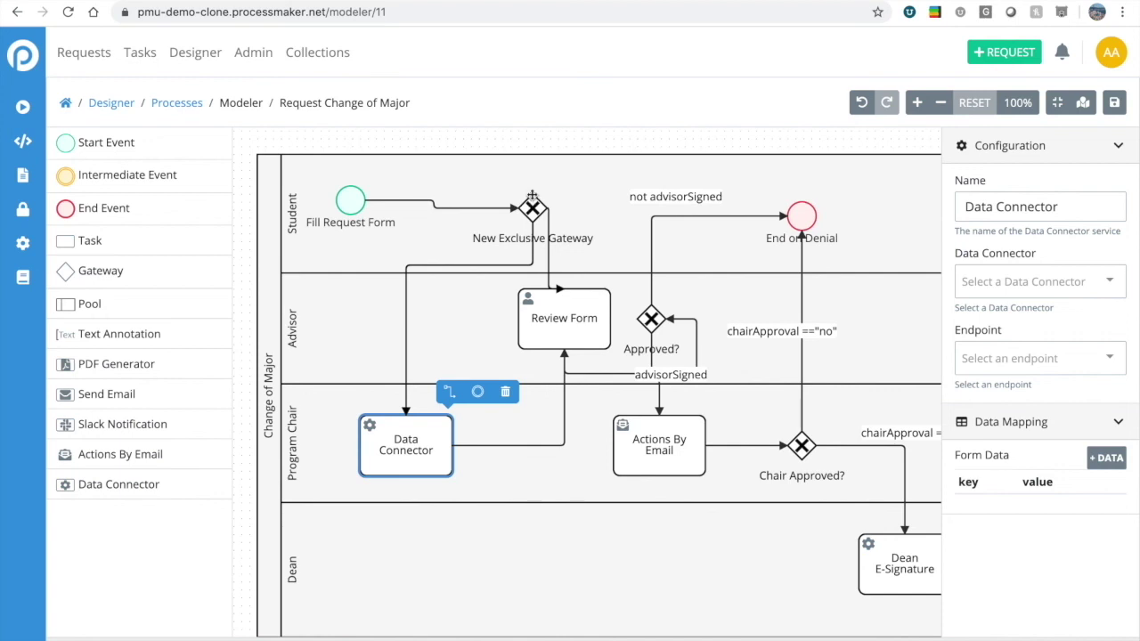
Give the gateway-to-Data Connector flow the condition expression newMajor == "Music".
left_click(499, 267)
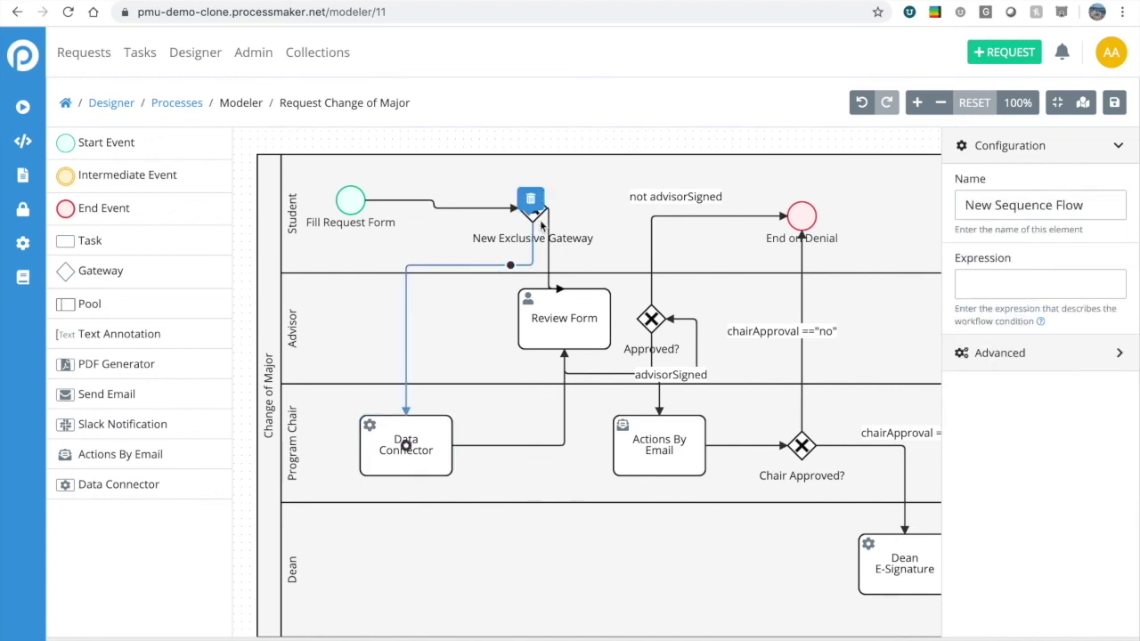
left_click(1045, 287)
key("Escape")
type("newMa")
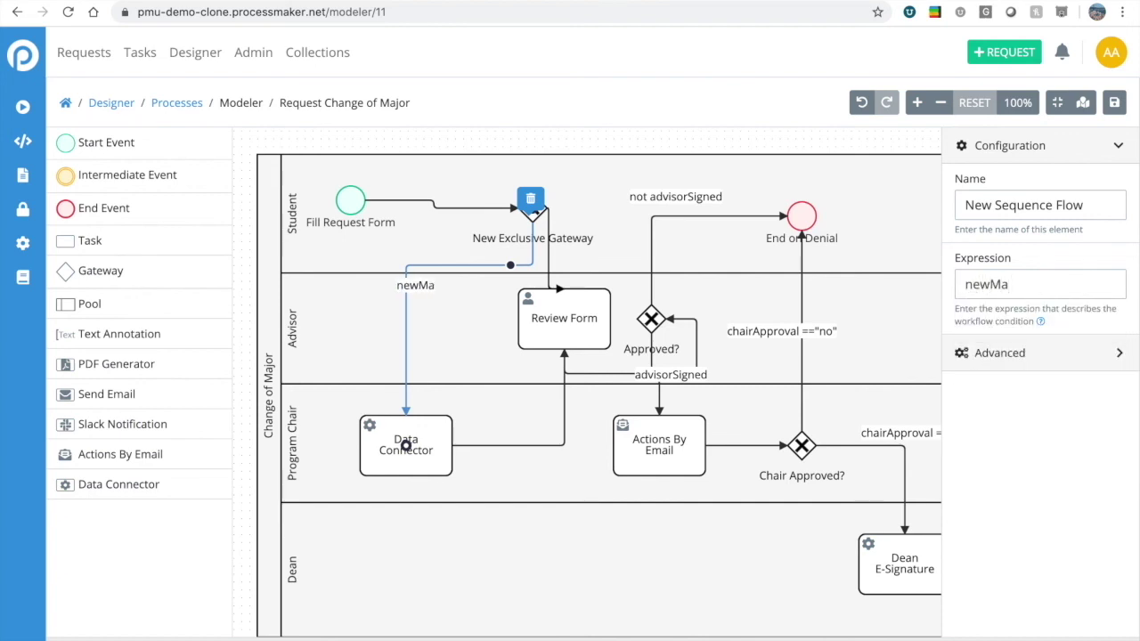
type("jor == \"Music")
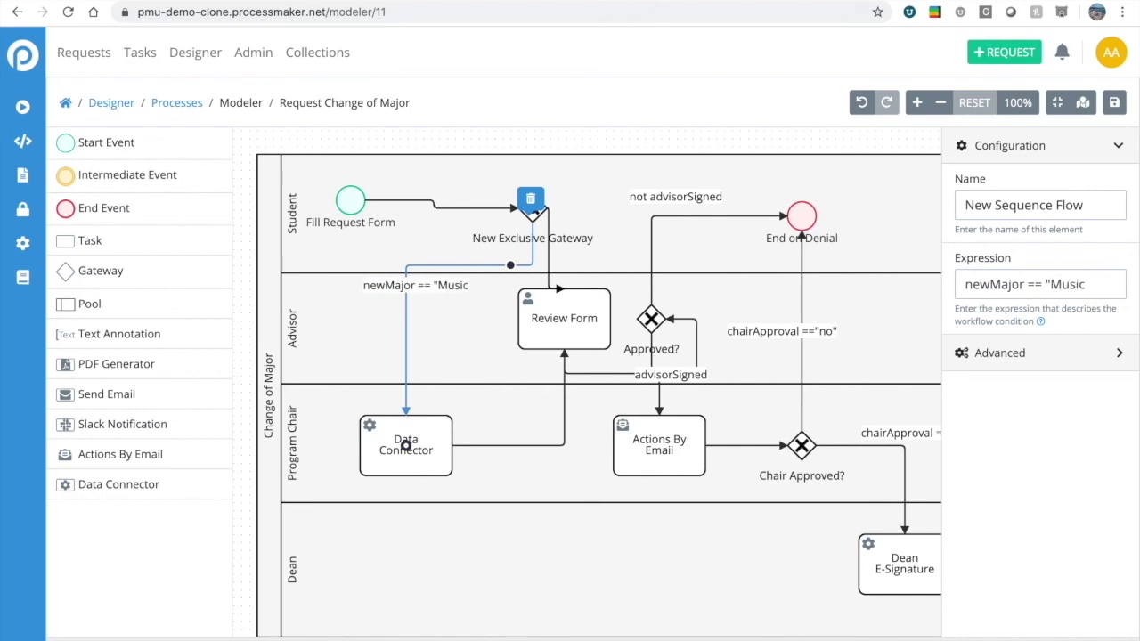
type("\"")
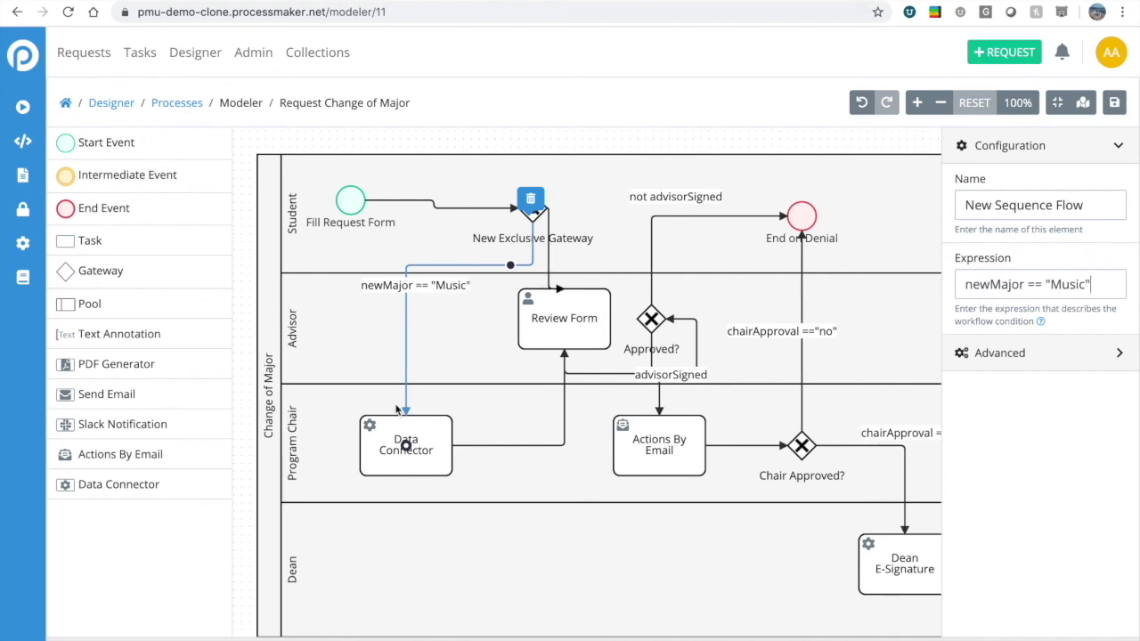
Give the gateway-to-Review Form flow the condition expression newMajor != "Music".
left_click(550, 263)
left_click(1037, 282)
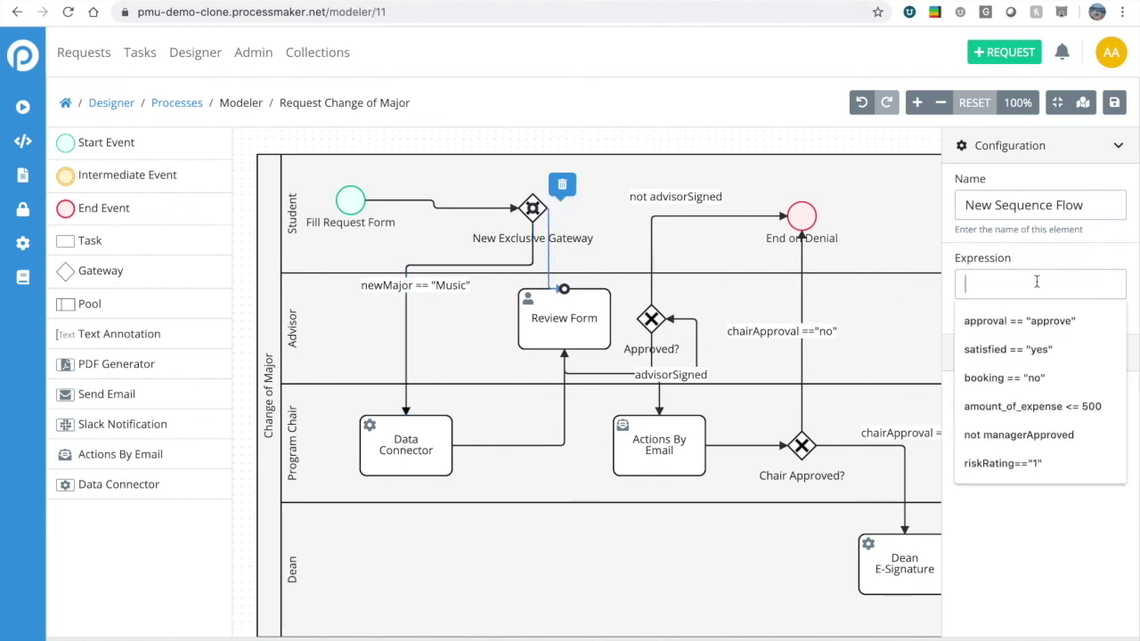
type("new")
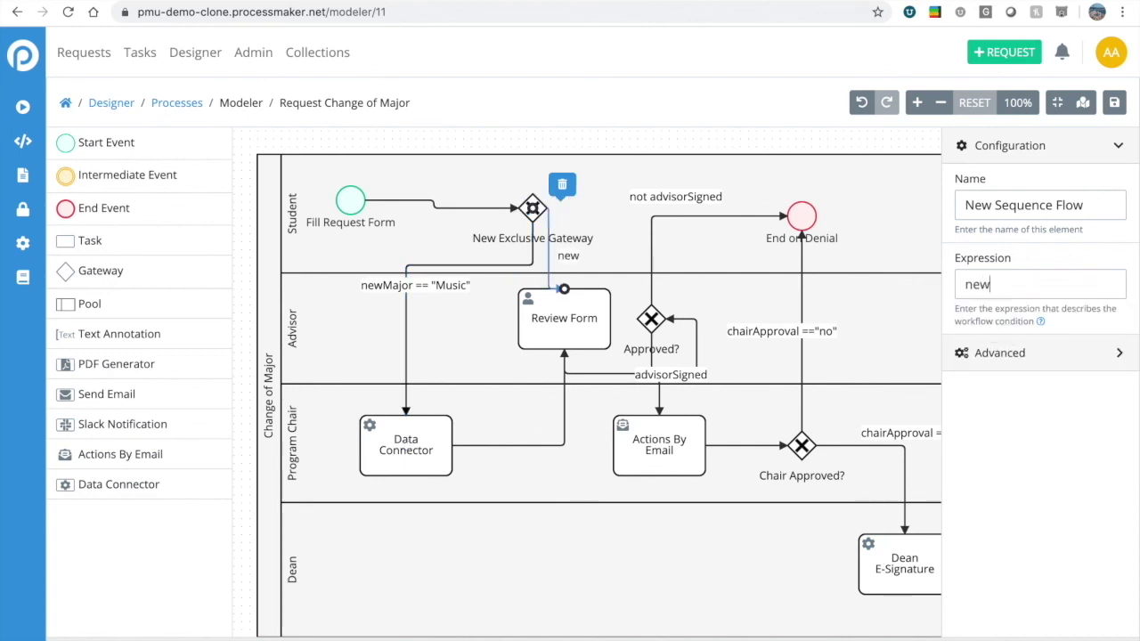
type("Major !")
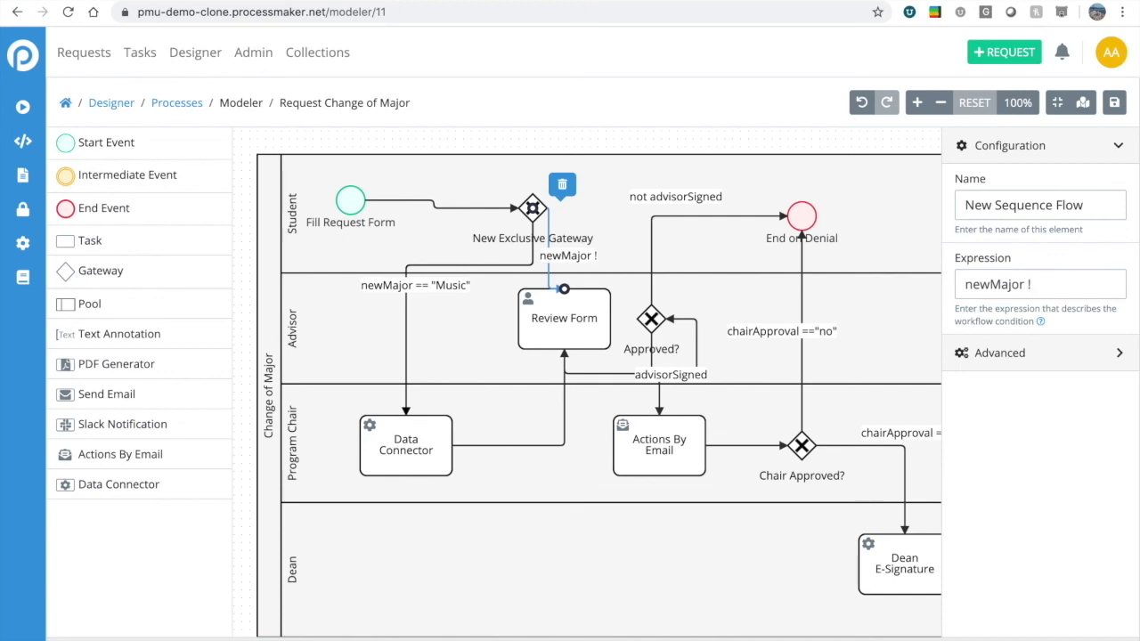
type("= \"M")
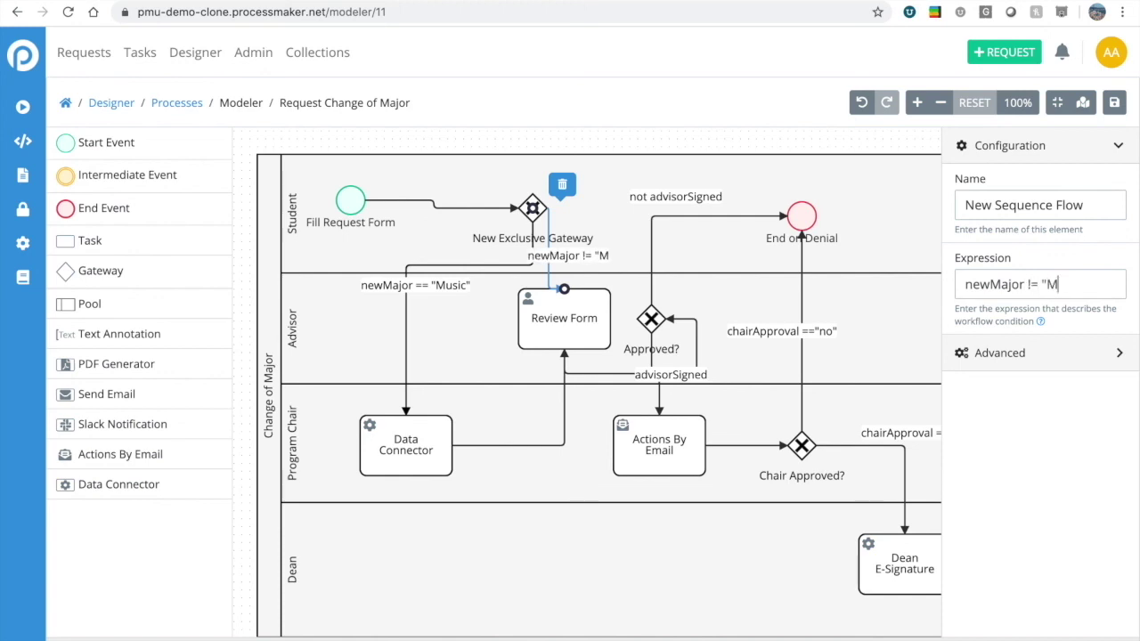
type("usic")
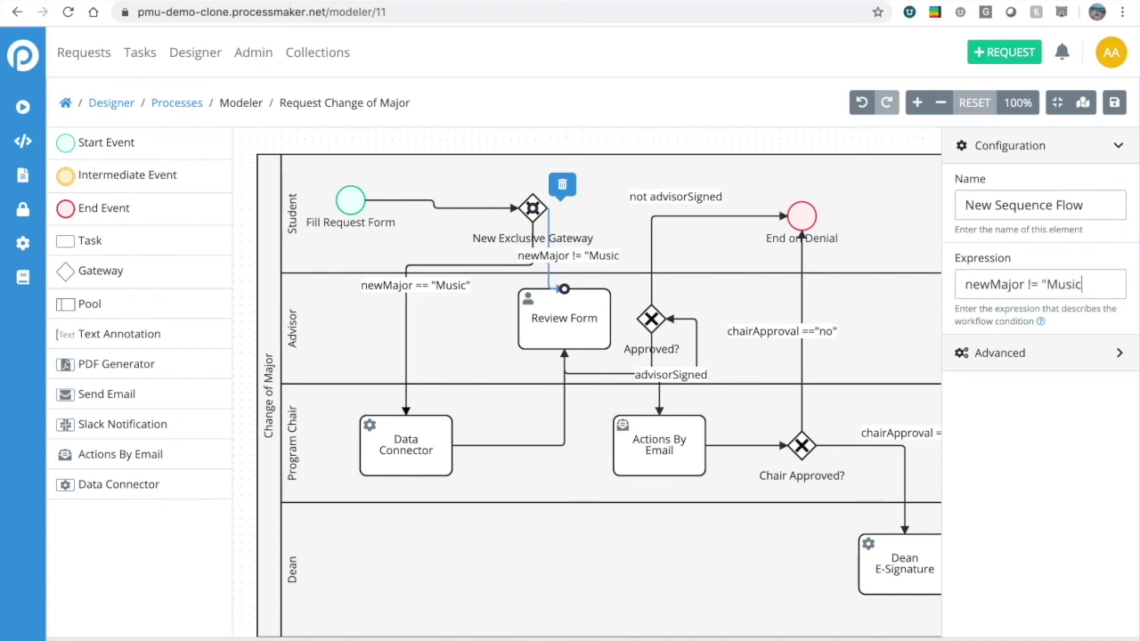
type("\"")
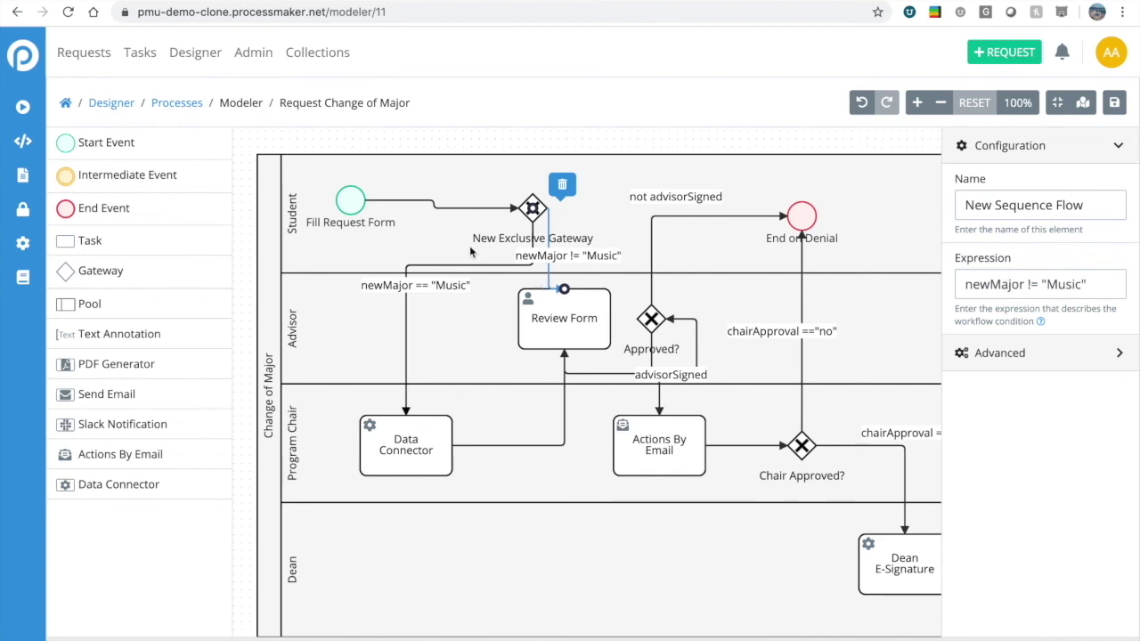
left_click(474, 247)
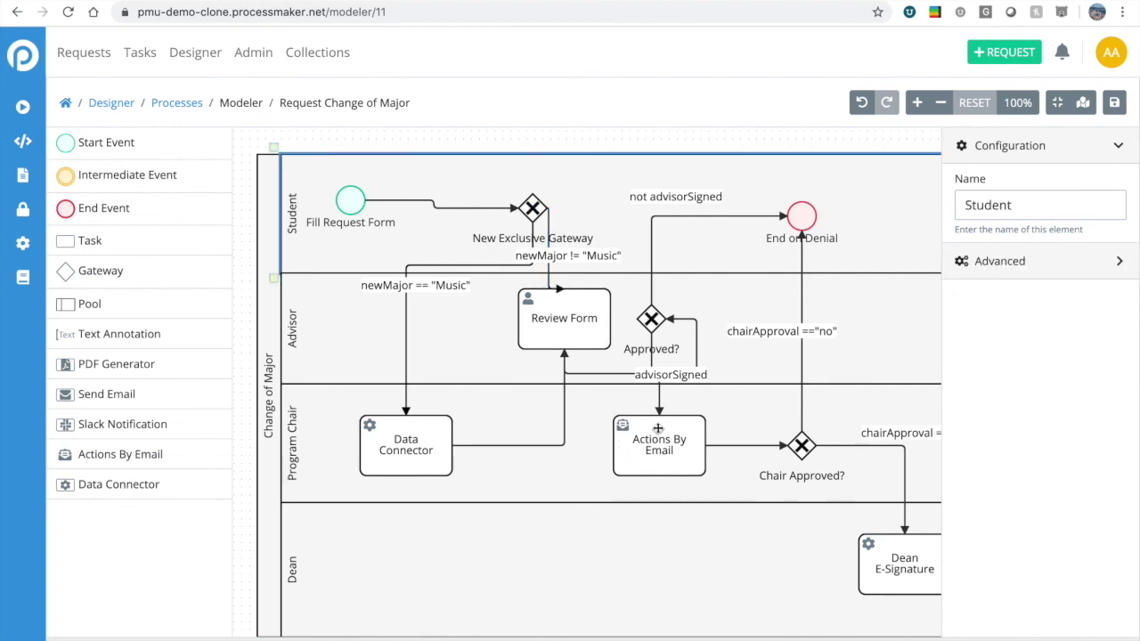
Shift Approved?, Actions By Email and Review Form right, and the gateway and start event left.
left_click_drag(649, 316, 664, 318)
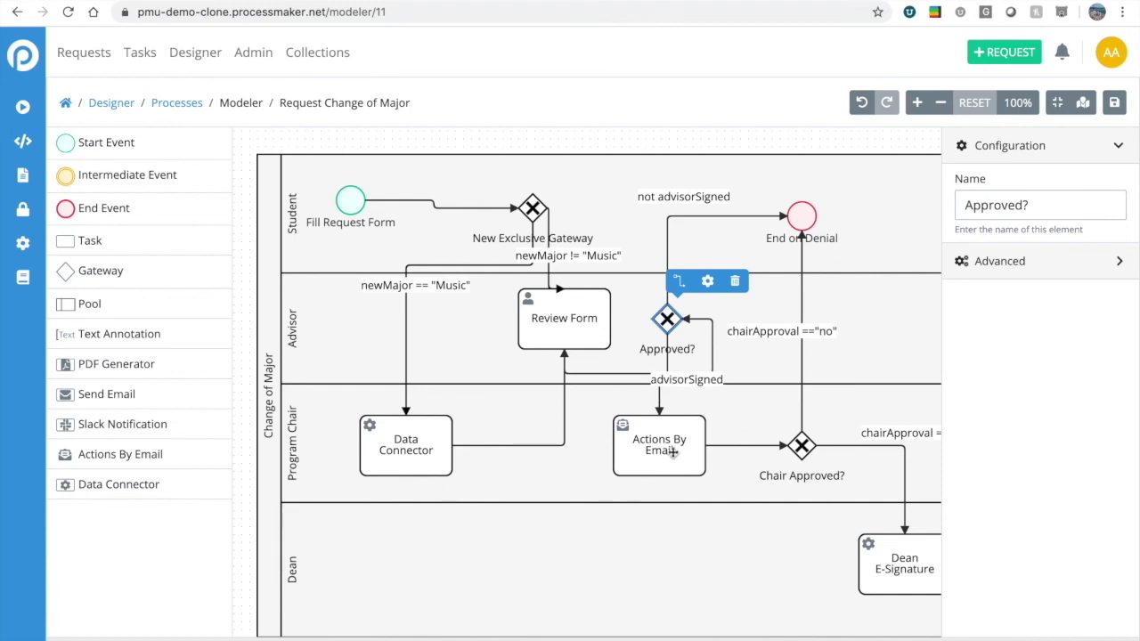
left_click_drag(674, 450, 690, 441)
left_click_drag(679, 316, 695, 318)
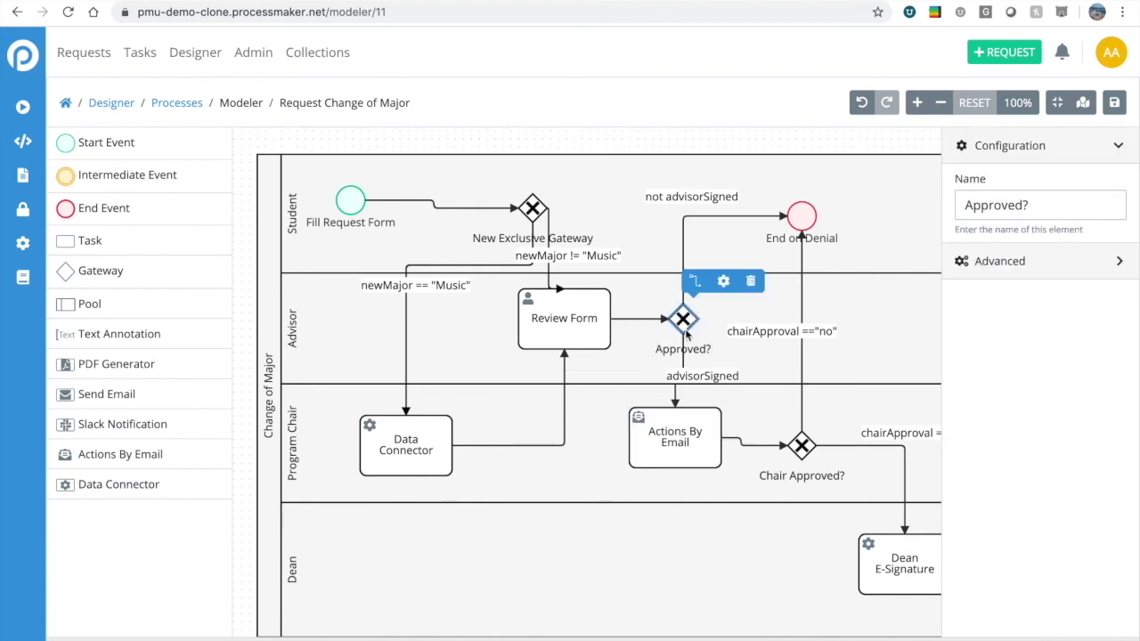
left_click_drag(587, 322, 610, 323)
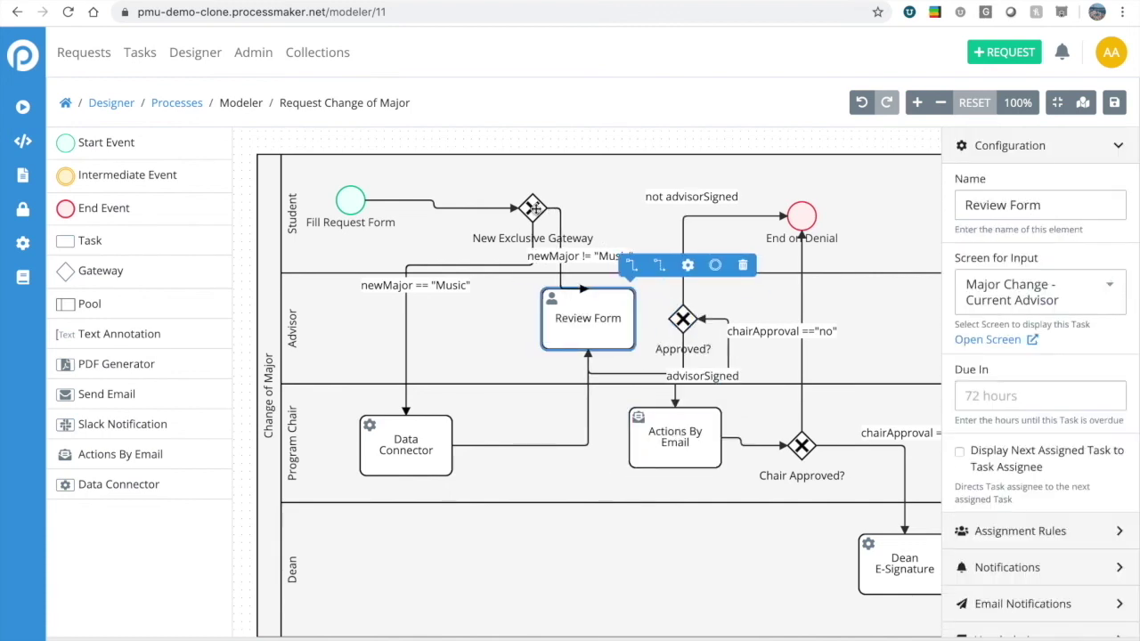
left_click_drag(532, 207, 461, 207)
left_click_drag(397, 463, 436, 463)
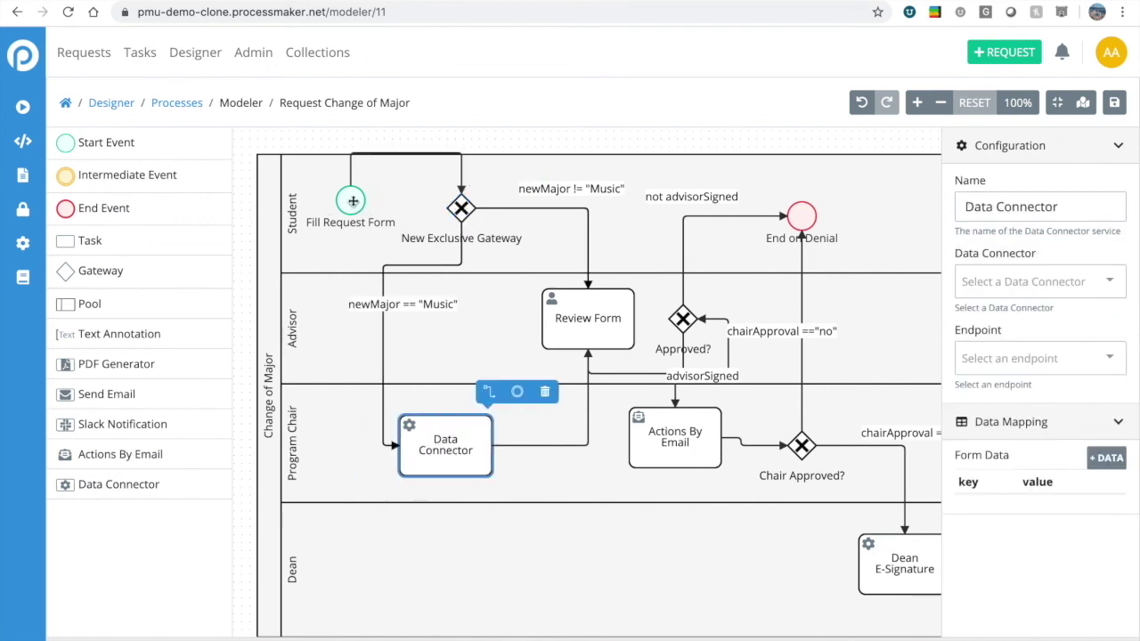
left_click_drag(354, 203, 326, 202)
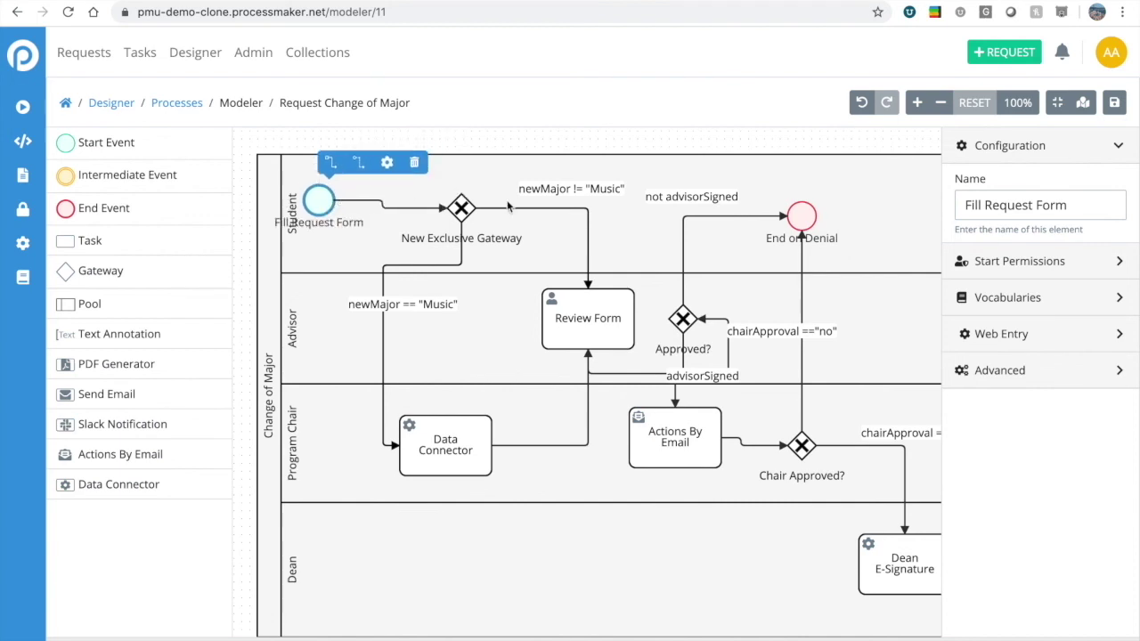
Rename the exclusive gateway to 'Transferring into Music???!' and nudge it slightly right.
left_click(462, 211)
triple_click(1033, 203)
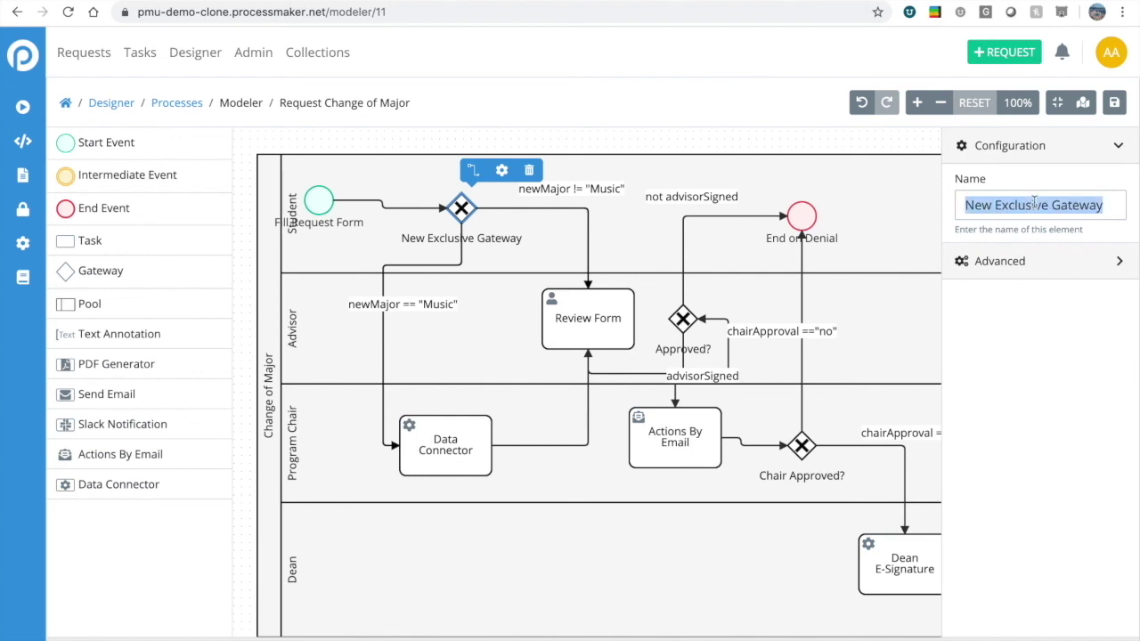
type("Transfer")
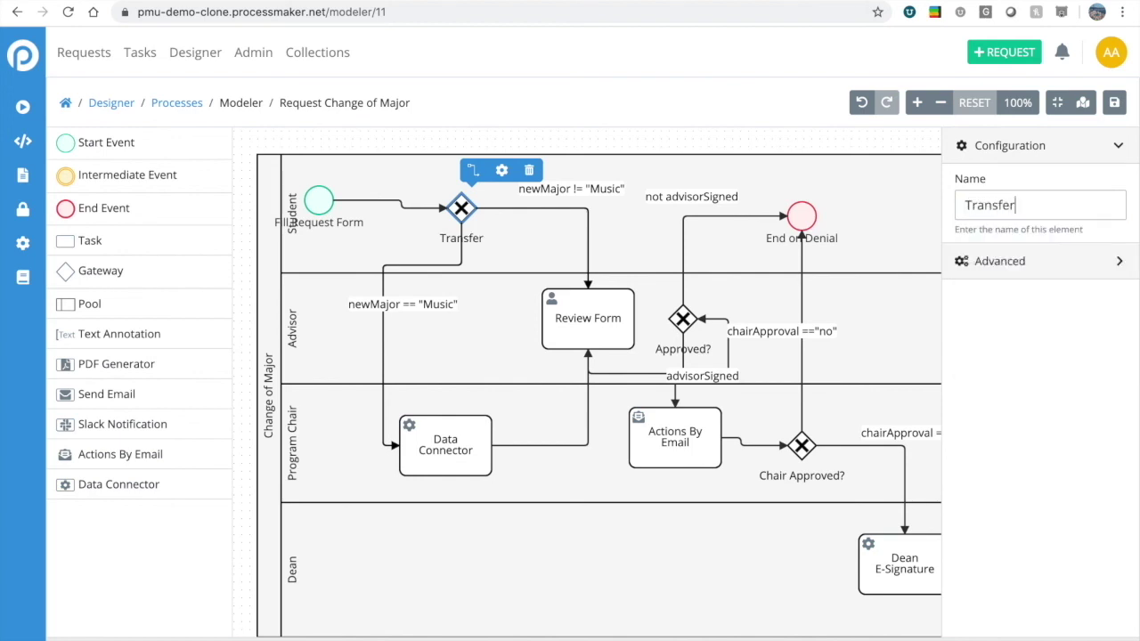
type("ring into Music?")
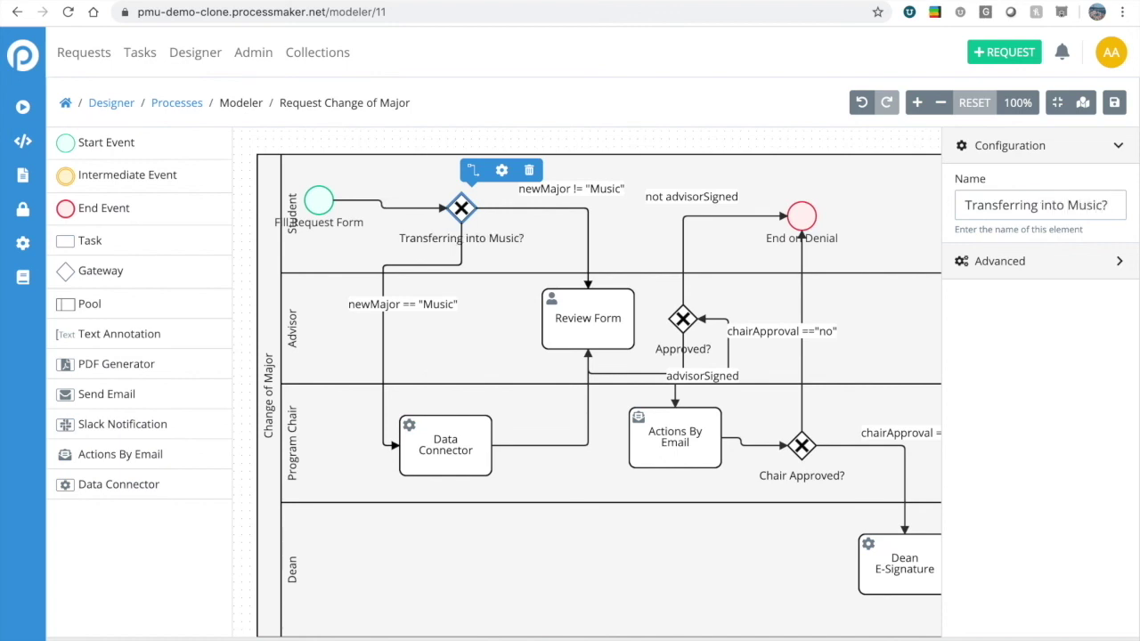
type("??!")
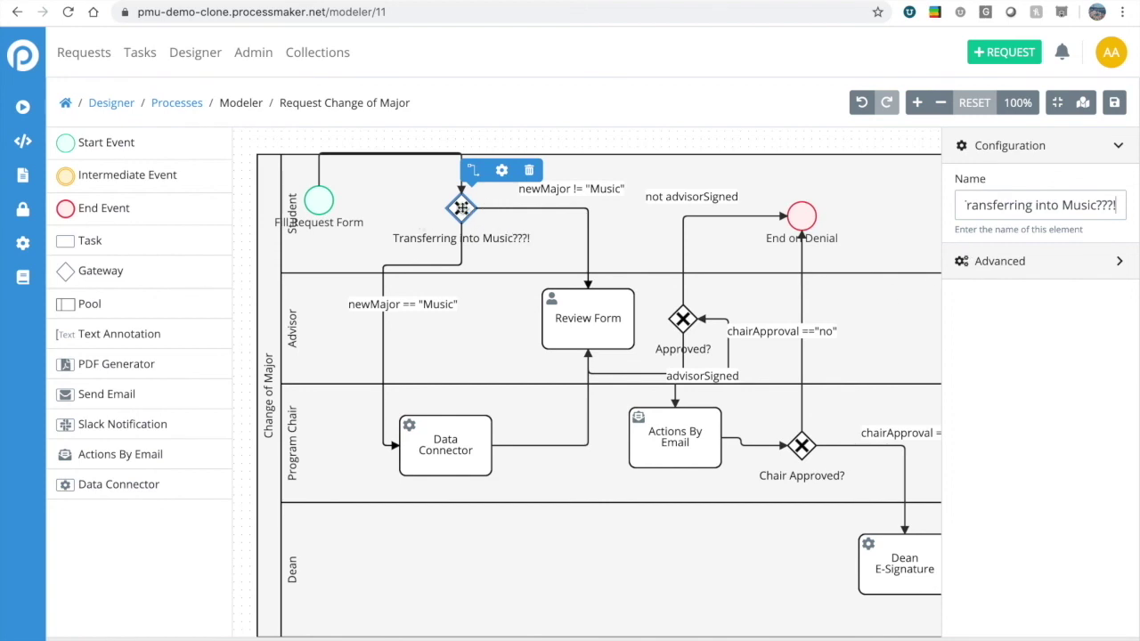
left_click_drag(463, 214, 471, 214)
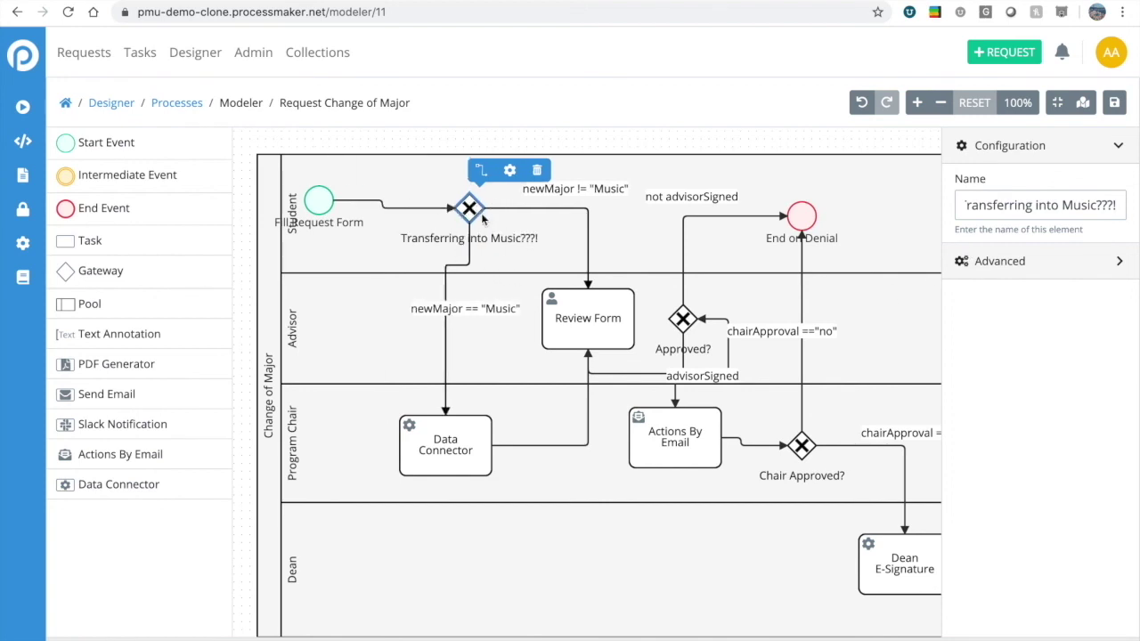
Set the Data Connector to External SMS Platform with the Send DAD ALERT endpoint.
left_click(437, 451)
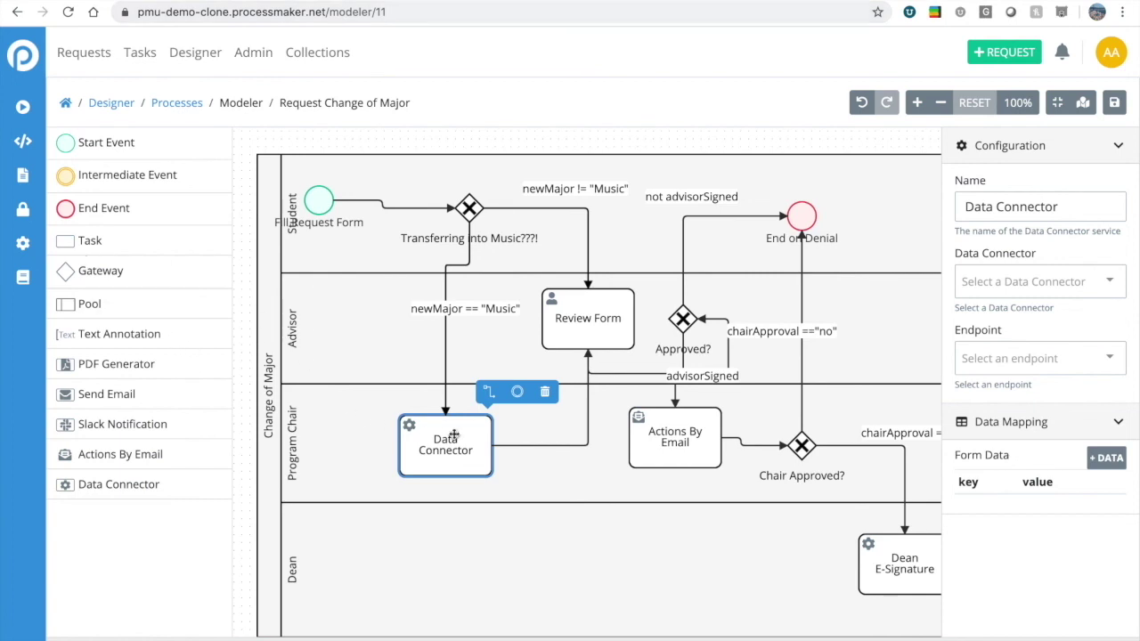
left_click(1111, 282)
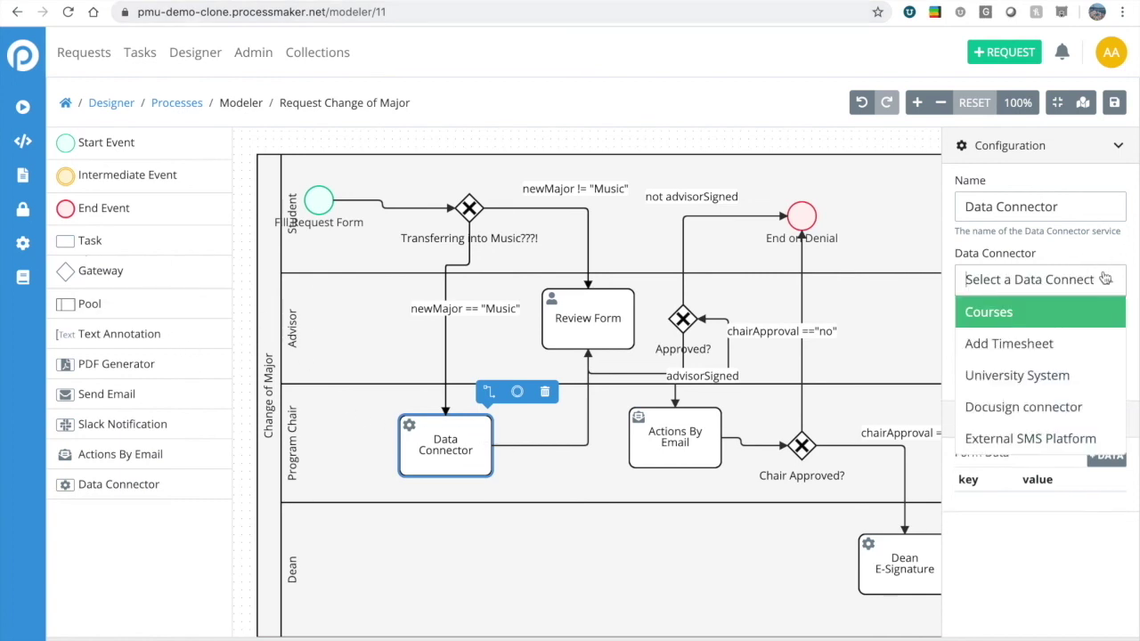
left_click(1028, 445)
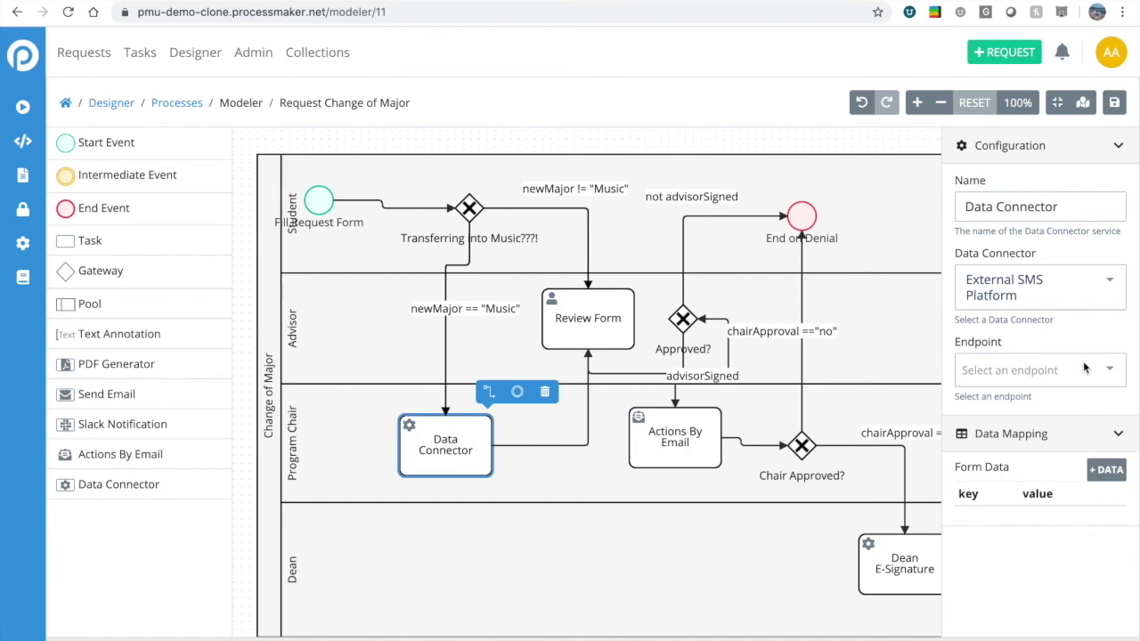
left_click(1110, 374)
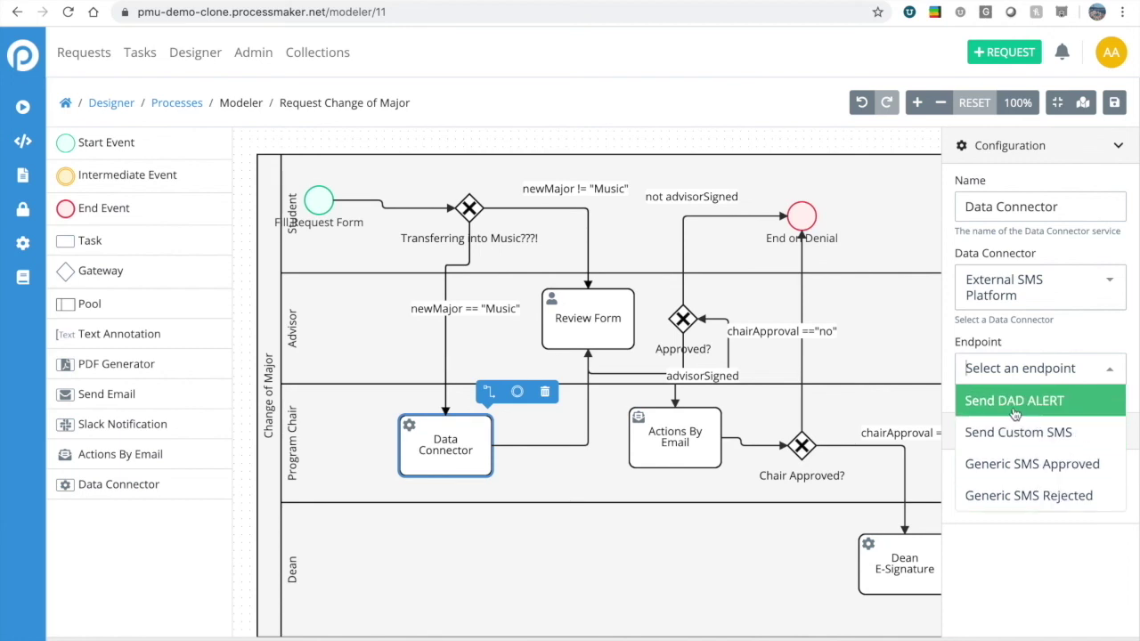
left_click(1014, 403)
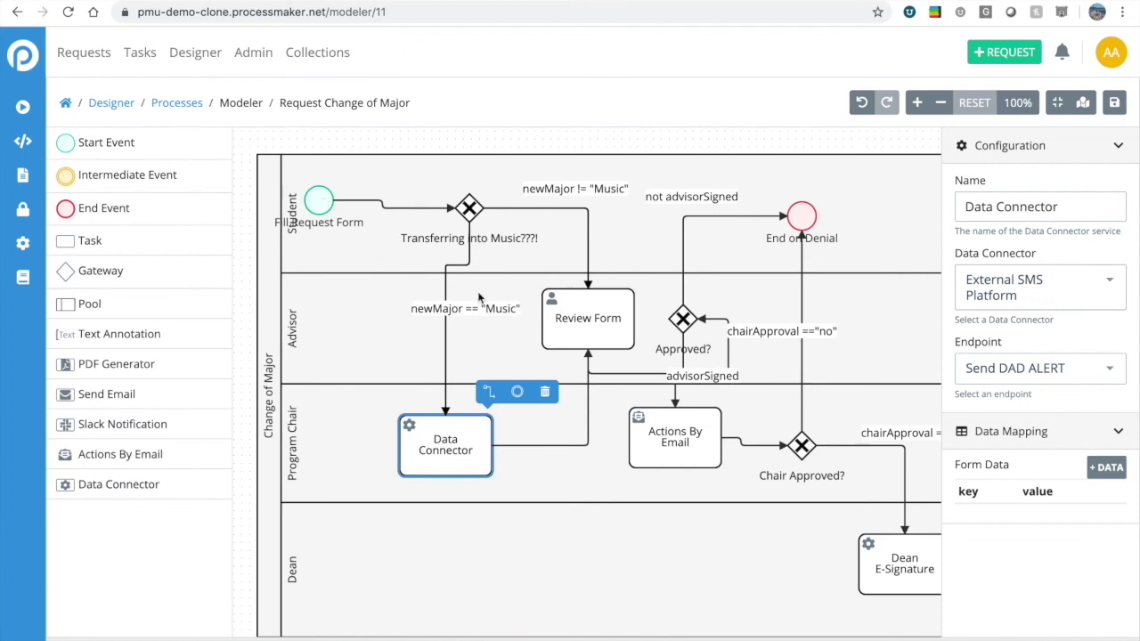
Rename the connector task to 'Notify Dad' and save the process.
left_click_drag(1059, 207, 921, 208)
type("Notif")
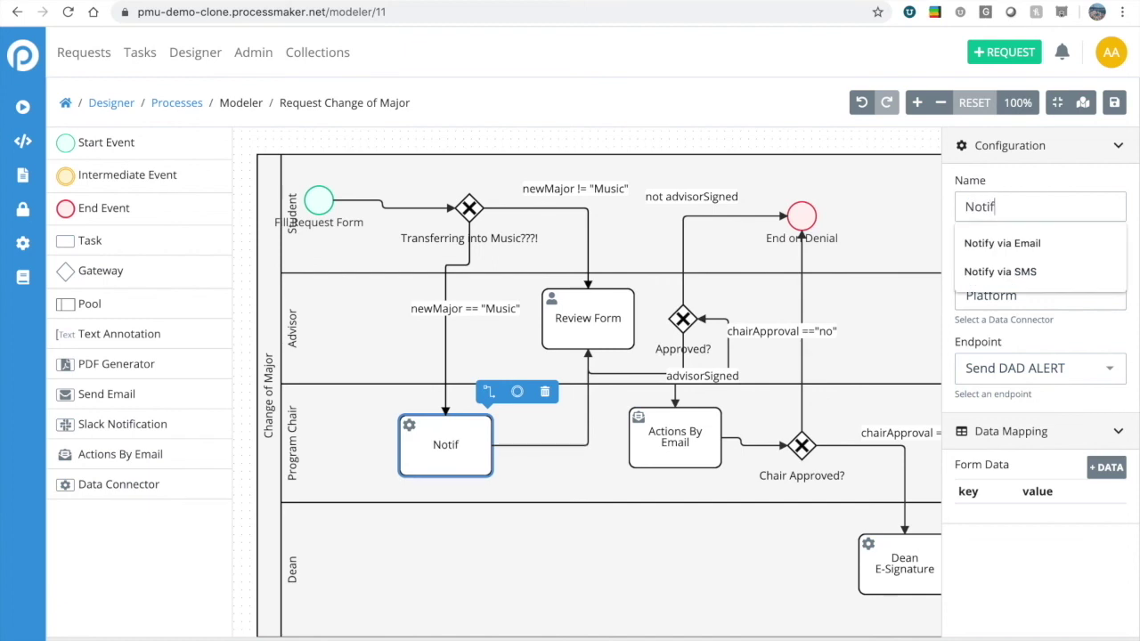
type("y Dad")
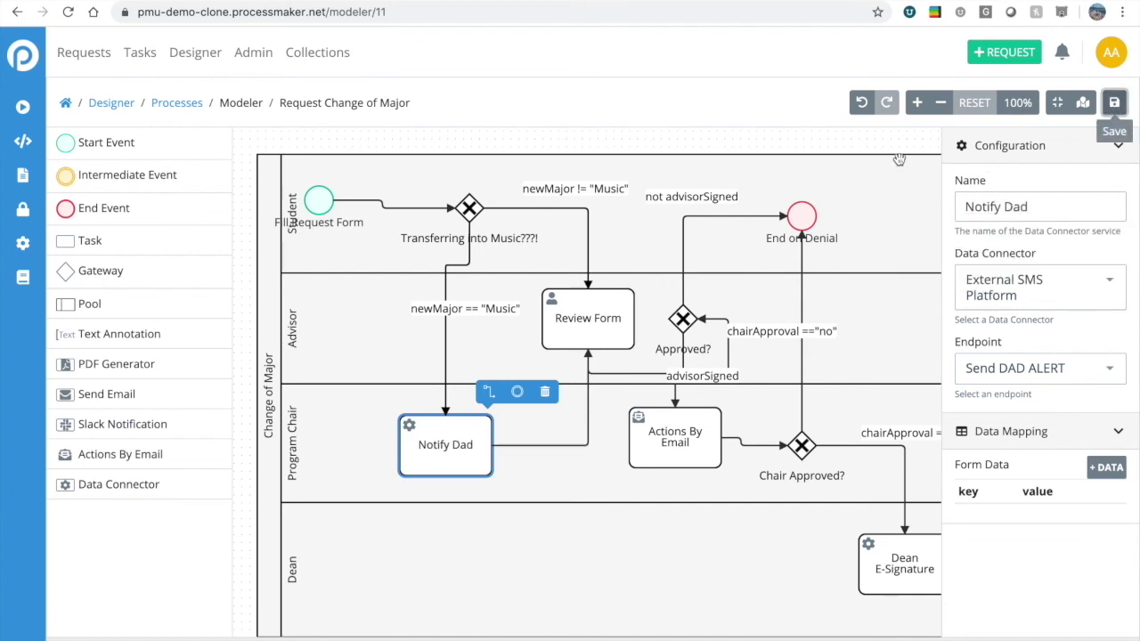
left_click(1114, 102)
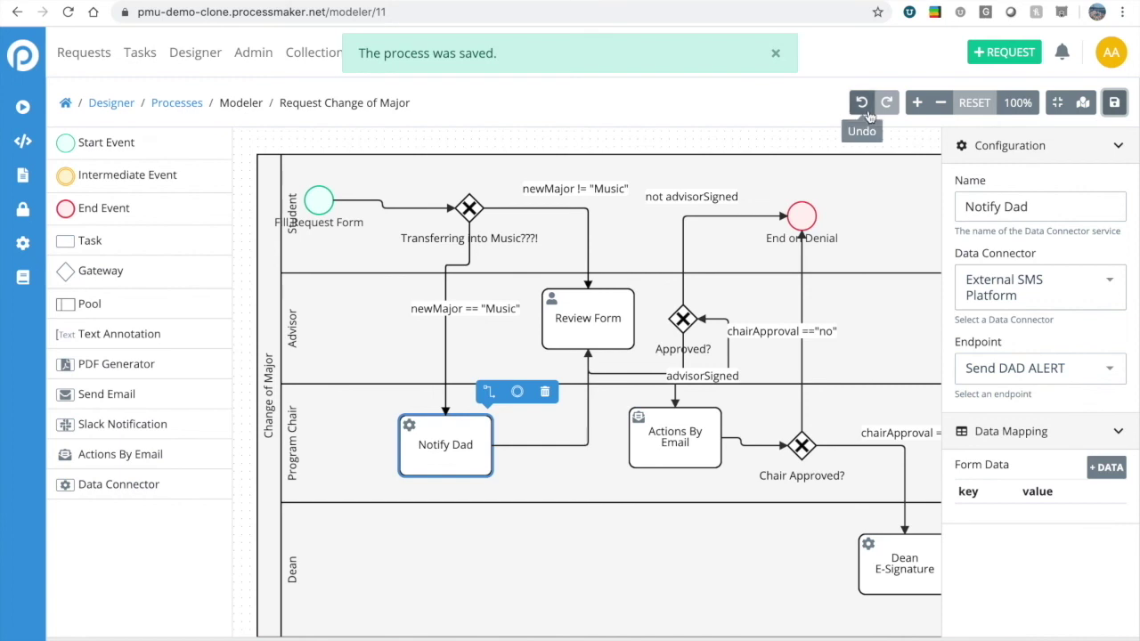
left_click(794, 70)
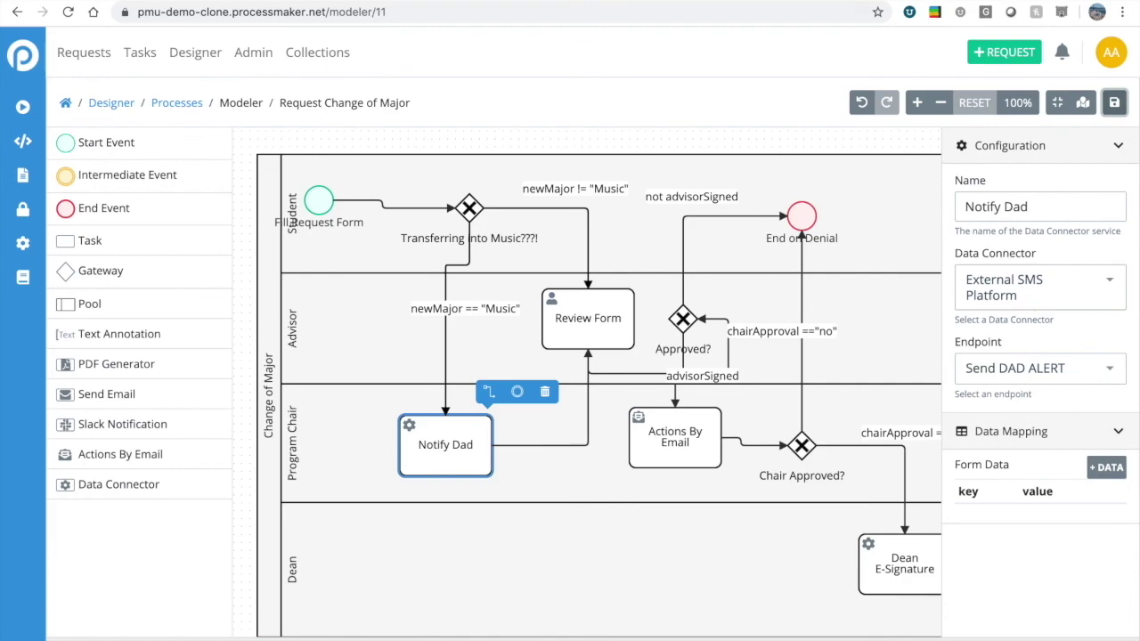
Open PB University's Change of Major Request form in Chrome, then bring up MirrorOp Receiver.
key("ctrl+Tab")
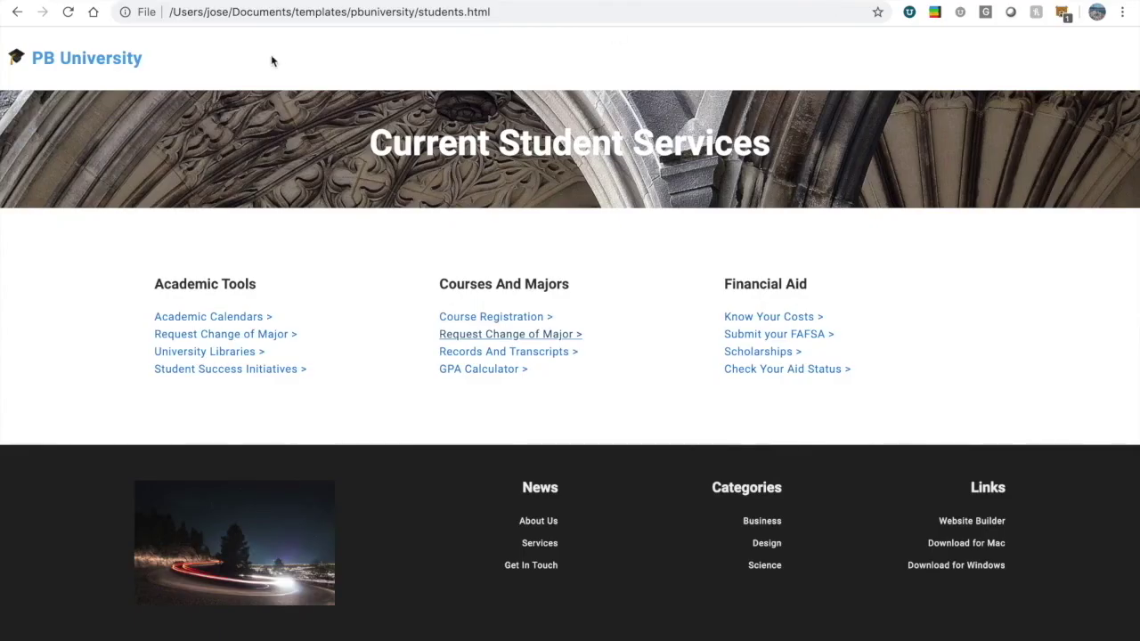
left_click(51, 61)
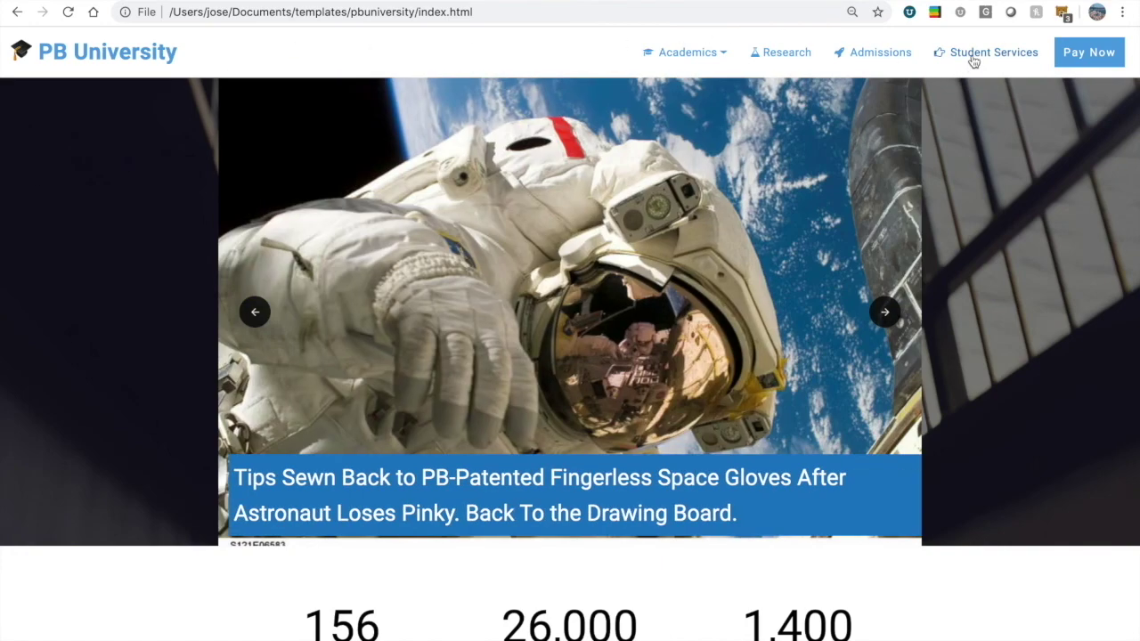
left_click(973, 60)
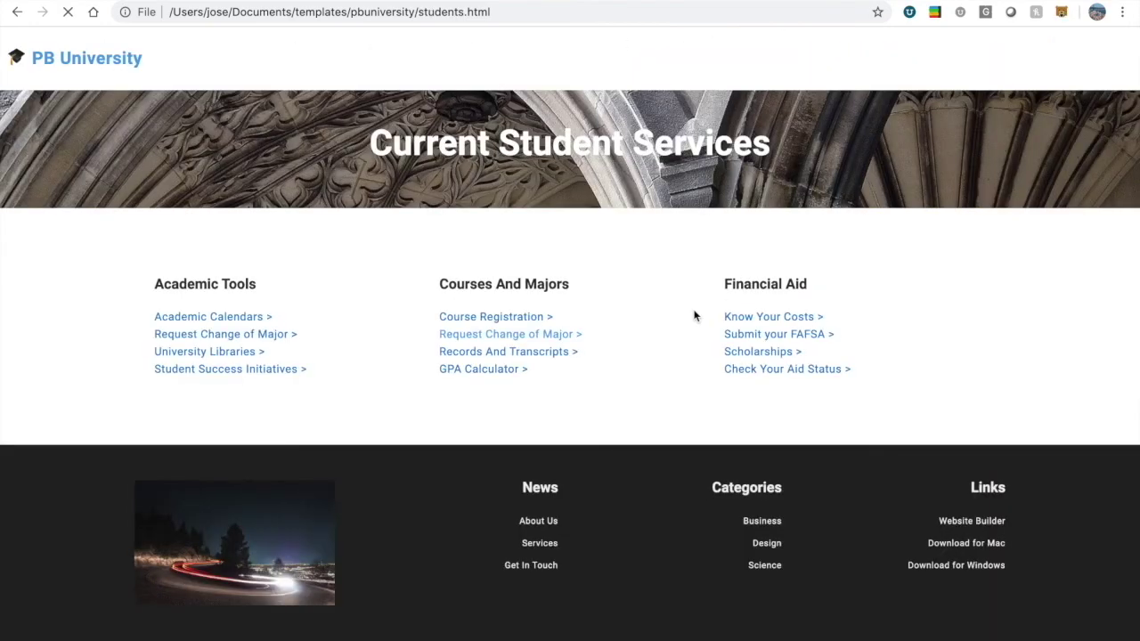
left_click(540, 341)
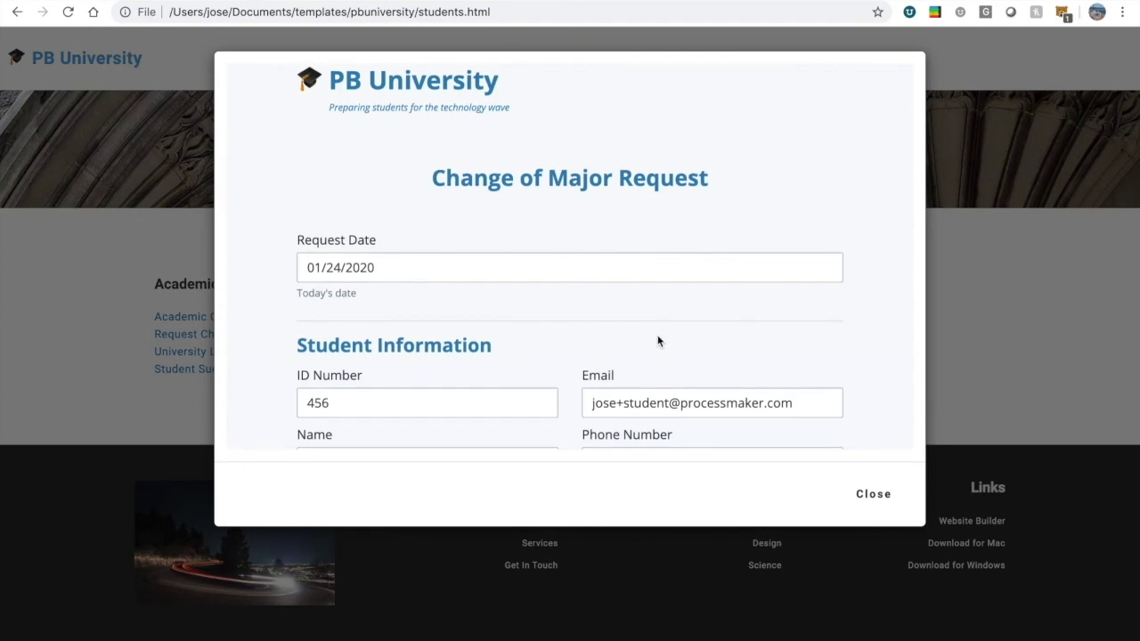
scroll(658, 341, "down", 1)
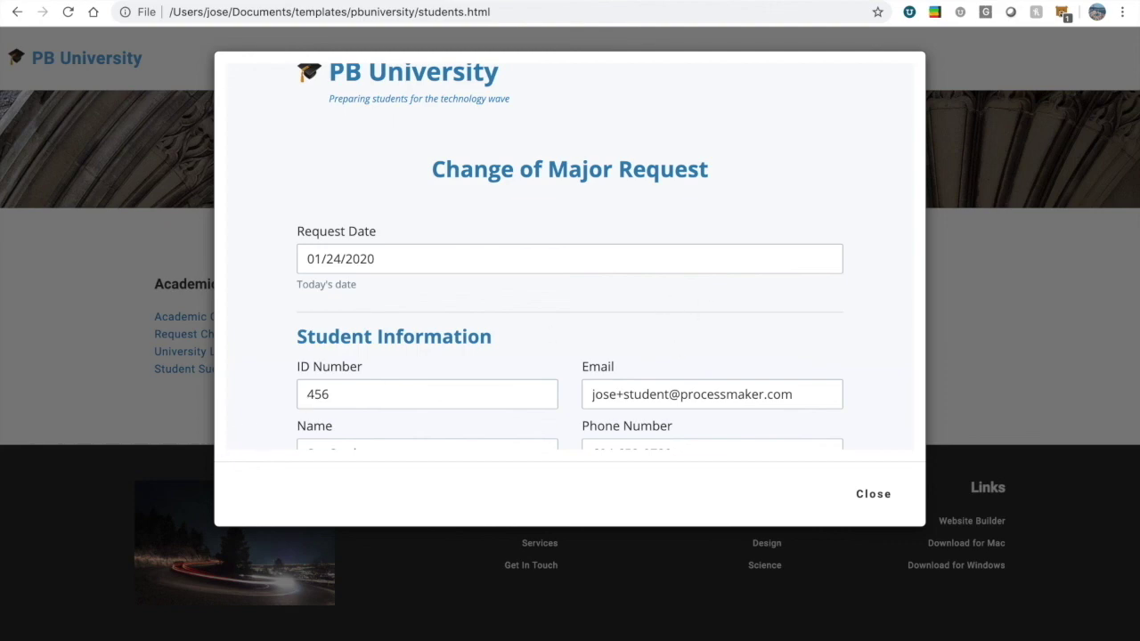
key("F4")
key("F4")
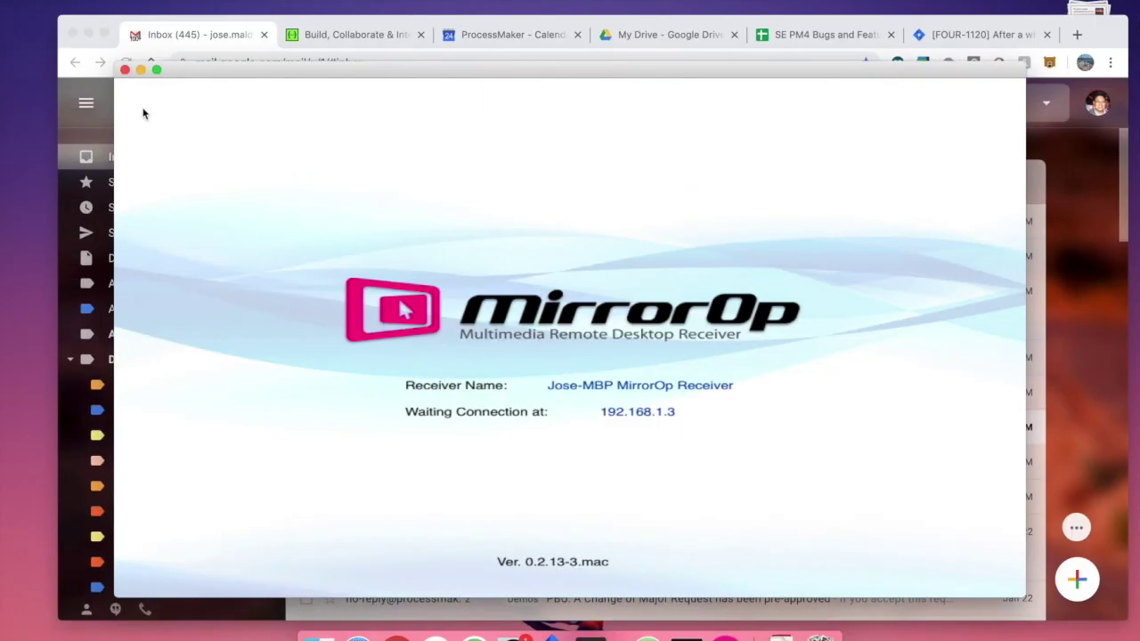
Put MirrorOp Receiver in split view with Chrome, narrowing the phone pane on the left.
left_click(157, 69)
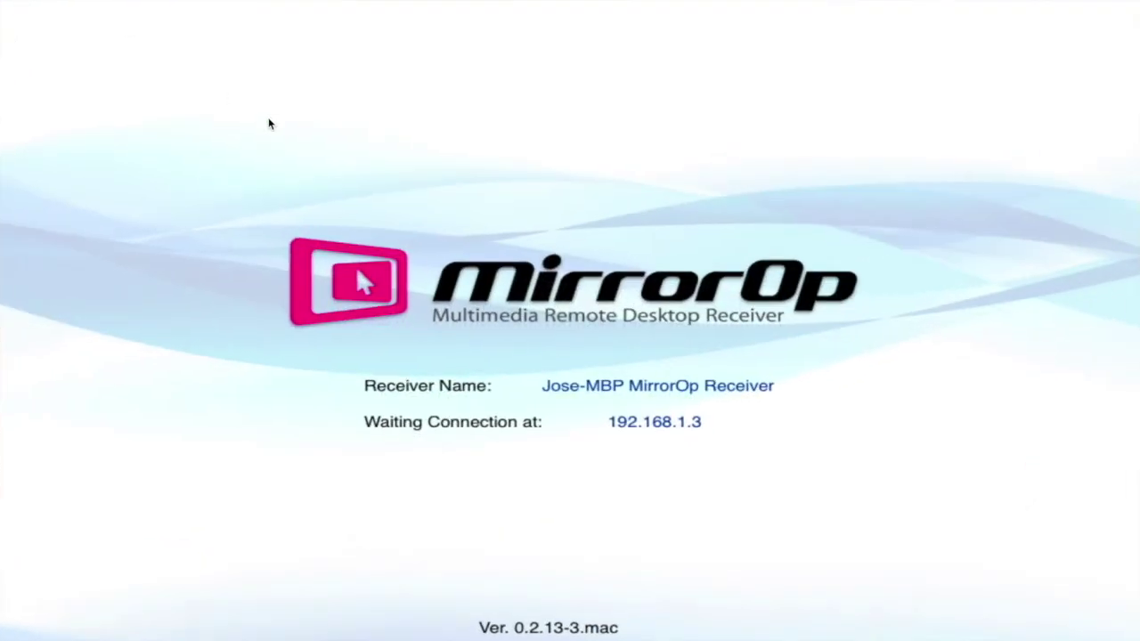
key("F3")
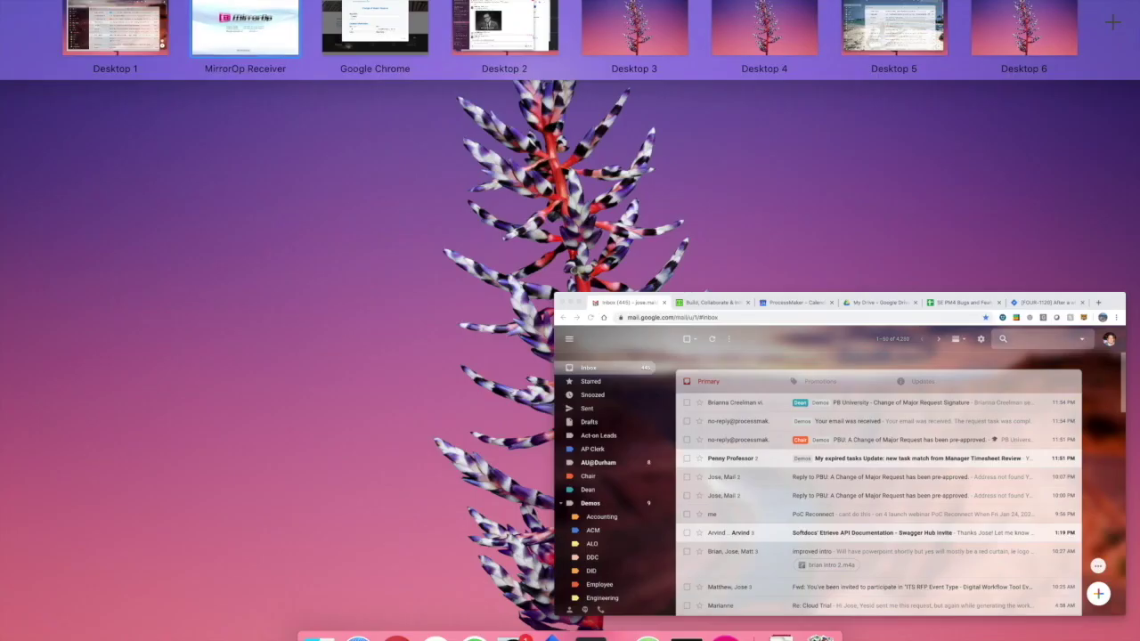
left_click_drag(226, 15, 361, 20)
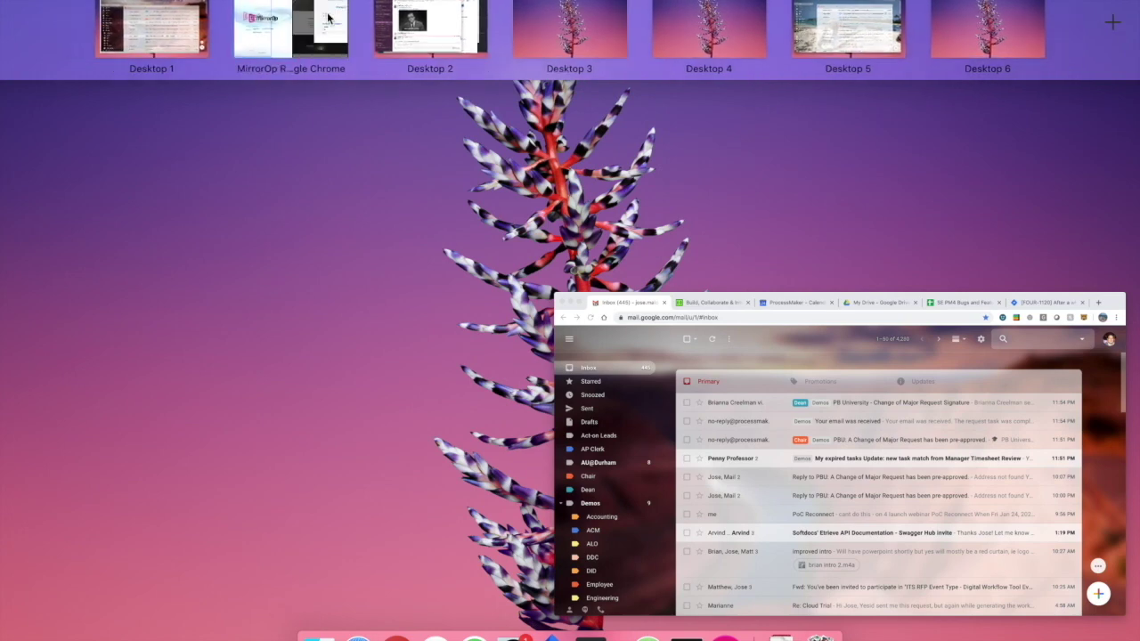
left_click(285, 22)
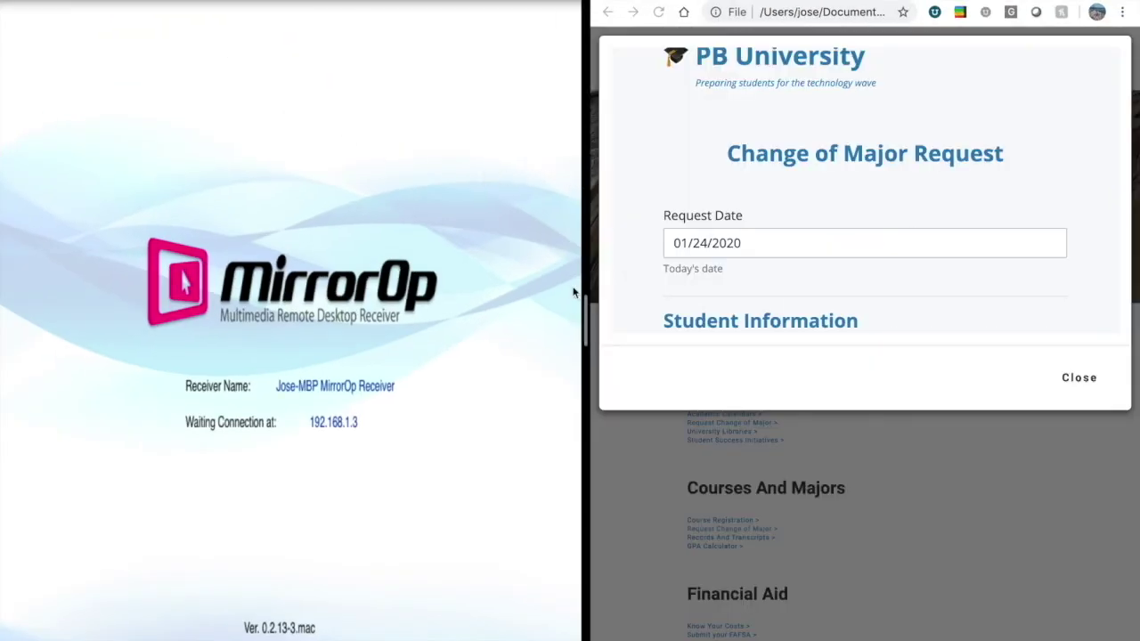
left_click_drag(589, 302, 365, 297)
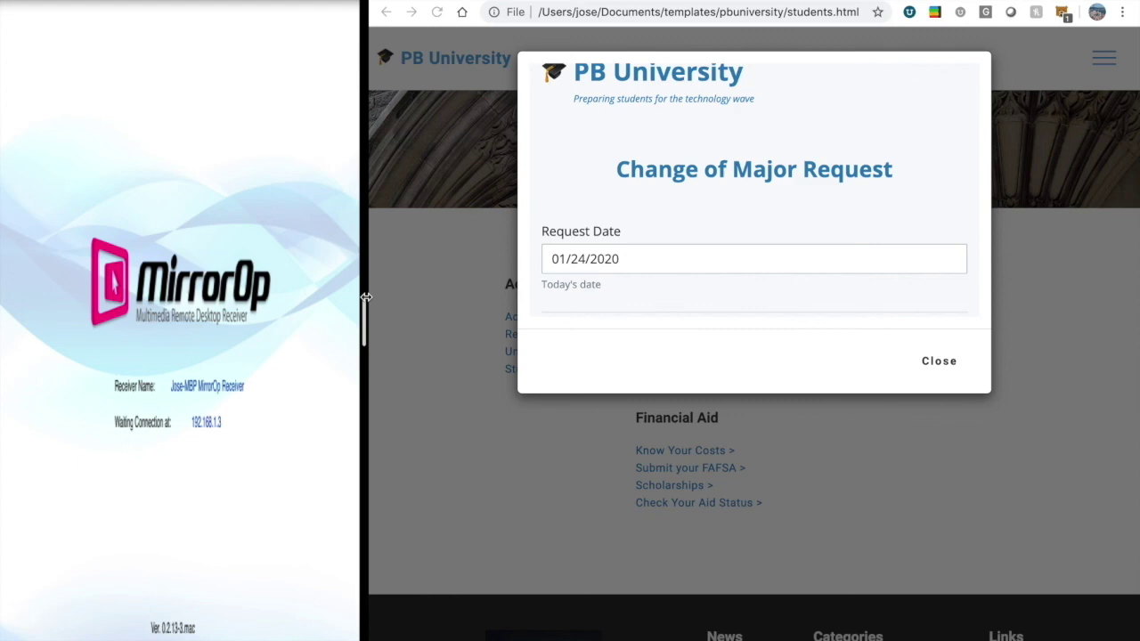
left_click_drag(365, 296, 365, 301)
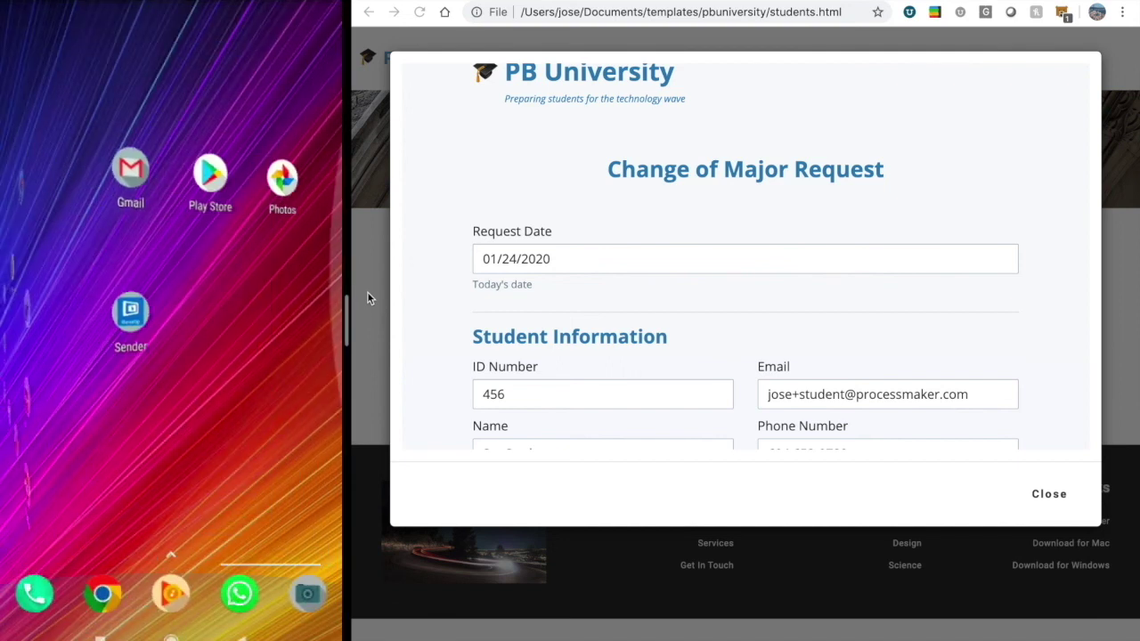
Submit a change-of-major request selecting Music as the new program, then close the thank-you message.
scroll(733, 321, "down", 3)
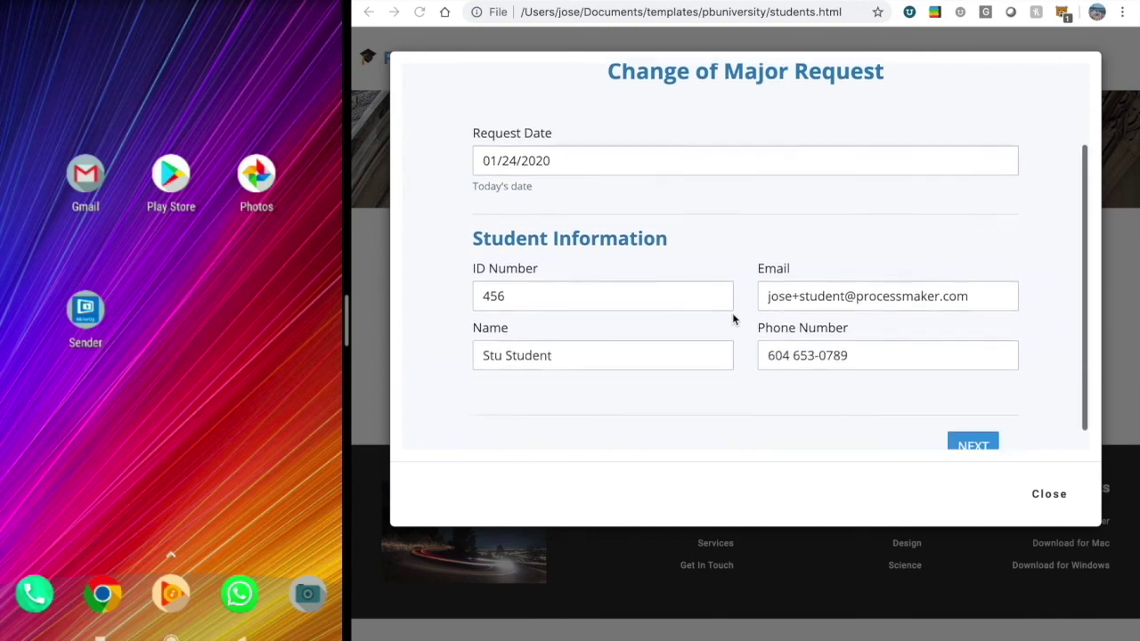
left_click(971, 436)
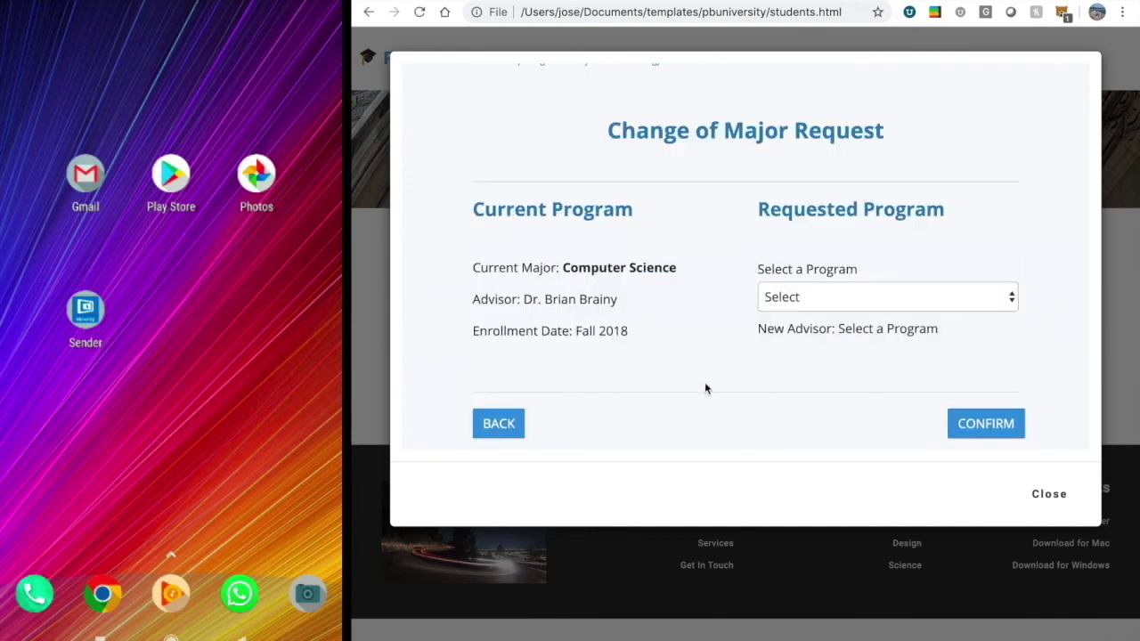
left_click(812, 295)
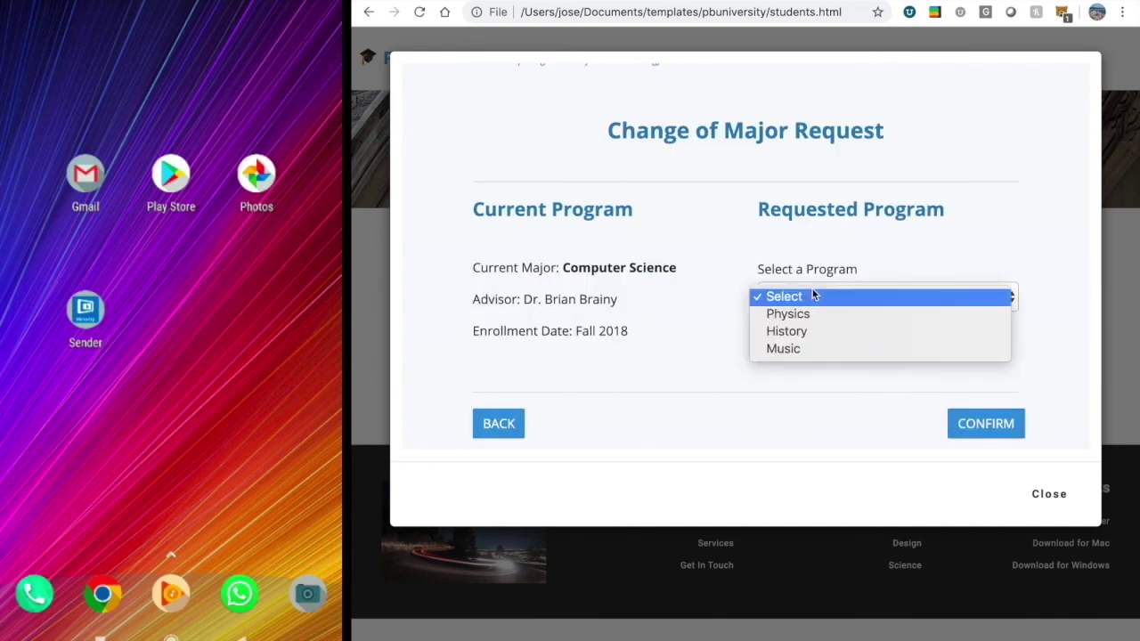
left_click(779, 348)
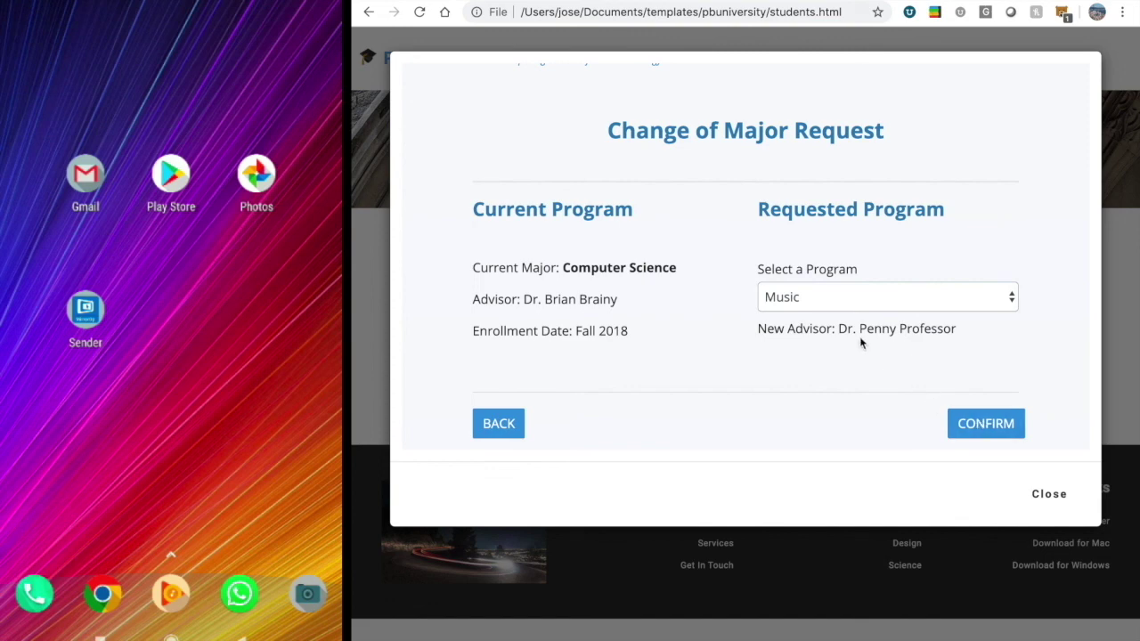
left_click(990, 426)
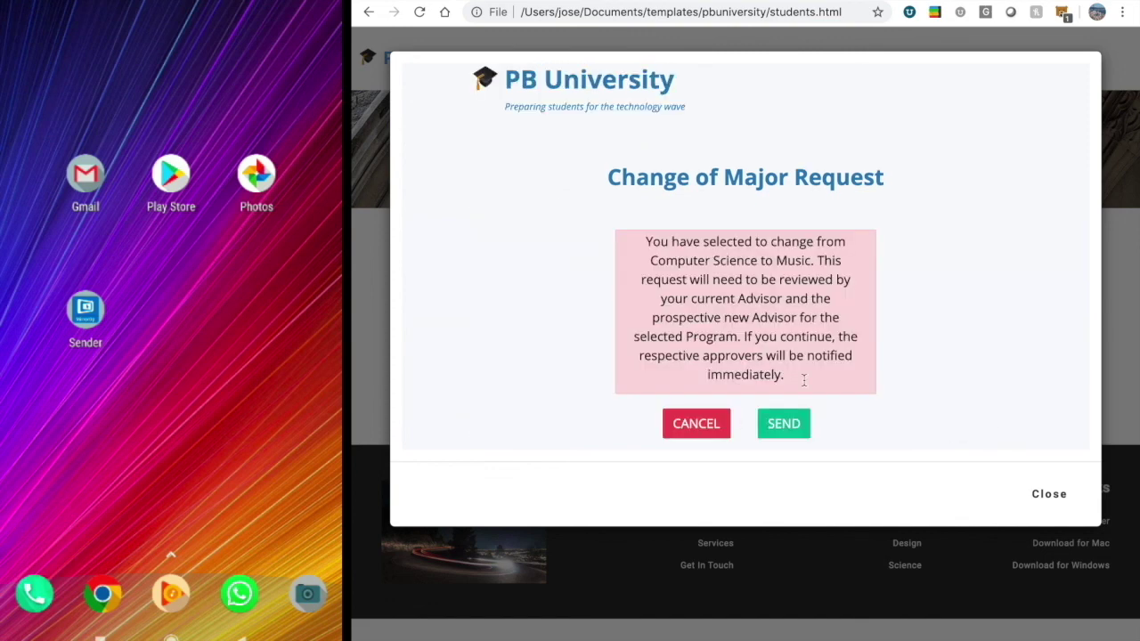
left_click(789, 424)
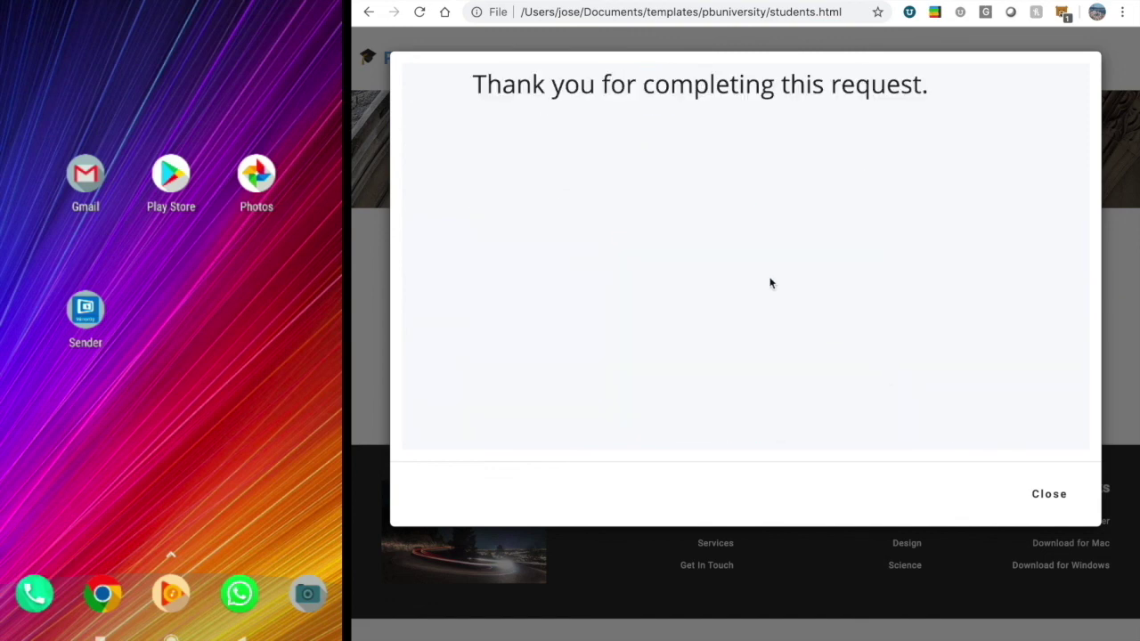
left_click(1051, 492)
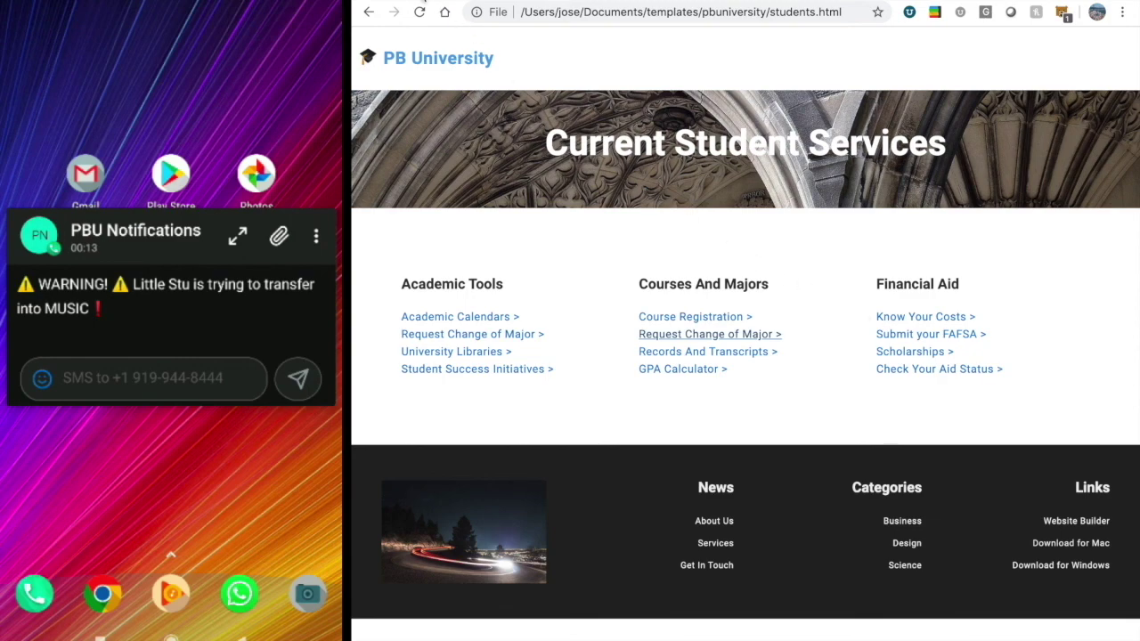
Return to the Request Change of Major diagram with side panels hidden, and quit MirrorOp Receiver.
left_click(435, 4)
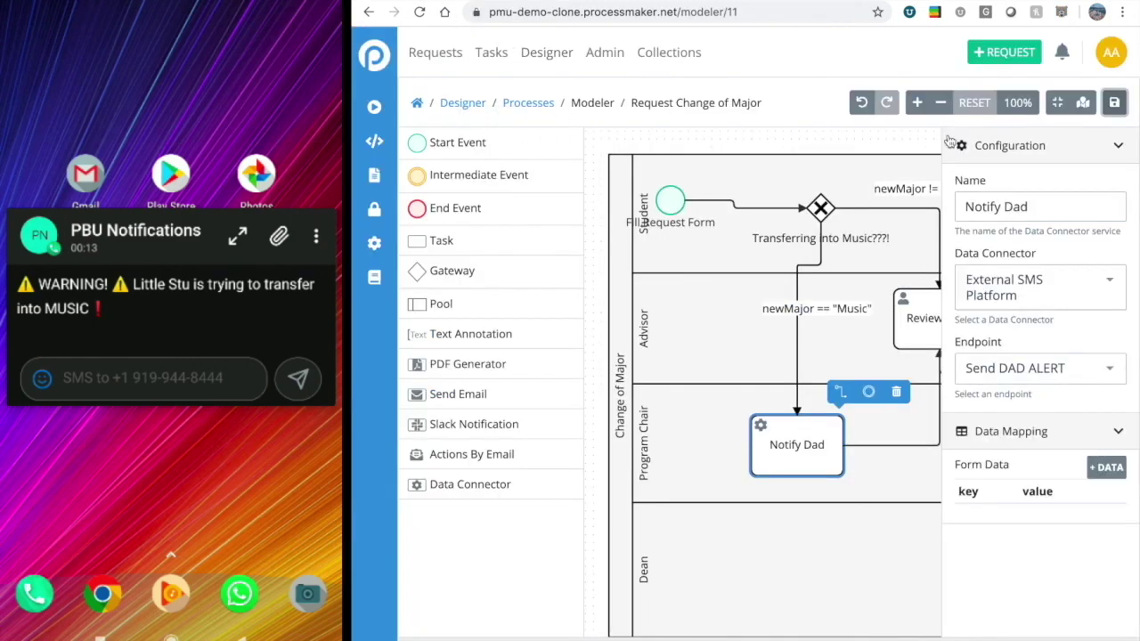
left_click(1057, 105)
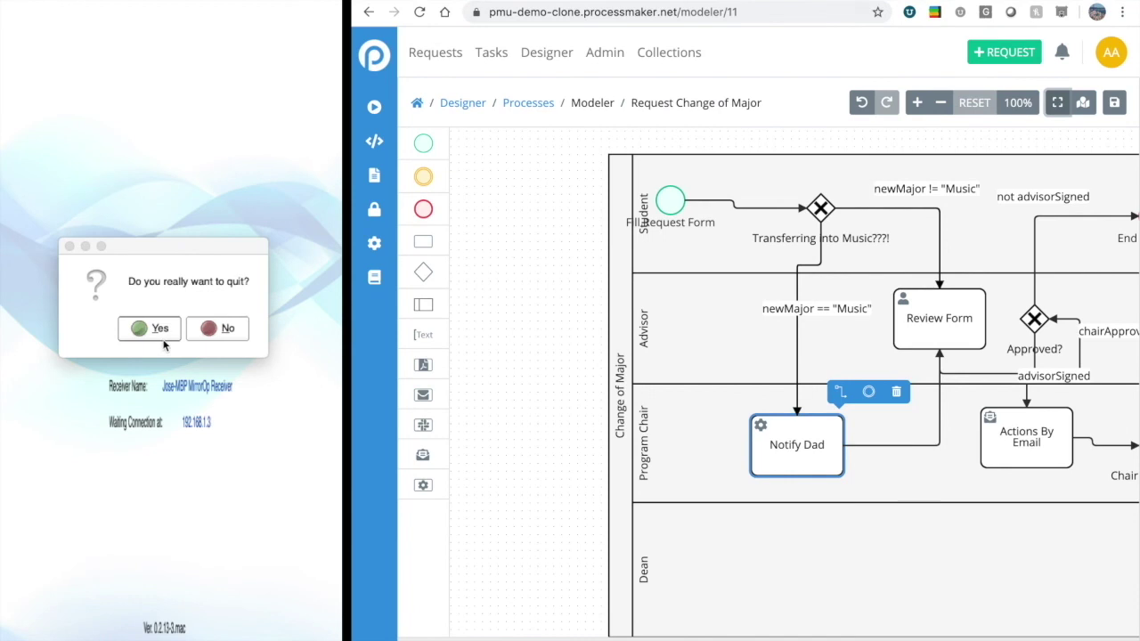
left_click(149, 330)
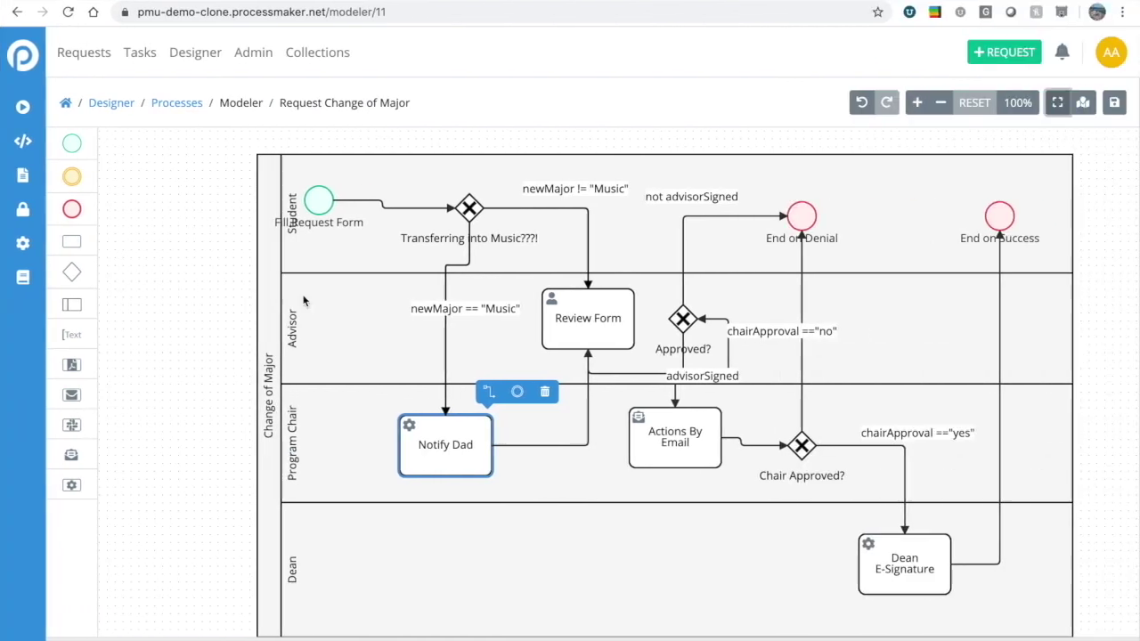